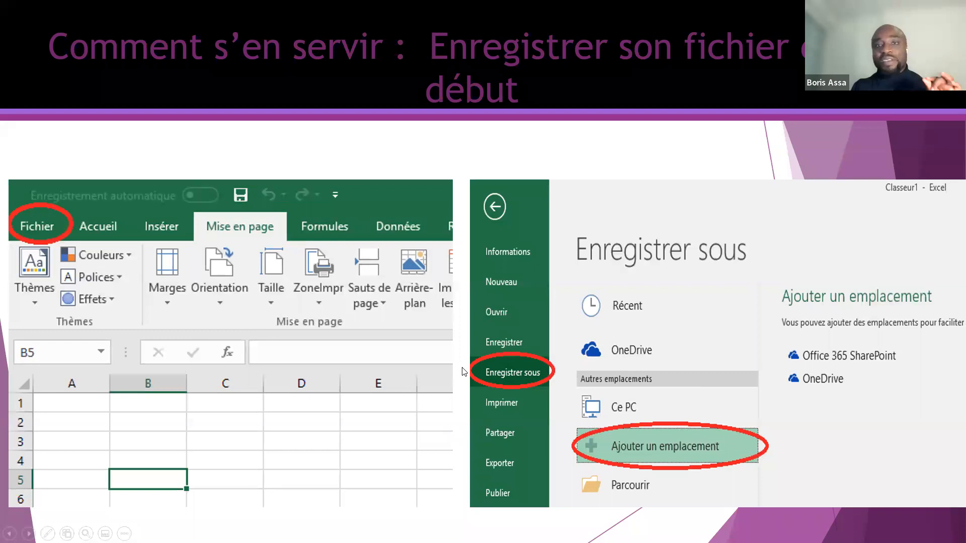
Advance to the practical workshop slide, end the slide show and switch to the Compo_crois.xlsx workbook in Excel
{"action": "key", "text": "Right"}
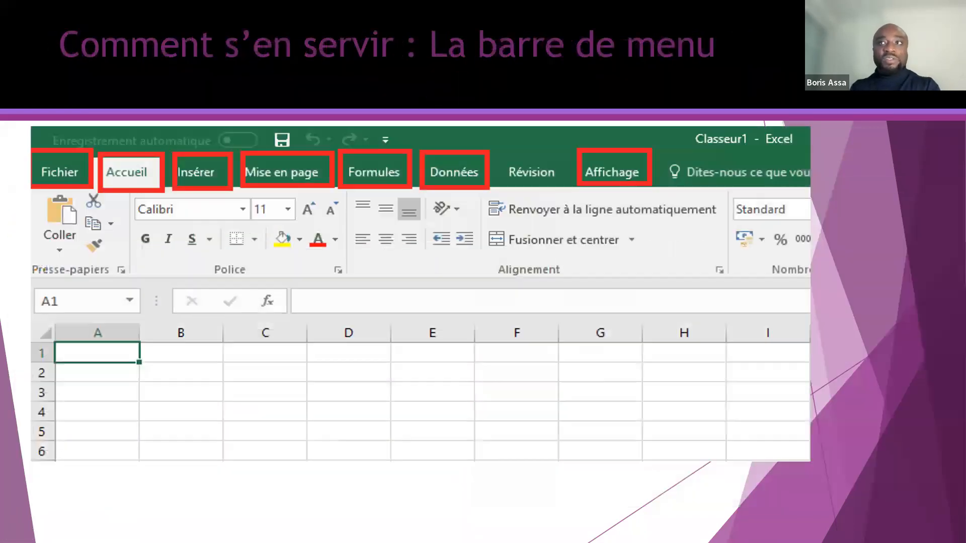
{"action": "key", "text": "Right"}
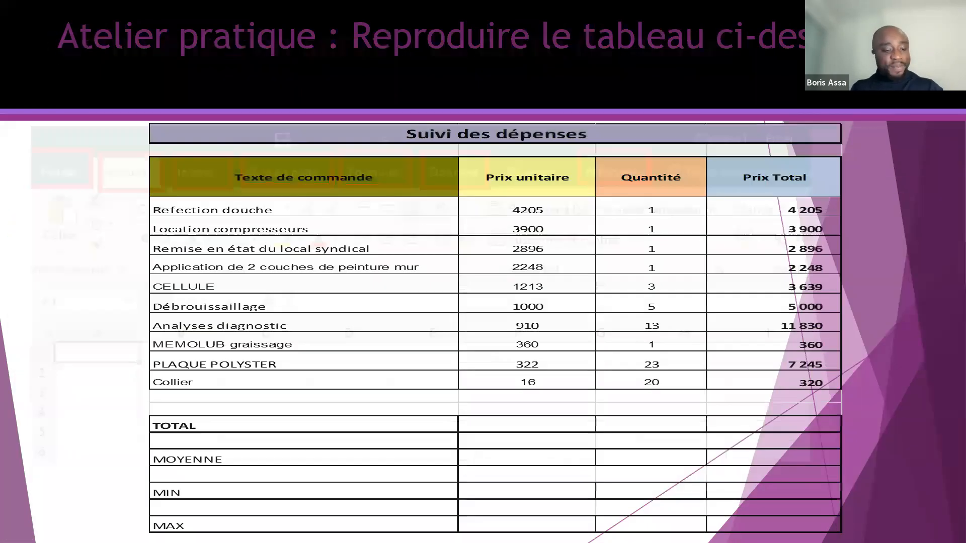
{"action": "key", "text": "Escape"}
{"action": "left_click", "coordinate": [85, 534]}
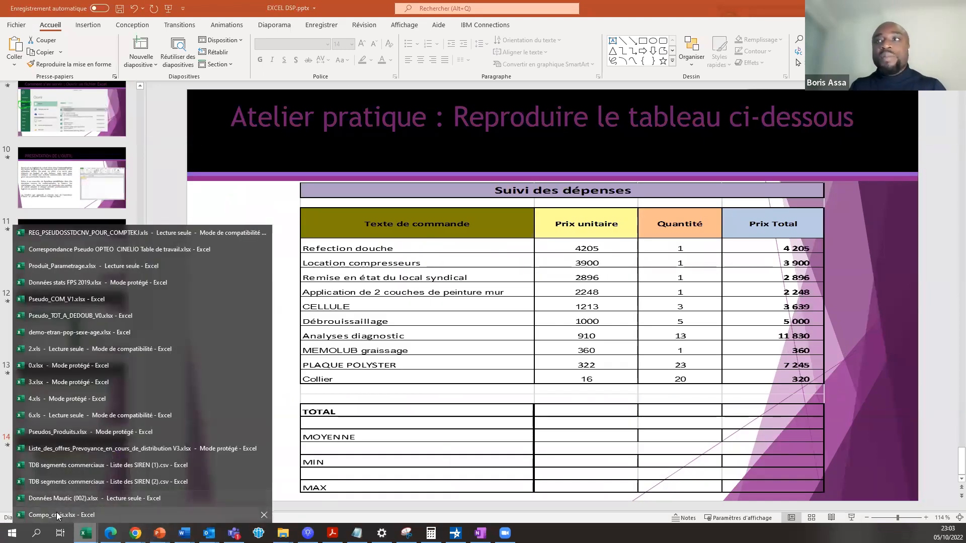
{"action": "left_click", "coordinate": [66, 515]}
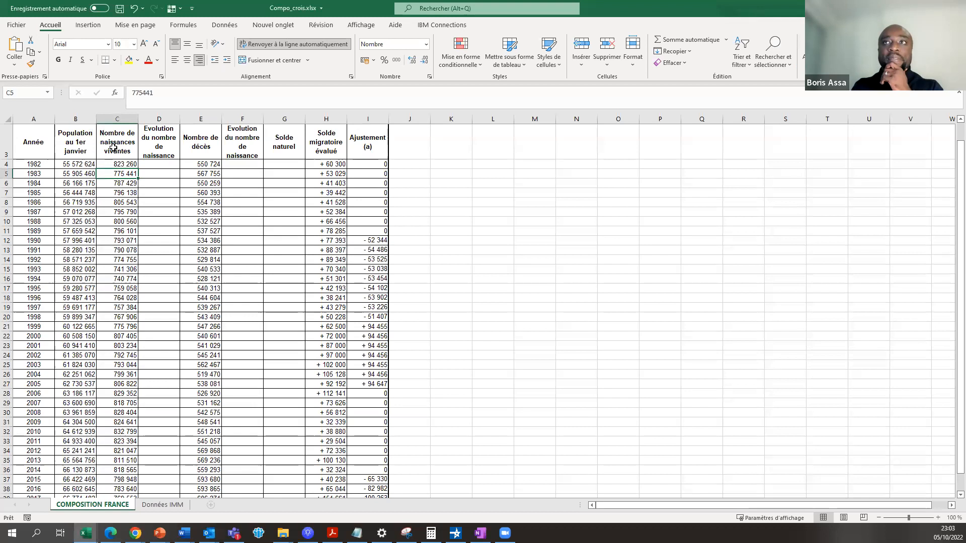
{"action": "left_click", "coordinate": [118, 149]}
{"action": "left_click", "coordinate": [160, 146]}
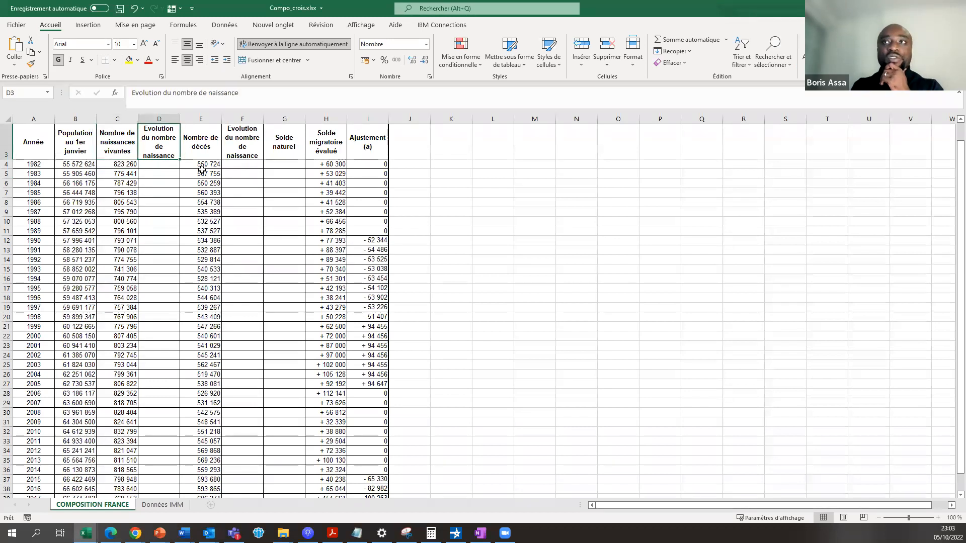
{"action": "left_click", "coordinate": [237, 212]}
{"action": "key", "text": "Right"}
{"action": "key", "text": "Right"}
{"action": "left_click", "coordinate": [295, 244]}
{"action": "left_click", "coordinate": [344, 193]}
{"action": "left_click", "coordinate": [274, 187]}
{"action": "left_click", "coordinate": [230, 276]}
{"action": "left_click", "coordinate": [182, 248]}
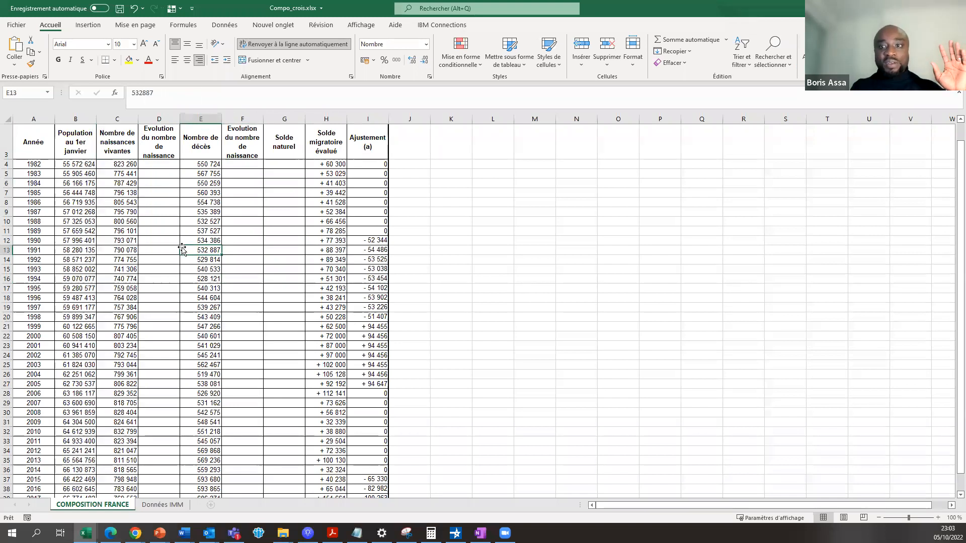
{"action": "left_click", "coordinate": [286, 237]}
{"action": "left_click", "coordinate": [276, 189]}
{"action": "left_click", "coordinate": [338, 163]}
{"action": "left_click", "coordinate": [357, 166]}
{"action": "left_click", "coordinate": [116, 208]}
{"action": "left_click", "coordinate": [73, 192]}
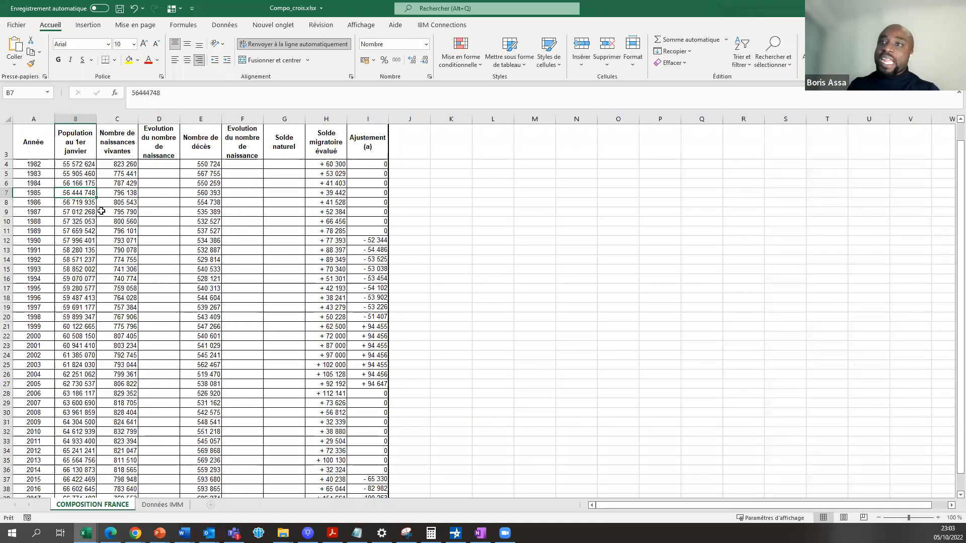
{"action": "left_click", "coordinate": [142, 219]}
{"action": "left_click", "coordinate": [76, 307]}
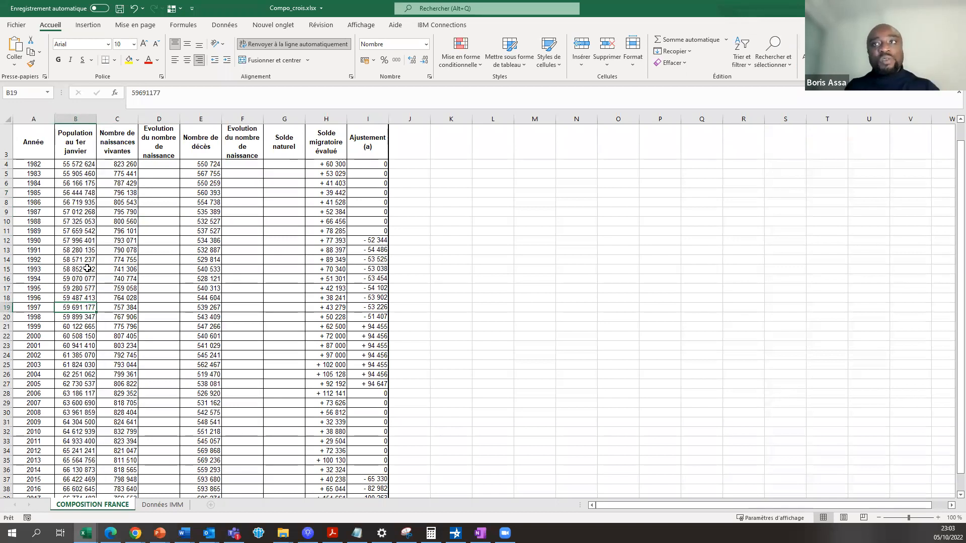
{"action": "left_click", "coordinate": [127, 176]}
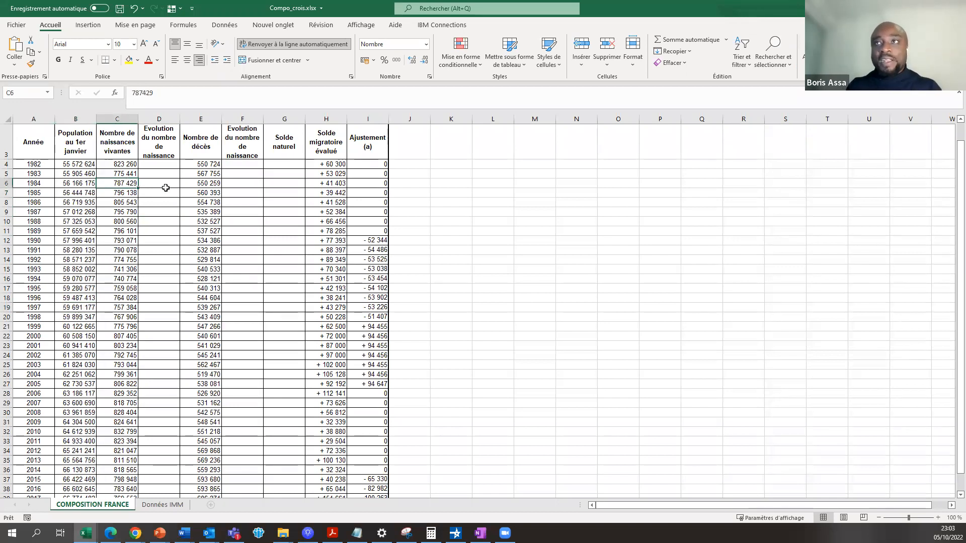
{"action": "left_click", "coordinate": [165, 184]}
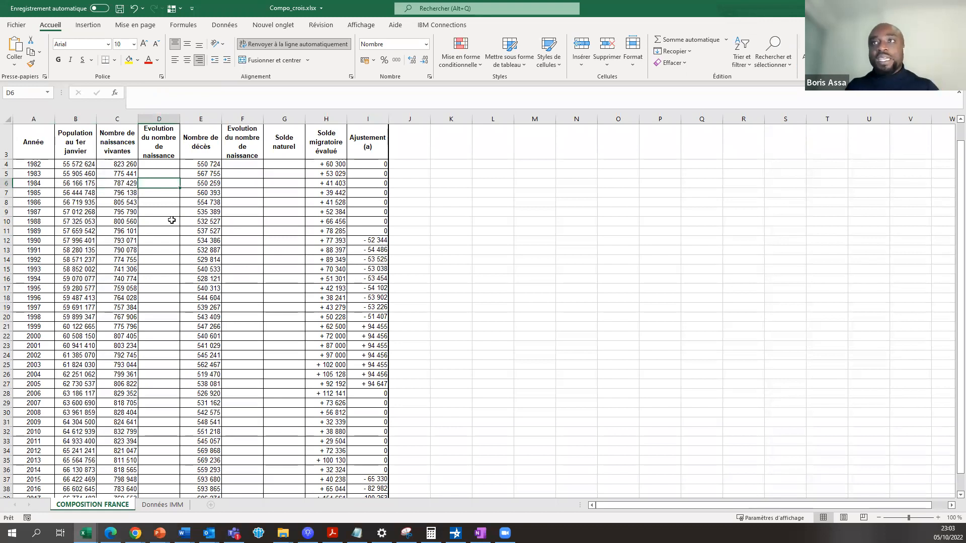
{"action": "left_click", "coordinate": [143, 246]}
{"action": "left_click", "coordinate": [202, 212]}
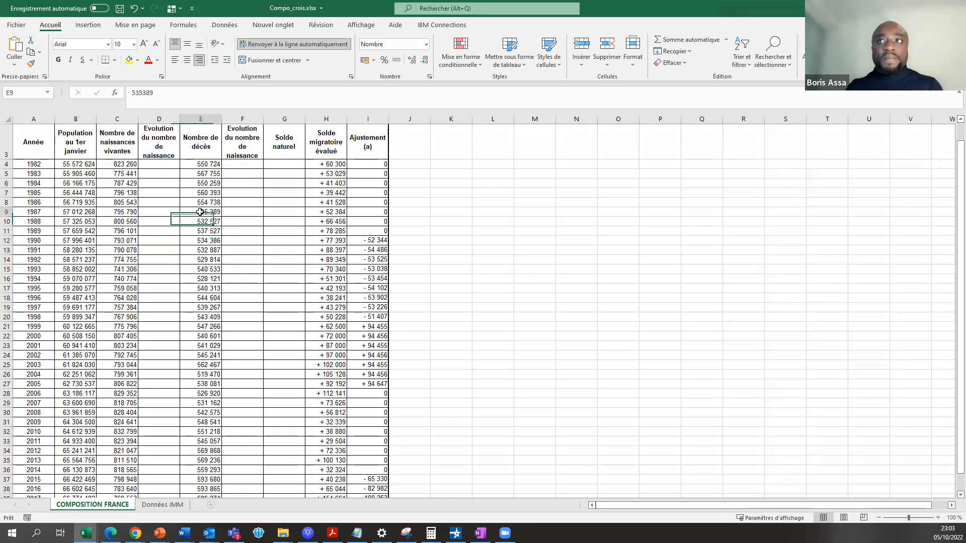
{"action": "left_click", "coordinate": [258, 203]}
{"action": "left_click", "coordinate": [51, 202]}
{"action": "left_click", "coordinate": [159, 174]}
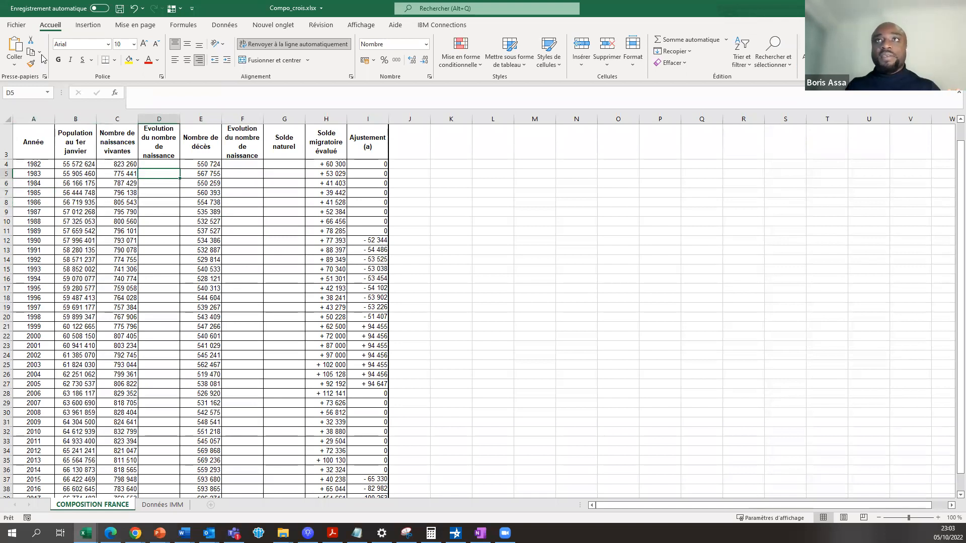
Start saving the workbook as a new file, choosing the Bureau folder as the location
{"action": "left_click", "coordinate": [17, 27]}
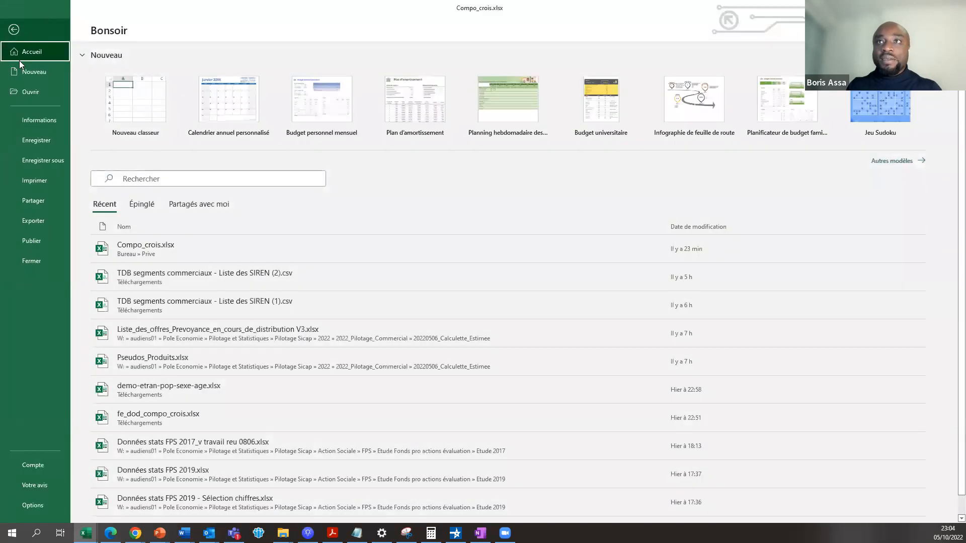
{"action": "left_click", "coordinate": [52, 163]}
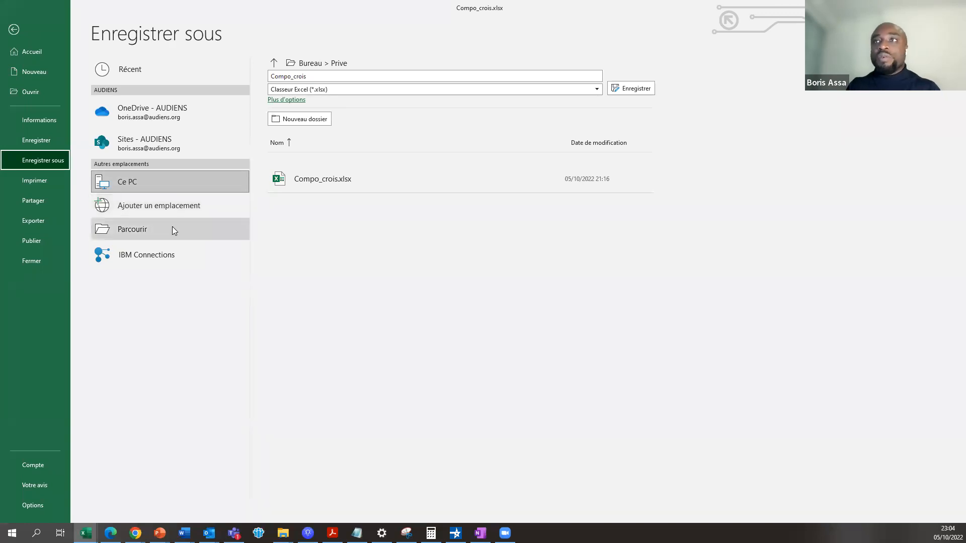
{"action": "left_click", "coordinate": [173, 228]}
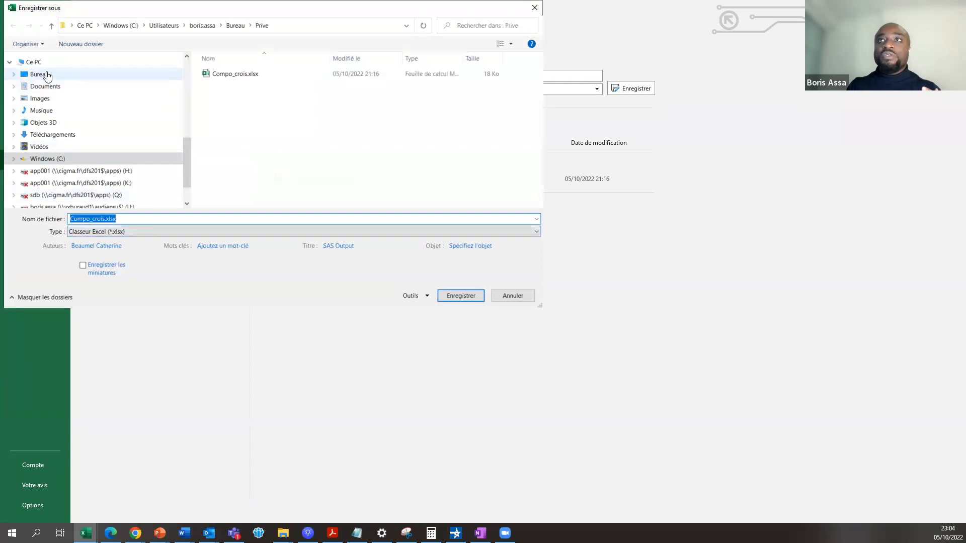
{"action": "left_click", "coordinate": [40, 74]}
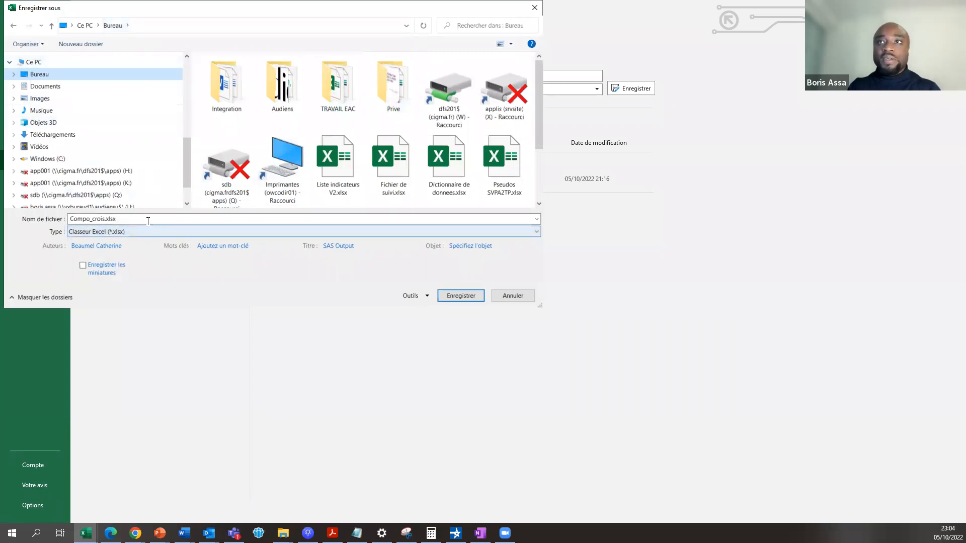
Clear the existing base name from the file name, keeping only the .xlsx extension
{"action": "double_click", "coordinate": [105, 224]}
{"action": "left_click", "coordinate": [101, 220]}
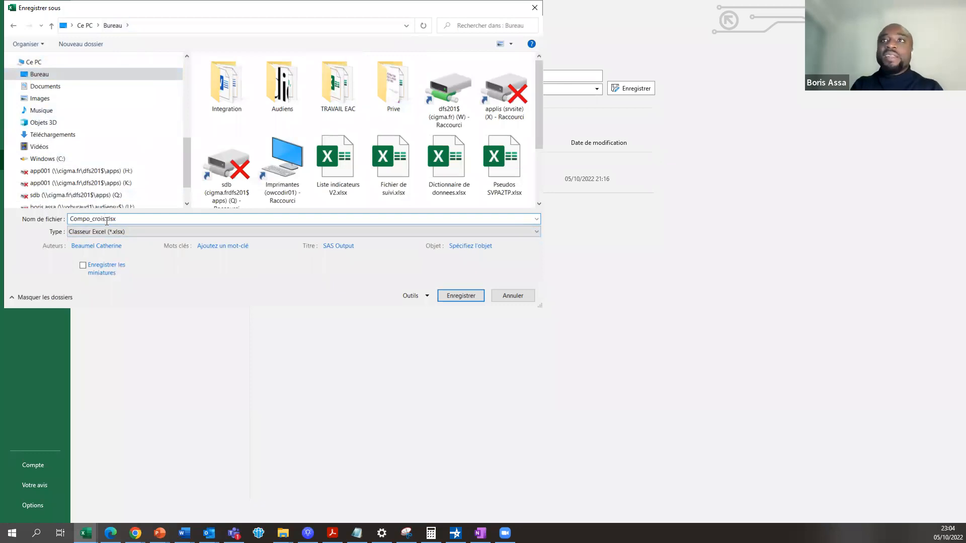
{"action": "key", "text": "BackSpace"}
{"action": "key", "text": "BackSpace"}
{"action": "key", "text": "BackSpace"}
{"action": "key", "text": "BackSpace"}
{"action": "key", "text": "BackSpace"}
{"action": "key", "text": "BackSpace"}
{"action": "key", "text": "BackSpace"}
{"action": "key", "text": "BackSpace"}
{"action": "key", "text": "BackSpace"}
{"action": "key", "text": "BackSpace"}
{"action": "key", "text": "BackSpace"}
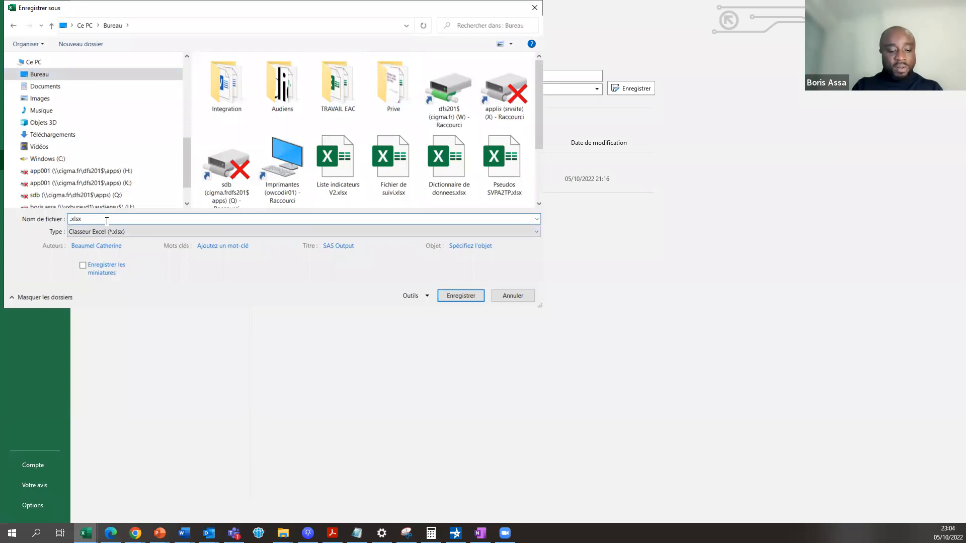
{"action": "type", "text": "eXCEL"}
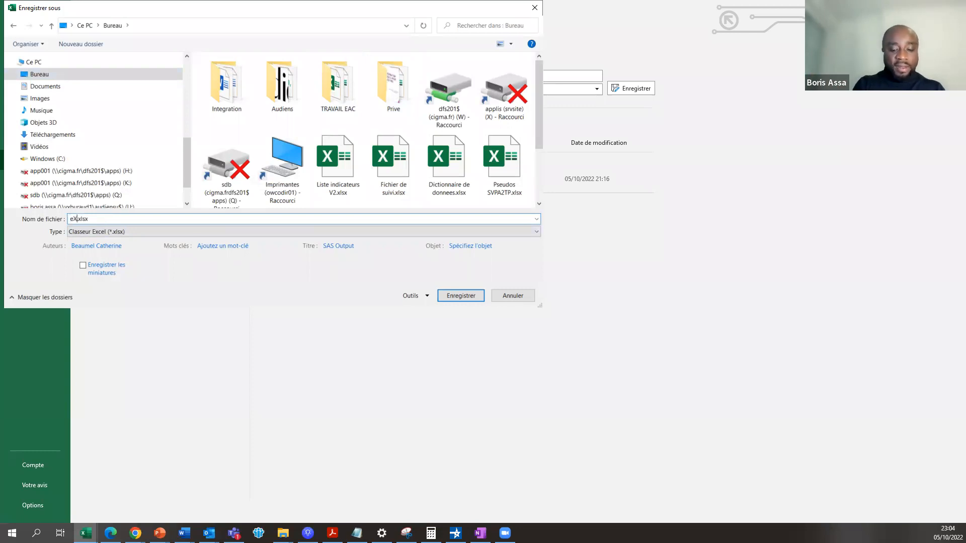
{"action": "key", "text": "BackSpace"}
{"action": "key", "text": "BackSpace"}
{"action": "key", "text": "BackSpace"}
{"action": "key", "text": "BackSpace"}
{"action": "key", "text": "BackSpace"}
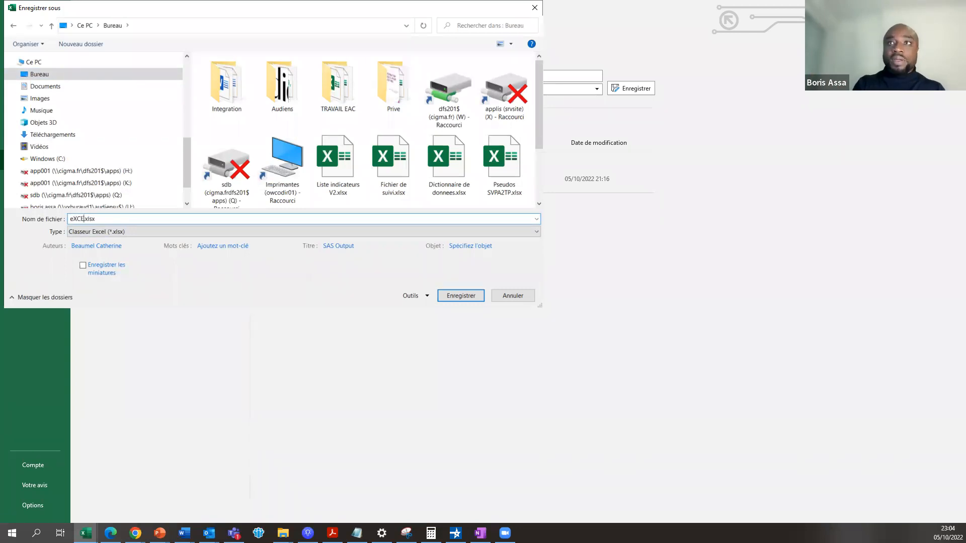
Name the file EXCEL COURS_1.xlsx, with an underscore before the number
{"action": "type", "text": "EXCE"}
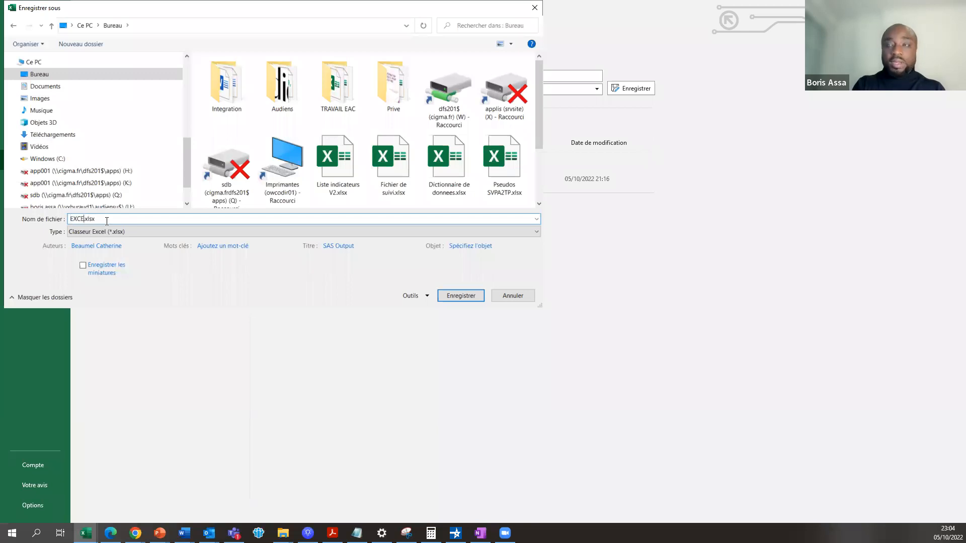
{"action": "type", "text": "L COURS"}
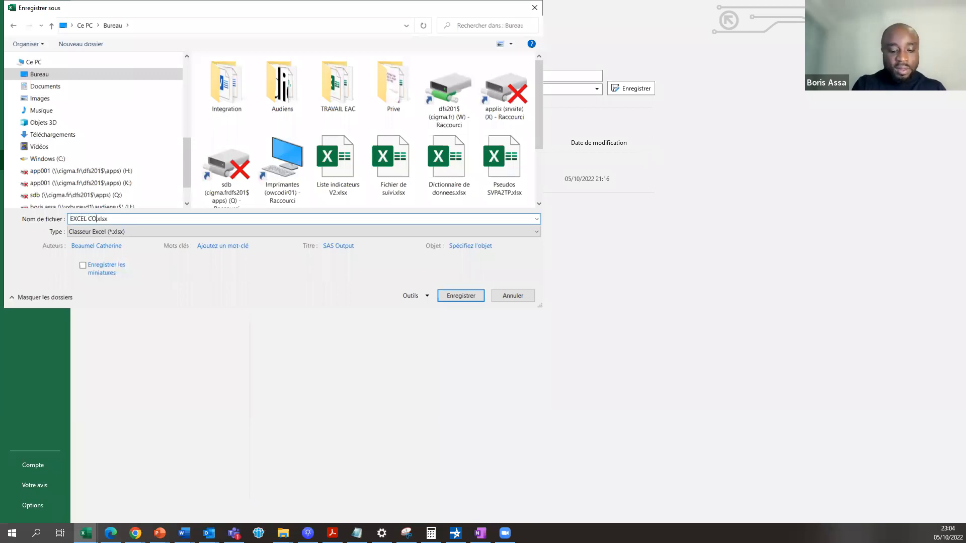
{"action": "type", "text": "1"}
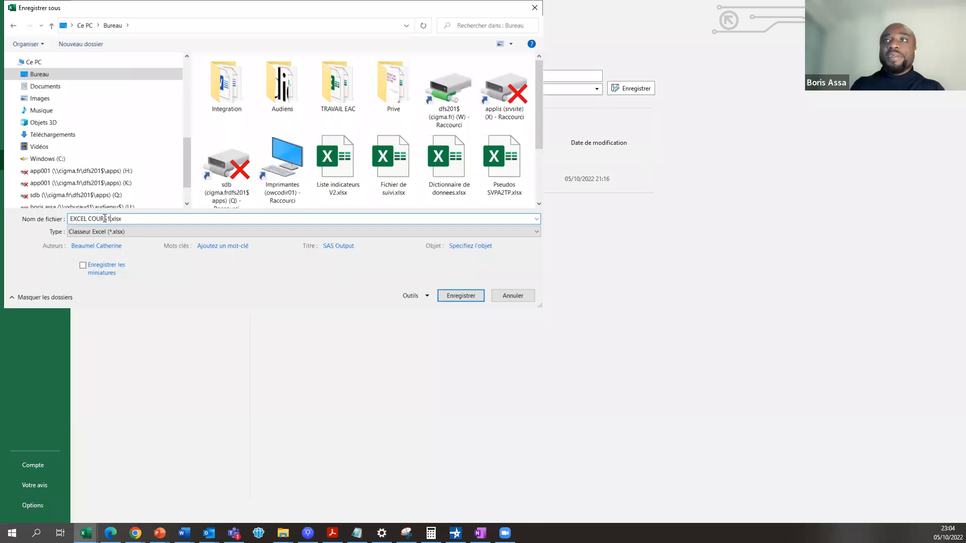
{"action": "left_click", "coordinate": [108, 220]}
{"action": "type", "text": "_"}
{"action": "left_click", "coordinate": [180, 219]}
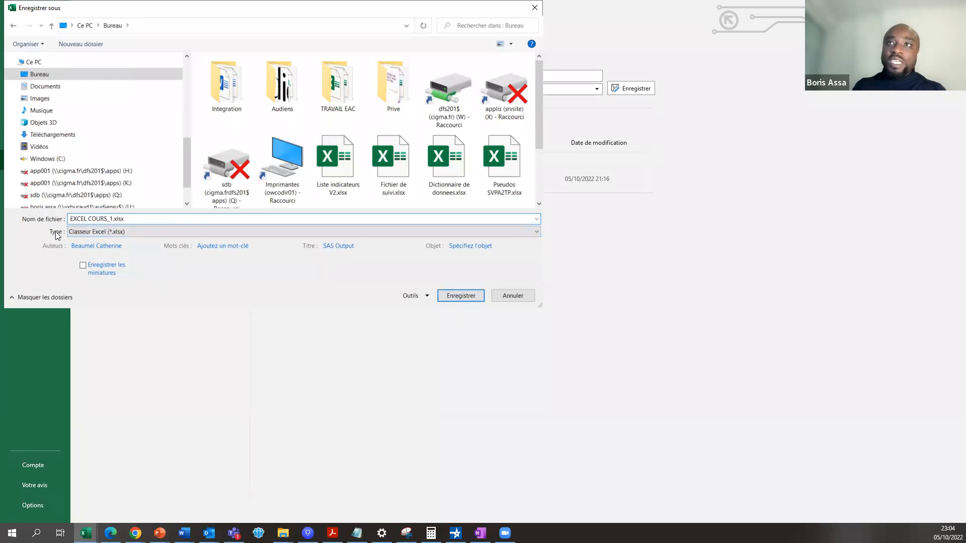
Review the available file types, keep Classeur Excel (*.xlsx) and save the workbook
{"action": "left_click", "coordinate": [112, 234]}
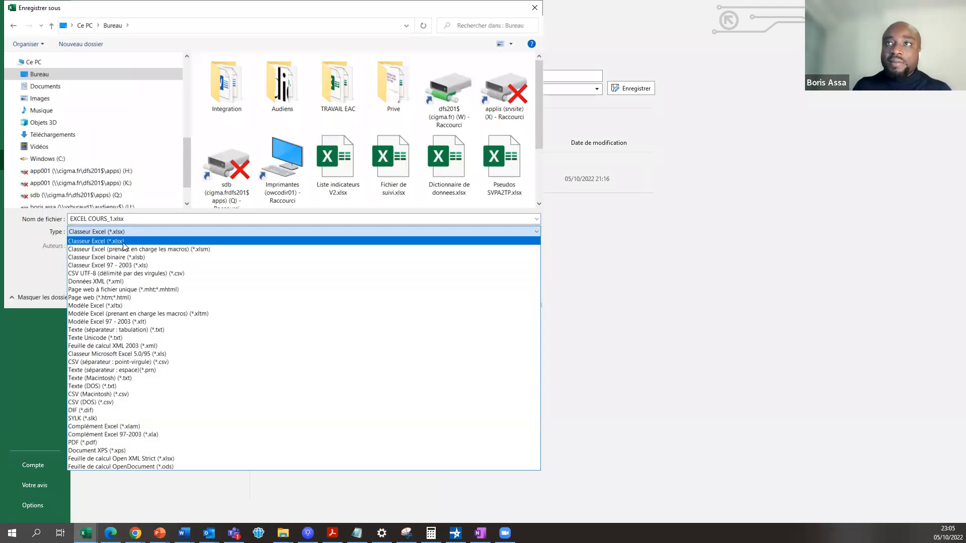
{"action": "left_click", "coordinate": [140, 218]}
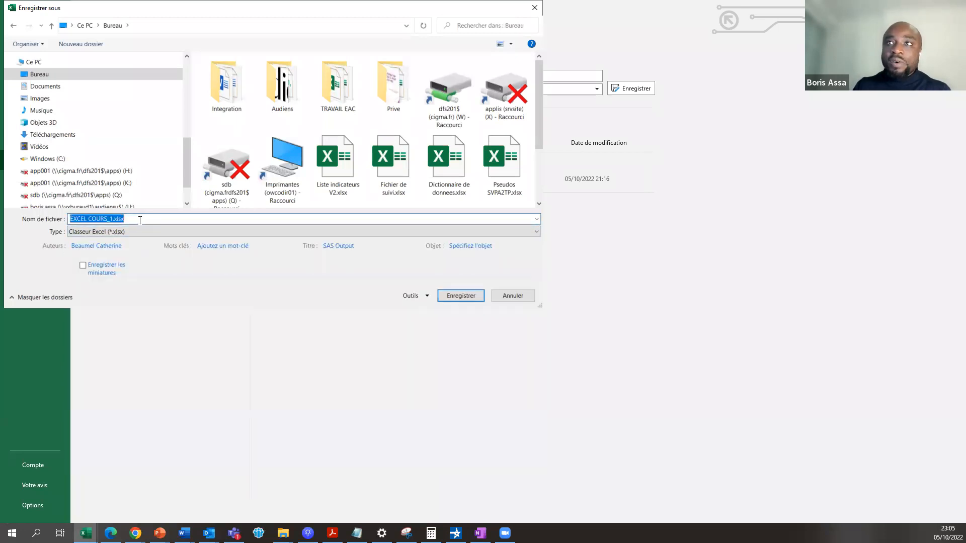
{"action": "left_click", "coordinate": [136, 233]}
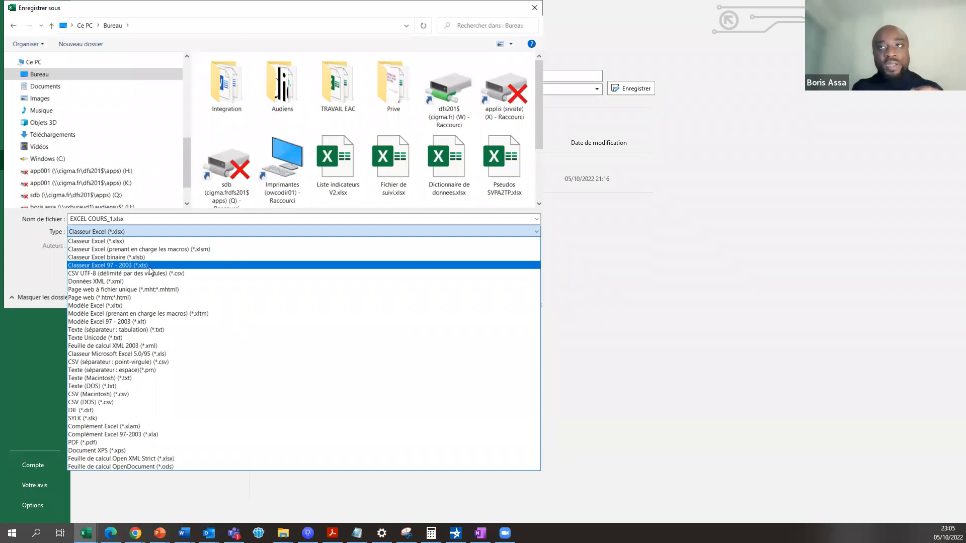
{"action": "left_click", "coordinate": [140, 231]}
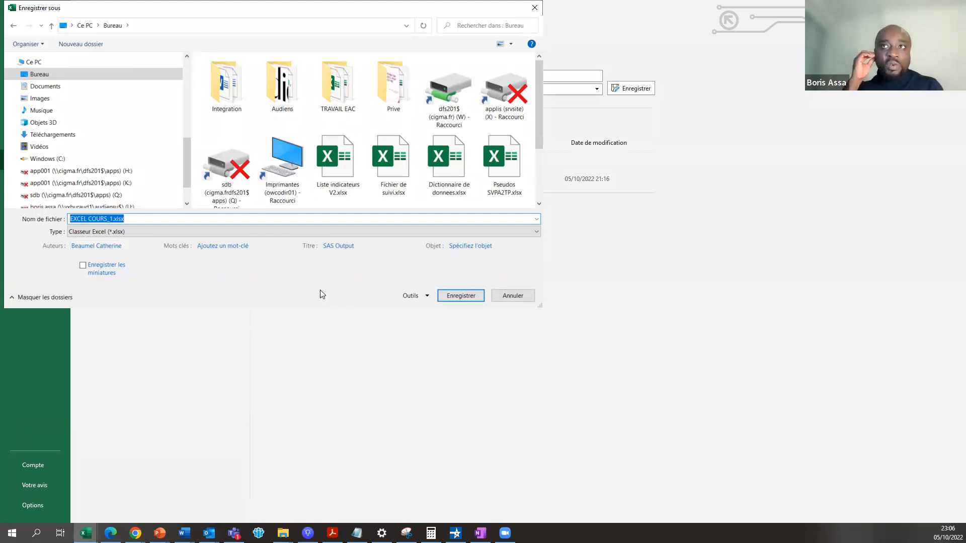
{"action": "left_click", "coordinate": [449, 297]}
{"action": "left_click", "coordinate": [144, 296]}
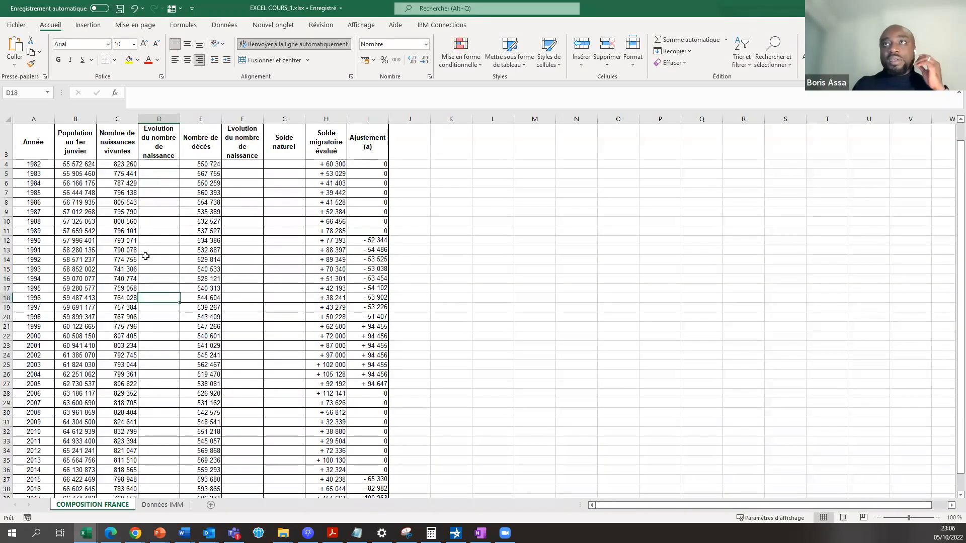
{"action": "left_click", "coordinate": [144, 252]}
{"action": "left_click_drag", "start_coordinate": [213, 229], "coordinate": [215, 225]}
{"action": "left_click", "coordinate": [309, 250]}
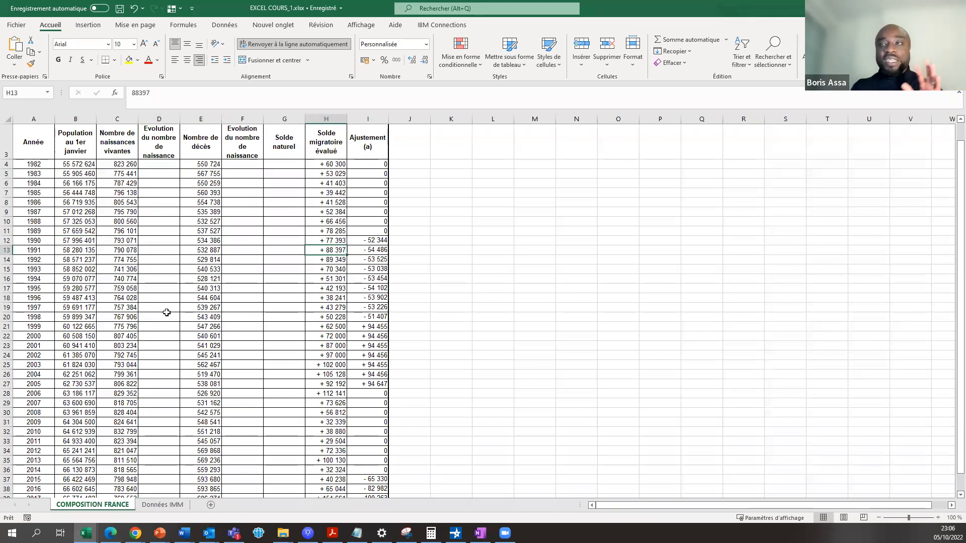
{"action": "left_click", "coordinate": [237, 219]}
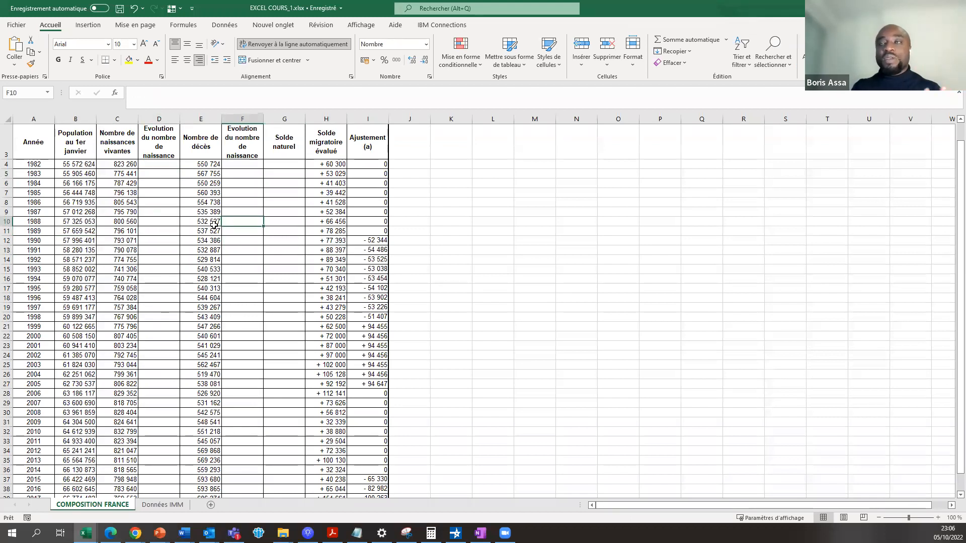
{"action": "left_click", "coordinate": [149, 222]}
{"action": "left_click", "coordinate": [165, 203]}
{"action": "left_click", "coordinate": [201, 203]}
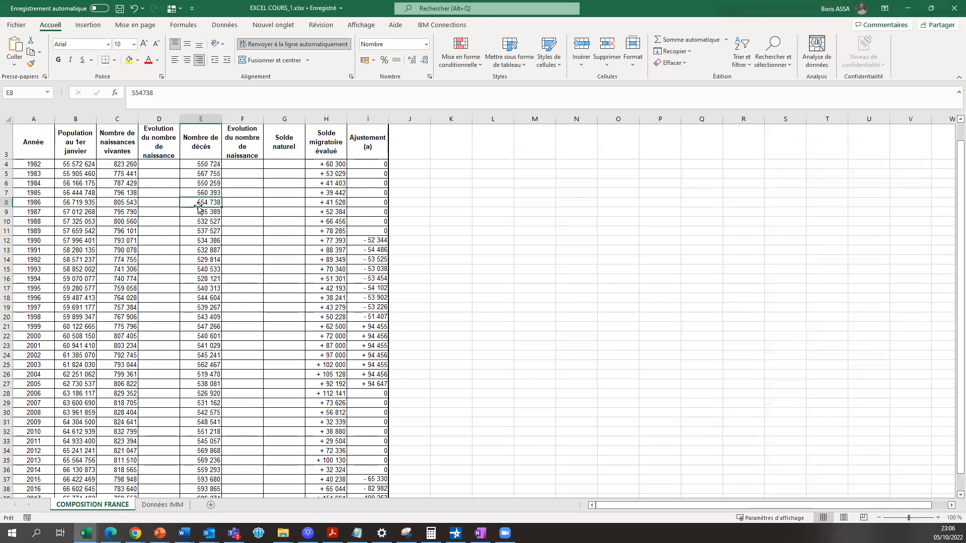
{"action": "left_click", "coordinate": [201, 240]}
{"action": "left_click", "coordinate": [230, 230]}
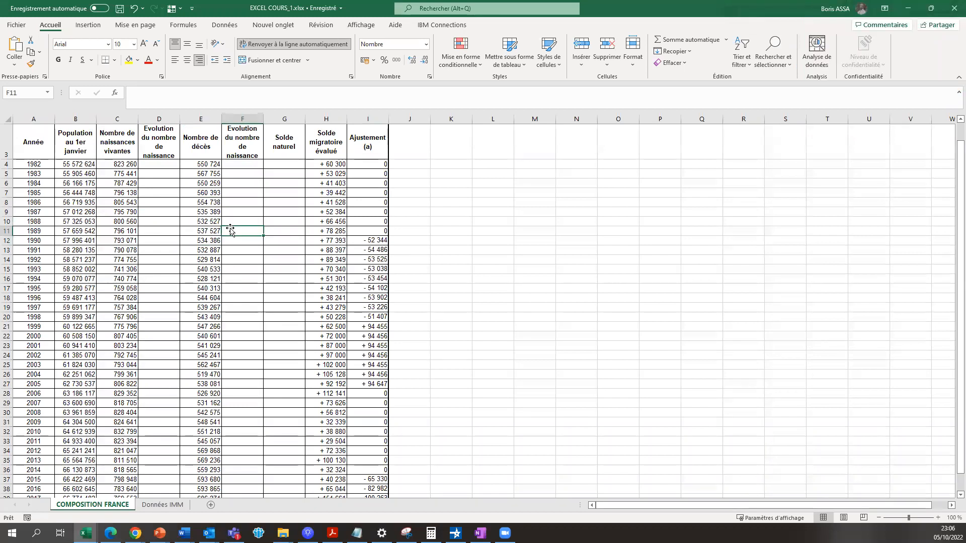
{"action": "left_click", "coordinate": [228, 250]}
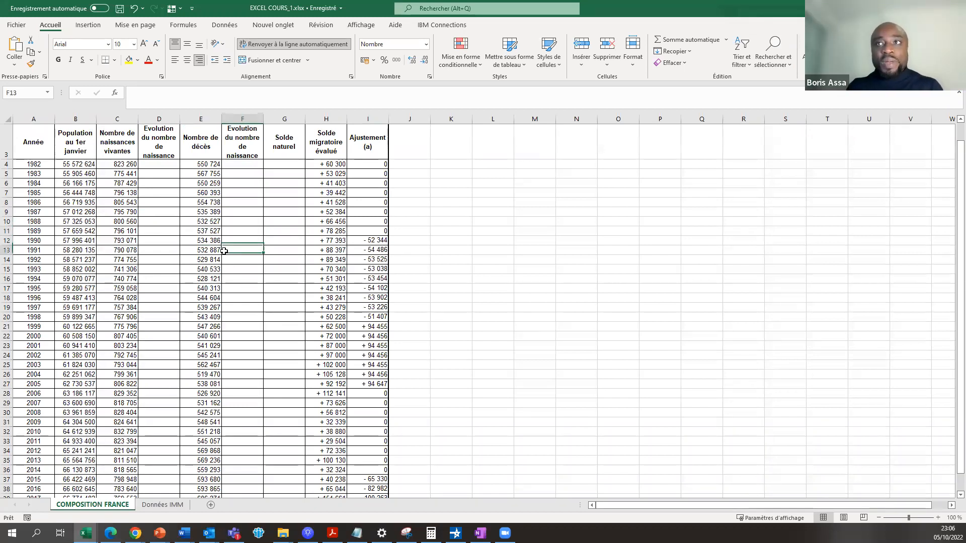
{"action": "left_click", "coordinate": [196, 235]}
{"action": "left_click", "coordinate": [150, 215]}
{"action": "left_click", "coordinate": [116, 212]}
{"action": "left_click", "coordinate": [87, 210]}
{"action": "left_click", "coordinate": [77, 176]}
{"action": "left_click", "coordinate": [81, 202]}
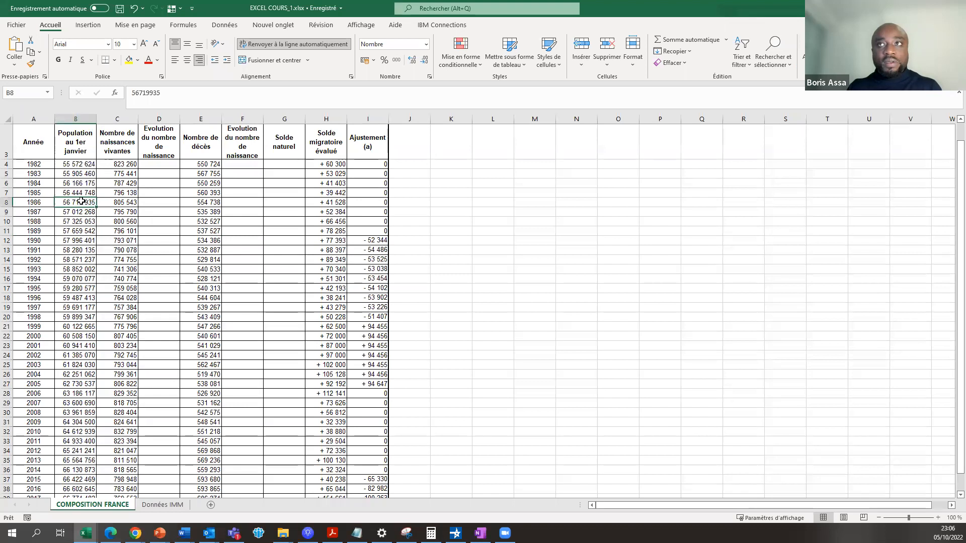
{"action": "left_click", "coordinate": [149, 202]}
{"action": "left_click_drag", "start_coordinate": [220, 201], "coordinate": [241, 200]}
{"action": "left_click", "coordinate": [323, 195]}
{"action": "left_click", "coordinate": [328, 211]}
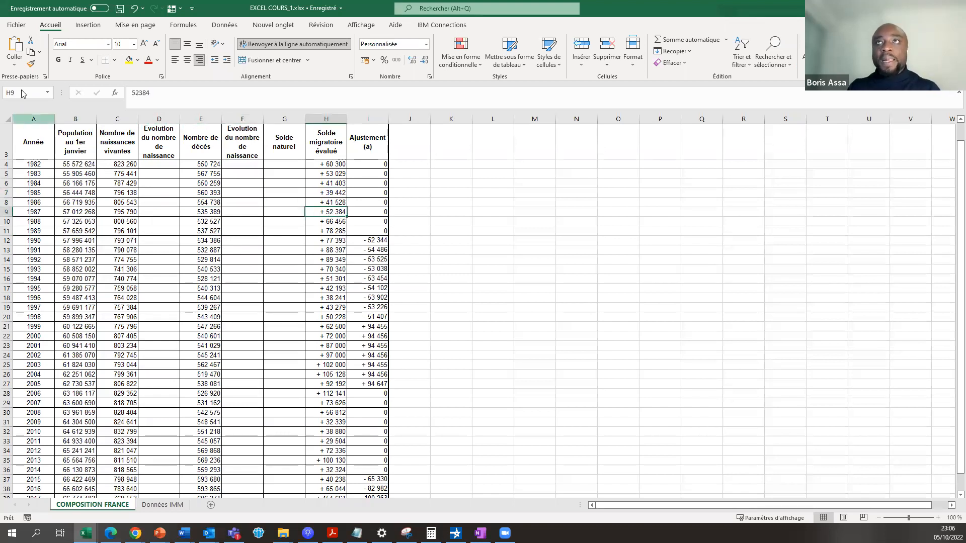
{"action": "left_click", "coordinate": [17, 25]}
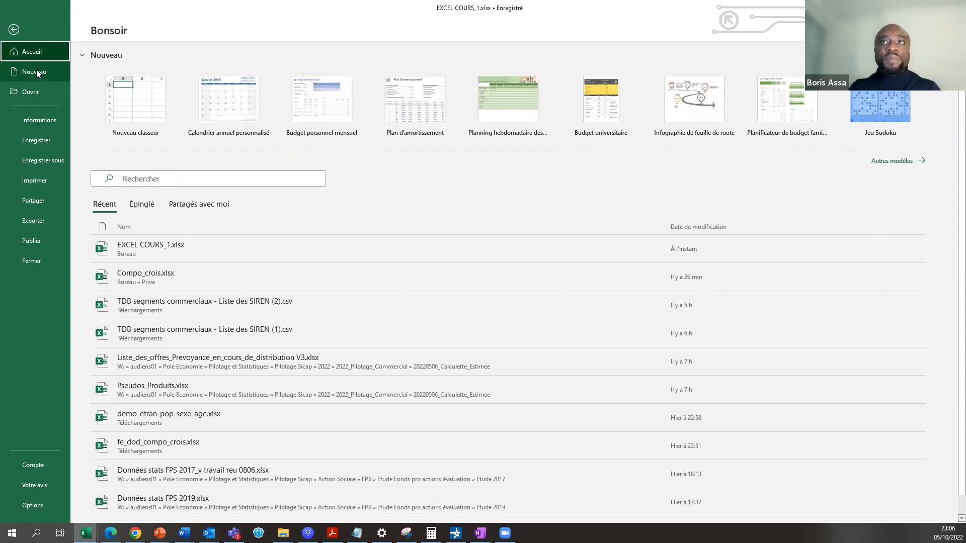
{"action": "left_click", "coordinate": [13, 29]}
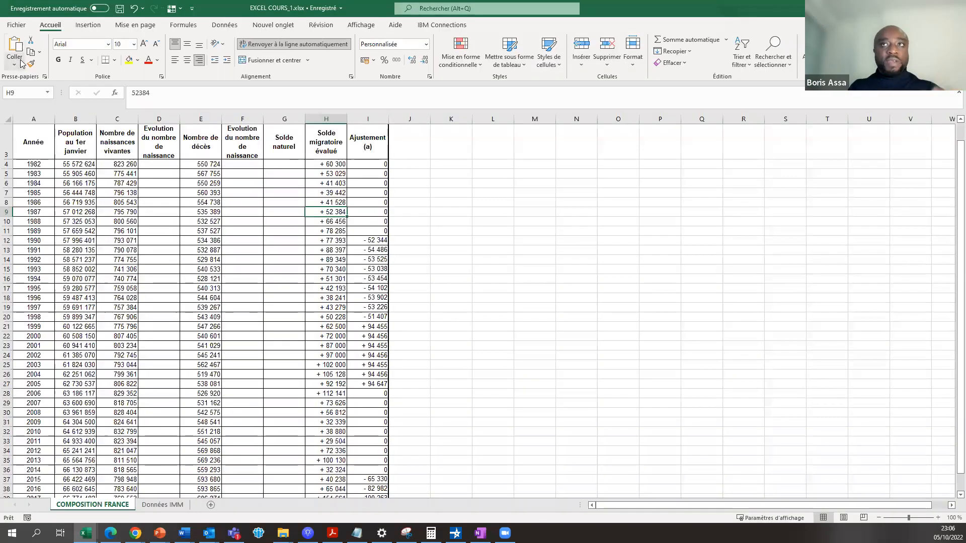
{"action": "left_click", "coordinate": [89, 202]}
{"action": "left_click", "coordinate": [164, 204]}
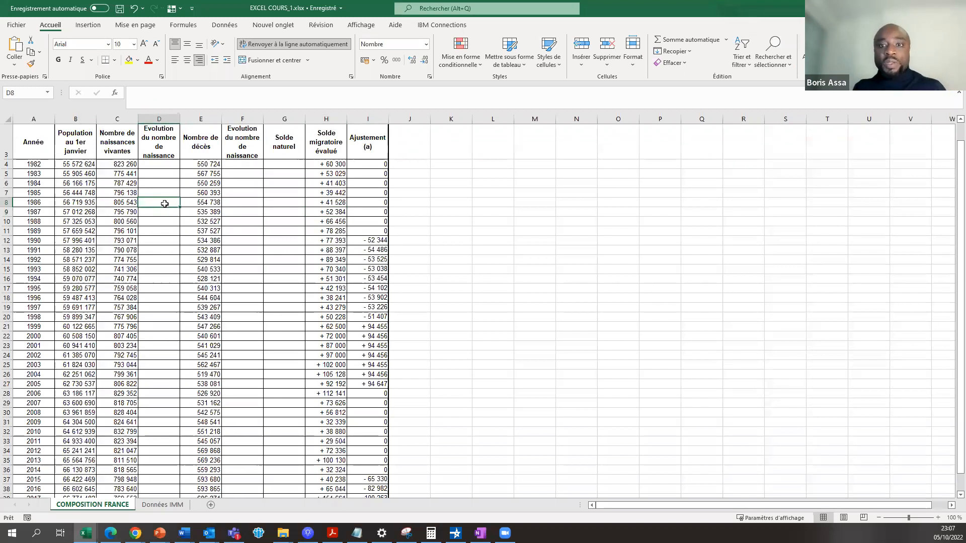
{"action": "left_click", "coordinate": [94, 201]}
{"action": "left_click", "coordinate": [155, 176]}
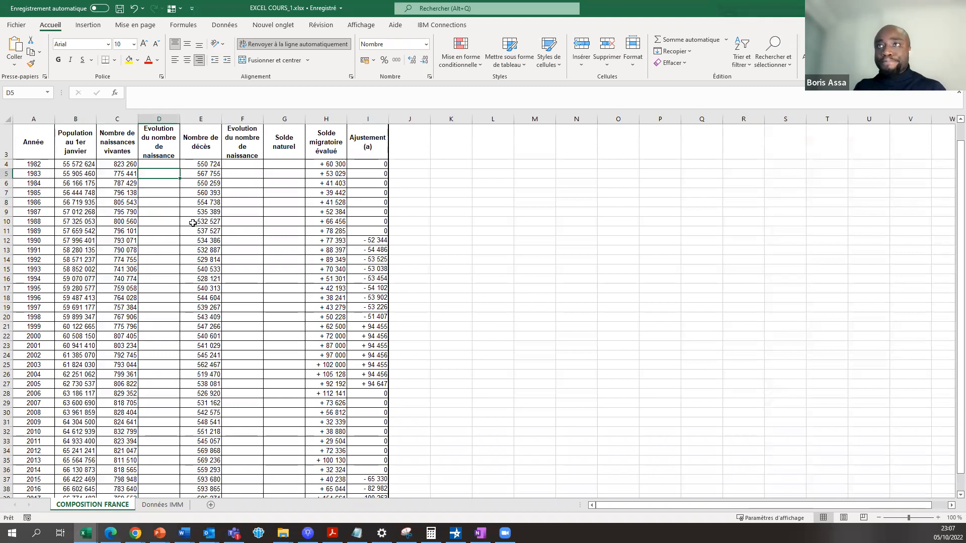
{"action": "left_click", "coordinate": [17, 26]}
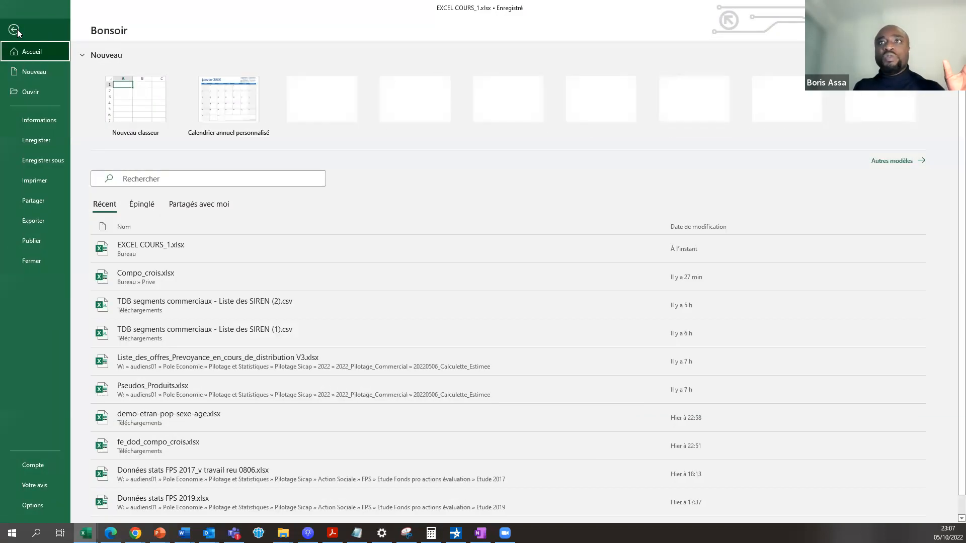
{"action": "left_click", "coordinate": [14, 29]}
{"action": "left_click", "coordinate": [176, 223]}
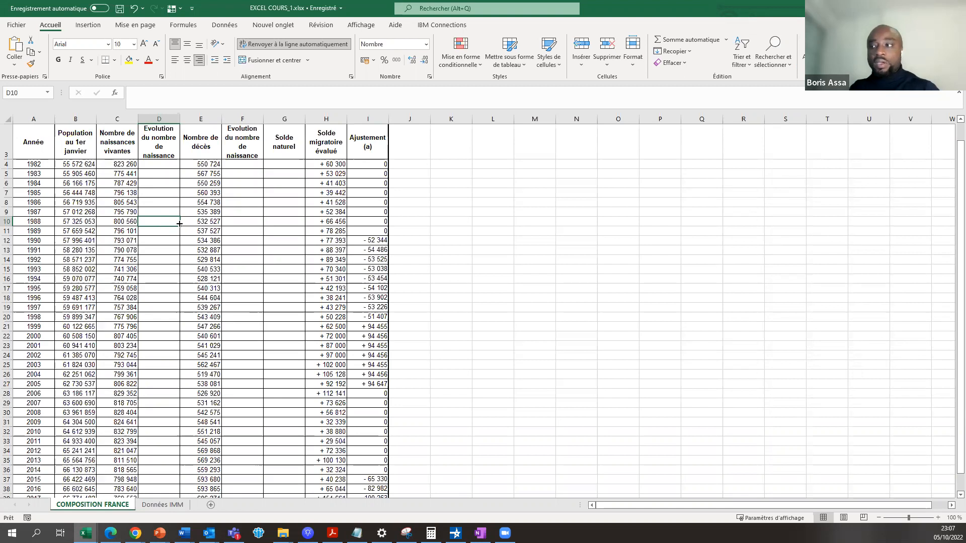
{"action": "left_click", "coordinate": [92, 195]}
{"action": "left_click", "coordinate": [143, 222]}
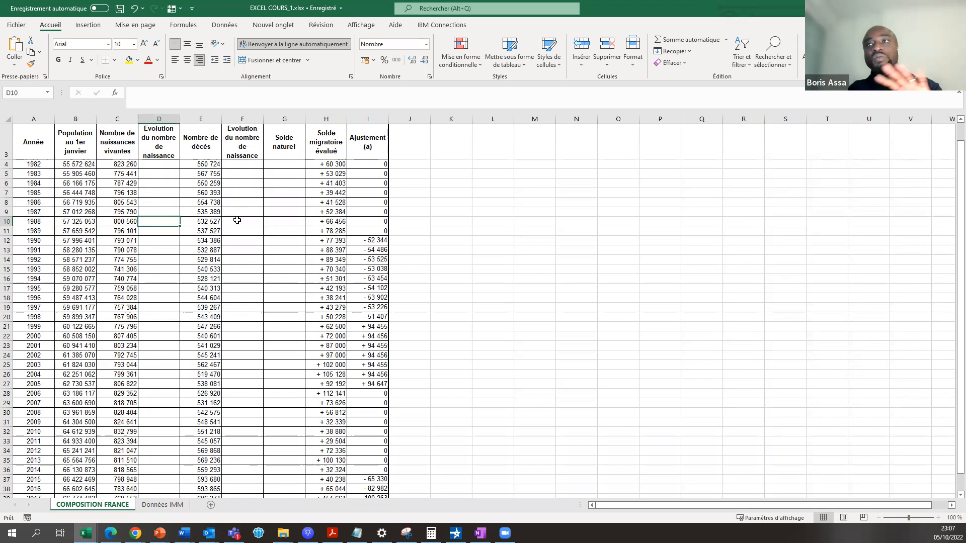
{"action": "left_click", "coordinate": [208, 248]}
{"action": "left_click", "coordinate": [208, 230]}
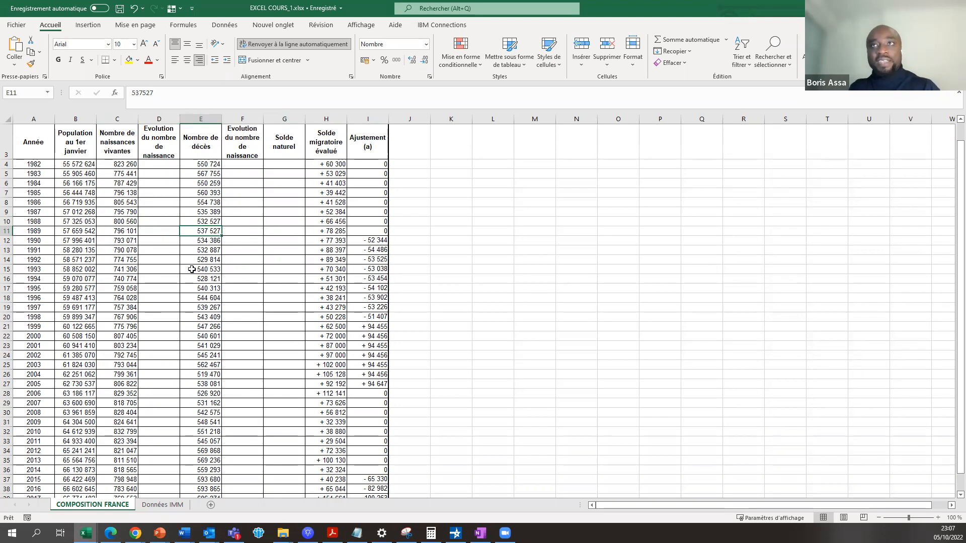
Create a new blank workbook
{"action": "left_click", "coordinate": [17, 25]}
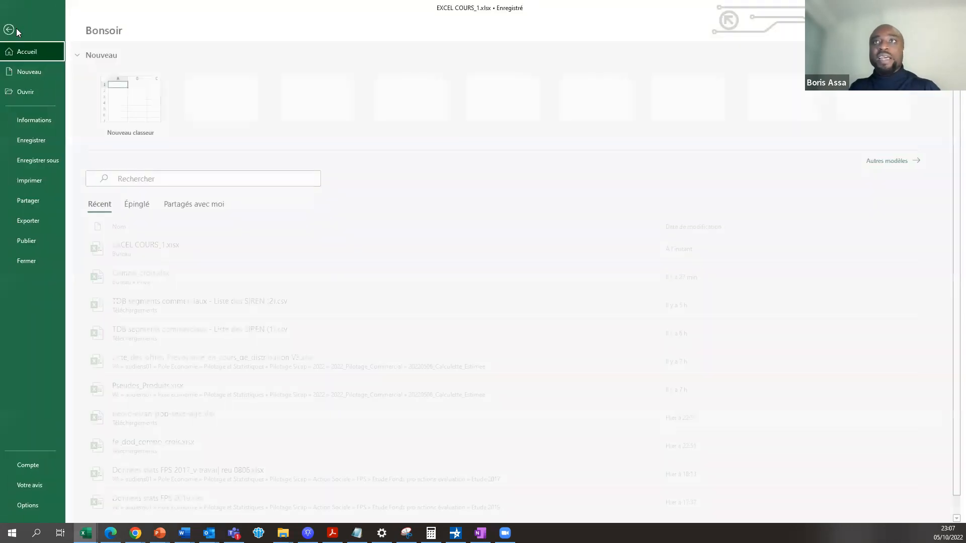
{"action": "left_click", "coordinate": [39, 73]}
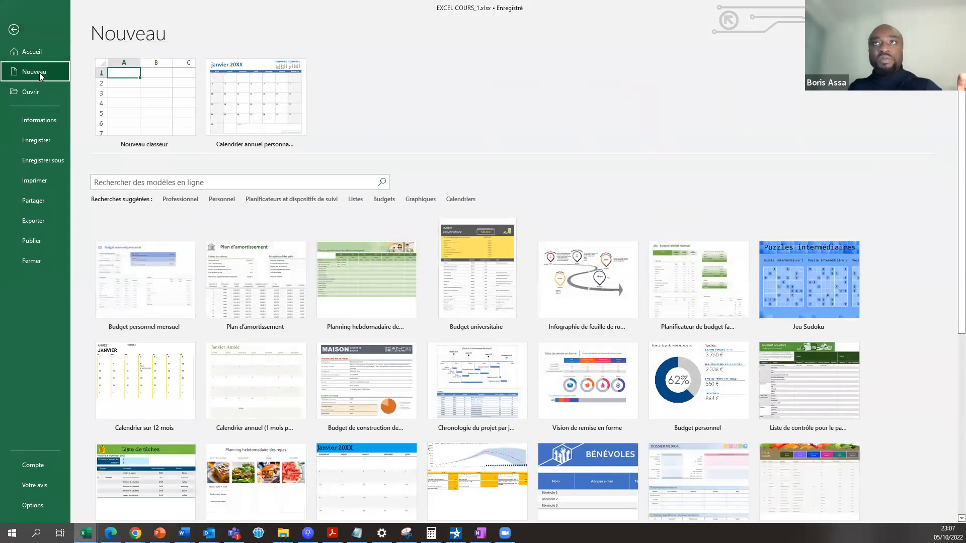
{"action": "left_click", "coordinate": [163, 109]}
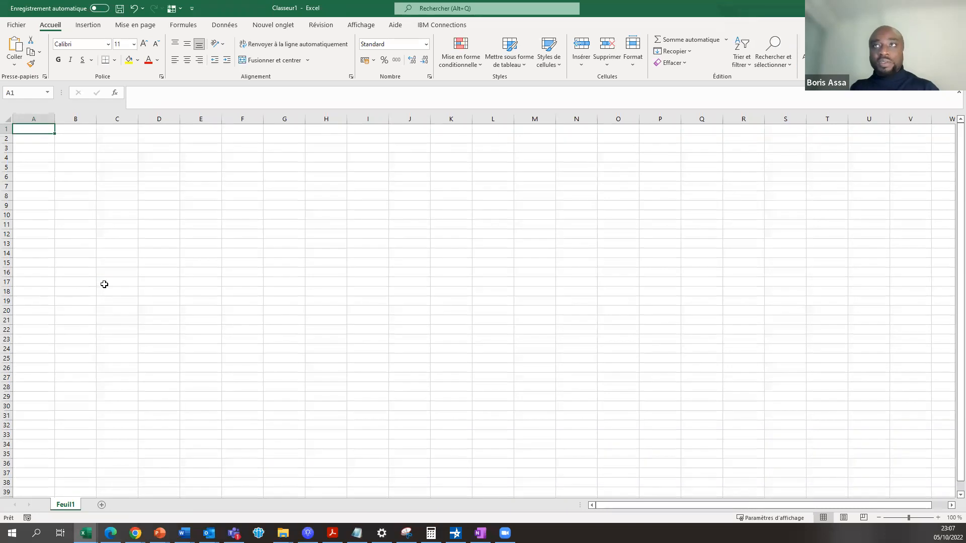
{"action": "left_click", "coordinate": [200, 266]}
{"action": "left_click", "coordinate": [237, 204]}
{"action": "left_click", "coordinate": [117, 177]}
{"action": "left_click", "coordinate": [151, 235]}
{"action": "left_click", "coordinate": [89, 208]}
{"action": "left_click", "coordinate": [214, 187]}
{"action": "left_click", "coordinate": [174, 216]}
{"action": "left_click", "coordinate": [216, 208]}
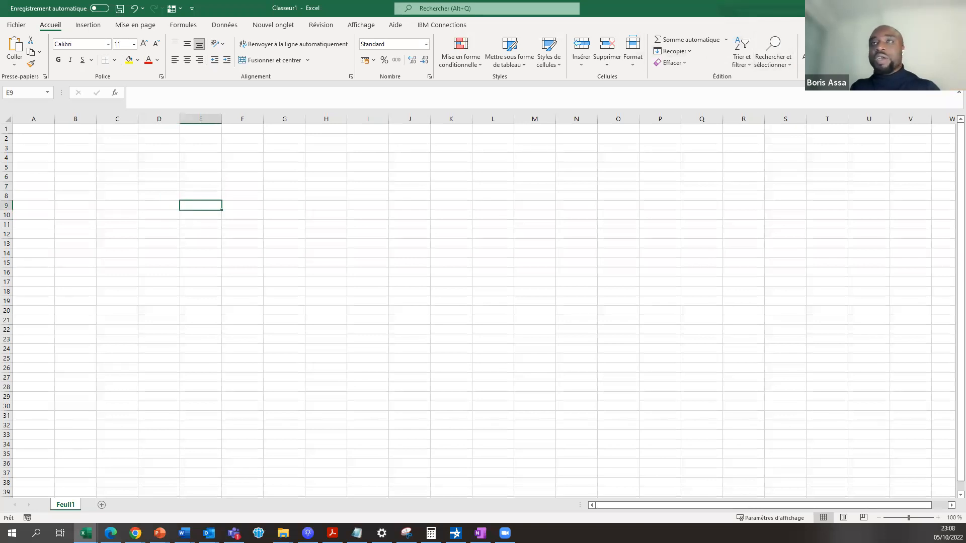
Return to EXCEL COURS_1.xlsx and create a second blank workbook from there
{"action": "left_click", "coordinate": [908, 8]}
{"action": "left_click", "coordinate": [24, 26]}
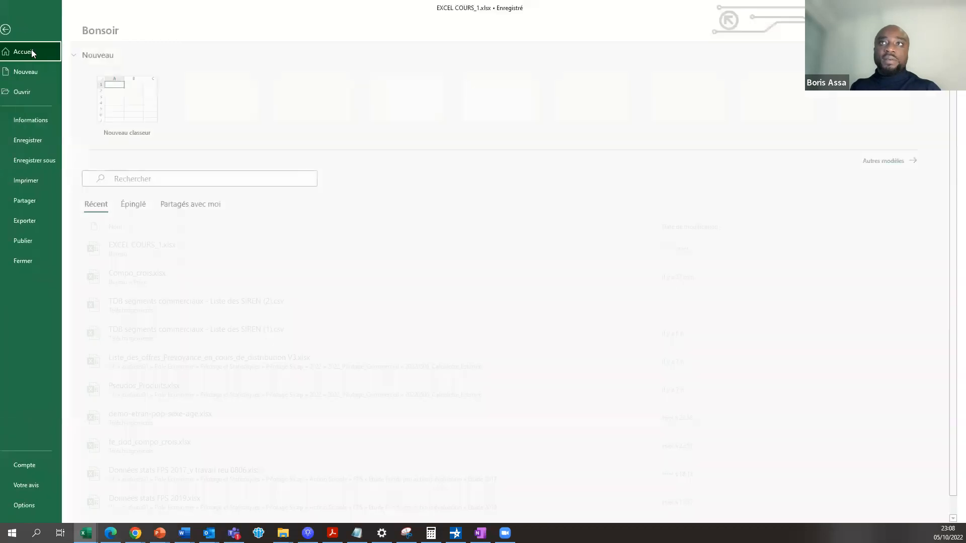
{"action": "left_click", "coordinate": [45, 73]}
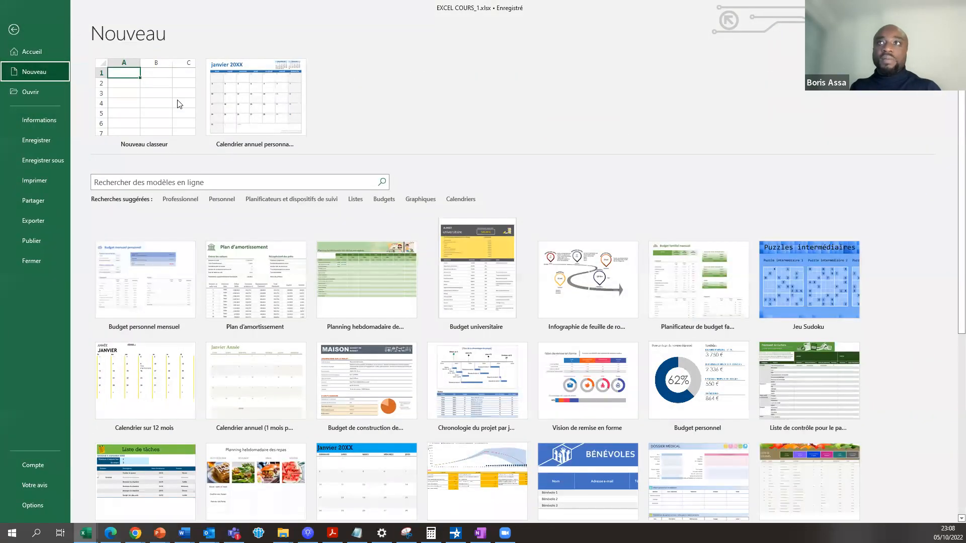
{"action": "left_click", "coordinate": [170, 106]}
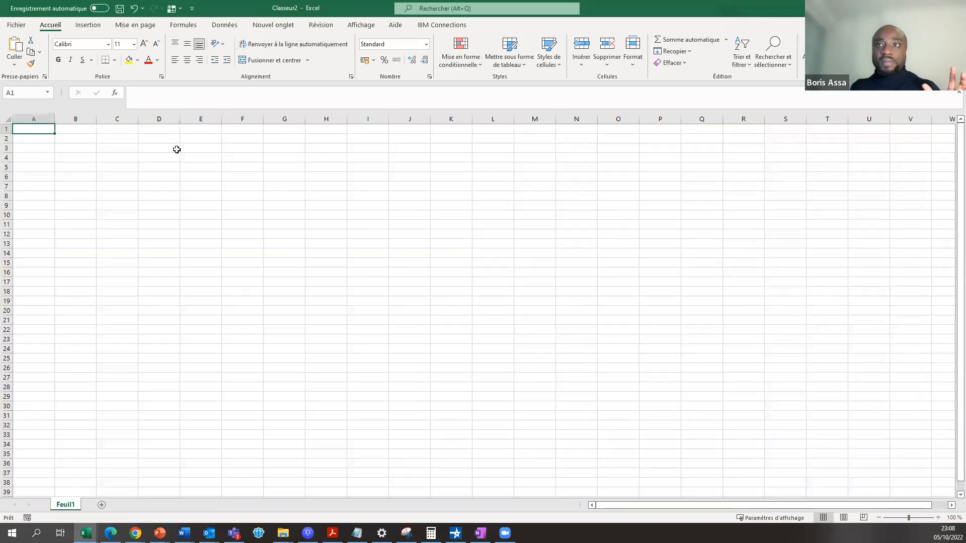
Examine how columns are lettered by selecting columns A, B, C and E one after another
{"action": "left_click", "coordinate": [176, 228]}
{"action": "left_click_drag", "start_coordinate": [260, 214], "coordinate": [259, 206]}
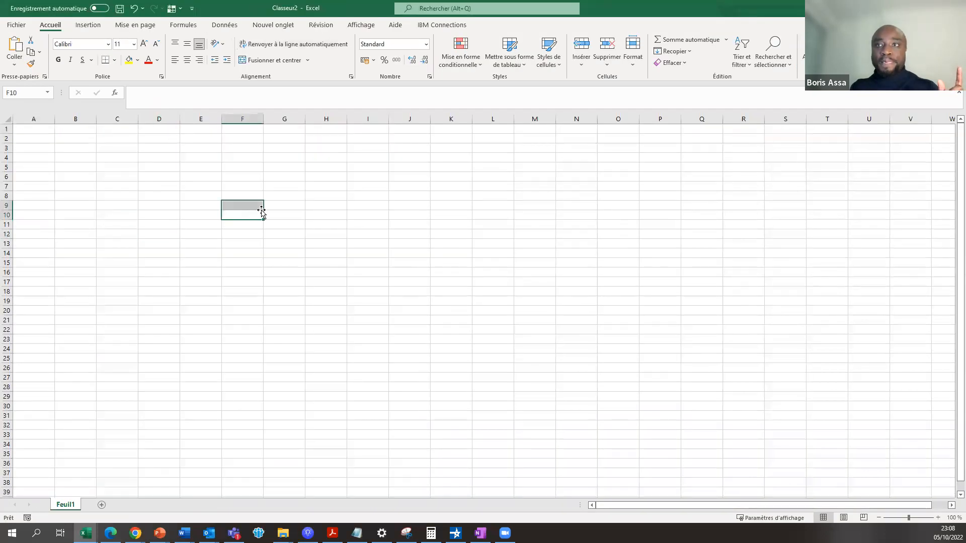
{"action": "left_click", "coordinate": [47, 160]}
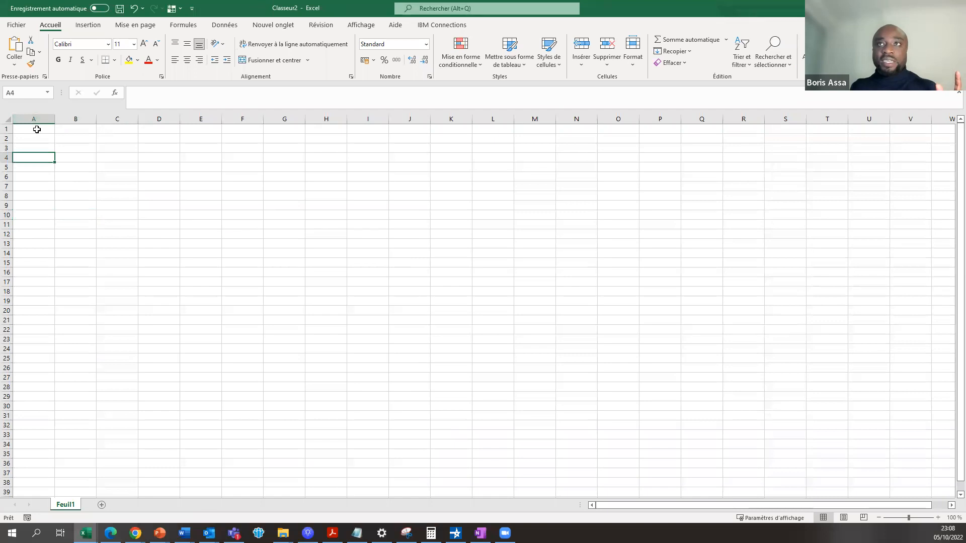
{"action": "left_click", "coordinate": [37, 118]}
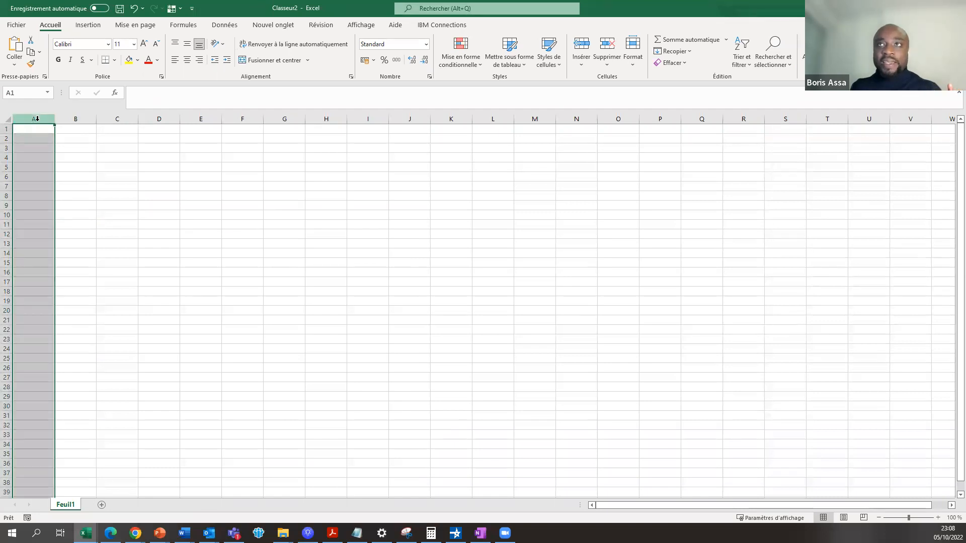
{"action": "left_click", "coordinate": [80, 118]}
{"action": "left_click", "coordinate": [119, 119]}
{"action": "left_click", "coordinate": [201, 119]}
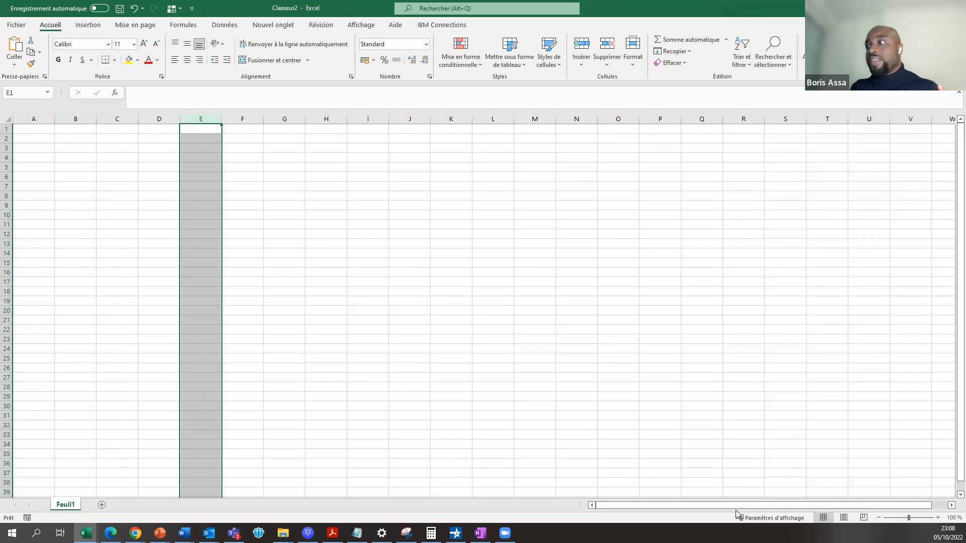
Examine the column lettering past the alphabet by selecting columns Z, AA, AB and AC in turn
{"action": "left_click", "coordinate": [950, 506]}
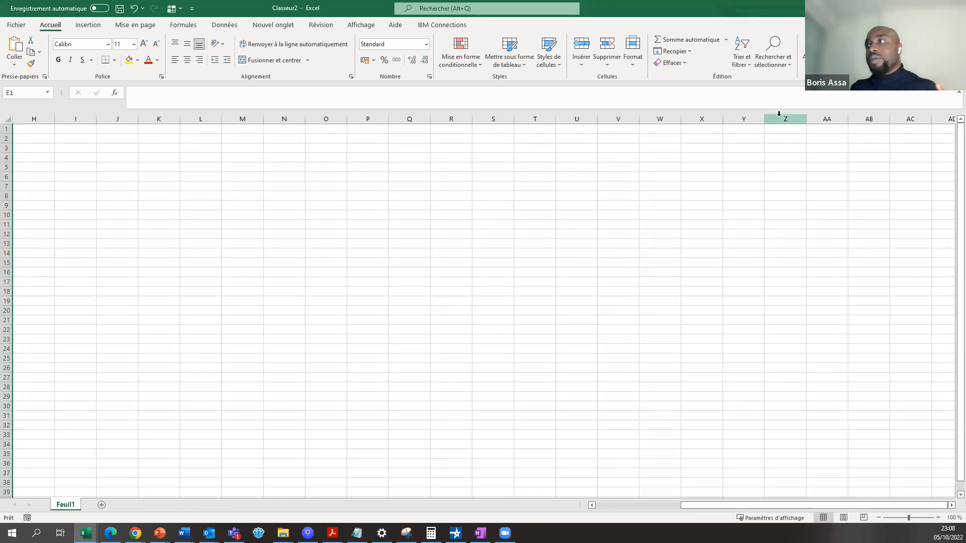
{"action": "left_click", "coordinate": [781, 115]}
{"action": "left_click", "coordinate": [835, 117]}
{"action": "left_click", "coordinate": [880, 116]}
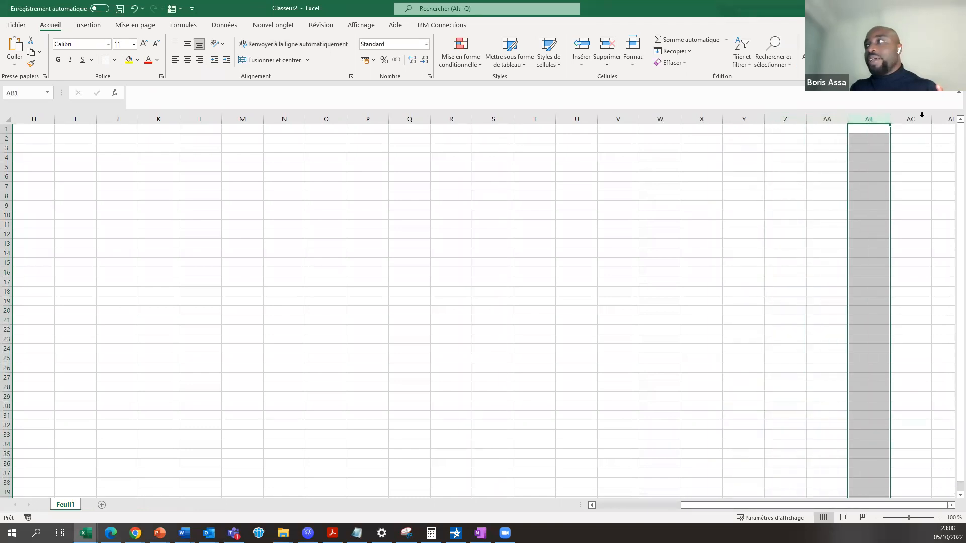
{"action": "left_click", "coordinate": [924, 117]}
{"action": "left_click", "coordinate": [951, 506]}
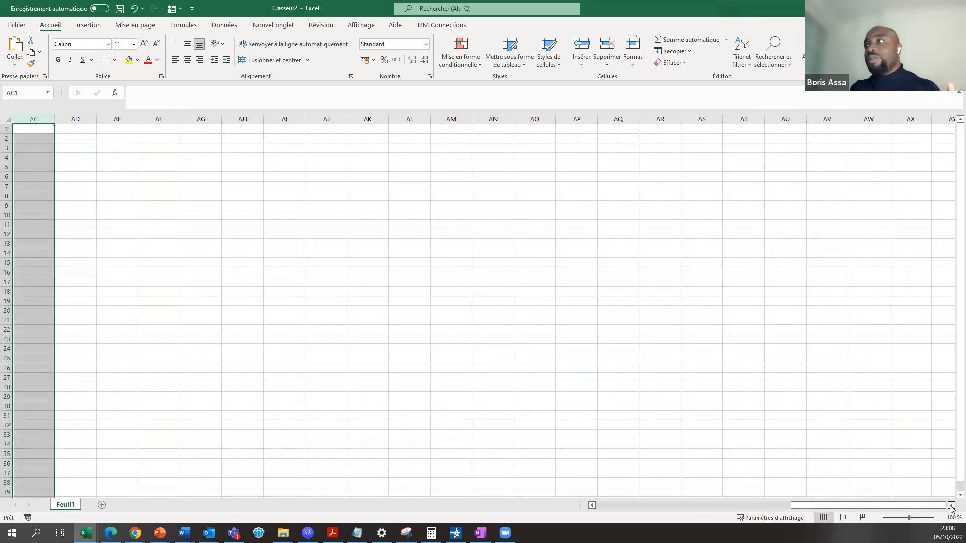
{"action": "left_click_drag", "start_coordinate": [941, 506], "coordinate": [523, 509]}
Select the whole of column A starting from cell A1 and check how far the selection extends
{"action": "left_click", "coordinate": [56, 213]}
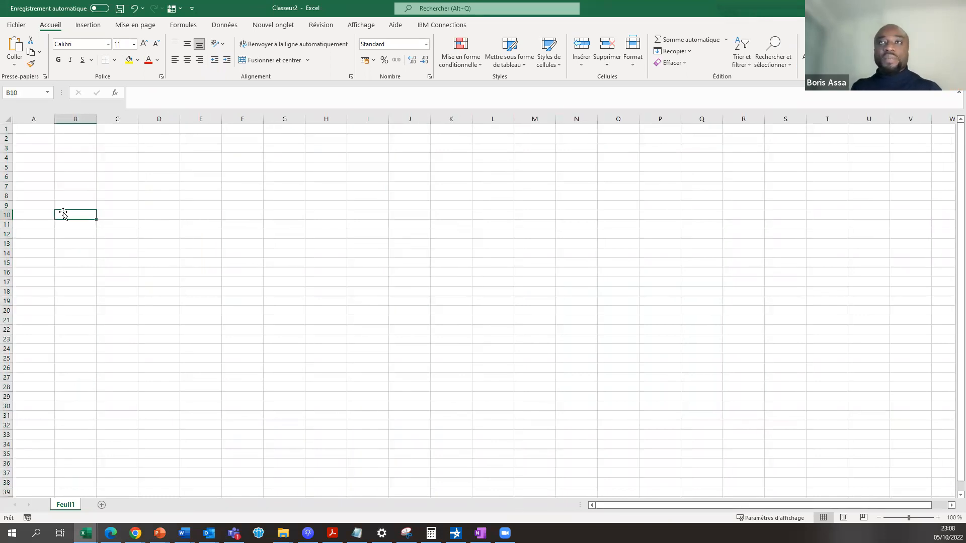
{"action": "left_click", "coordinate": [45, 170]}
{"action": "left_click", "coordinate": [38, 137]}
{"action": "left_click", "coordinate": [36, 131]}
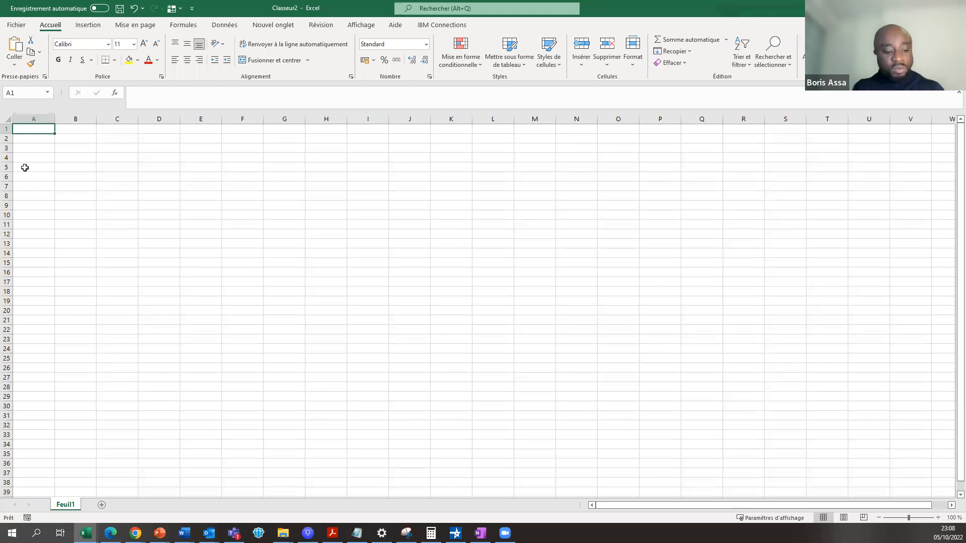
{"action": "key", "text": "ctrl+space"}
{"action": "scroll", "coordinate": [31, 235], "scroll_direction": "down", "scroll_amount": 14}
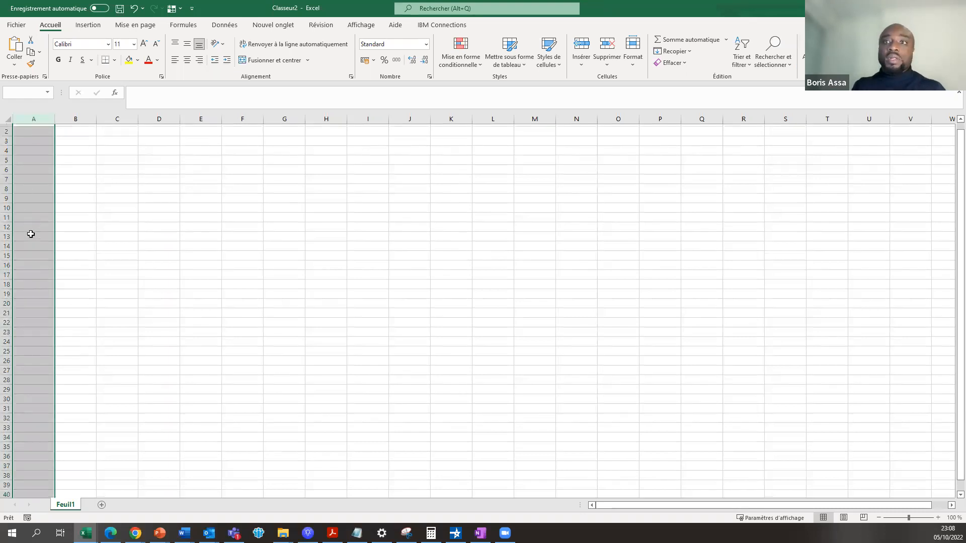
{"action": "scroll", "coordinate": [34, 231], "scroll_direction": "up", "scroll_amount": 14}
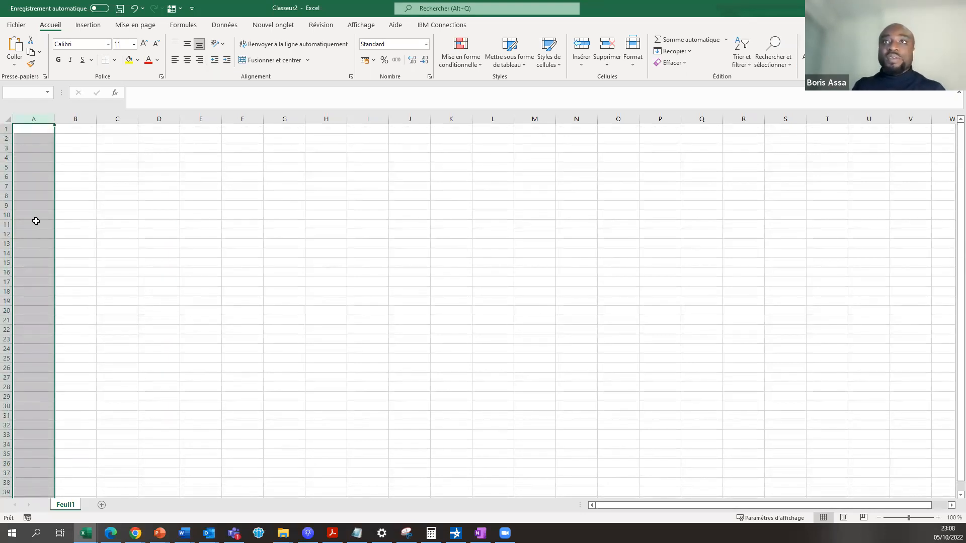
Enter 1 in cell A1 and fill it down column A to row 420
{"action": "left_click", "coordinate": [35, 222]}
{"action": "left_click", "coordinate": [35, 128]}
{"action": "type", "text": "1"}
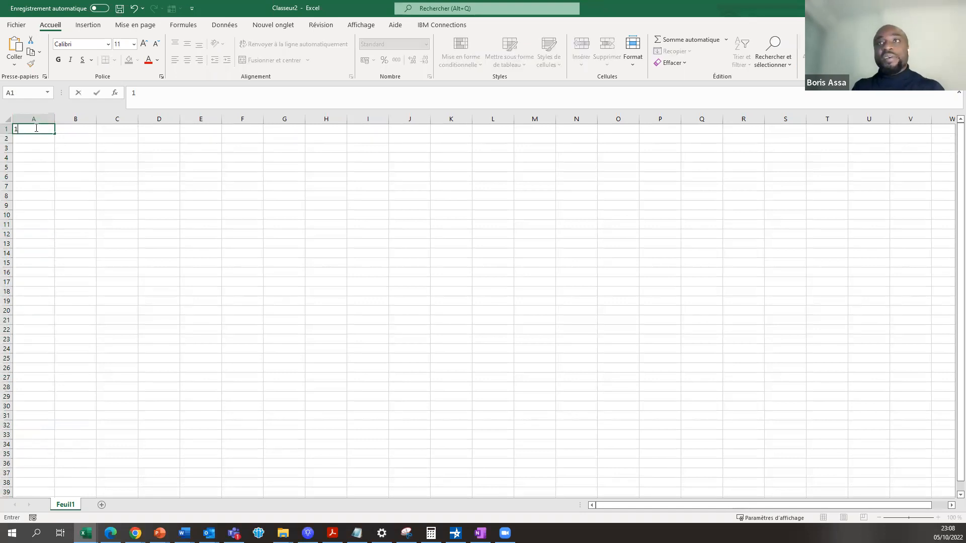
{"action": "left_click", "coordinate": [32, 166]}
{"action": "left_click", "coordinate": [45, 129]}
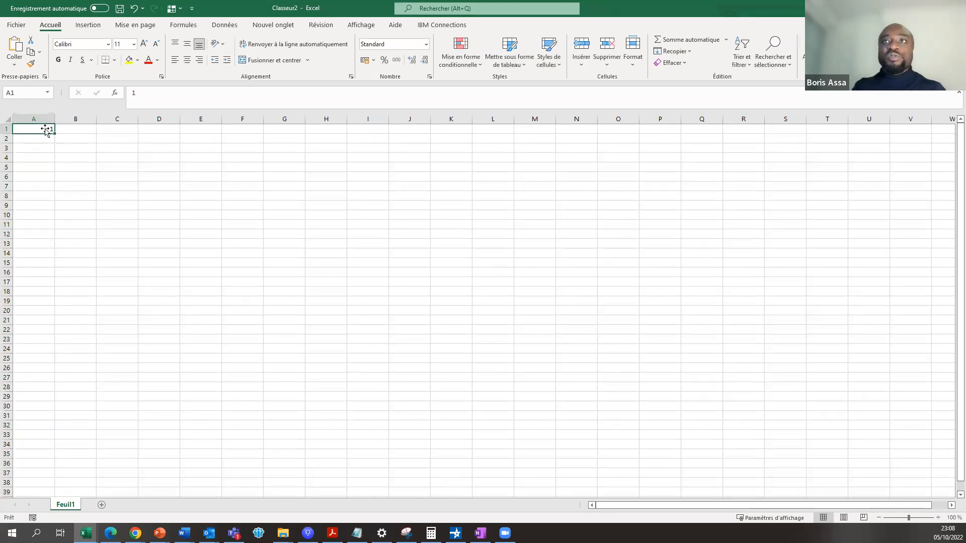
{"action": "left_click_drag", "start_coordinate": [54, 134], "coordinate": [30, 486]}
{"action": "left_click", "coordinate": [45, 336]}
{"action": "left_click", "coordinate": [743, 215]}
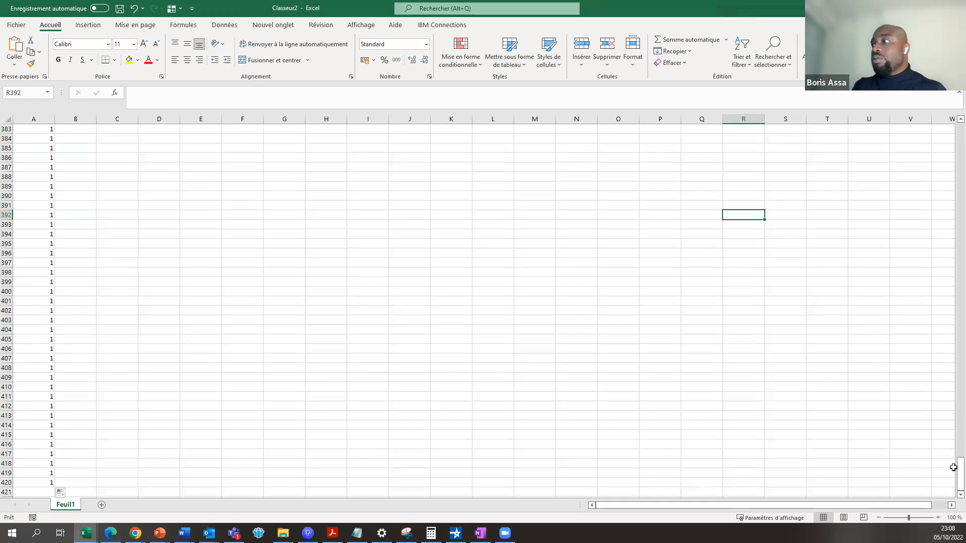
Extend a selection from an empty cell far below the data up to the last filled cell of column A
{"action": "scroll", "coordinate": [93, 361], "scroll_direction": "down", "scroll_amount": 20}
{"action": "scroll", "coordinate": [95, 362], "scroll_direction": "down", "scroll_amount": 20}
{"action": "scroll", "coordinate": [14, 445], "scroll_direction": "down", "scroll_amount": 20}
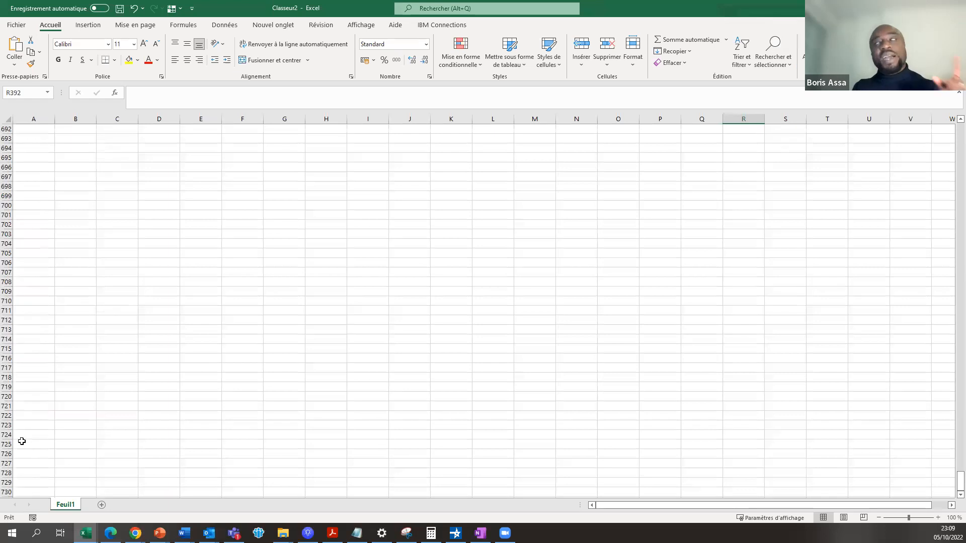
{"action": "scroll", "coordinate": [26, 439], "scroll_direction": "down", "scroll_amount": 20}
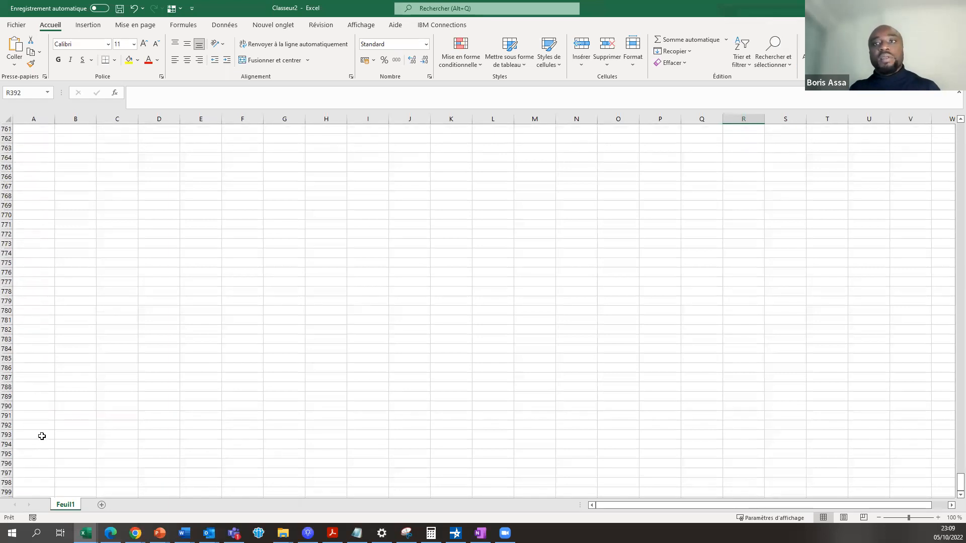
{"action": "left_click", "coordinate": [34, 457]}
{"action": "key", "text": "ctrl+shift+Up"}
{"action": "scroll", "coordinate": [73, 451], "scroll_direction": "up", "scroll_amount": 13}
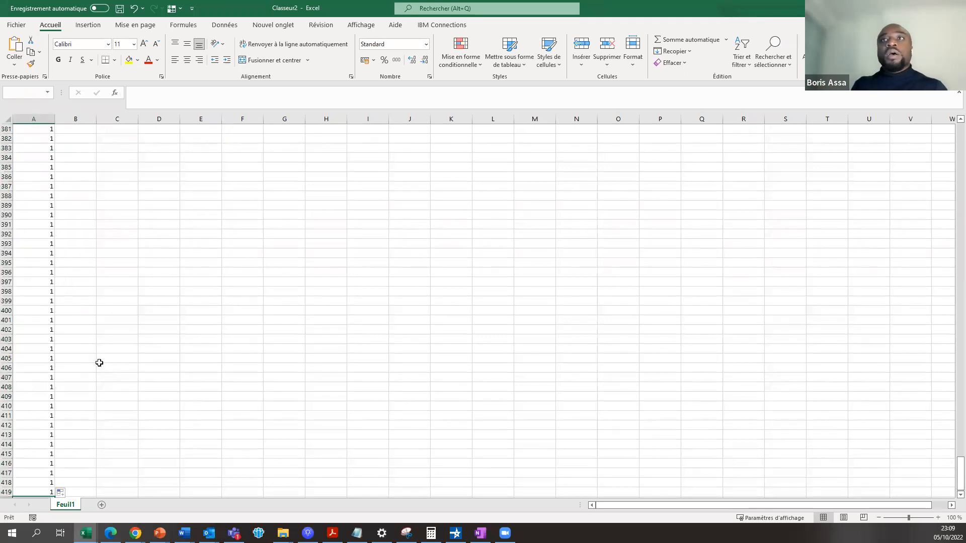
Select all the filled cells of column A, from A420 up to A1
{"action": "scroll", "coordinate": [39, 377], "scroll_direction": "down", "scroll_amount": 5}
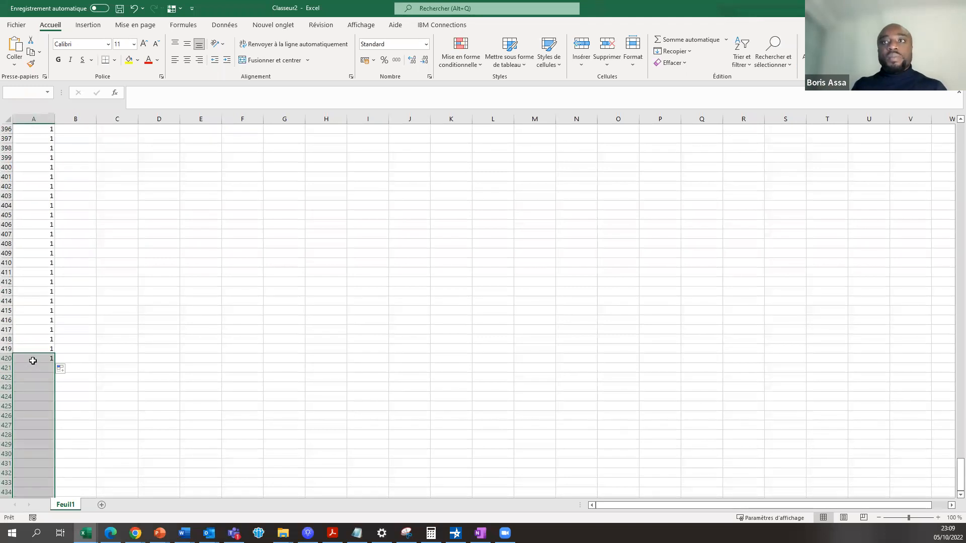
{"action": "left_click", "coordinate": [33, 361]}
{"action": "key", "text": "ctrl+shift+Up"}
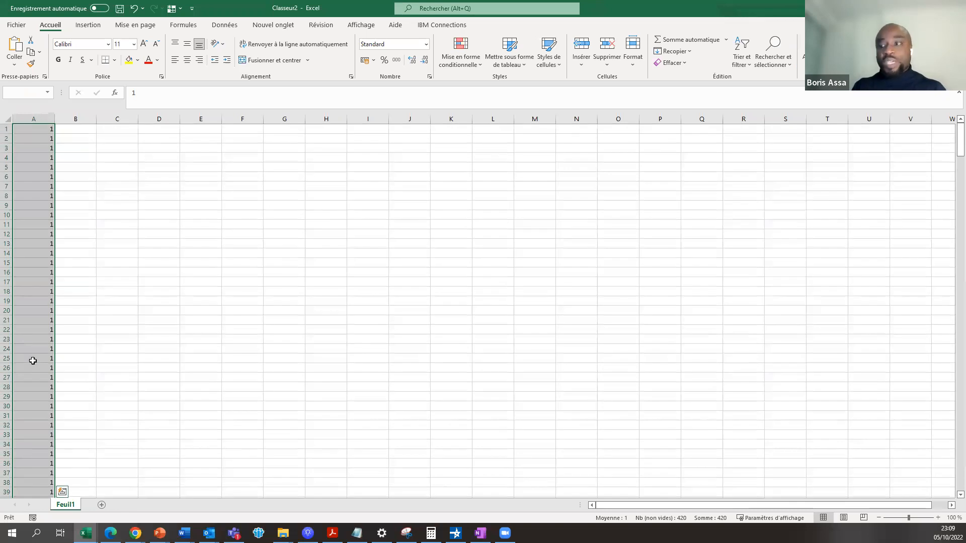
Clear the contents of the selected cells in column A and select cell A2 near the start of the sheet
{"action": "key", "text": "Delete"}
{"action": "scroll", "coordinate": [99, 308], "scroll_direction": "up", "scroll_amount": 20}
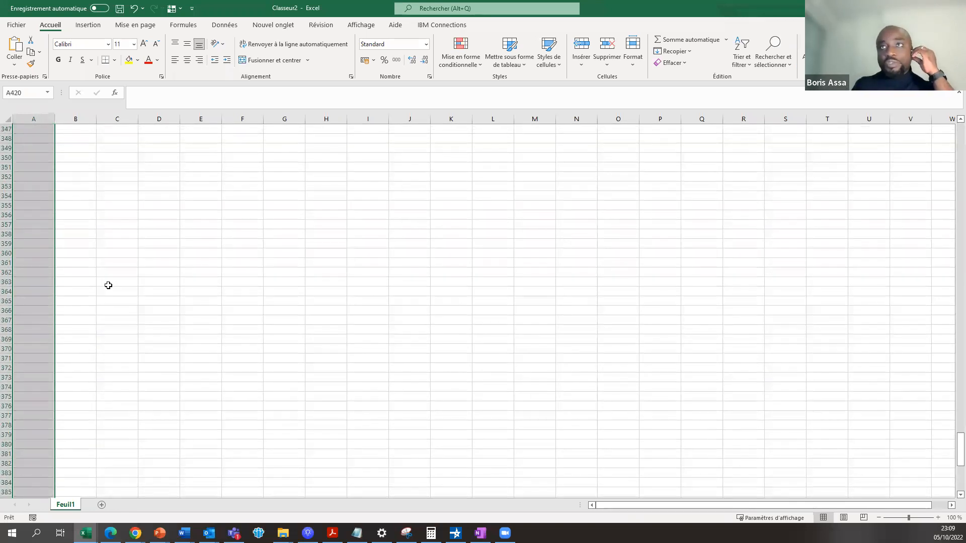
{"action": "scroll", "coordinate": [141, 252], "scroll_direction": "up", "scroll_amount": 2}
{"action": "left_click_drag", "start_coordinate": [959, 425], "coordinate": [951, 132]}
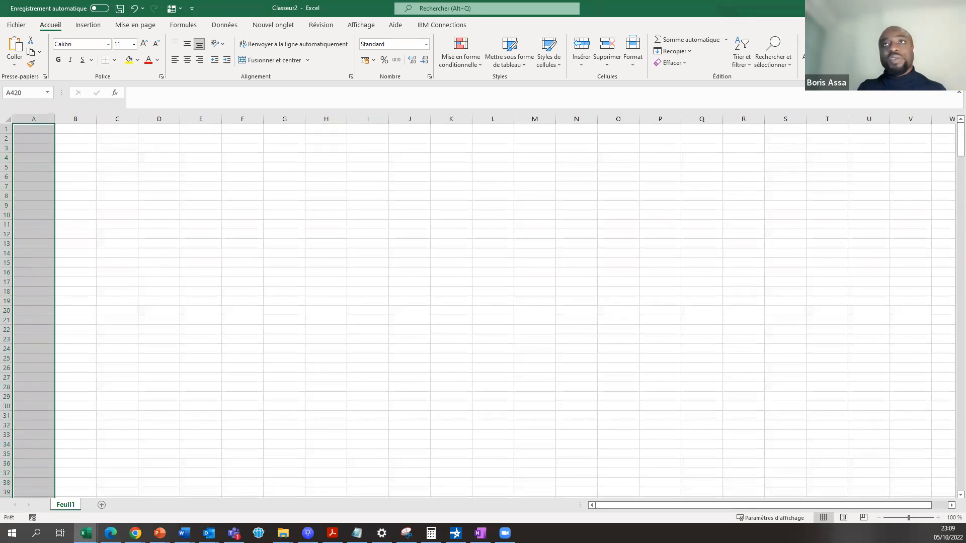
{"action": "left_click", "coordinate": [63, 146]}
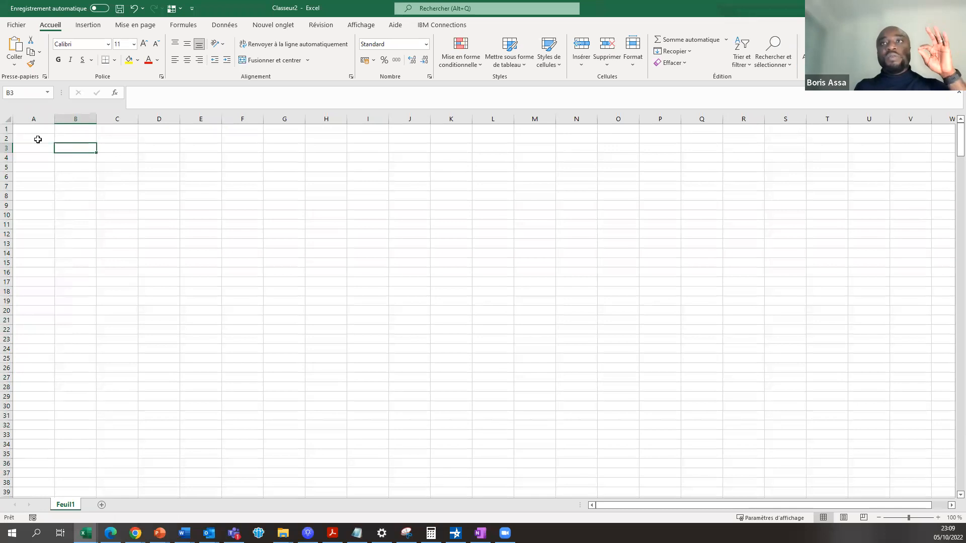
{"action": "left_click", "coordinate": [38, 139]}
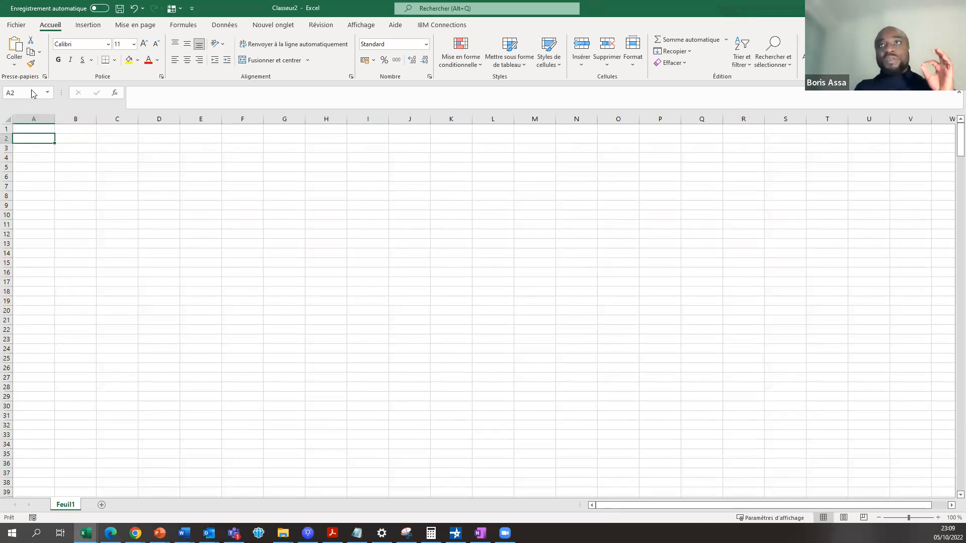
{"action": "left_click", "coordinate": [18, 26]}
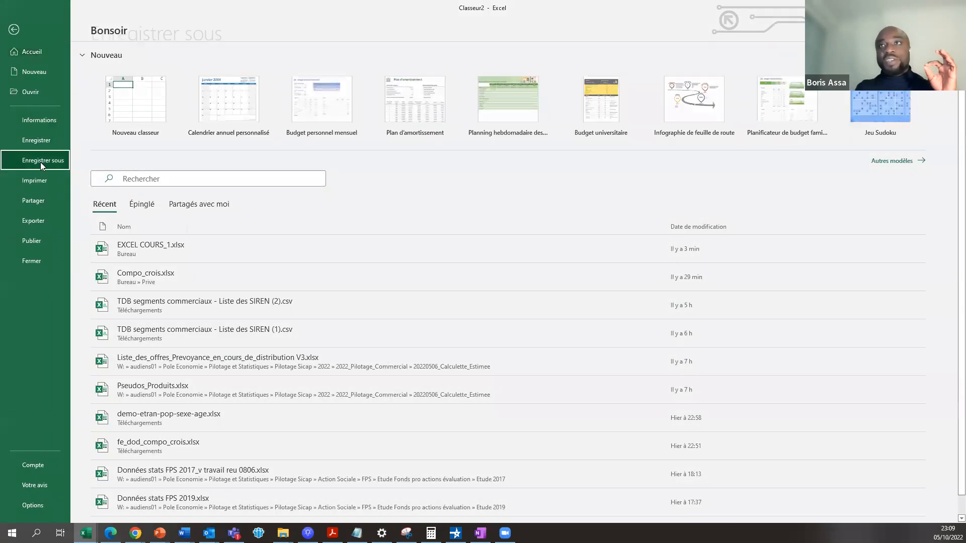
{"action": "left_click", "coordinate": [40, 161]}
{"action": "left_click", "coordinate": [170, 234]}
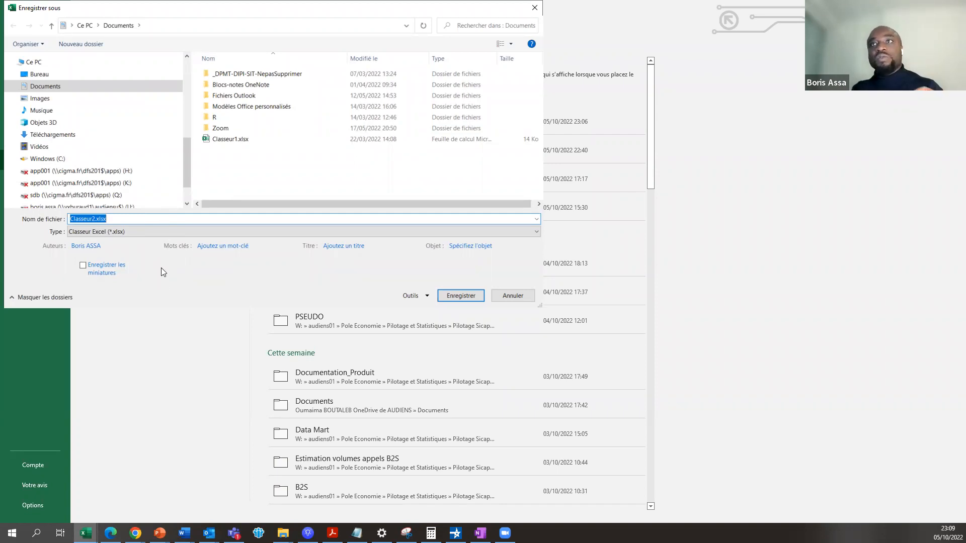
{"action": "left_click", "coordinate": [511, 296]}
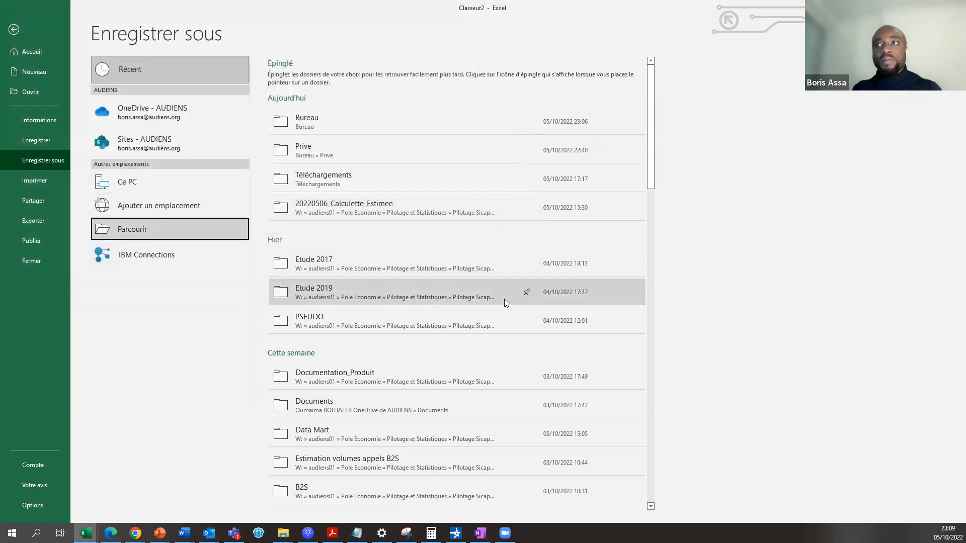
{"action": "left_click", "coordinate": [13, 29]}
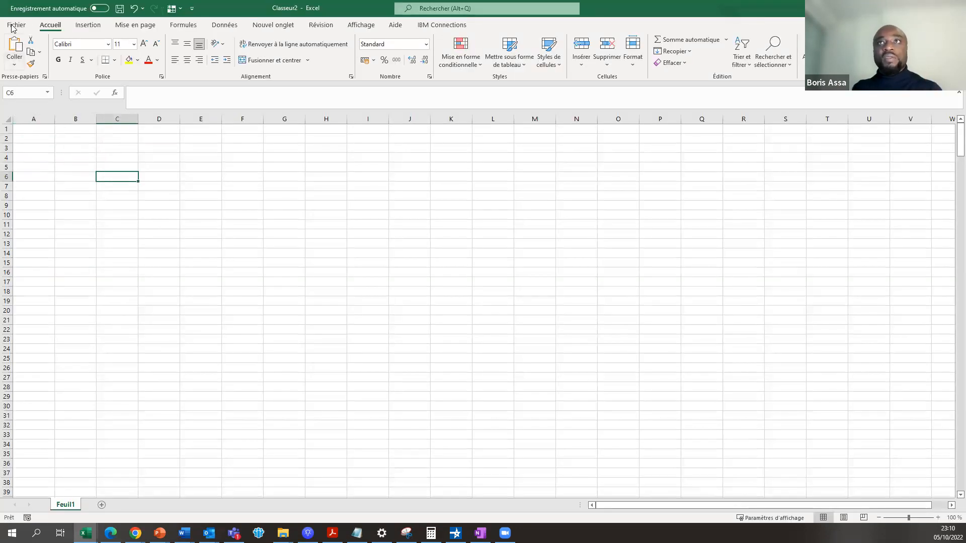
Start saving the workbook as a new file in the Documents folder and clear the suggested file name
{"action": "left_click", "coordinate": [17, 24]}
{"action": "left_click", "coordinate": [44, 160]}
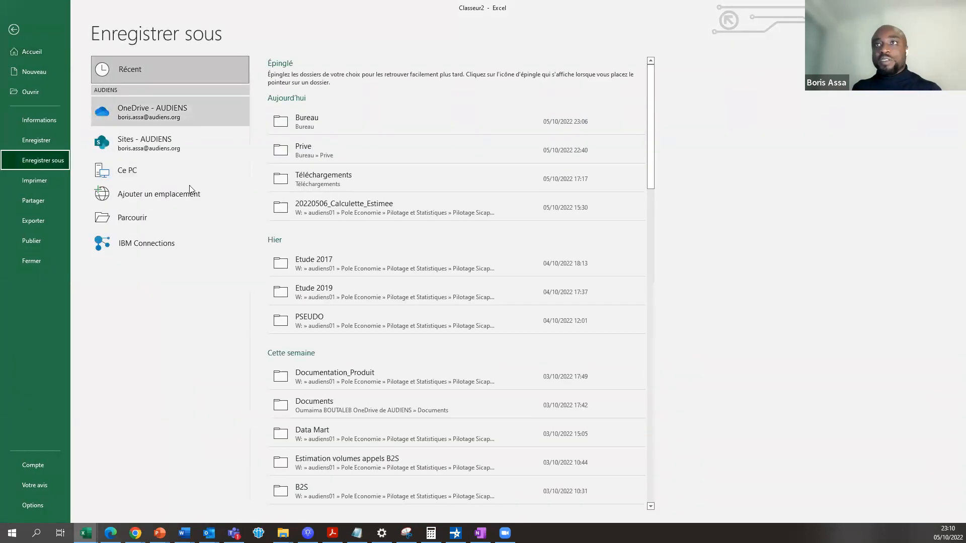
{"action": "left_click", "coordinate": [176, 223]}
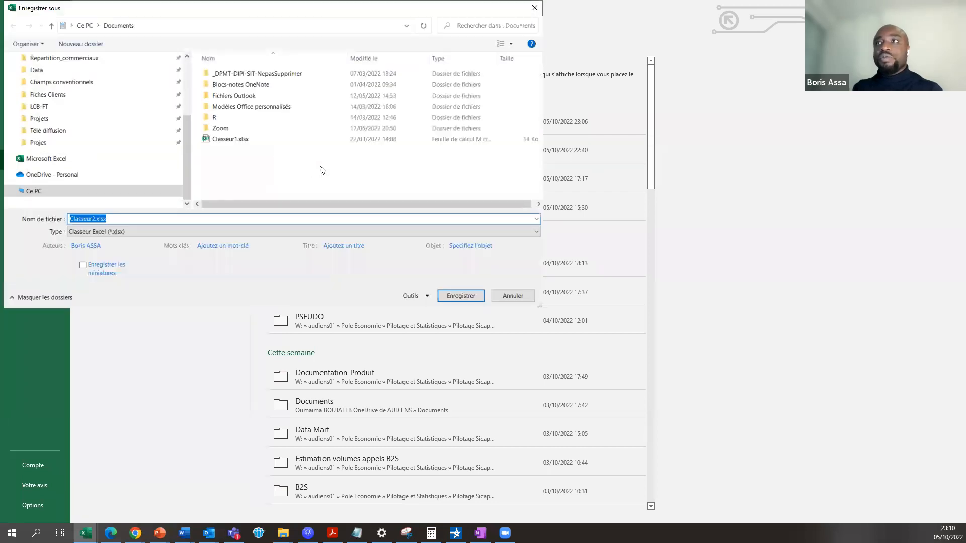
{"action": "left_click", "coordinate": [259, 215]}
{"action": "key", "text": "BackSpace"}
{"action": "key", "text": "BackSpace"}
{"action": "key", "text": "BackSpace"}
{"action": "key", "text": "BackSpace"}
{"action": "key", "text": "BackSpace"}
{"action": "key", "text": "BackSpace"}
{"action": "key", "text": "BackSpace"}
{"action": "key", "text": "BackSpace"}
{"action": "key", "text": "BackSpace"}
{"action": "key", "text": "BackSpace"}
{"action": "key", "text": "BackSpace"}
{"action": "key", "text": "BackSpace"}
{"action": "key", "text": "BackSpace"}
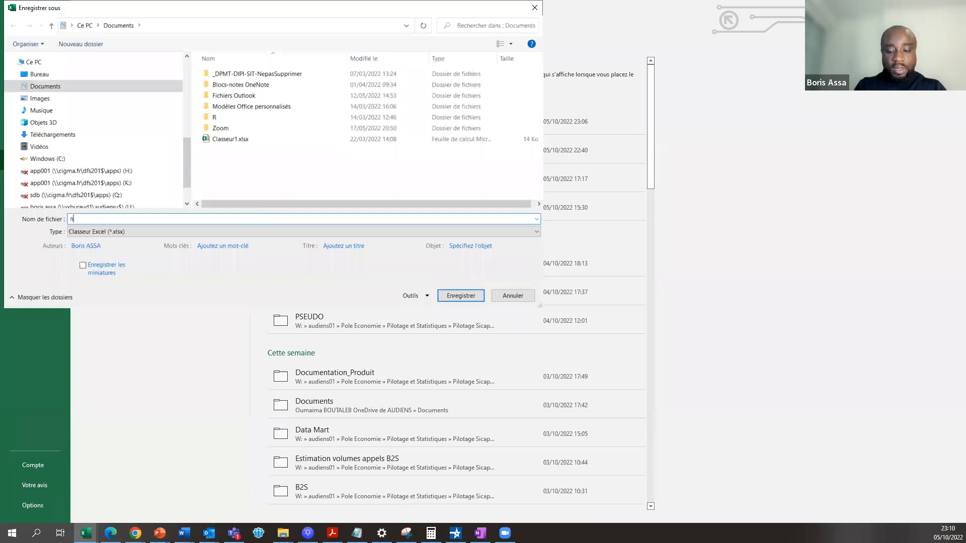
{"action": "type", "text": "cOURS"}
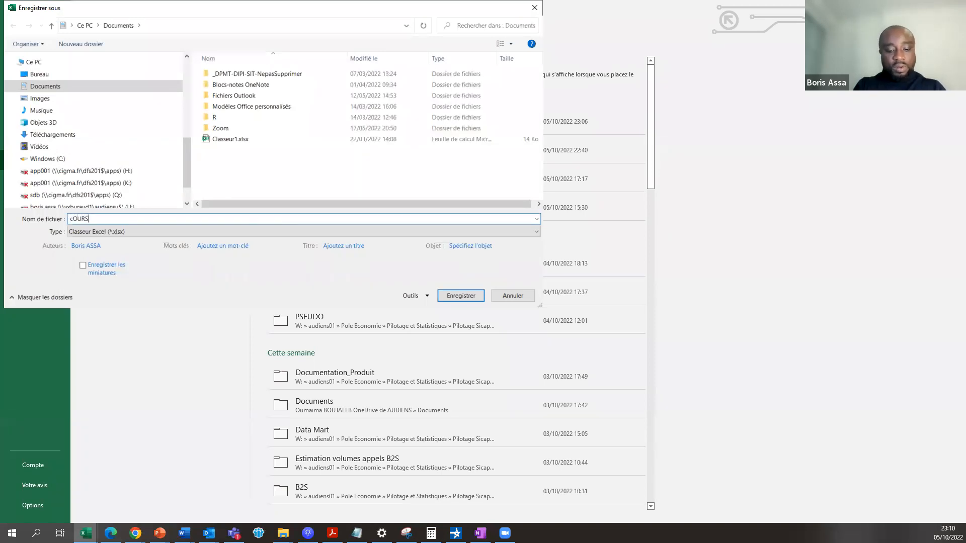
{"action": "type", "text": "8&&"}
{"action": "type", "text": "8cL"}
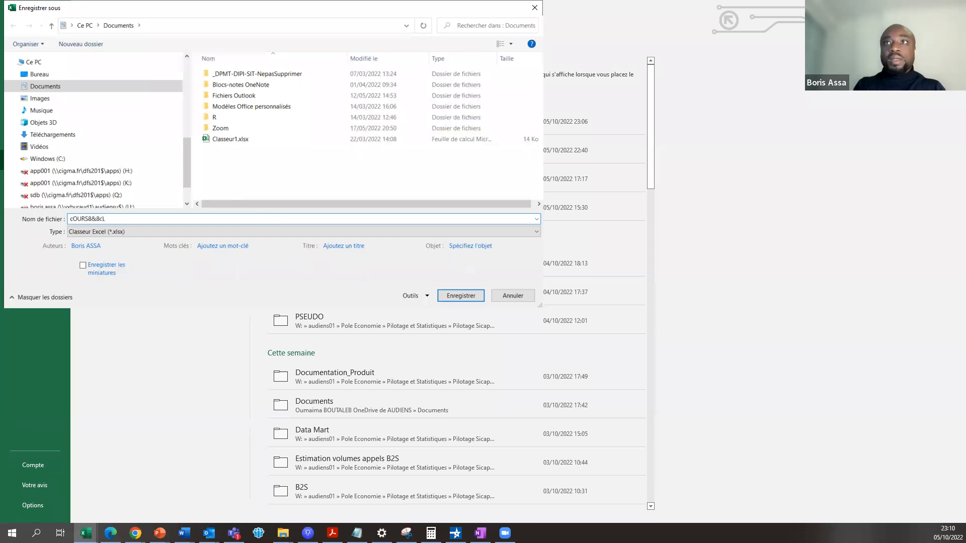
{"action": "key", "text": "BackSpace"}
{"action": "key", "text": "BackSpace"}
{"action": "key", "text": "BackSpace"}
{"action": "key", "text": "BackSpace"}
{"action": "key", "text": "BackSpace"}
{"action": "key", "text": "BackSpace"}
{"action": "key", "text": "BackSpace"}
{"action": "key", "text": "BackSpace"}
{"action": "key", "text": "BackSpace"}
Enter COURS1_CLASSEUR_2 as the file name for the saved copy
{"action": "type", "text": "C"}
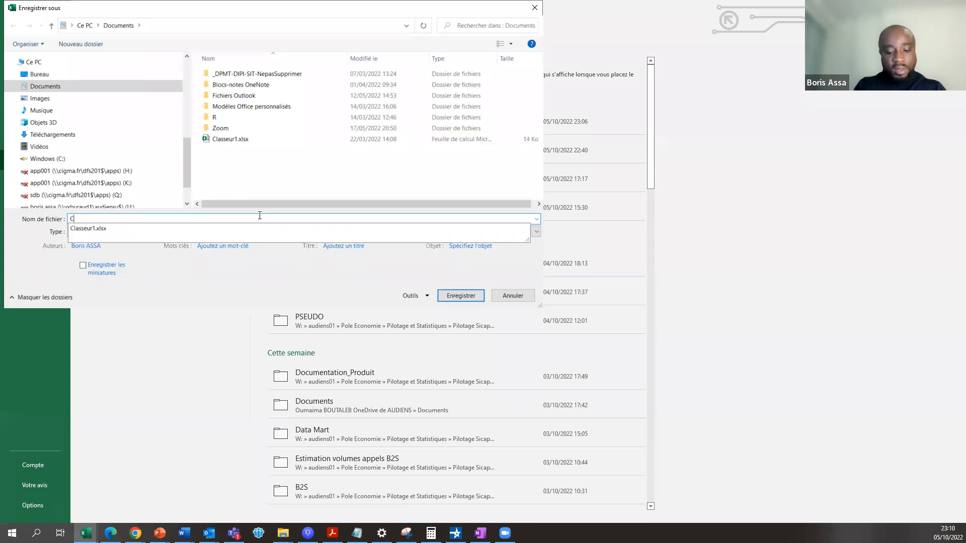
{"action": "type", "text": "OURS1"}
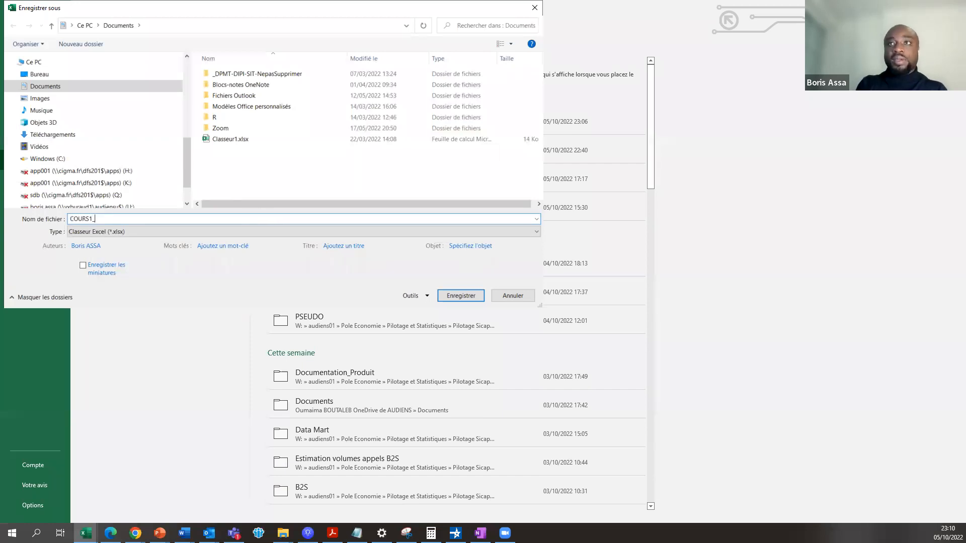
{"action": "type", "text": "_CLAS"}
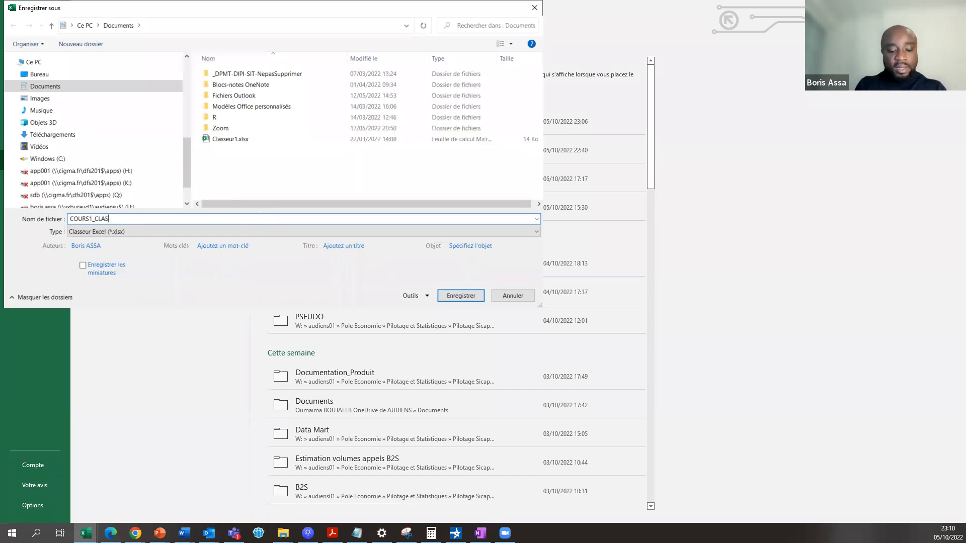
{"action": "type", "text": "SEUR_e"}
{"action": "key", "text": "BackSpace"}
{"action": "type", "text": "2"}
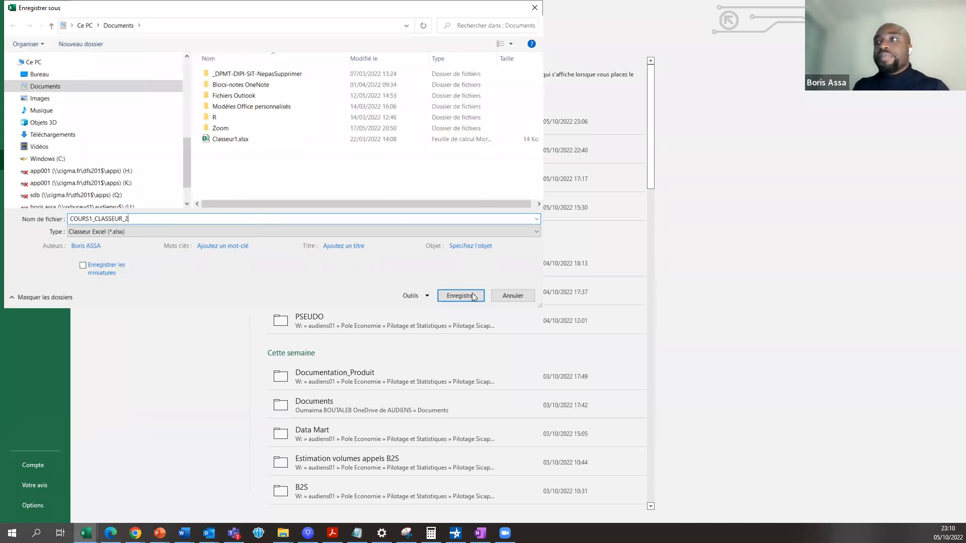
Choose the Classeur Excel 97 - 2003 (*.xls) file type and save the workbook
{"action": "left_click", "coordinate": [186, 233]}
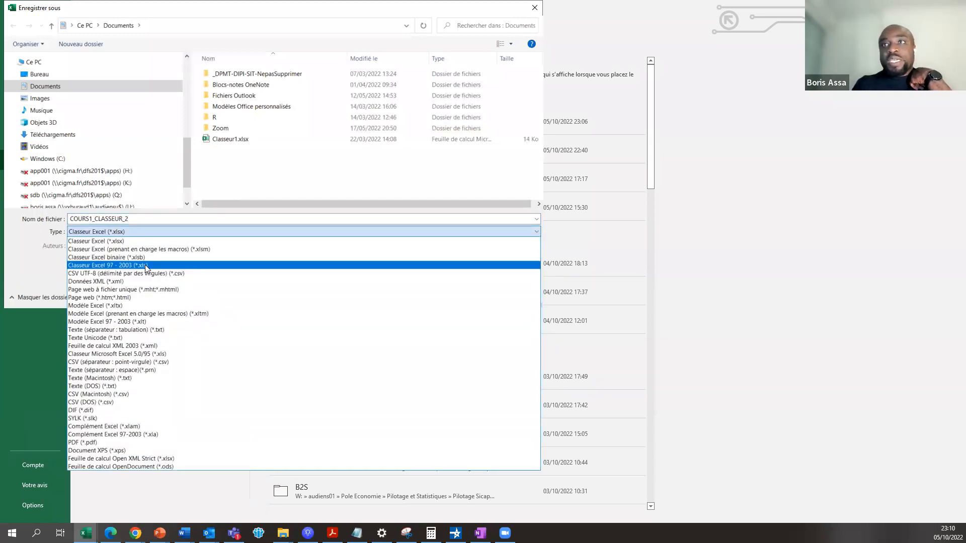
{"action": "left_click", "coordinate": [145, 264]}
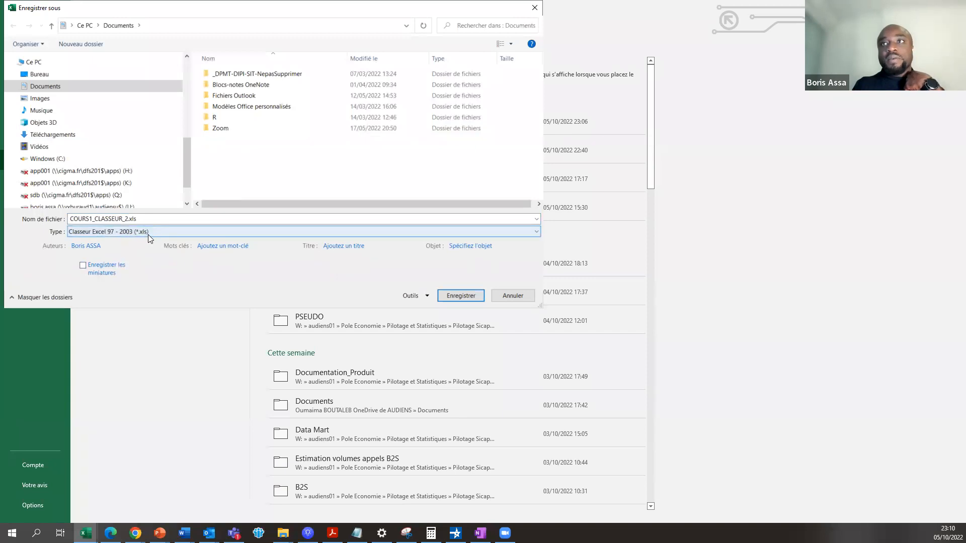
{"action": "left_click", "coordinate": [456, 297]}
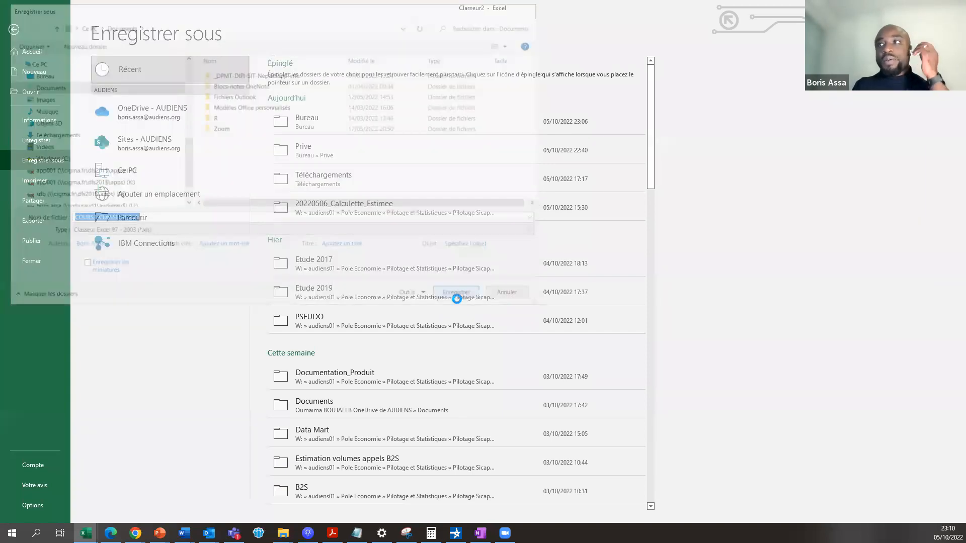
{"action": "left_click", "coordinate": [254, 192]}
{"action": "left_click_drag", "start_coordinate": [276, 175], "coordinate": [273, 170]}
{"action": "left_click_drag", "start_coordinate": [148, 193], "coordinate": [155, 189]}
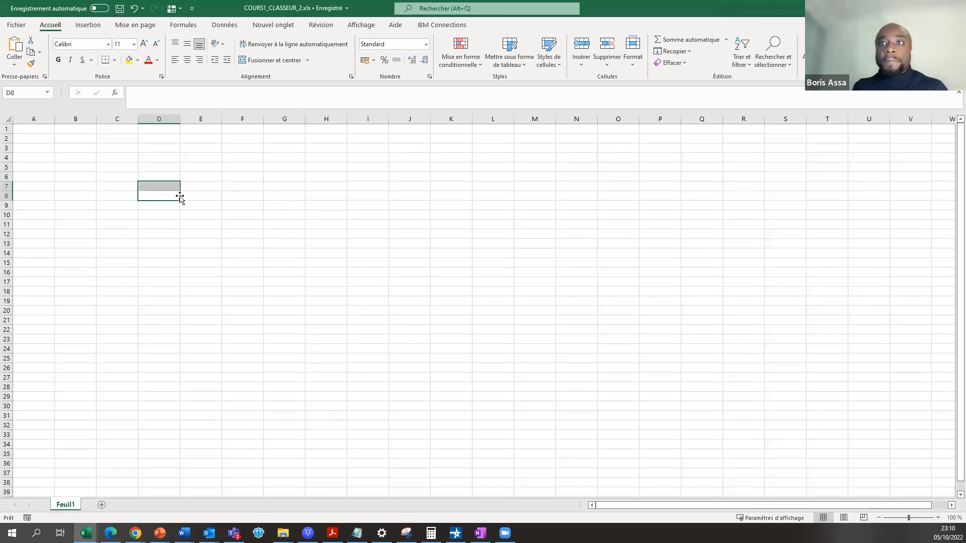
{"action": "left_click", "coordinate": [102, 213]}
{"action": "left_click", "coordinate": [184, 198]}
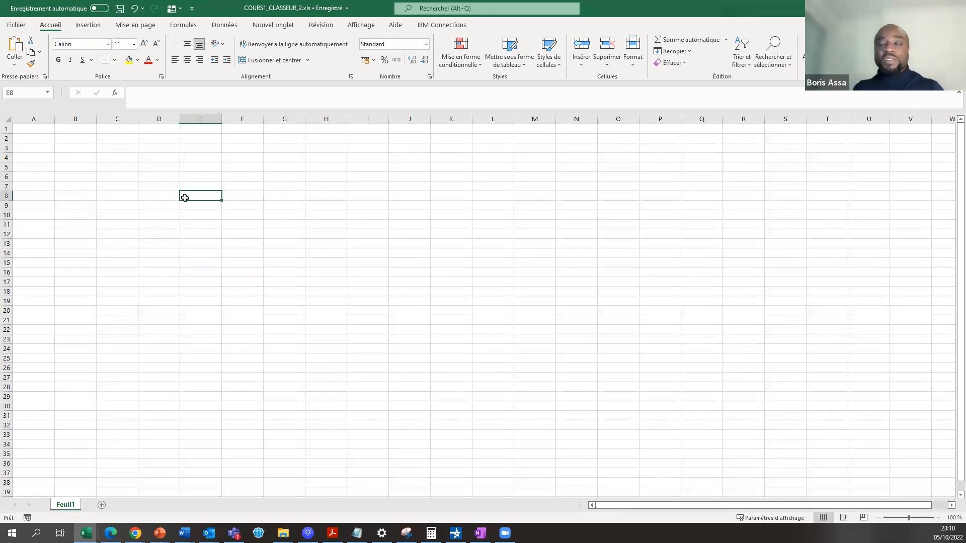
{"action": "left_click", "coordinate": [106, 167]}
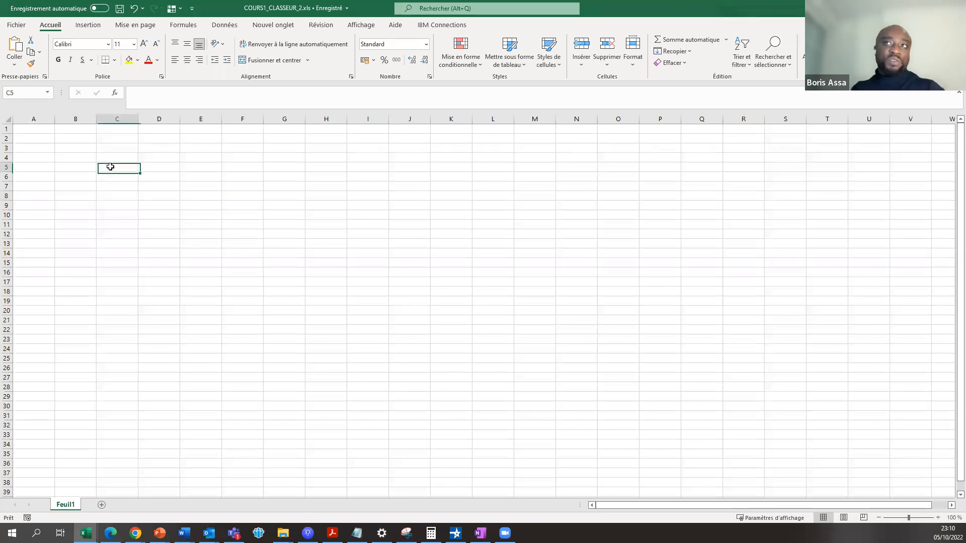
{"action": "left_click", "coordinate": [123, 154]}
{"action": "left_click", "coordinate": [123, 139]}
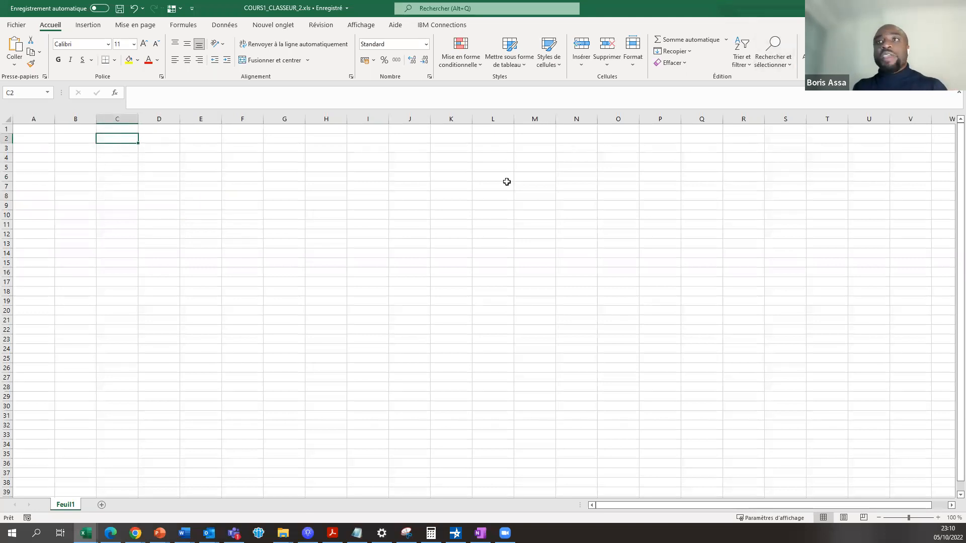
Switch to the EXCEL COURS_1.xlsx workbook and select a population value on the COMPOSITION FRANCE sheet
{"action": "key", "text": "alt+Tab"}
{"action": "left_click", "coordinate": [228, 251]}
{"action": "left_click", "coordinate": [172, 202]}
{"action": "left_click", "coordinate": [216, 184]}
{"action": "left_click", "coordinate": [233, 185]}
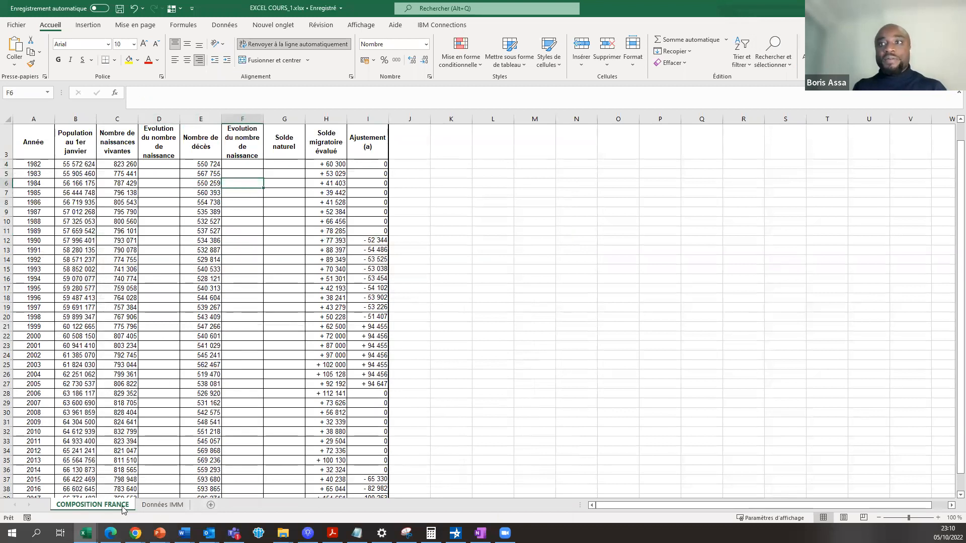
{"action": "left_click", "coordinate": [159, 231]}
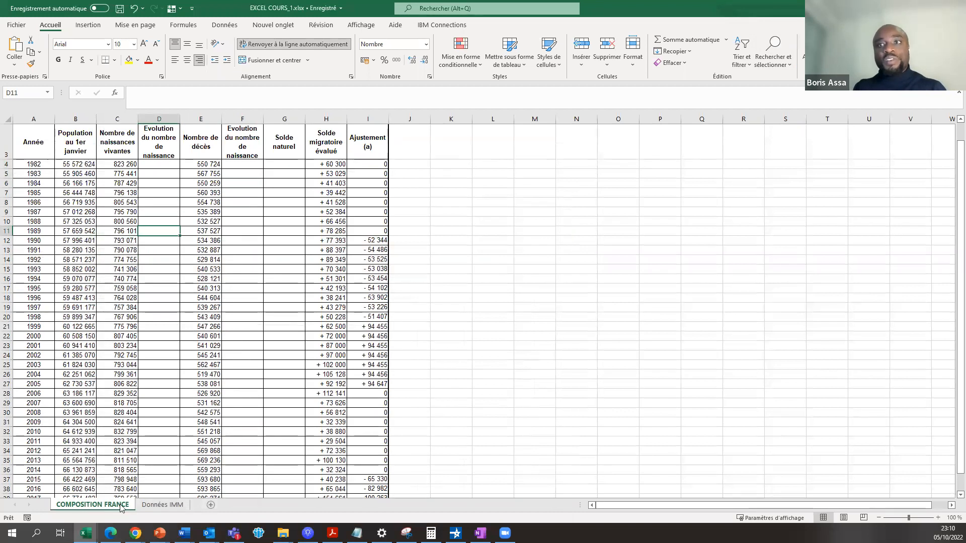
{"action": "left_click", "coordinate": [64, 278]}
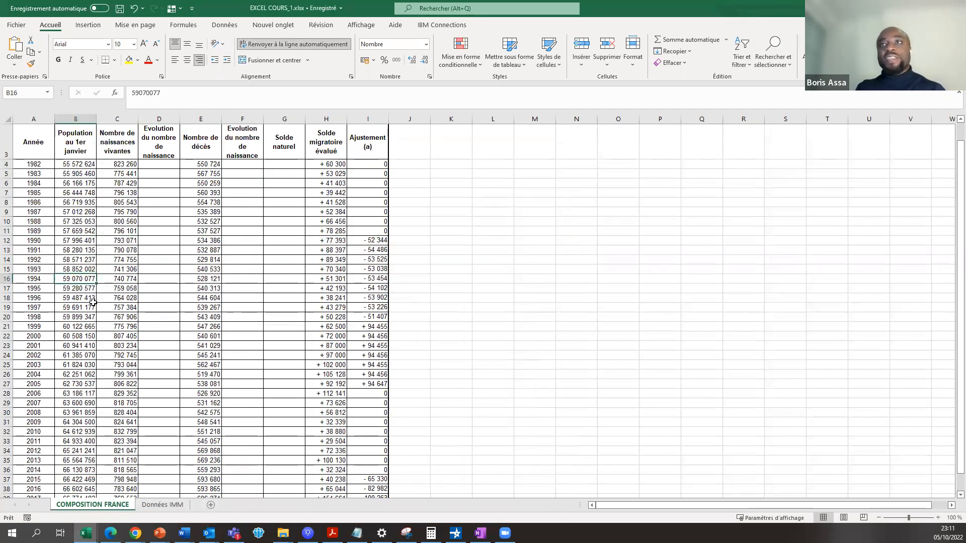
{"action": "left_click", "coordinate": [77, 204]}
{"action": "left_click", "coordinate": [76, 185]}
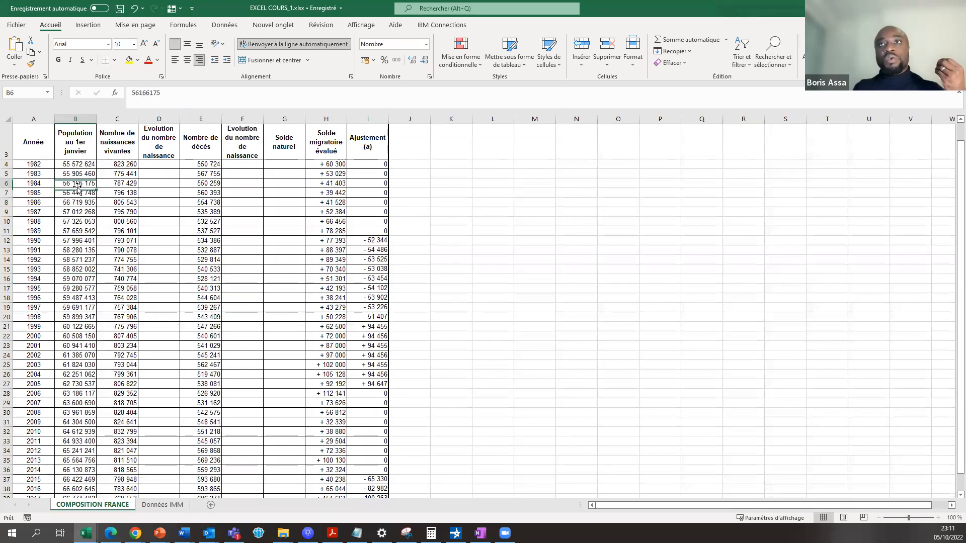
Examine the Année column from its first year to its last and return to its start
{"action": "left_click", "coordinate": [43, 165]}
{"action": "scroll", "coordinate": [47, 252], "scroll_direction": "down", "scroll_amount": 8}
{"action": "left_click", "coordinate": [46, 285]}
{"action": "scroll", "coordinate": [50, 287], "scroll_direction": "up", "scroll_amount": 2}
{"action": "scroll", "coordinate": [50, 287], "scroll_direction": "up", "scroll_amount": 7}
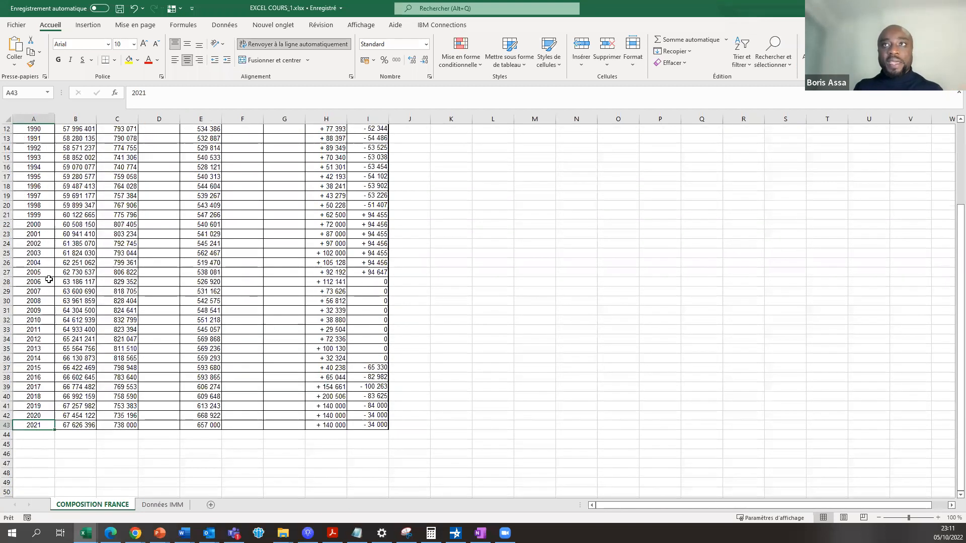
{"action": "key", "text": "ctrl+Up"}
Examine the Population au 1er janvier column from its first value to its last
{"action": "left_click", "coordinate": [71, 192]}
{"action": "left_click", "coordinate": [77, 222]}
{"action": "left_click", "coordinate": [78, 251]}
{"action": "left_click", "coordinate": [79, 182]}
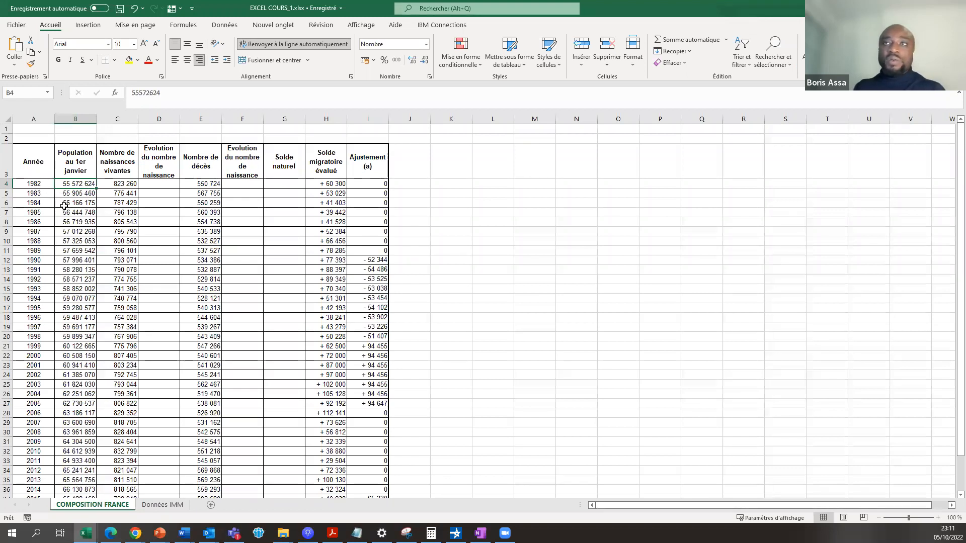
{"action": "key", "text": "ctrl+Down"}
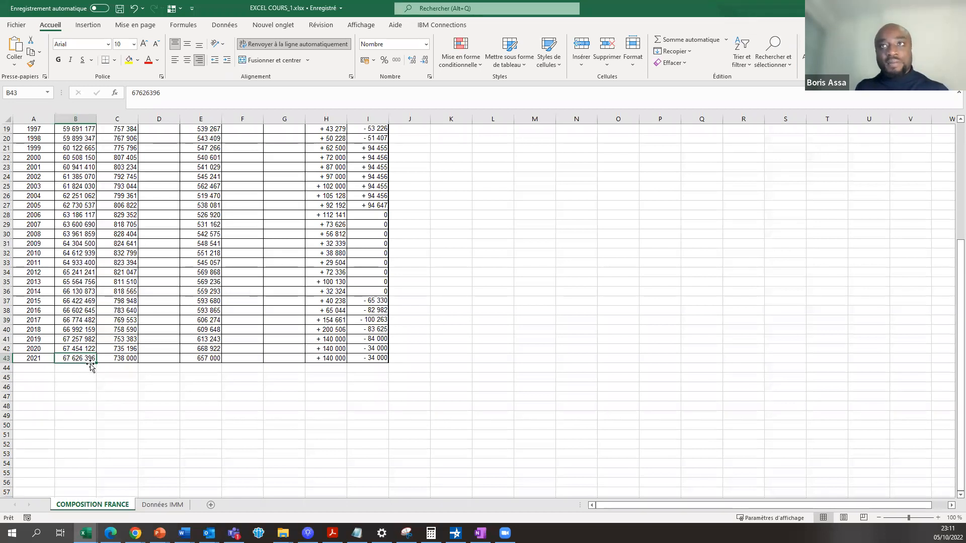
{"action": "scroll", "coordinate": [91, 366], "scroll_direction": "up", "scroll_amount": 6}
{"action": "left_click", "coordinate": [73, 185]}
{"action": "scroll", "coordinate": [69, 242], "scroll_direction": "down", "scroll_amount": 5}
{"action": "left_click", "coordinate": [79, 388]}
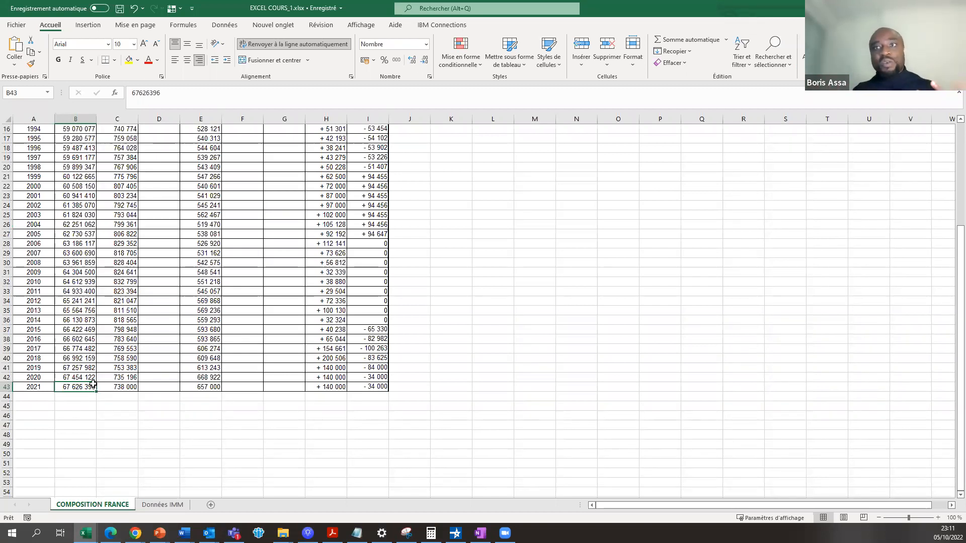
{"action": "scroll", "coordinate": [110, 363], "scroll_direction": "up", "scroll_amount": 5}
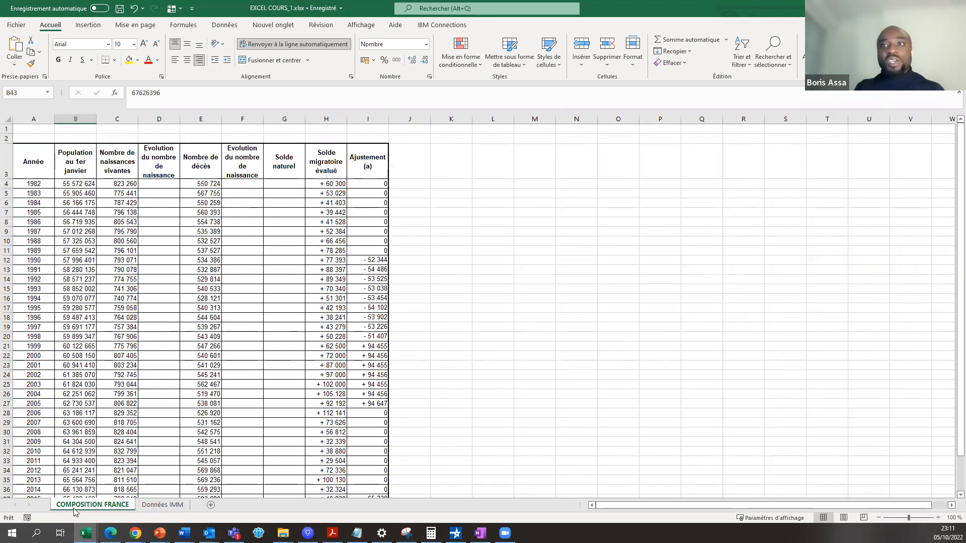
Show the Données IMM sheet and add a new blank worksheet after it
{"action": "left_click", "coordinate": [162, 507]}
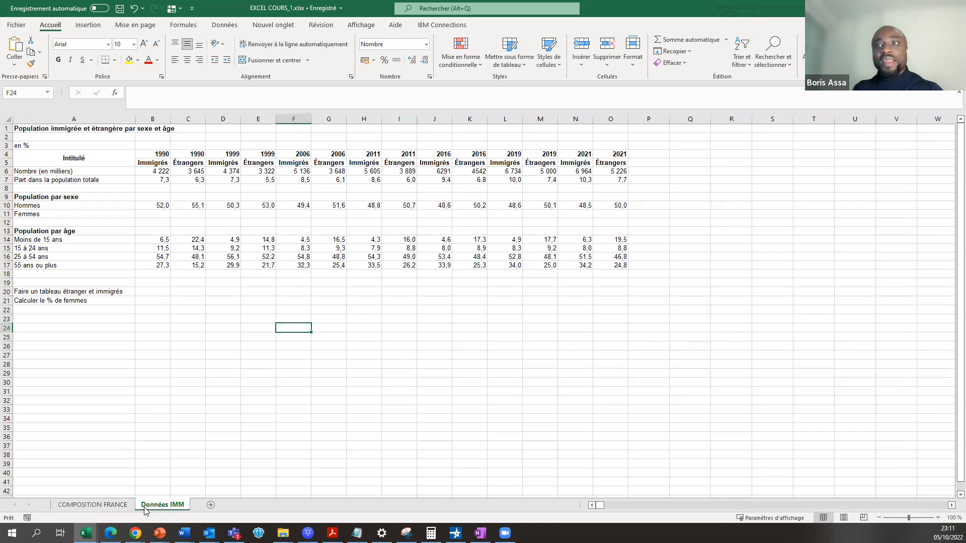
{"action": "left_click", "coordinate": [211, 506]}
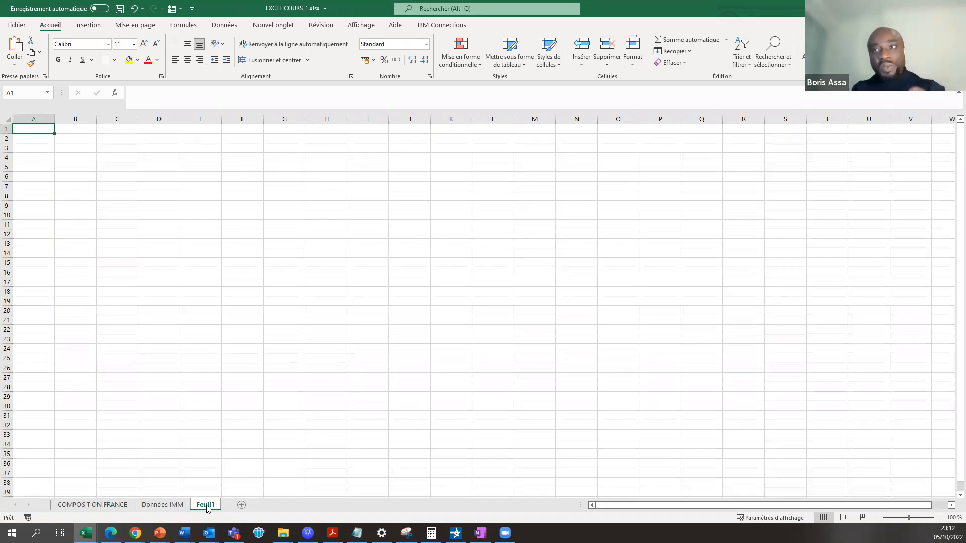
{"action": "double_click", "coordinate": [206, 506]}
{"action": "left_click", "coordinate": [207, 504]}
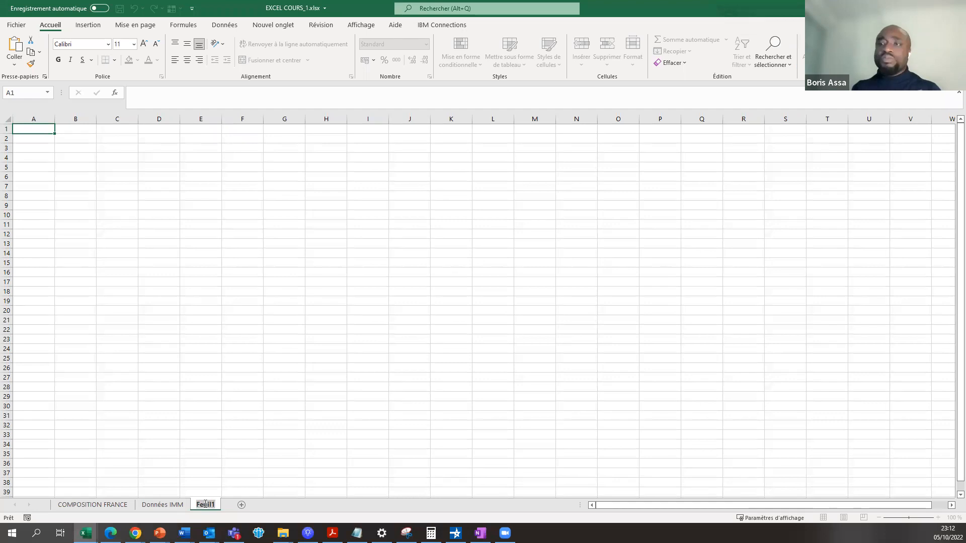
{"action": "left_click", "coordinate": [205, 504]}
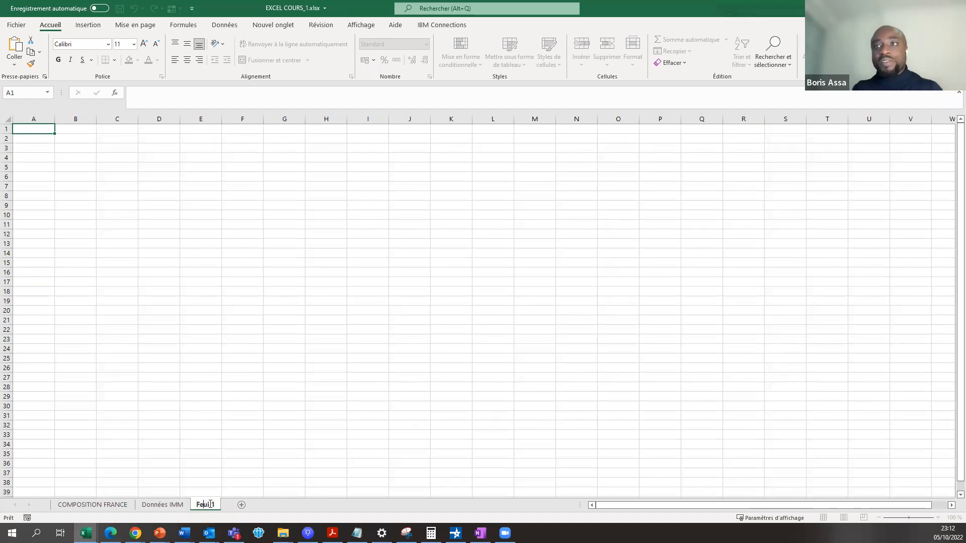
{"action": "left_click", "coordinate": [166, 505]}
Rename the new blank Feuil1 sheet as TRAVAIL
{"action": "left_click", "coordinate": [204, 508]}
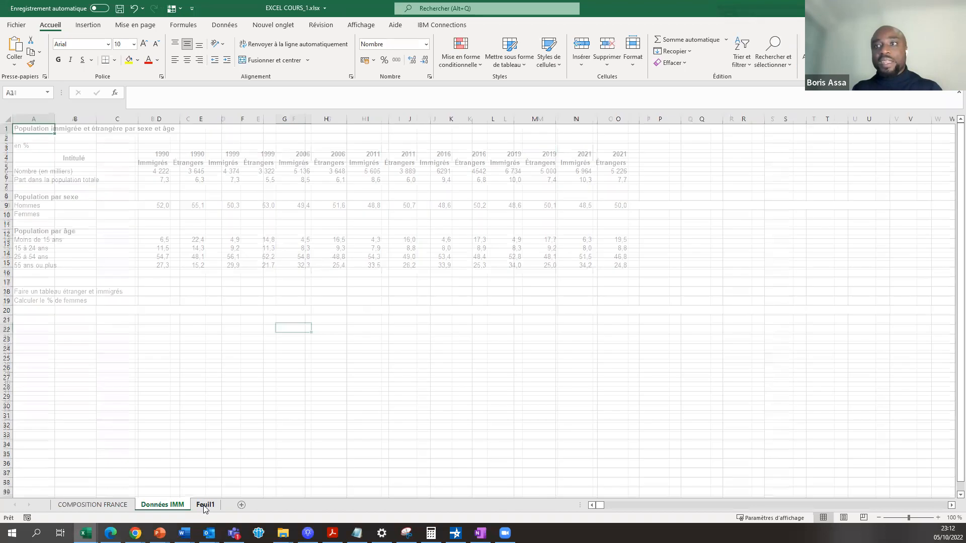
{"action": "right_click", "coordinate": [204, 508]}
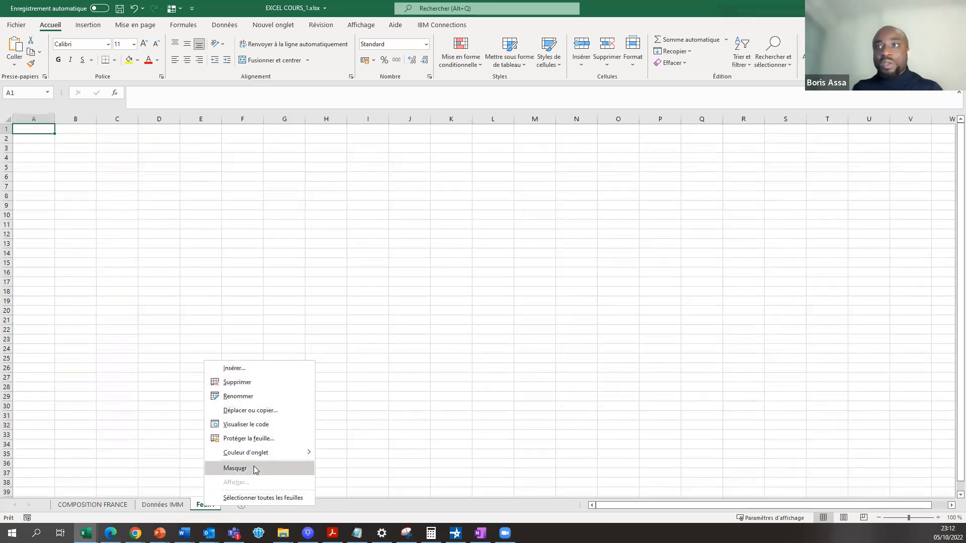
{"action": "left_click", "coordinate": [254, 396]}
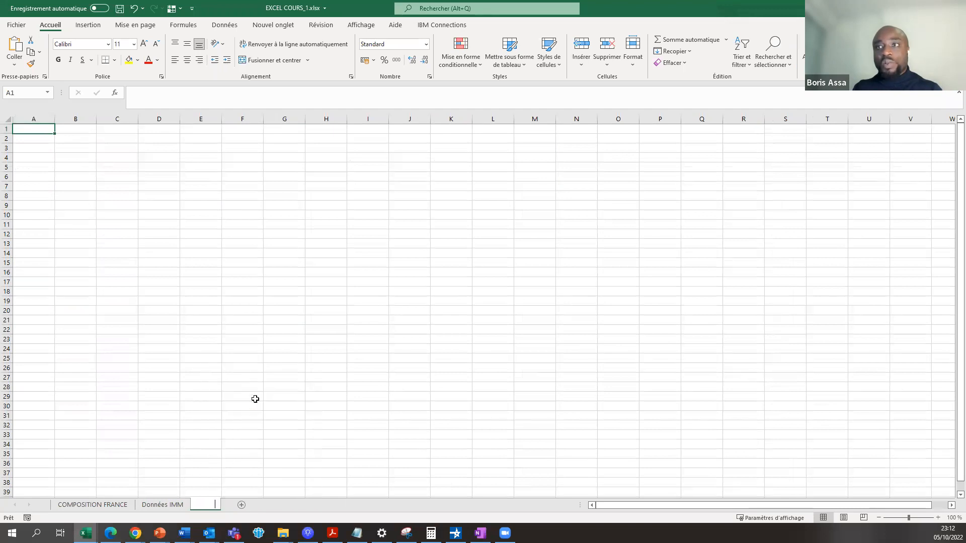
{"action": "key", "text": "BackSpace"}
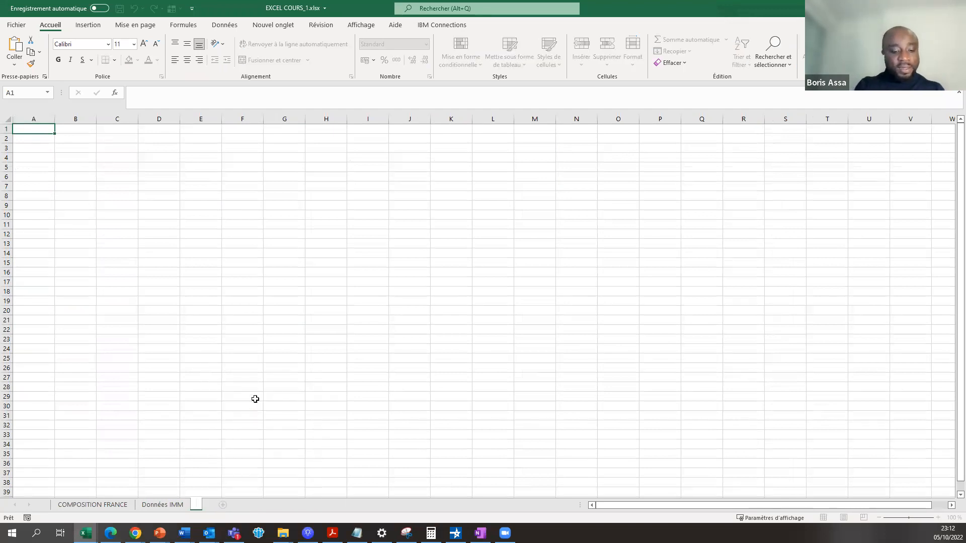
{"action": "type", "text": "TRAVAIL"}
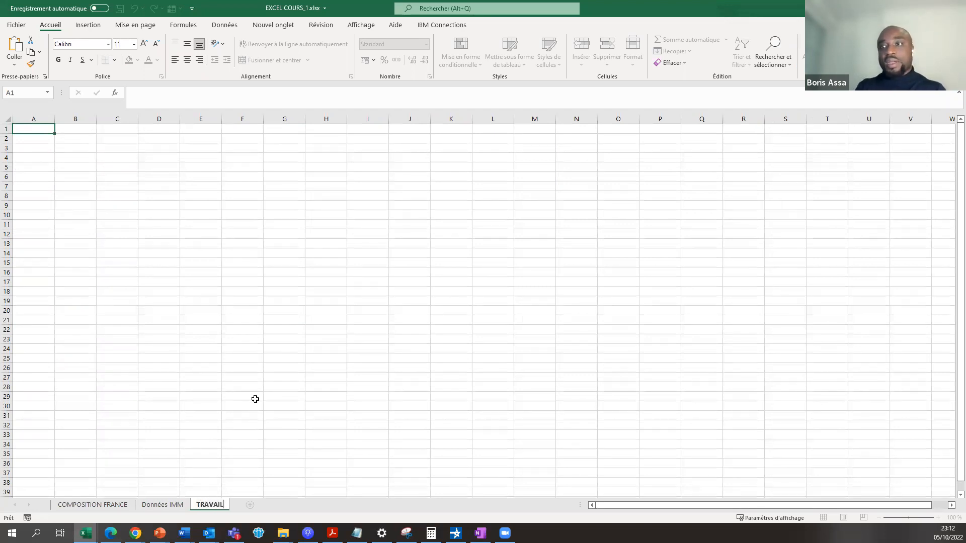
{"action": "left_click", "coordinate": [281, 342]}
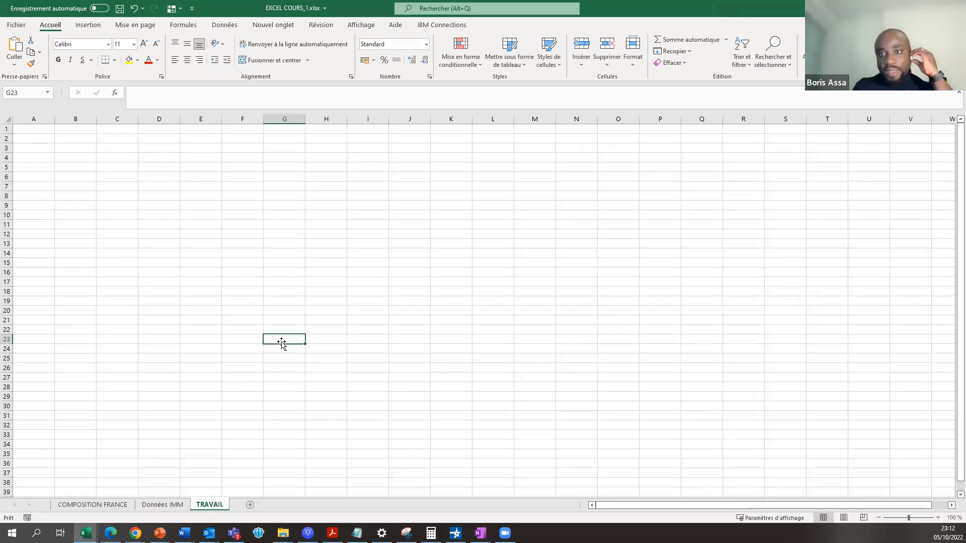
{"action": "left_click", "coordinate": [202, 365]}
{"action": "left_click", "coordinate": [176, 312]}
{"action": "left_click", "coordinate": [174, 260]}
{"action": "left_click", "coordinate": [252, 245]}
{"action": "left_click", "coordinate": [268, 262]}
{"action": "left_click", "coordinate": [257, 309]}
{"action": "left_click", "coordinate": [78, 301]}
{"action": "left_click", "coordinate": [234, 204]}
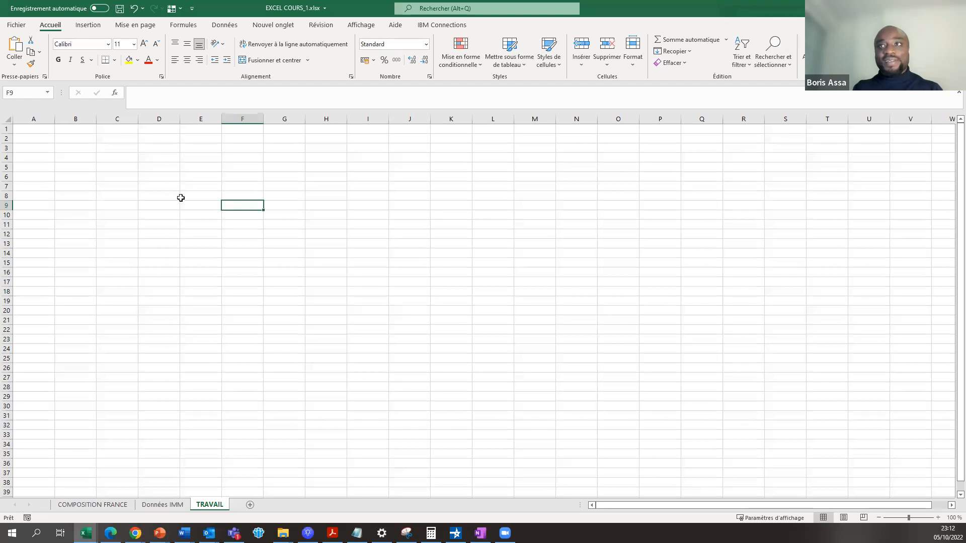
{"action": "left_click", "coordinate": [182, 197]}
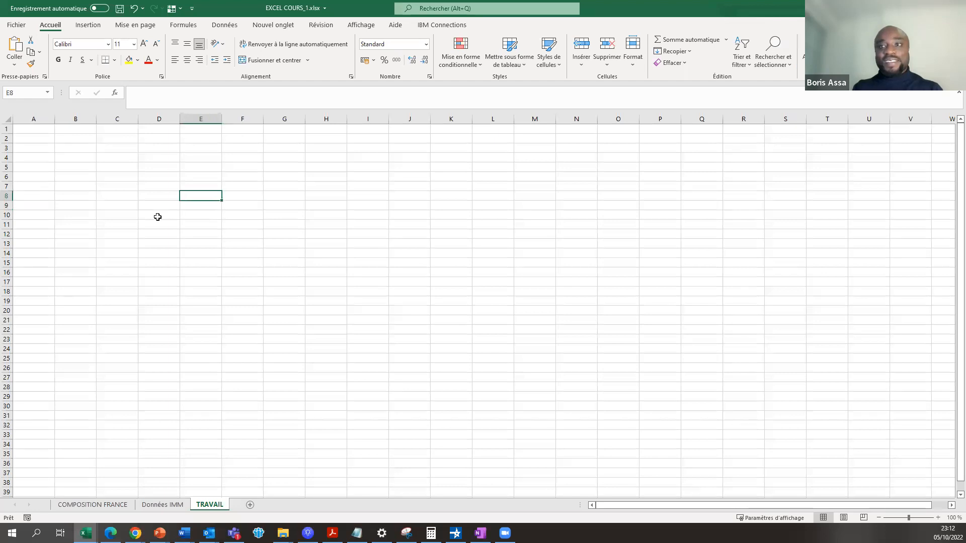
{"action": "left_click_drag", "start_coordinate": [127, 206], "coordinate": [128, 217]}
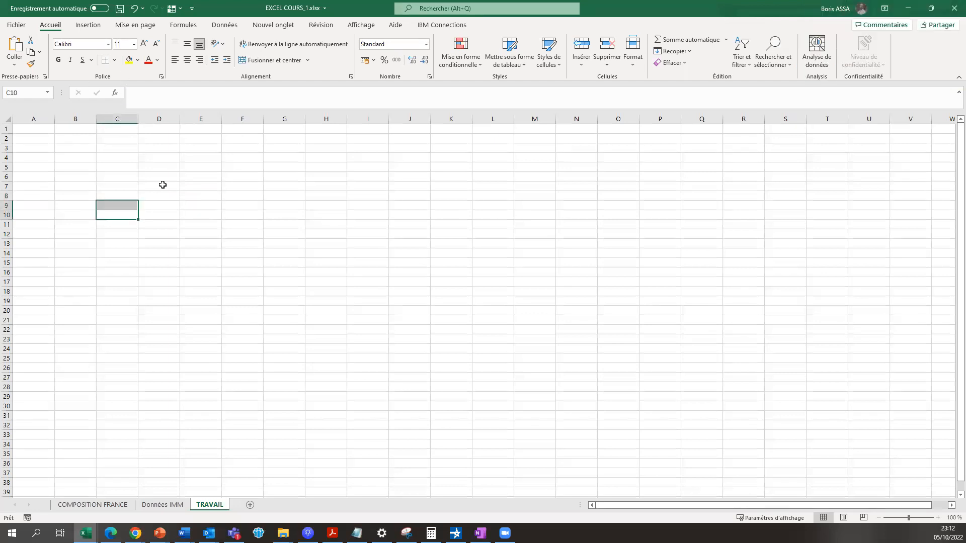
{"action": "left_click", "coordinate": [161, 185]}
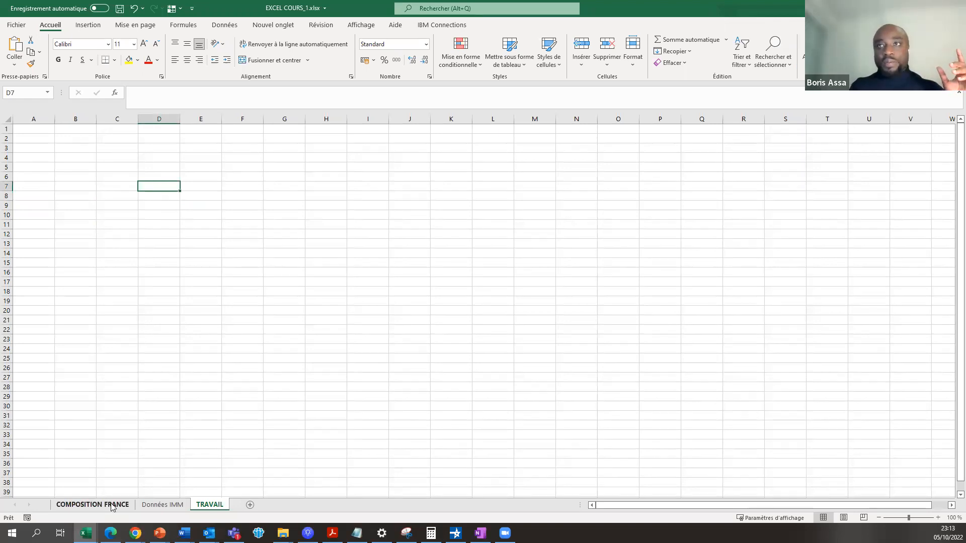
Examine the data columns of the COMPOSITION FRANCE sheet and go through the Données IMM and TRAVAIL sheets
{"action": "left_click", "coordinate": [112, 505]}
{"action": "left_click", "coordinate": [106, 250]}
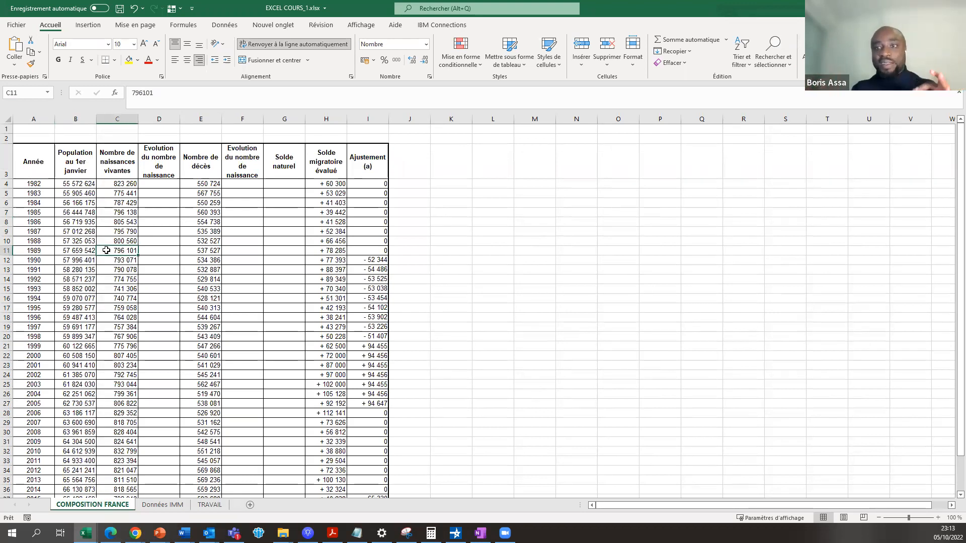
{"action": "left_click", "coordinate": [188, 212]}
{"action": "left_click", "coordinate": [283, 206]}
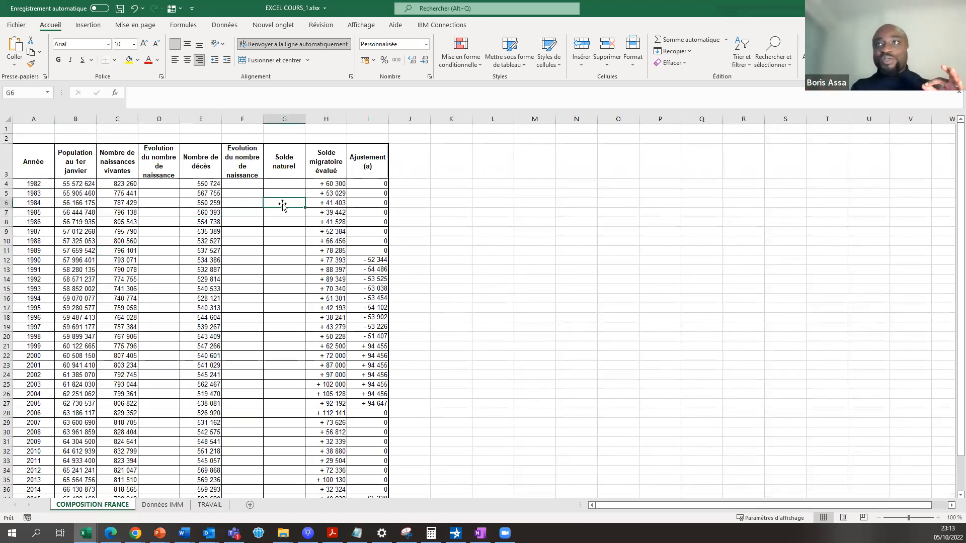
{"action": "left_click", "coordinate": [313, 206]}
{"action": "left_click", "coordinate": [359, 224]}
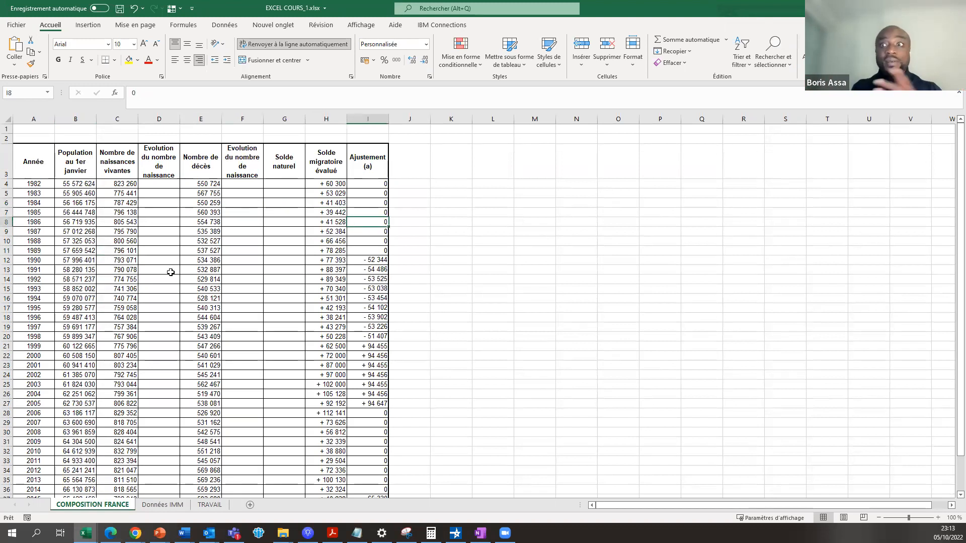
{"action": "left_click", "coordinate": [163, 505]}
{"action": "left_click", "coordinate": [208, 505]}
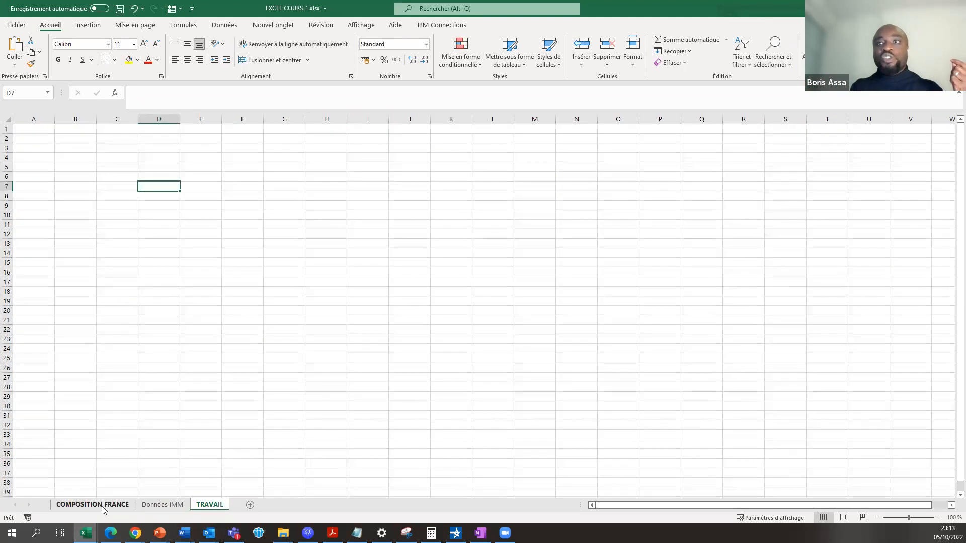
Rename the COMPOSITION FRANCE sheet as POPULATION FRANCE
{"action": "left_click", "coordinate": [103, 510]}
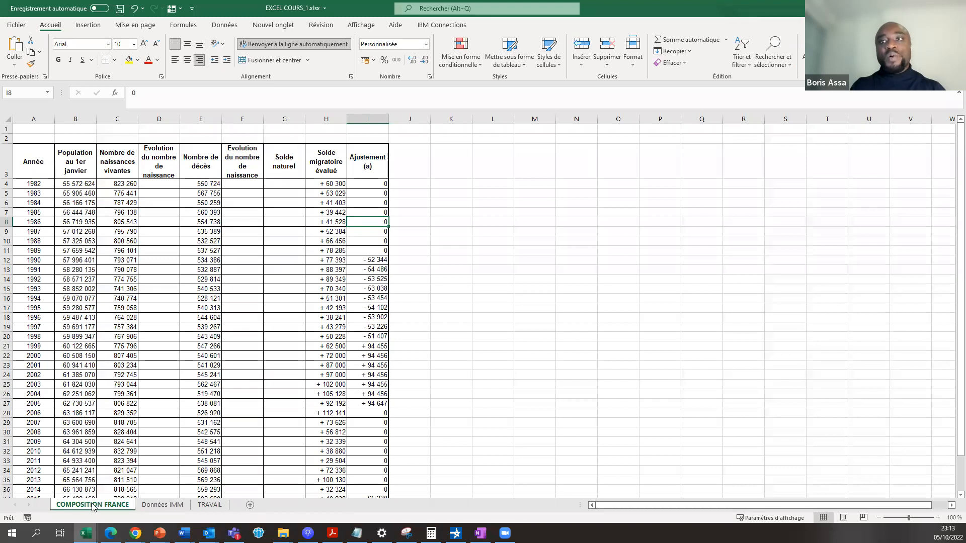
{"action": "right_click", "coordinate": [92, 507]}
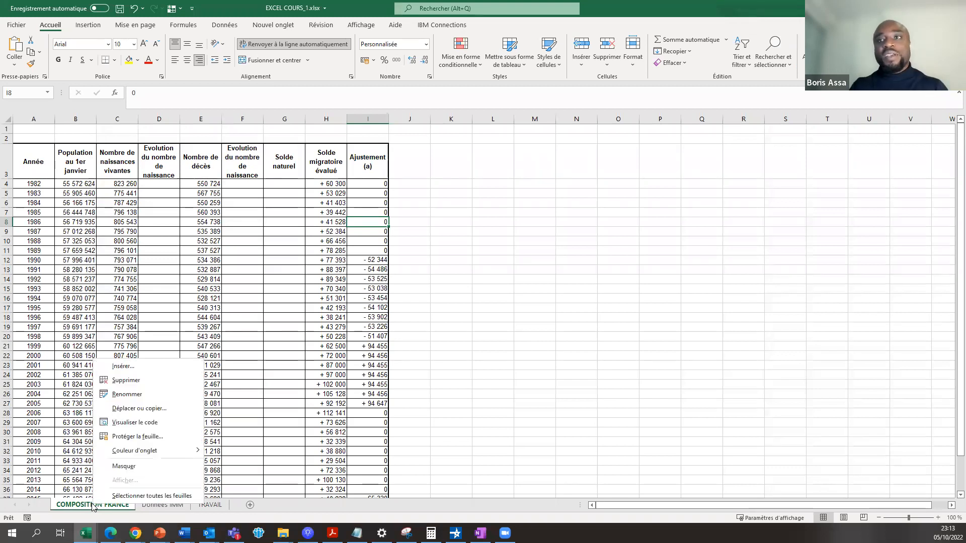
{"action": "left_click", "coordinate": [92, 506]}
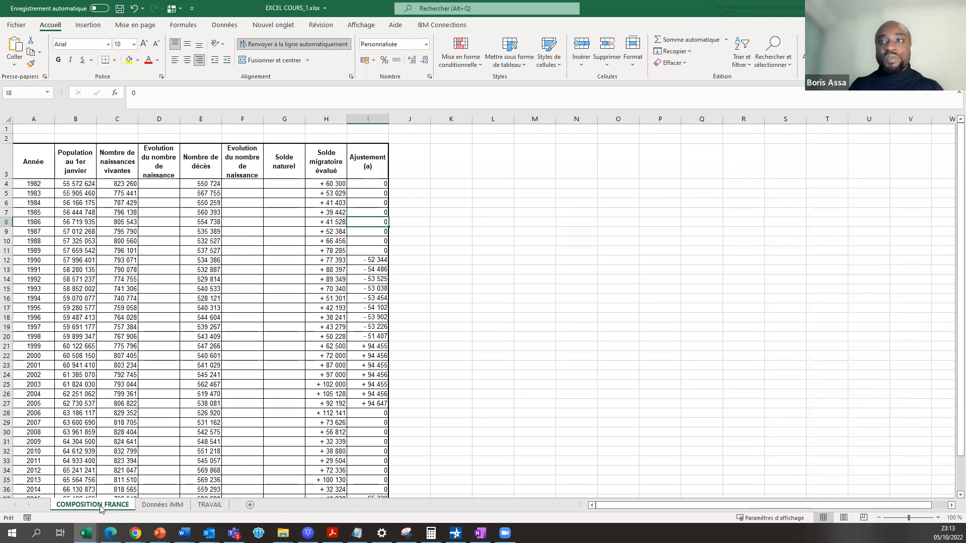
{"action": "right_click", "coordinate": [102, 507]}
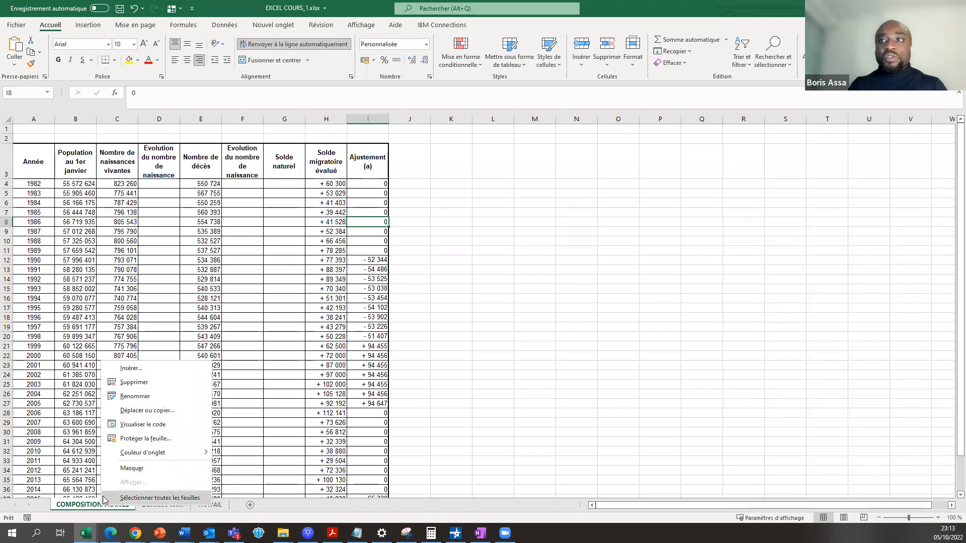
{"action": "left_click", "coordinate": [135, 397]}
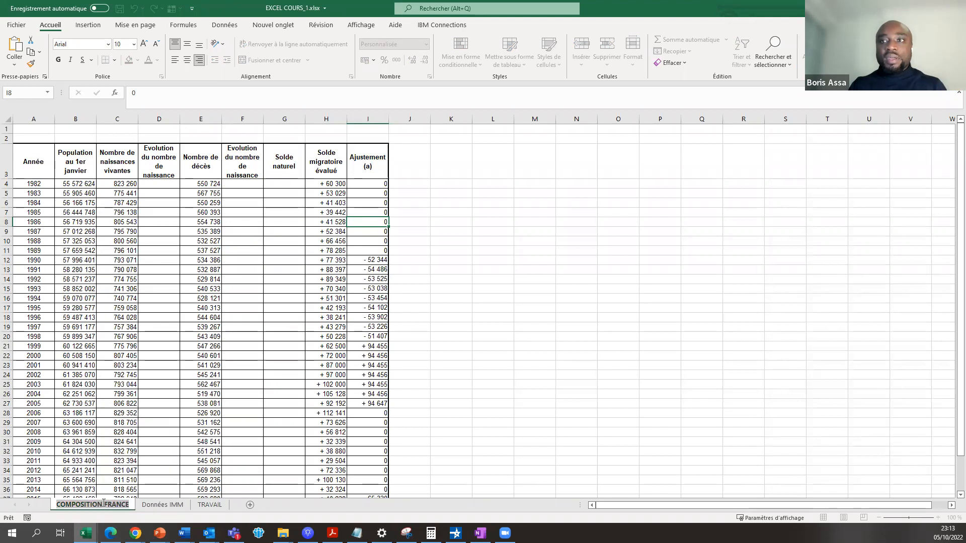
{"action": "key", "text": "BackSpace"}
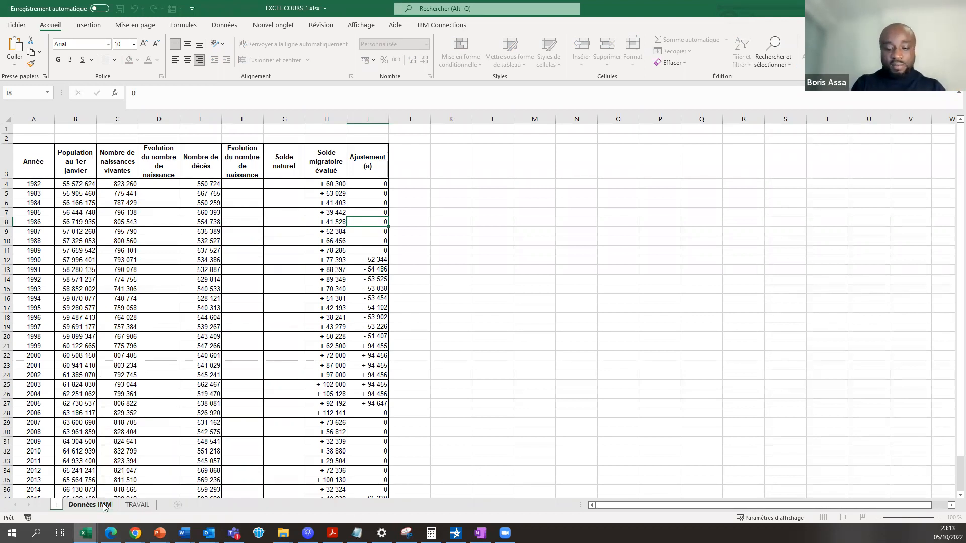
{"action": "type", "text": "POPULATION FRANCE"}
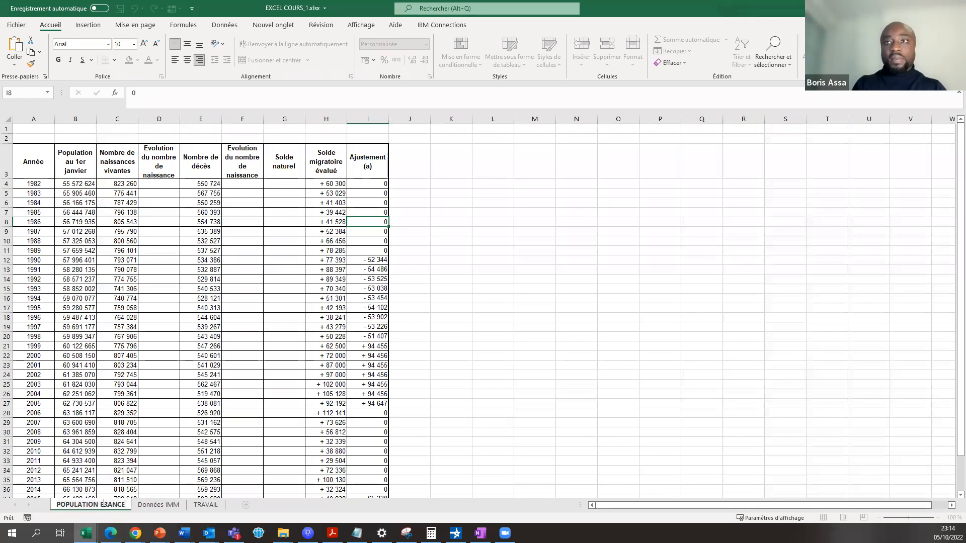
{"action": "left_click", "coordinate": [89, 446]}
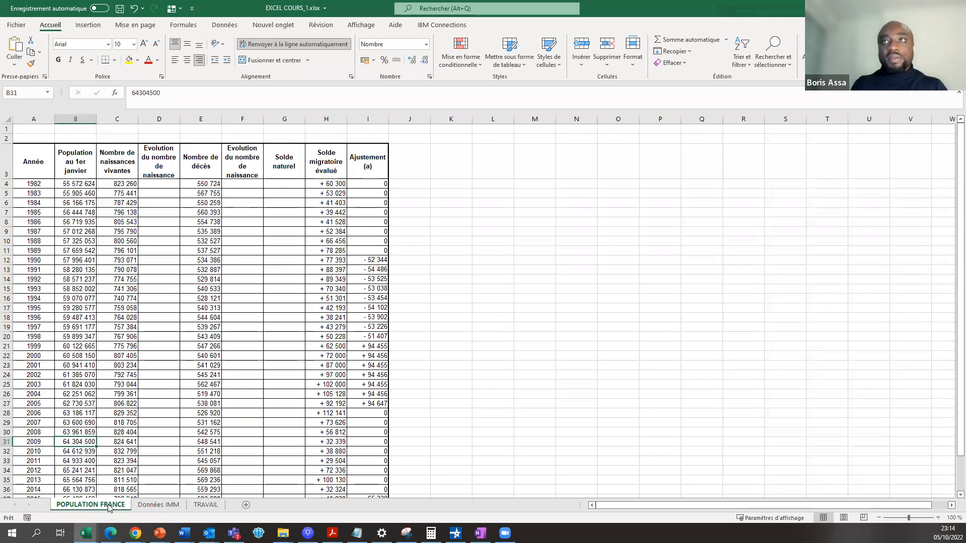
{"action": "left_click", "coordinate": [127, 441]}
{"action": "left_click", "coordinate": [121, 365]}
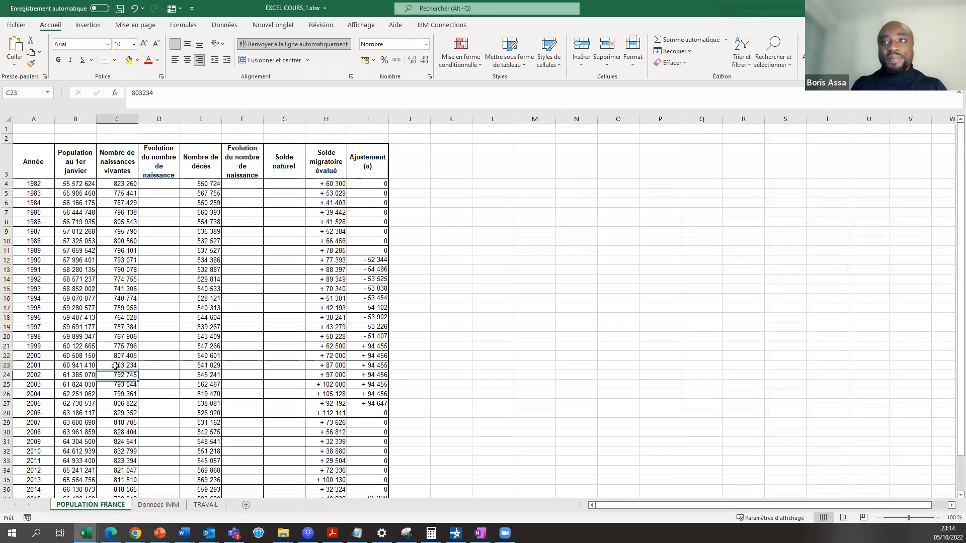
{"action": "left_click", "coordinate": [126, 270]}
{"action": "left_click", "coordinate": [122, 249]}
{"action": "left_click", "coordinate": [132, 328]}
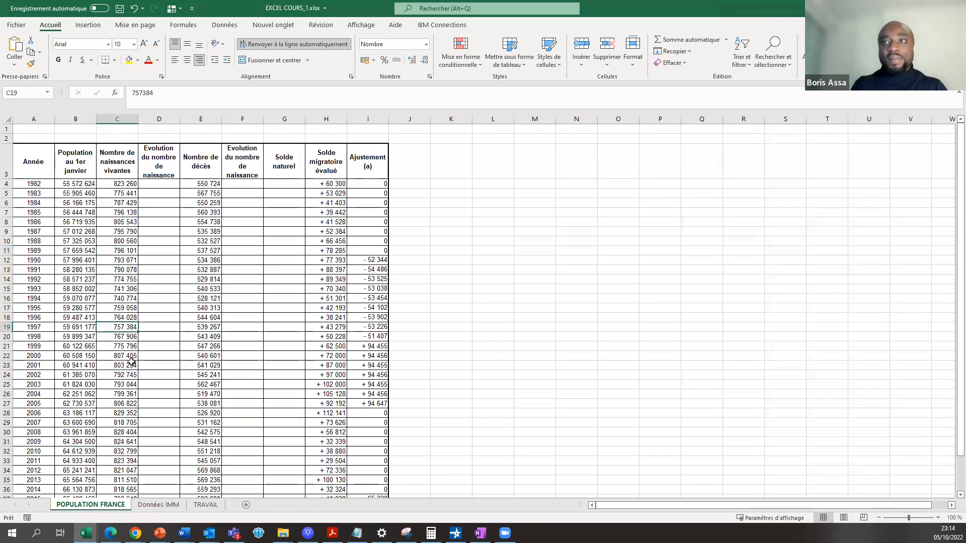
{"action": "left_click", "coordinate": [124, 279]}
{"action": "left_click", "coordinate": [124, 269]}
{"action": "left_click", "coordinate": [123, 253]}
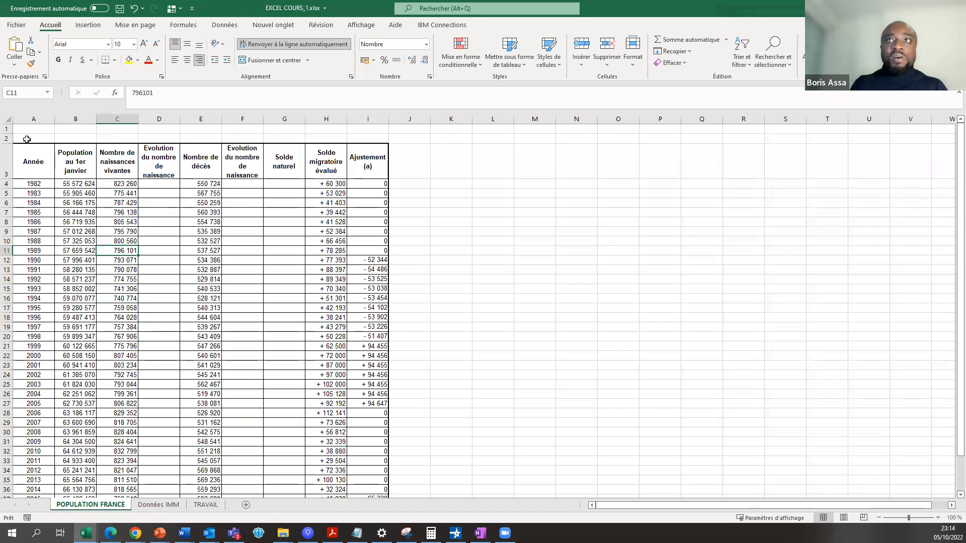
Examine the empty cells in rows 1 and 2 above the table's header row
{"action": "left_click", "coordinate": [31, 138]}
{"action": "left_click", "coordinate": [72, 139]}
{"action": "left_click", "coordinate": [111, 138]}
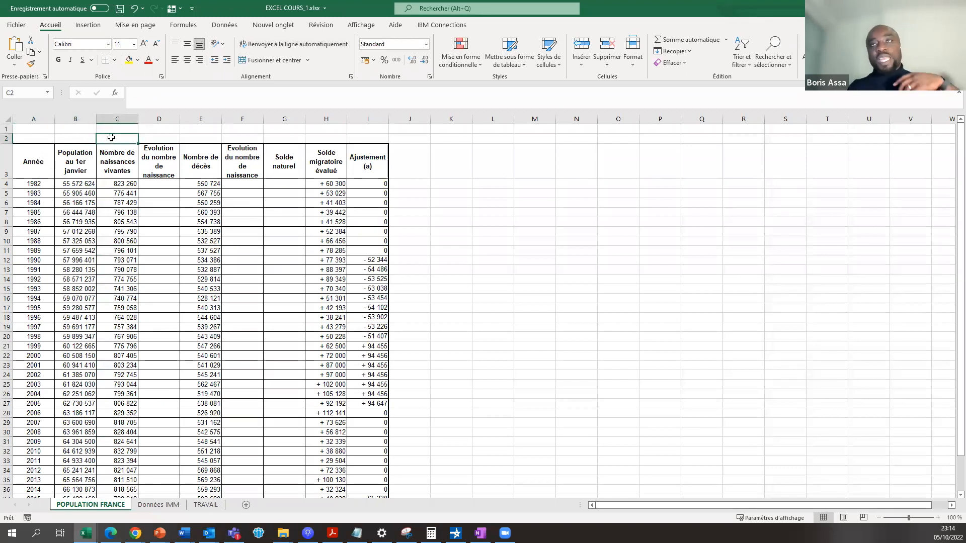
{"action": "key", "text": "Left"}
{"action": "key", "text": "Left"}
{"action": "left_click", "coordinate": [36, 129]}
{"action": "left_click", "coordinate": [36, 136]}
{"action": "left_click", "coordinate": [36, 129]}
{"action": "left_click", "coordinate": [39, 141]}
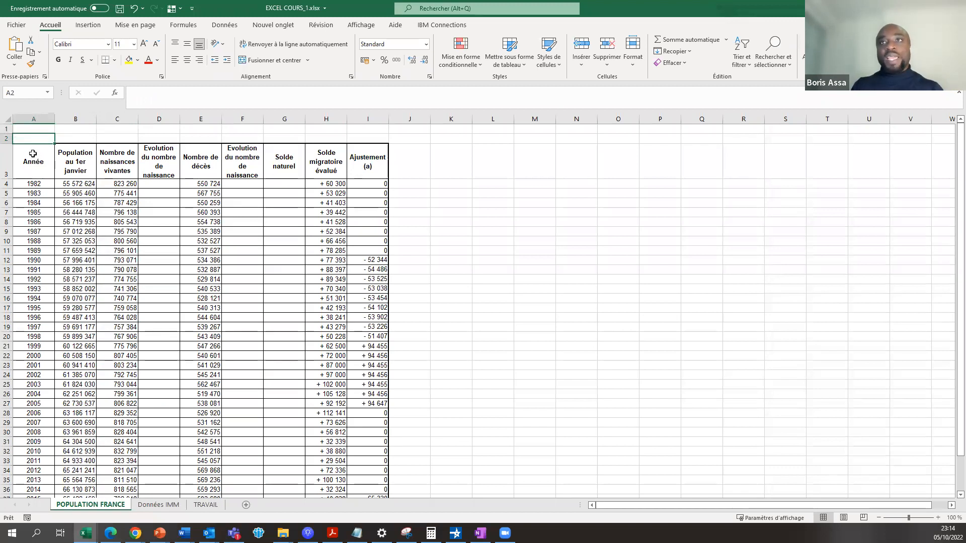
Select the entire empty rows 1 and 2 together, and return to the Année header cell
{"action": "left_click", "coordinate": [5, 129]}
{"action": "left_click_drag", "start_coordinate": [4, 129], "coordinate": [5, 139]}
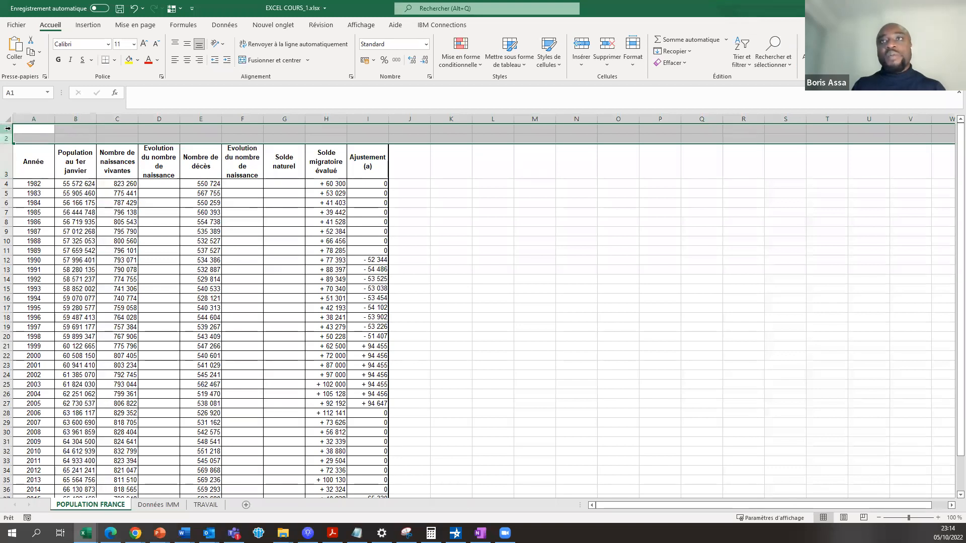
{"action": "left_click", "coordinate": [46, 173]}
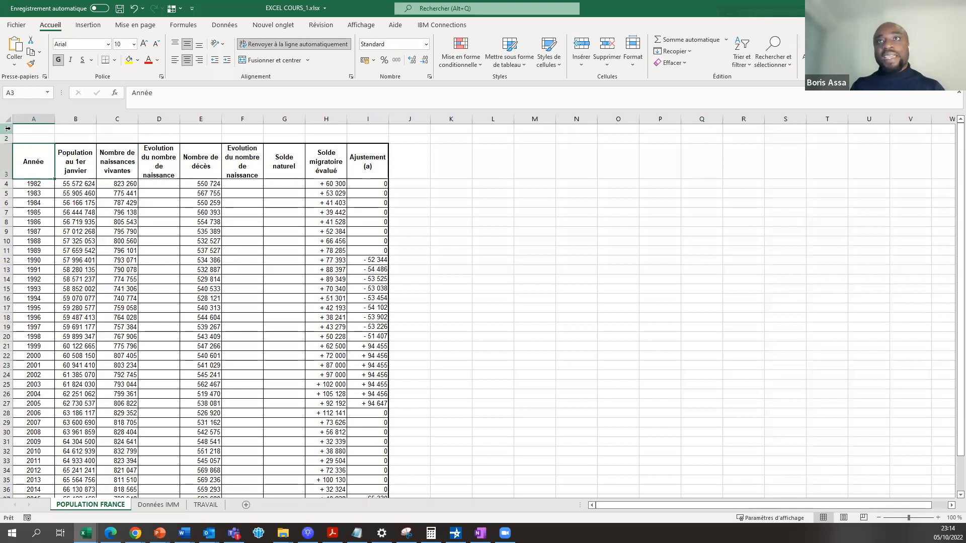
Select the whole of row 1, show the commands available for it, and close them without applying any
{"action": "left_click", "coordinate": [7, 129]}
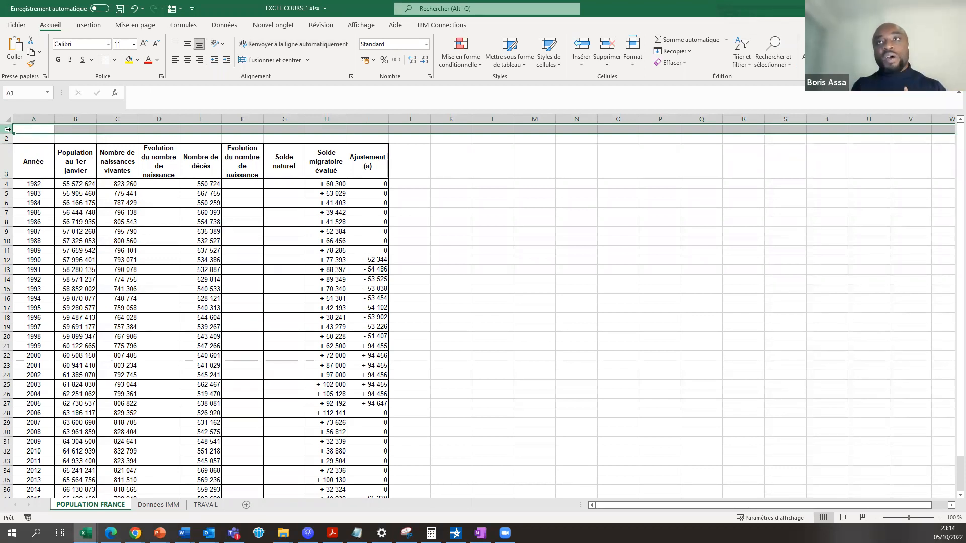
{"action": "right_click", "coordinate": [7, 129]}
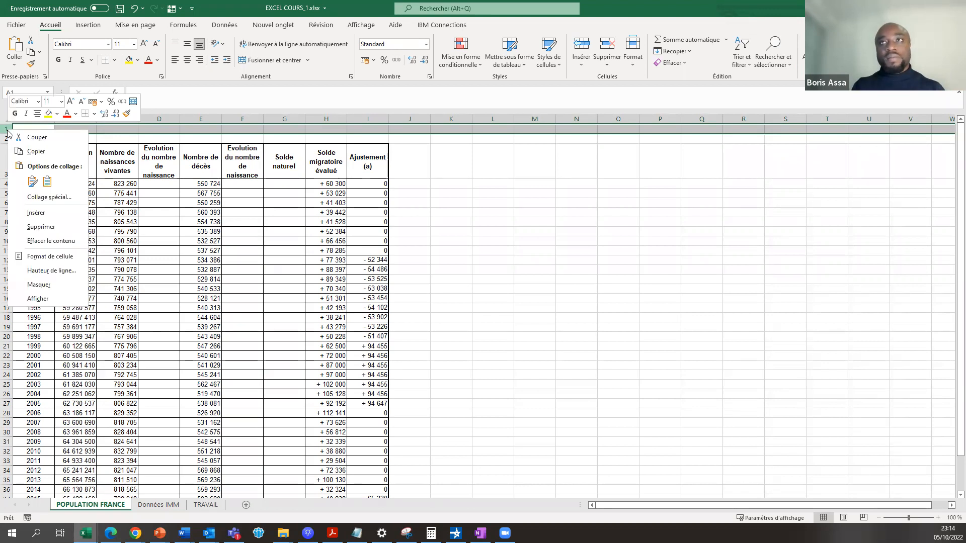
{"action": "left_click", "coordinate": [6, 130]}
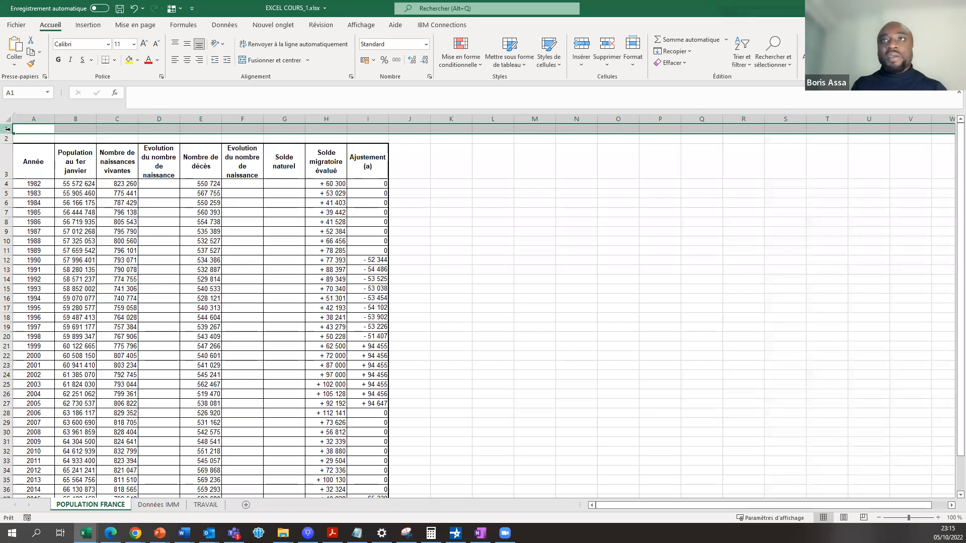
{"action": "left_click", "coordinate": [29, 158]}
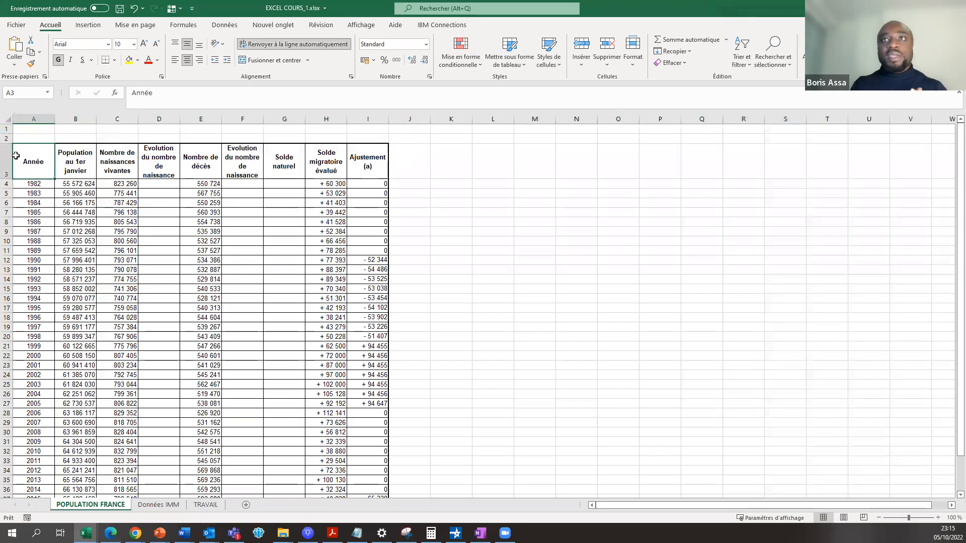
Delete the two empty rows above the table's header row, one row at a time
{"action": "left_click", "coordinate": [8, 128]}
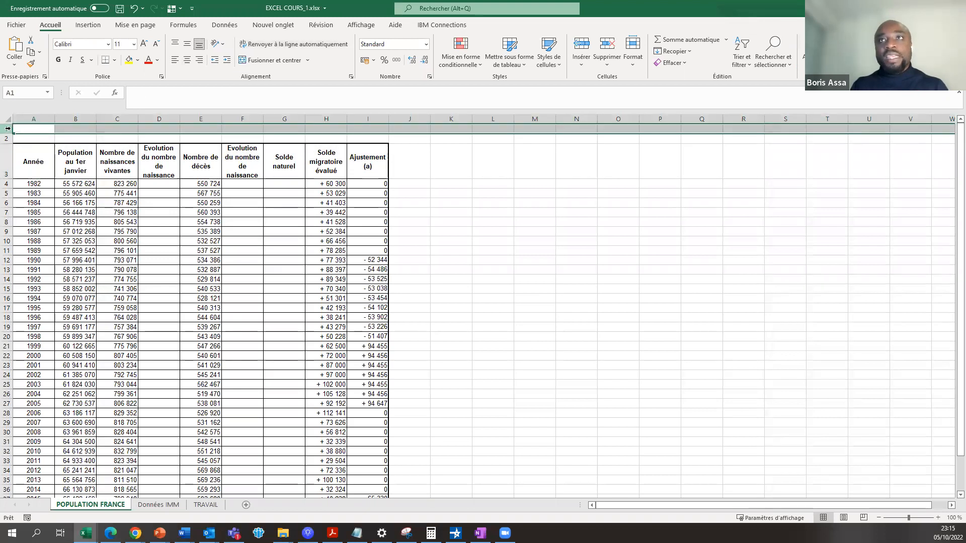
{"action": "right_click", "coordinate": [8, 129]}
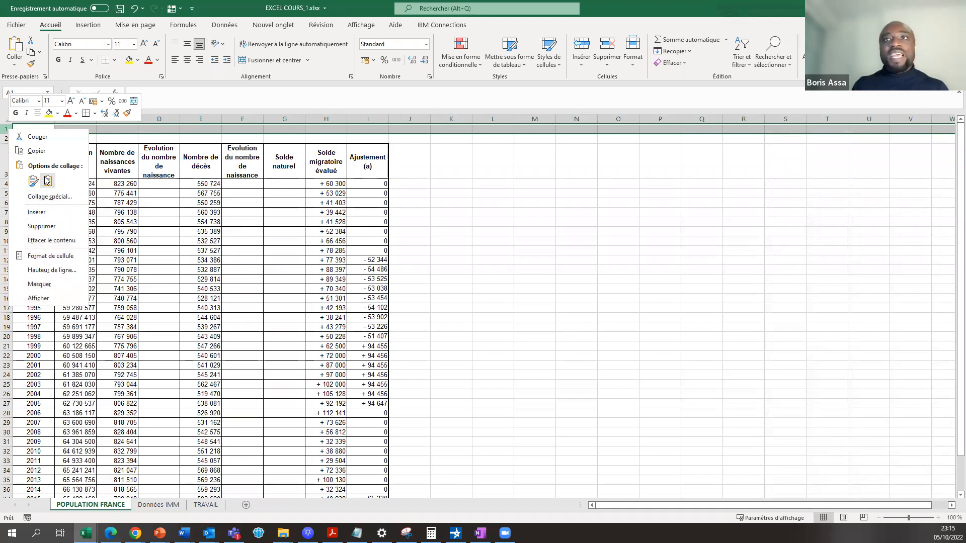
{"action": "left_click", "coordinate": [51, 227]}
{"action": "left_click", "coordinate": [71, 223]}
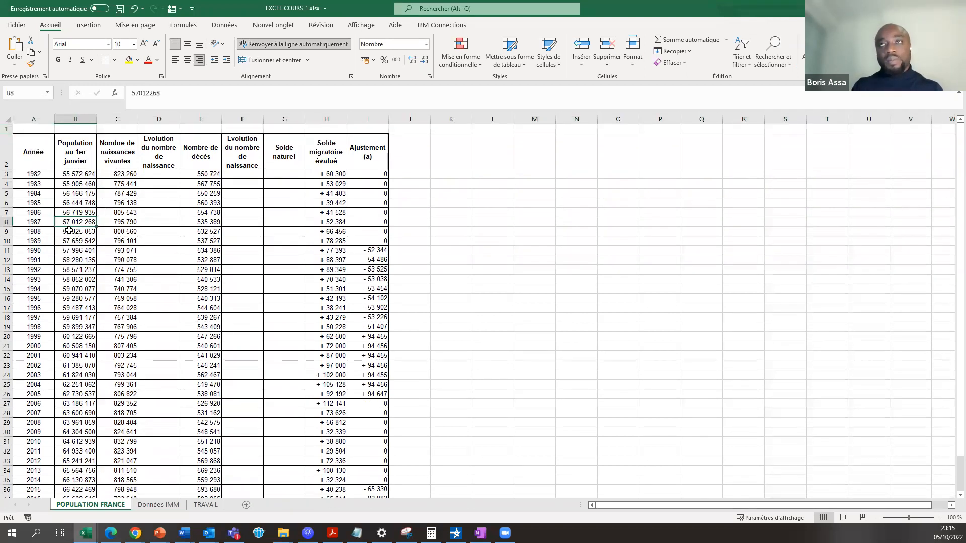
{"action": "left_click", "coordinate": [8, 129]}
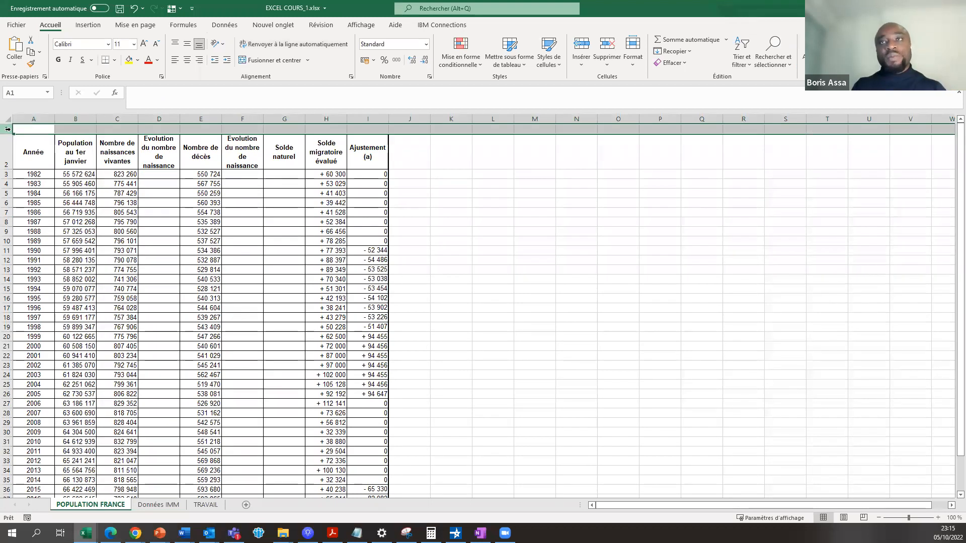
{"action": "right_click", "coordinate": [8, 129]}
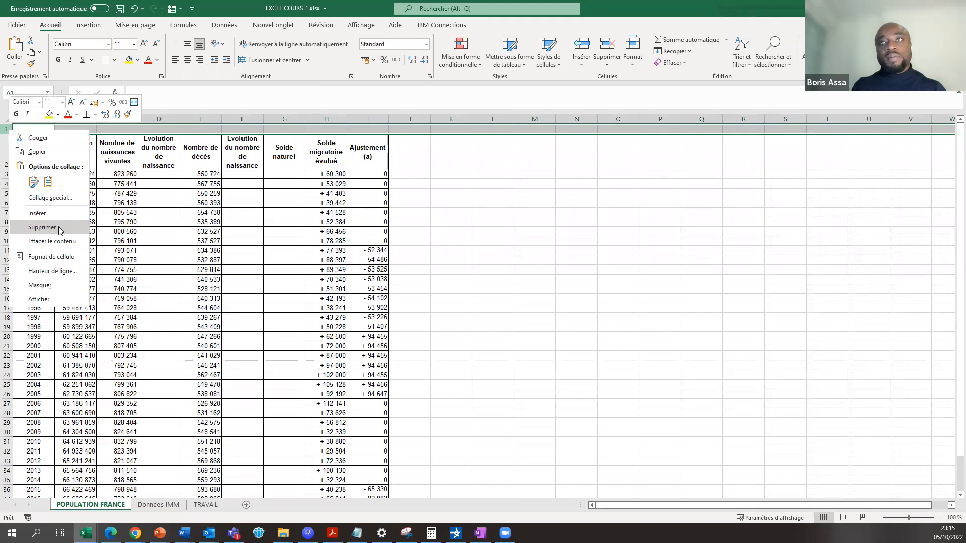
{"action": "left_click", "coordinate": [42, 227]}
{"action": "left_click", "coordinate": [109, 222]}
{"action": "left_click", "coordinate": [180, 212]}
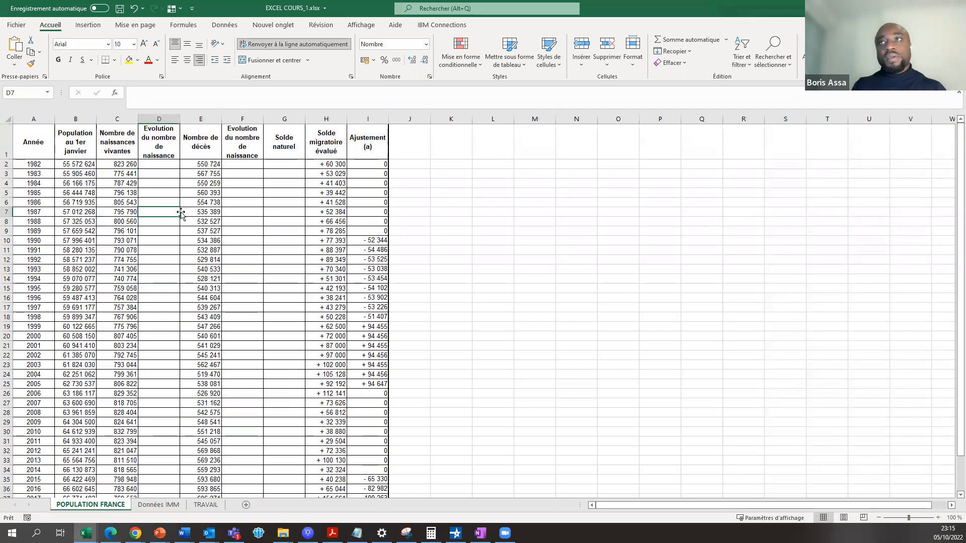
Go through the header cells from Année to Solde migratoire évalué, and select the entire header row
{"action": "left_click", "coordinate": [40, 142]}
{"action": "left_click", "coordinate": [117, 142]}
{"action": "left_click", "coordinate": [161, 144]}
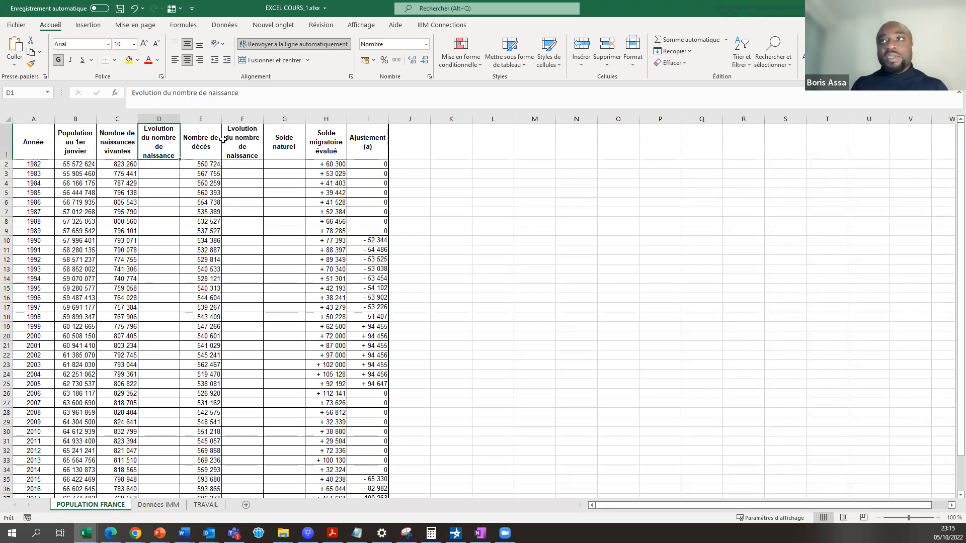
{"action": "left_click", "coordinate": [226, 141]}
{"action": "left_click", "coordinate": [342, 146]}
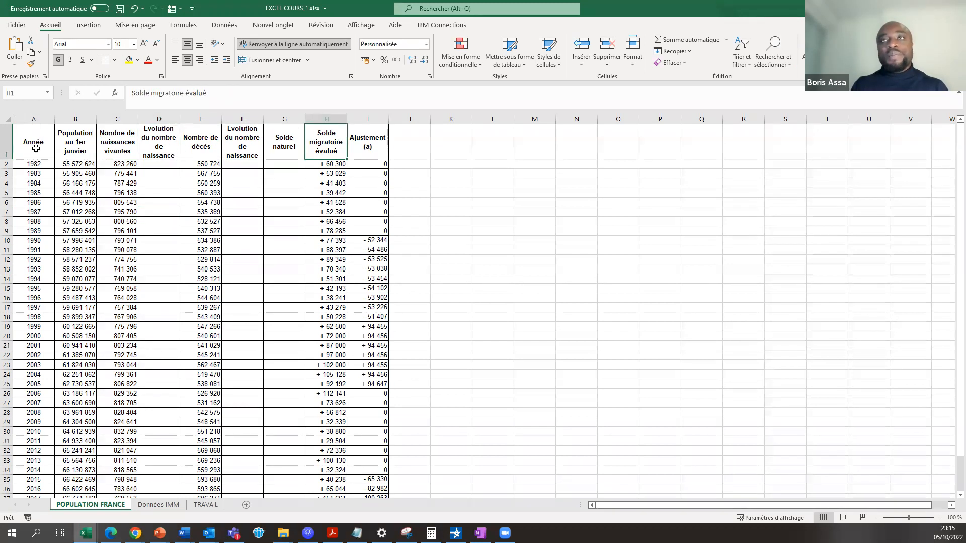
{"action": "left_click", "coordinate": [7, 144]}
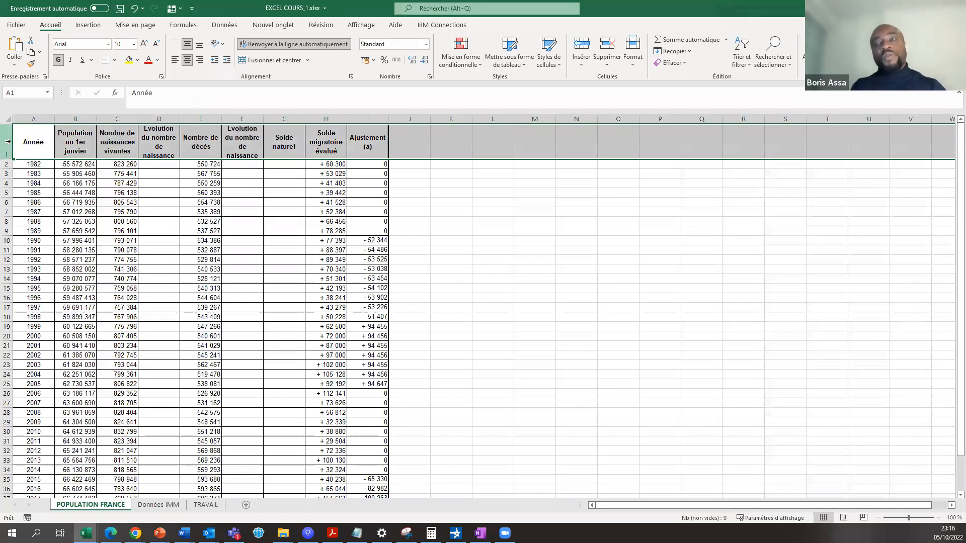
Undo both row deletions, redo them, and select the Année header cell
{"action": "left_click", "coordinate": [134, 9]}
{"action": "left_click", "coordinate": [134, 10]}
{"action": "left_click", "coordinate": [90, 249]}
{"action": "left_click", "coordinate": [40, 212]}
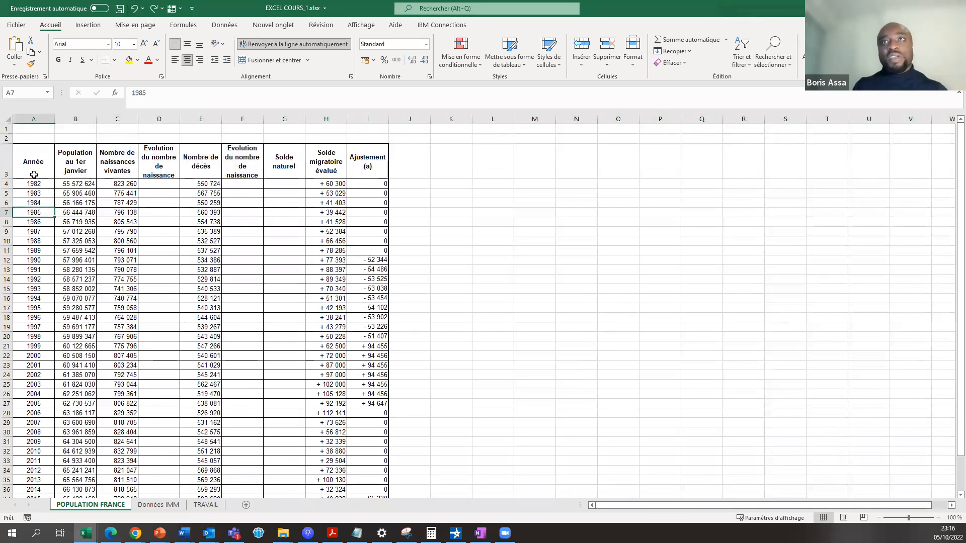
{"action": "left_click", "coordinate": [154, 8]}
{"action": "left_click", "coordinate": [153, 8]}
{"action": "left_click", "coordinate": [51, 142]}
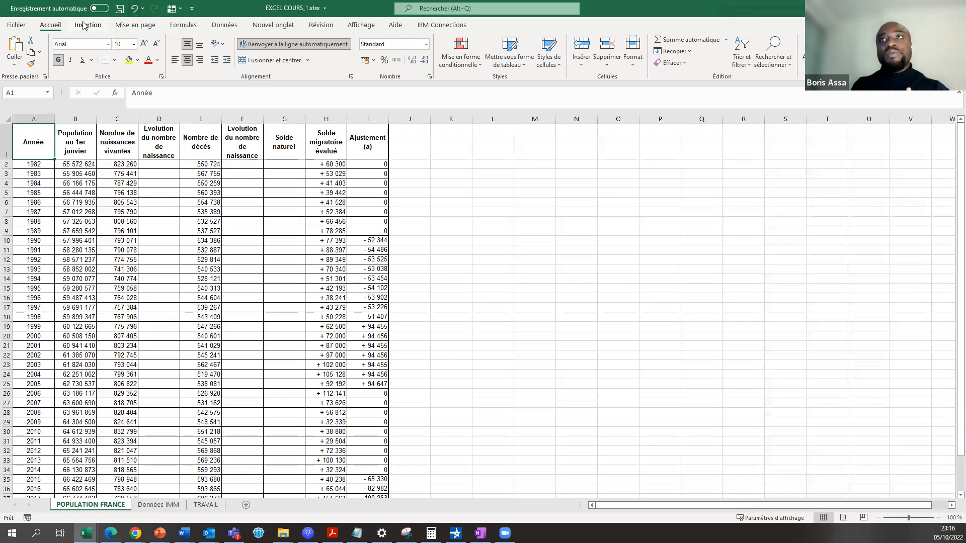
Save the EXCEL COURS_1.xlsx workbook, view where the save commands are listed, and save the workbook once more
{"action": "left_click", "coordinate": [121, 13]}
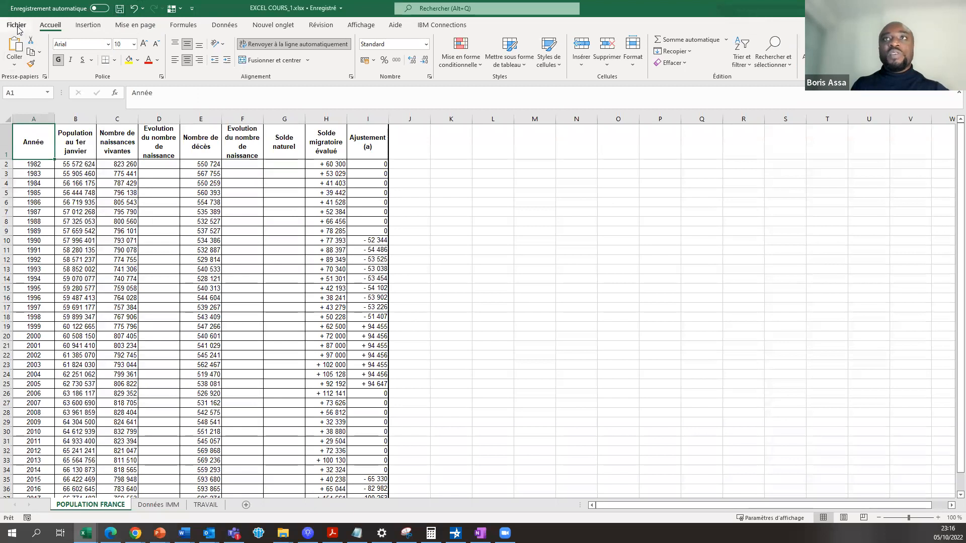
{"action": "left_click", "coordinate": [17, 25]}
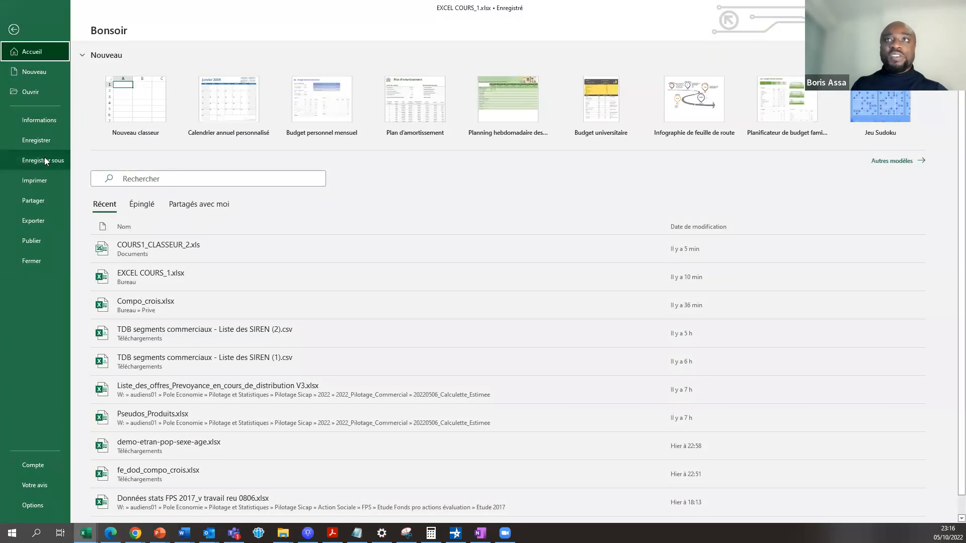
{"action": "left_click", "coordinate": [39, 39]}
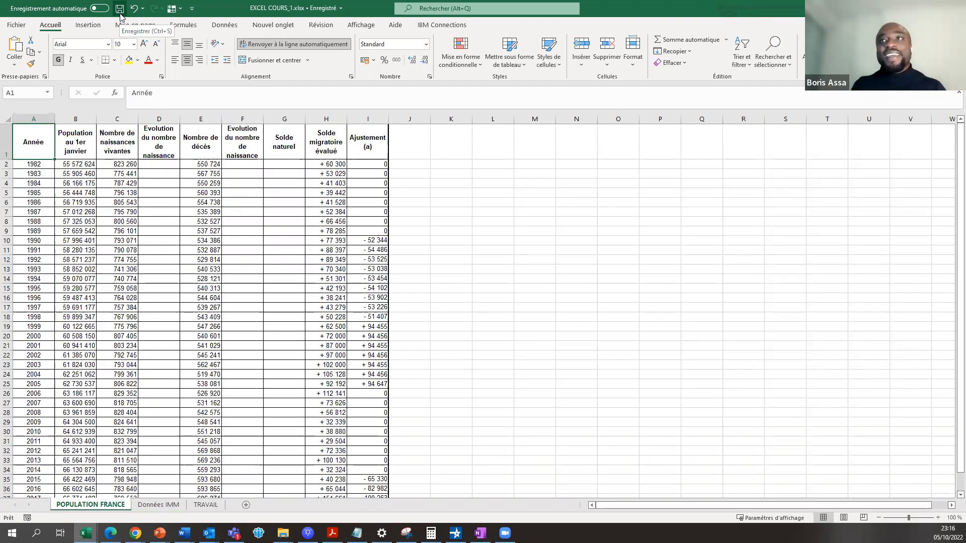
{"action": "left_click", "coordinate": [121, 15]}
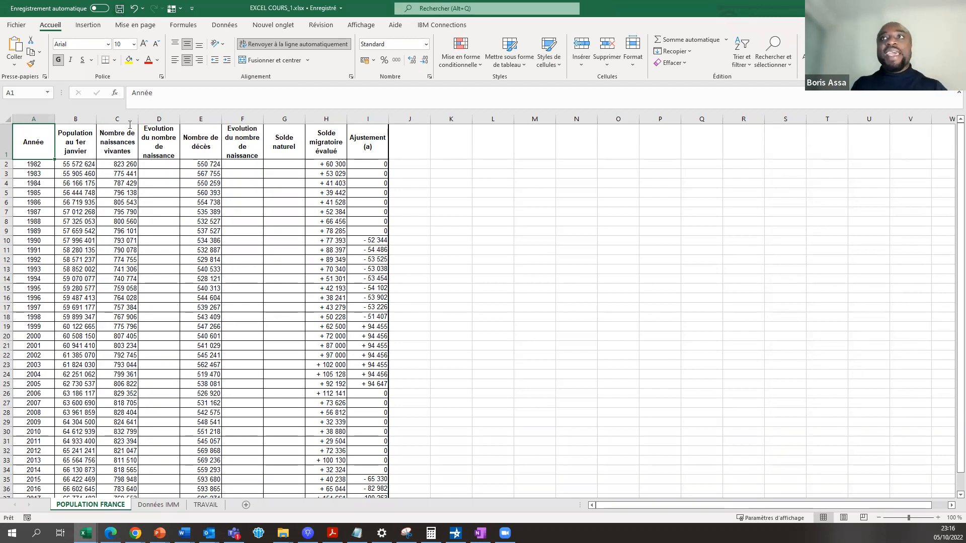
Undo and redo the last row deletion, and undo both row deletions to restore the empty rows above the header
{"action": "left_click", "coordinate": [133, 9]}
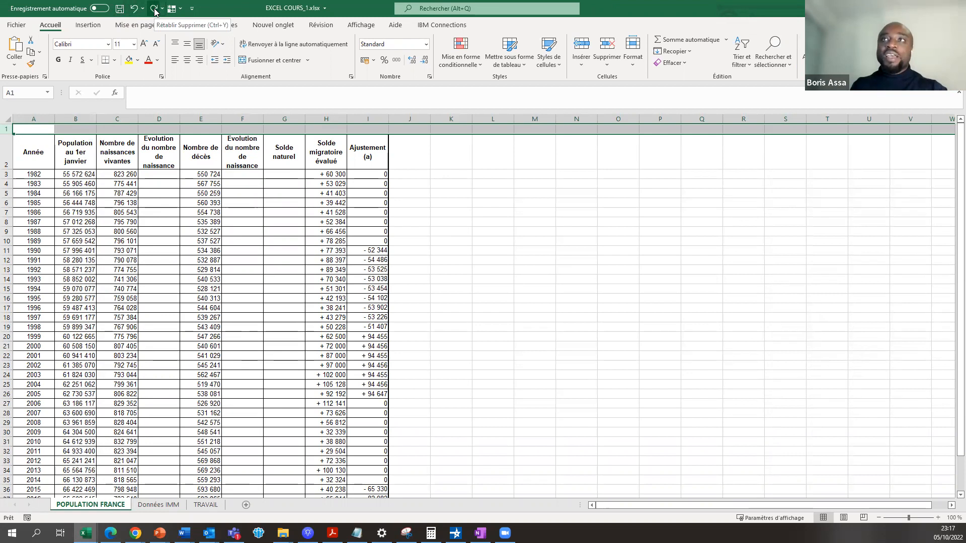
{"action": "left_click", "coordinate": [154, 10]}
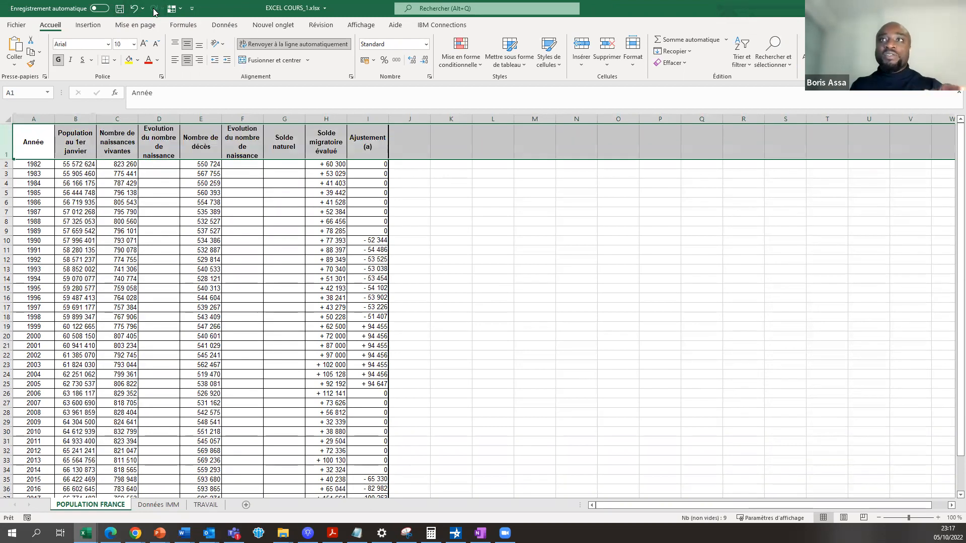
{"action": "left_click", "coordinate": [135, 9]}
{"action": "left_click", "coordinate": [134, 8]}
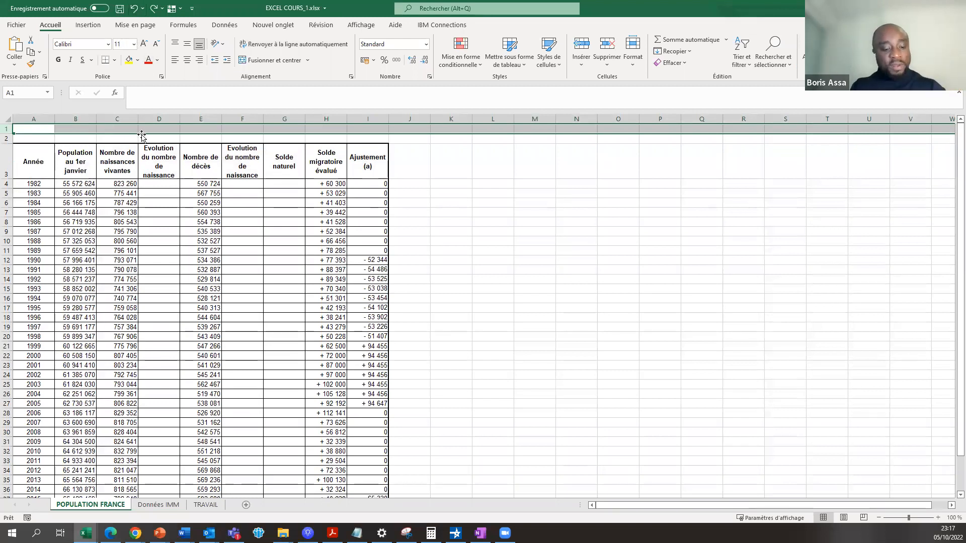
Switch to the COURS1_CLASSEUR_2.xls workbook, return to EXCEL COURS_1.xlsx, and select cell A1
{"action": "key", "text": "alt+Tab"}
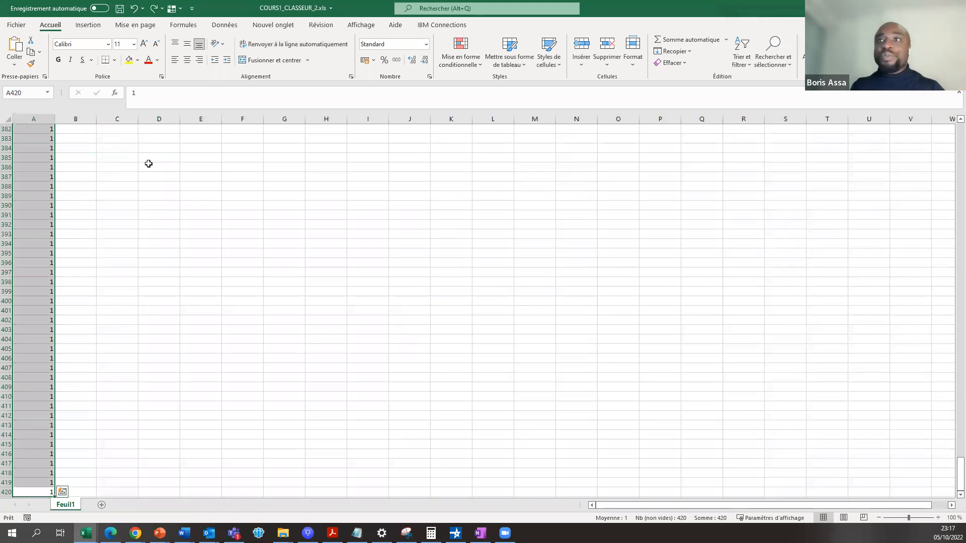
{"action": "left_click", "coordinate": [86, 533]}
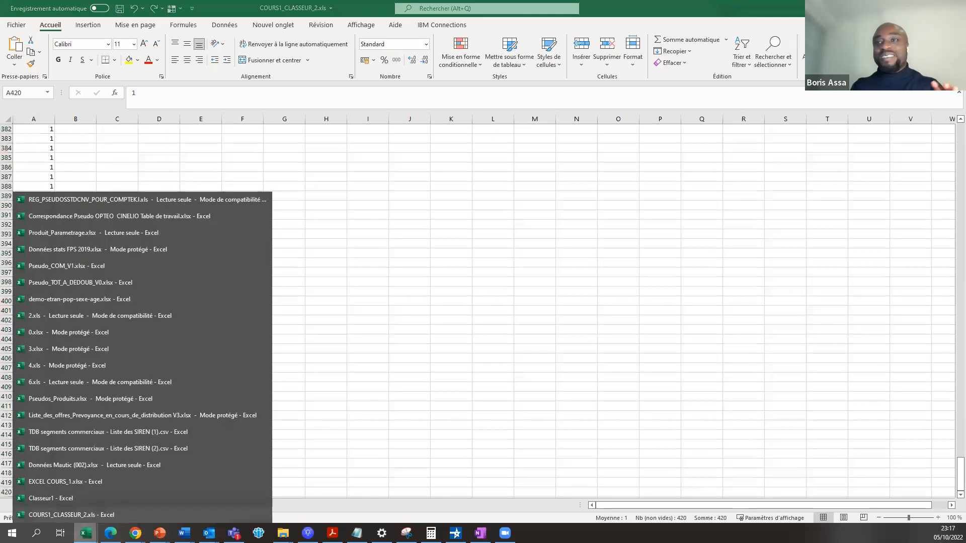
{"action": "left_click", "coordinate": [74, 482]}
{"action": "left_click", "coordinate": [43, 130]}
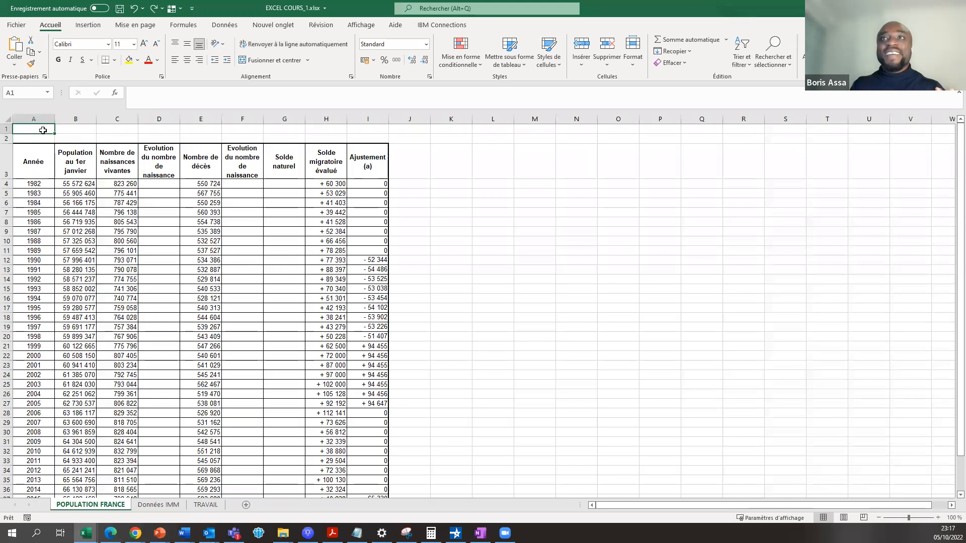
Undo the column A fill in COURS1_CLASSEUR_2.xls, and redo it along with both row deletions in EXCEL COURS_1.xlsx
{"action": "left_click", "coordinate": [135, 10]}
{"action": "left_click", "coordinate": [155, 10]}
{"action": "left_click", "coordinate": [155, 11]}
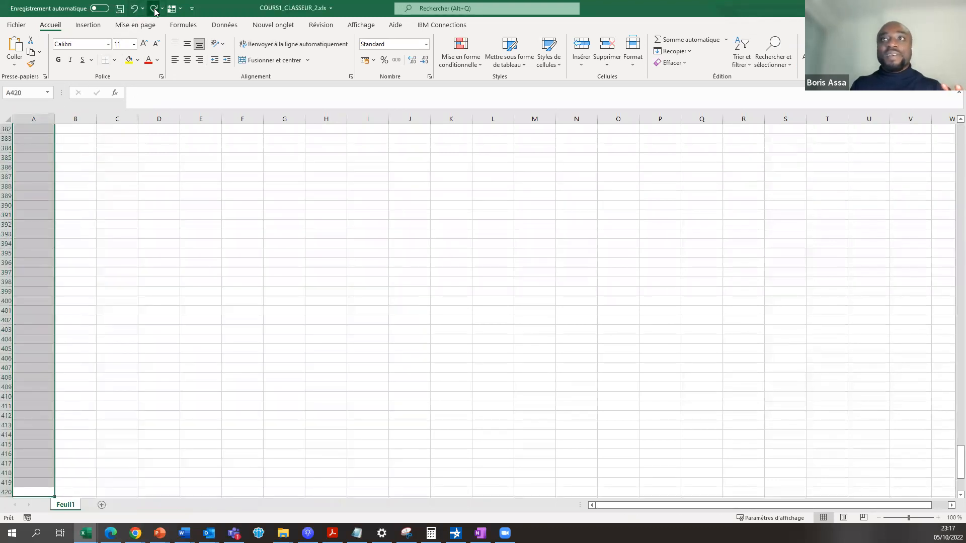
{"action": "left_click", "coordinate": [155, 11]}
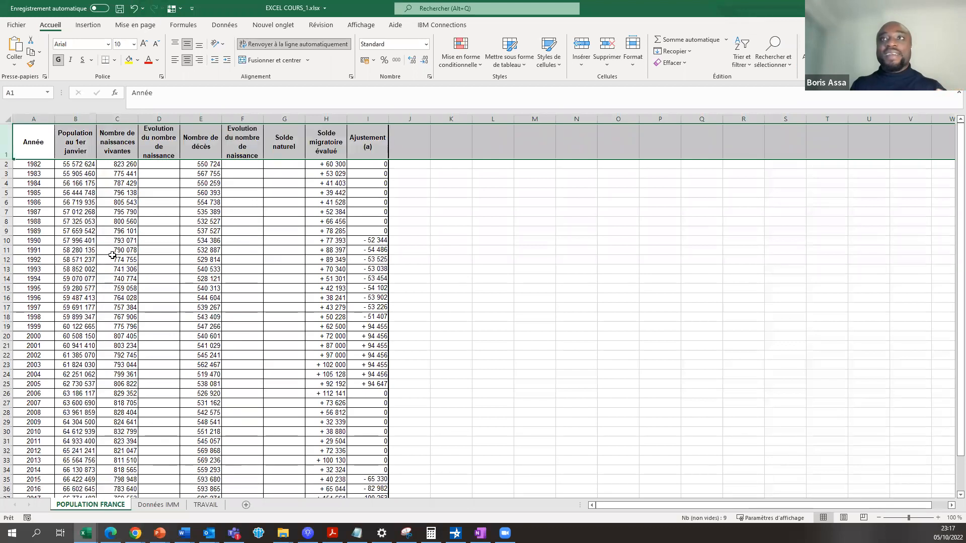
{"action": "left_click", "coordinate": [28, 138]}
{"action": "left_click", "coordinate": [71, 140]}
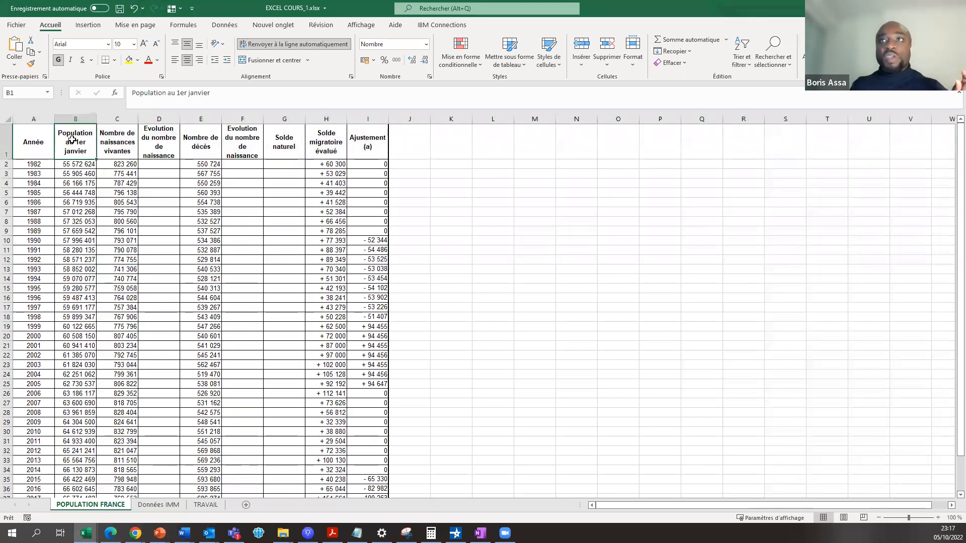
Bring back the two empty rows by undoing their deletions, and select cell A2
{"action": "left_click", "coordinate": [134, 8]}
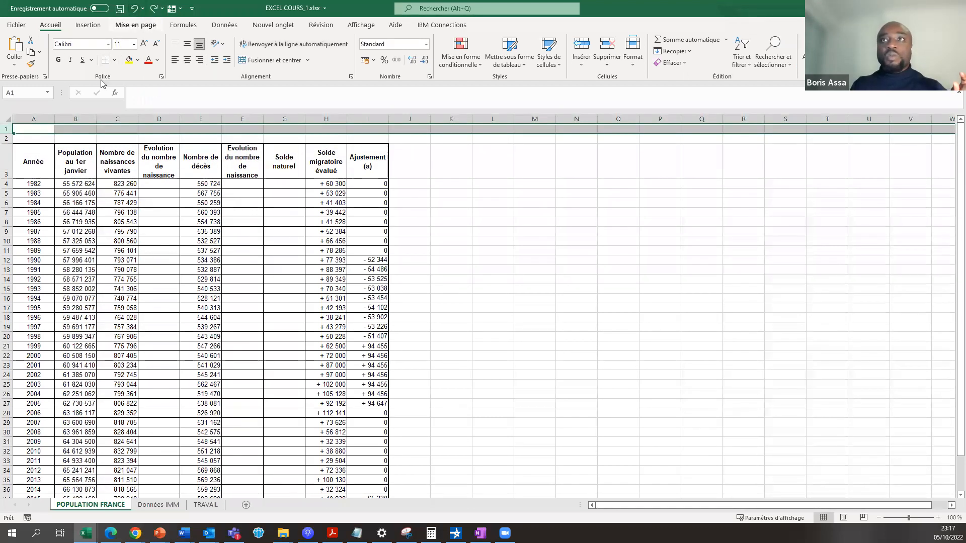
{"action": "left_click", "coordinate": [78, 158]}
{"action": "left_click", "coordinate": [44, 139]}
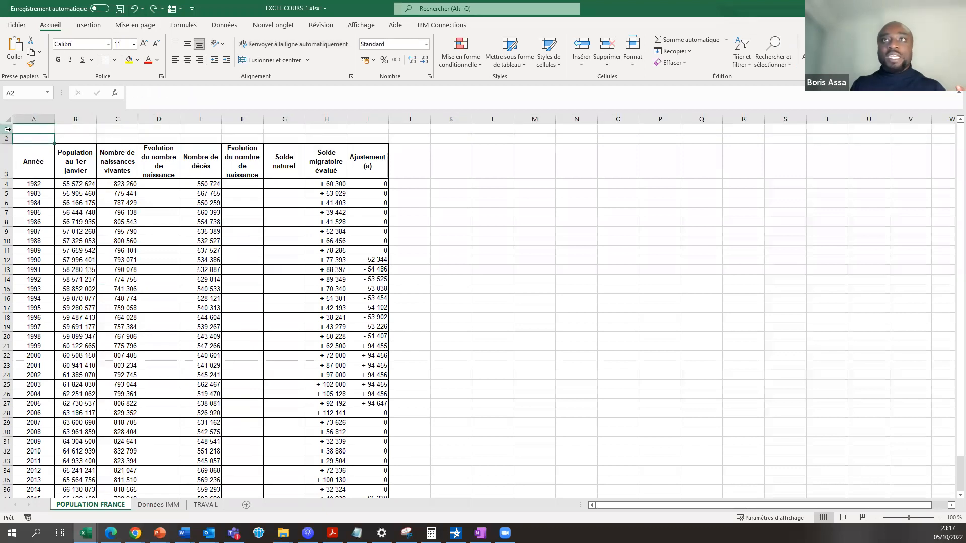
Delete the two empty top rows separately, and undo both deletions
{"action": "left_click", "coordinate": [8, 128]}
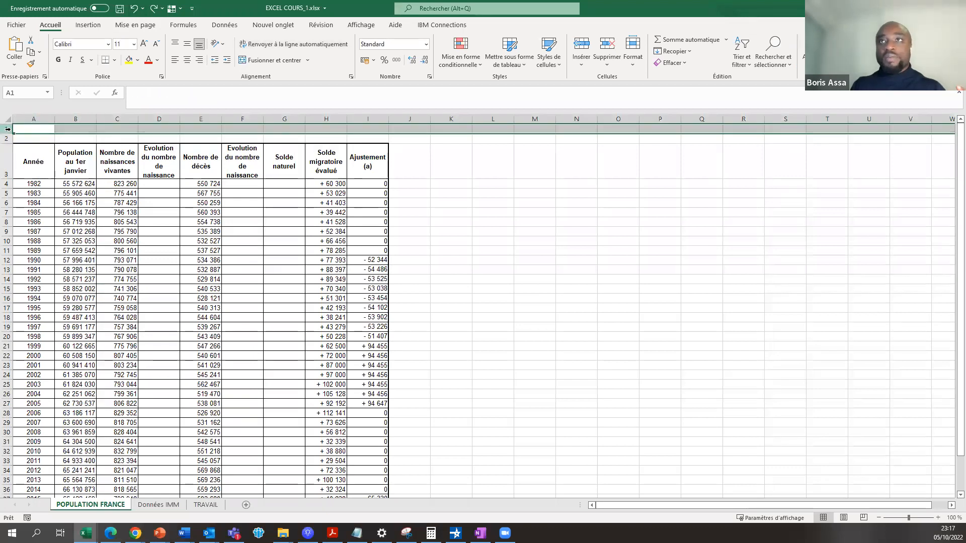
{"action": "right_click", "coordinate": [7, 132]}
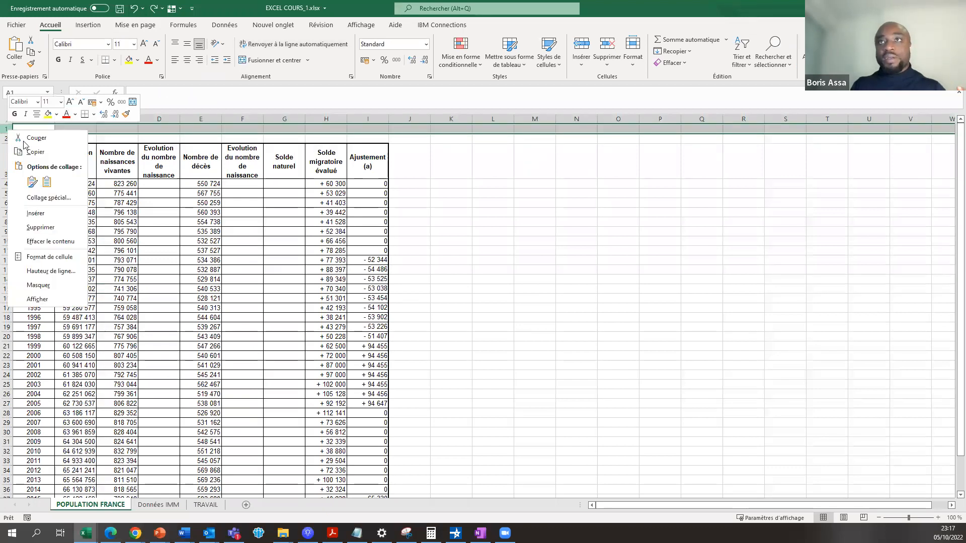
{"action": "left_click", "coordinate": [40, 227]}
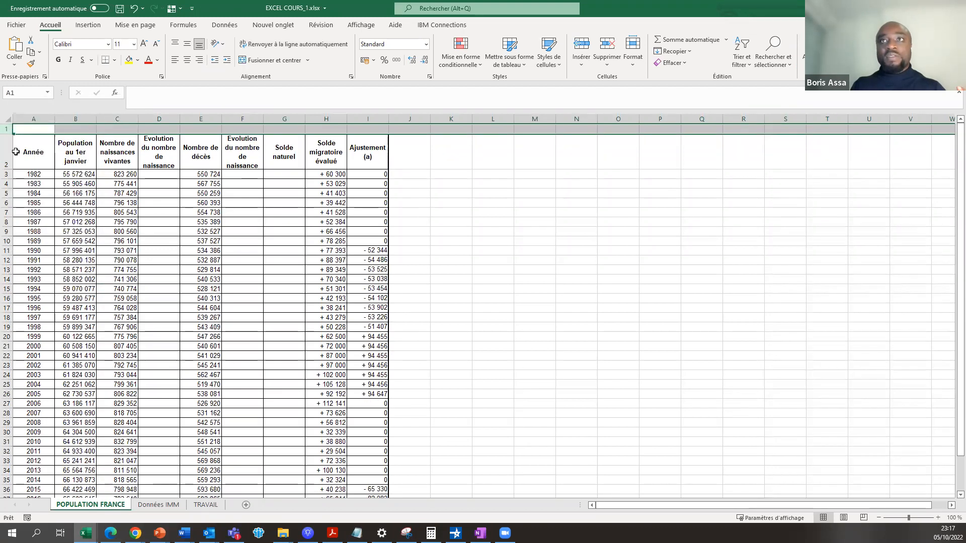
{"action": "right_click", "coordinate": [8, 127]}
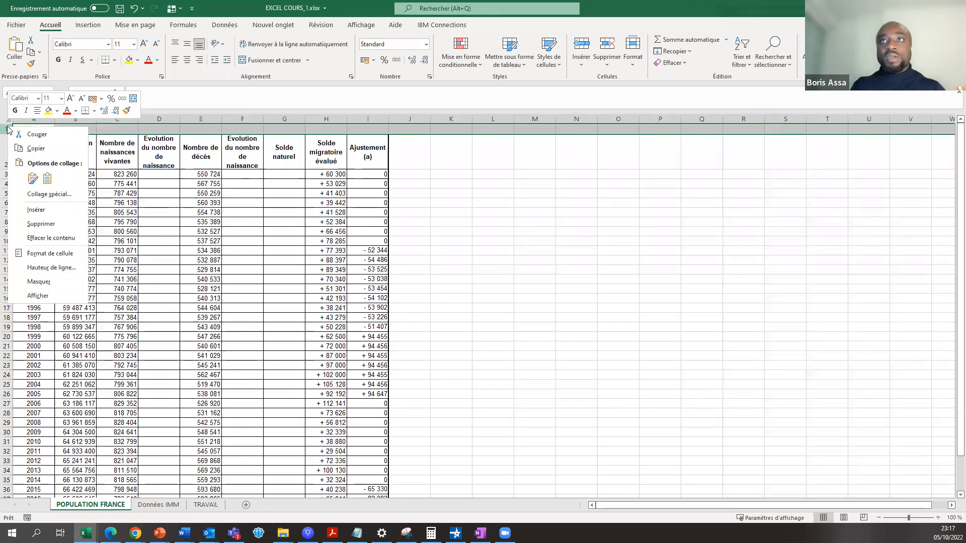
{"action": "left_click", "coordinate": [45, 222]}
{"action": "key", "text": "ctrl+z"}
{"action": "key", "text": "ctrl+z"}
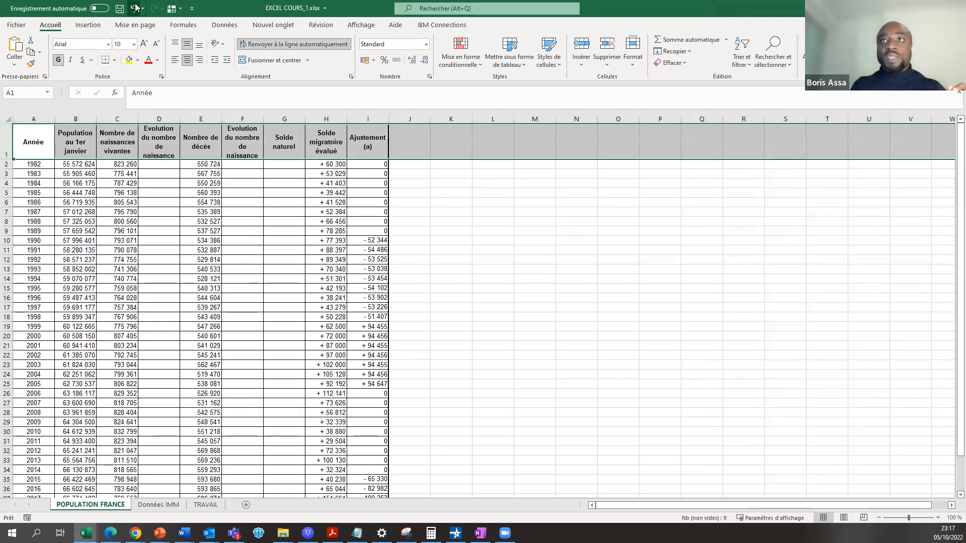
Select the empty rows 1 and 2 together and delete them in a single operation
{"action": "left_click_drag", "start_coordinate": [5, 128], "coordinate": [4, 140]}
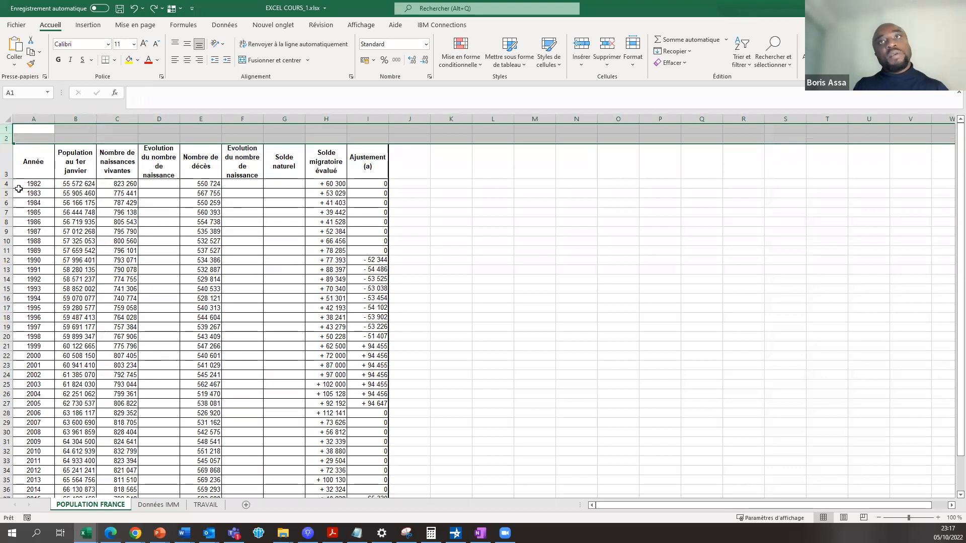
{"action": "left_click", "coordinate": [7, 129]}
{"action": "left_click_drag", "start_coordinate": [7, 128], "coordinate": [7, 140]}
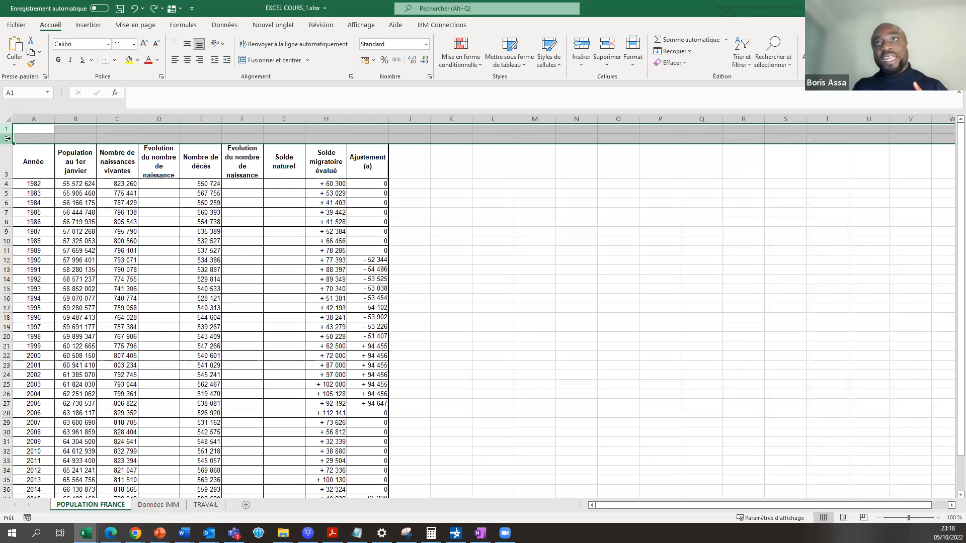
{"action": "right_click", "coordinate": [8, 139]}
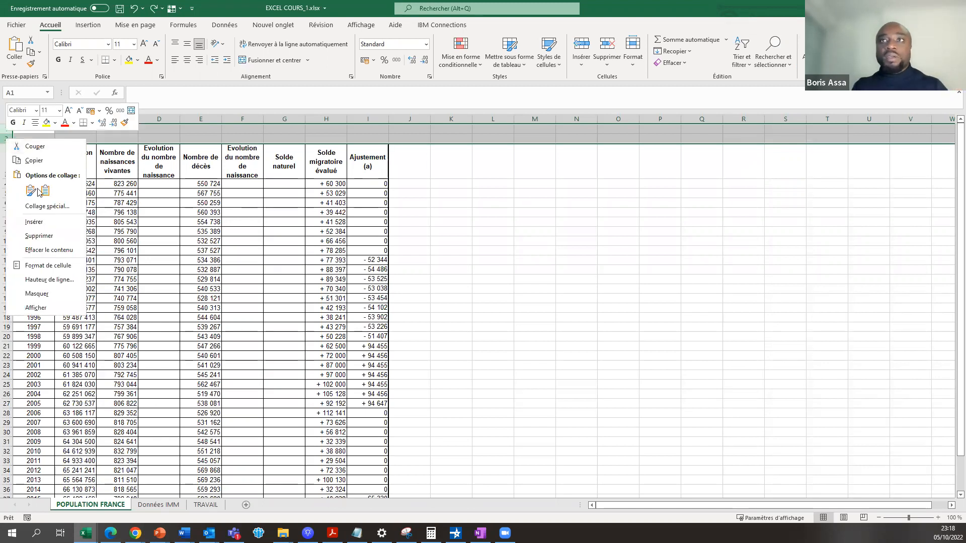
{"action": "left_click", "coordinate": [42, 236]}
{"action": "left_click", "coordinate": [171, 231]}
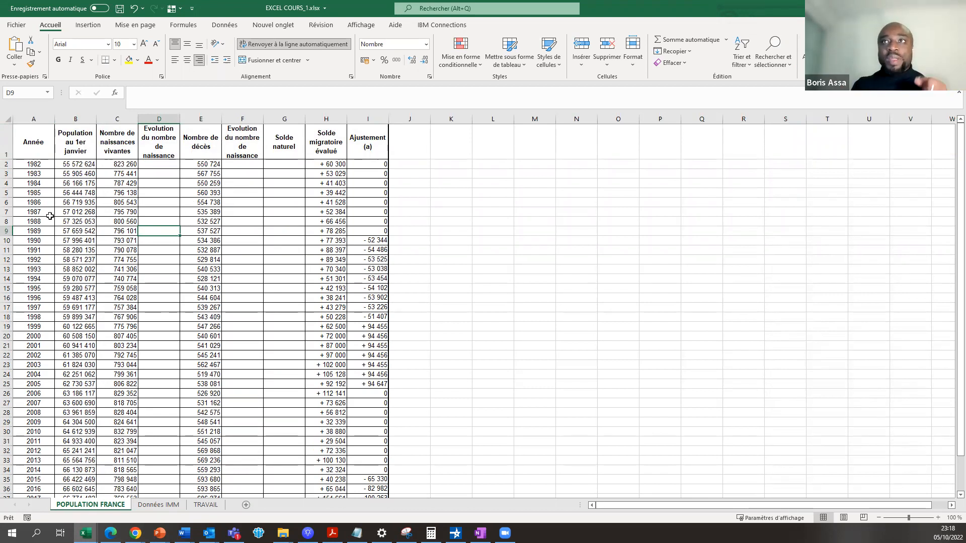
{"action": "left_click", "coordinate": [82, 201]}
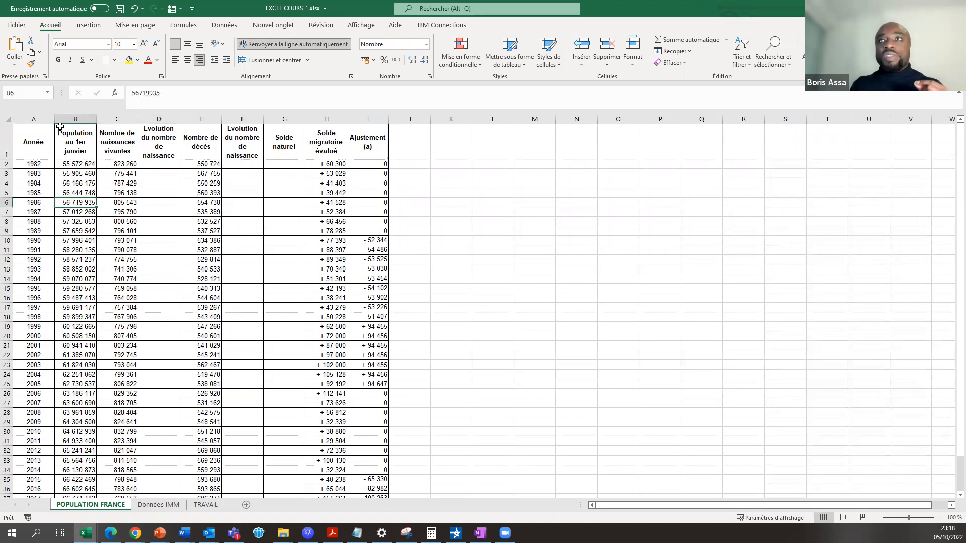
{"action": "left_click", "coordinate": [20, 25]}
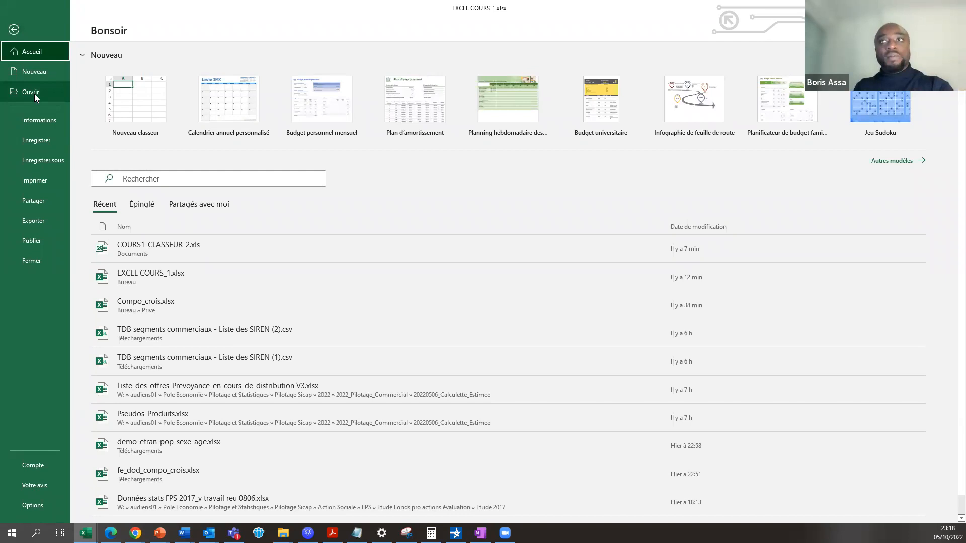
{"action": "left_click", "coordinate": [13, 30]}
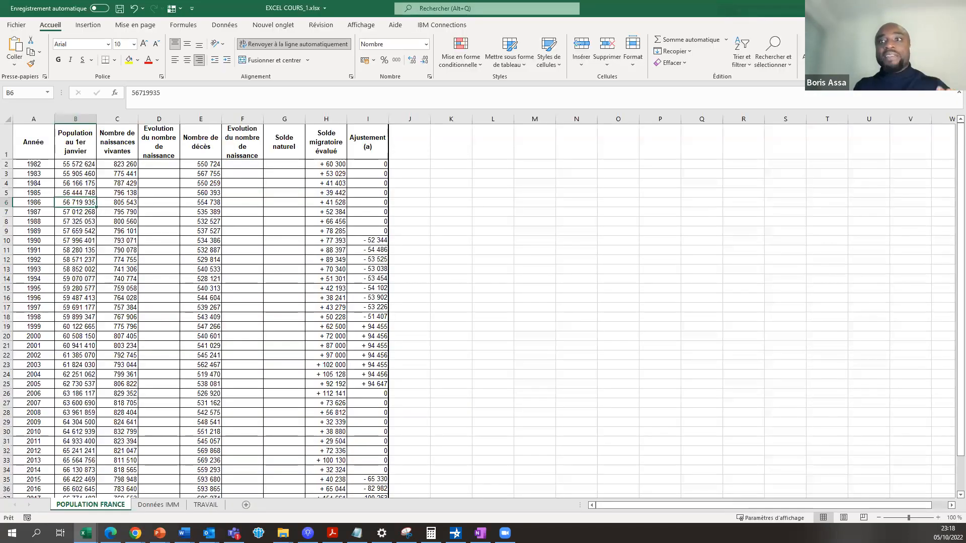
Switch to COURS1_CLASSEUR_2.xls and close it, saving its changes
{"action": "left_click", "coordinate": [86, 534]}
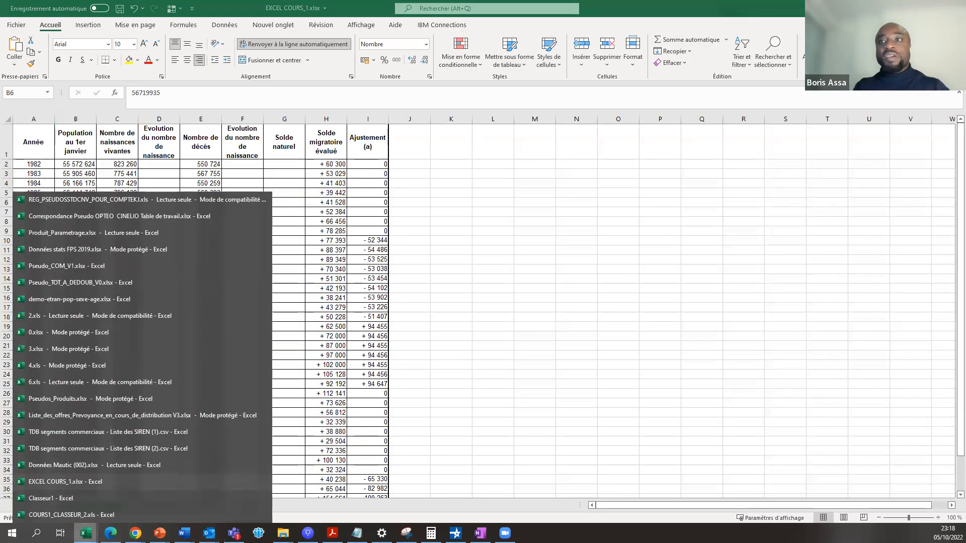
{"action": "left_click", "coordinate": [64, 514]}
{"action": "left_click", "coordinate": [105, 231]}
{"action": "left_click", "coordinate": [182, 187]}
{"action": "key", "text": "ctrl+w"}
{"action": "left_click", "coordinate": [440, 280]}
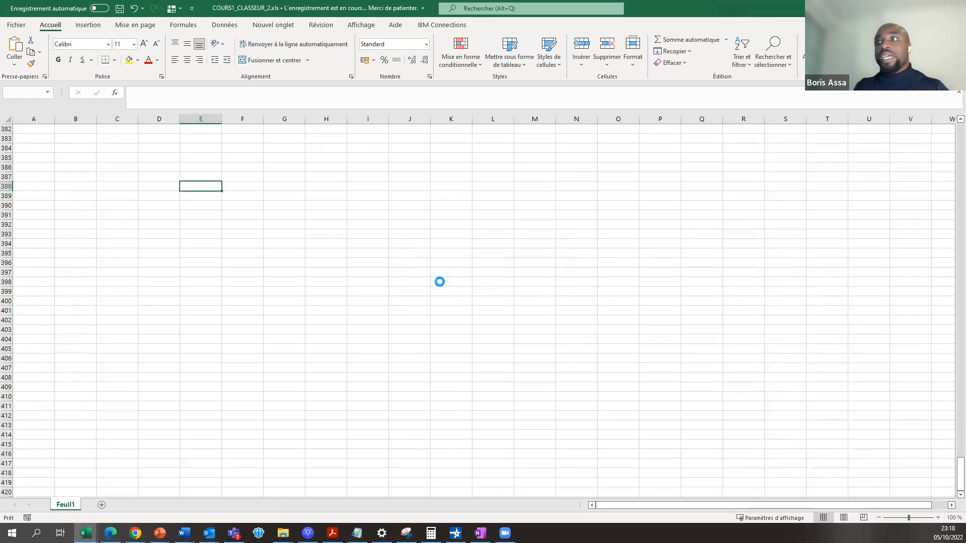
Browse the Desktop for workbooks, filter the files to those modified today, and open EXCEL COURS_1.xlsx
{"action": "left_click", "coordinate": [120, 306]}
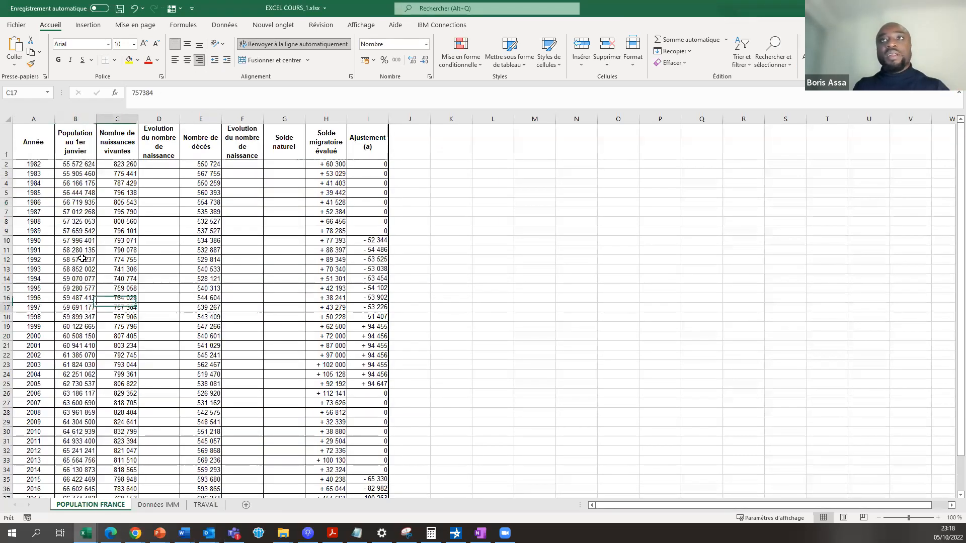
{"action": "left_click", "coordinate": [13, 28]}
{"action": "left_click", "coordinate": [42, 96]}
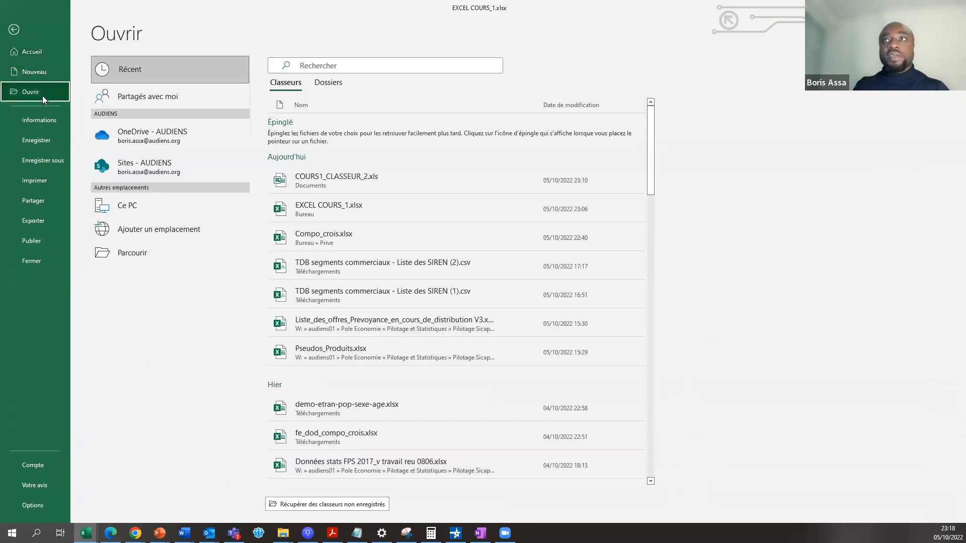
{"action": "left_click", "coordinate": [174, 249]}
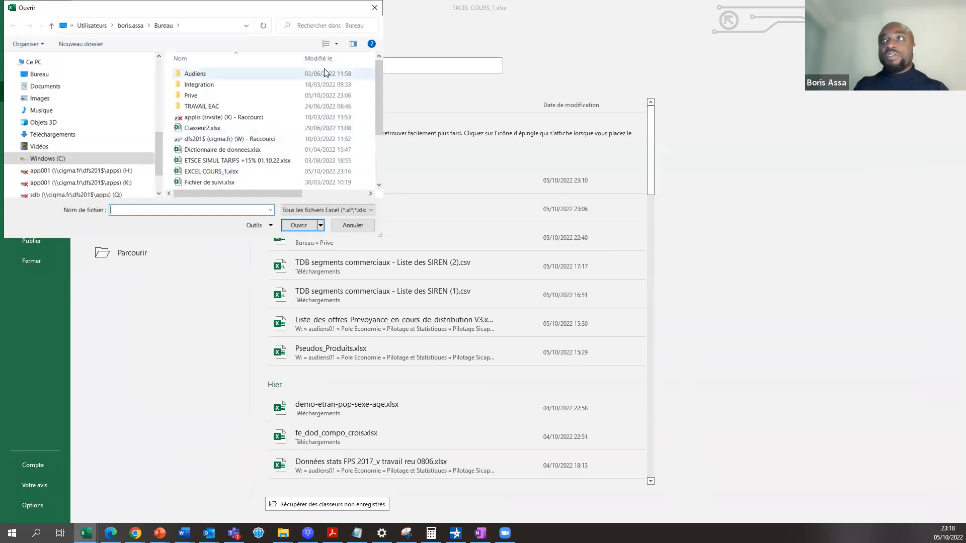
{"action": "left_click", "coordinate": [372, 61]}
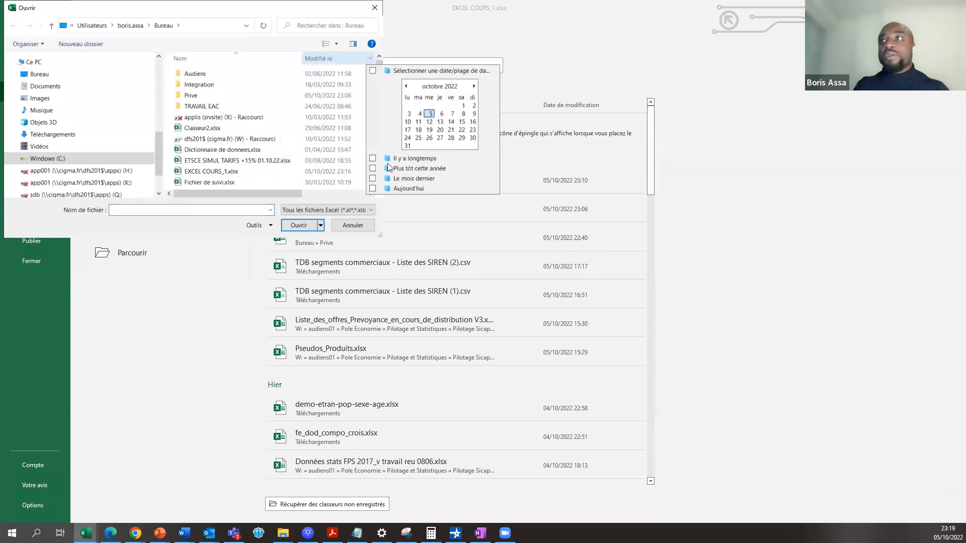
{"action": "left_click", "coordinate": [373, 188]}
{"action": "left_click", "coordinate": [213, 89]}
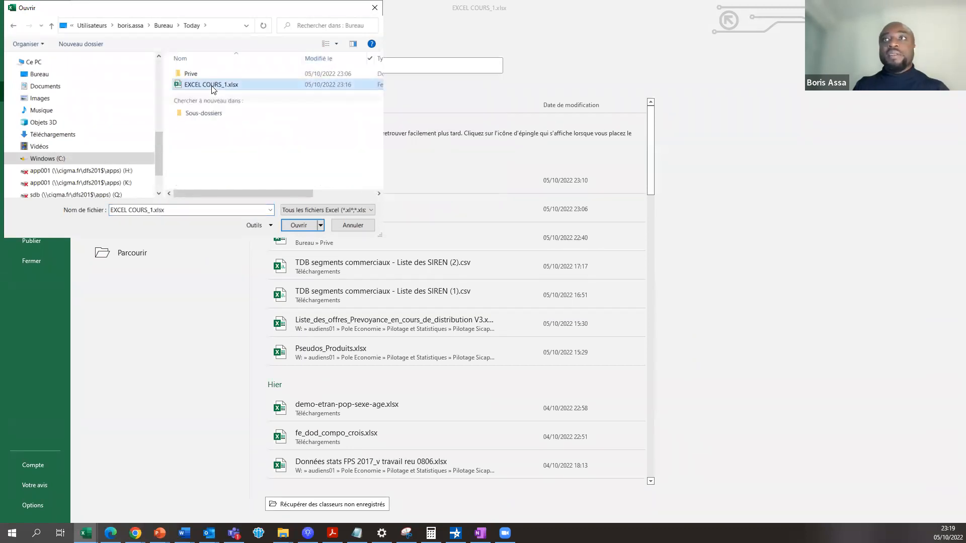
{"action": "left_click", "coordinate": [297, 227]}
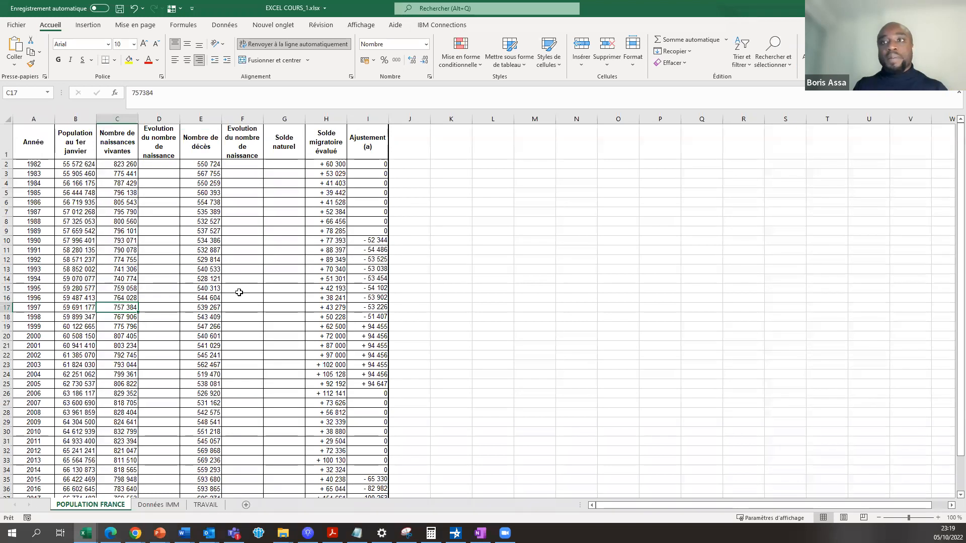
Bring up the empty Classeur1 workbook, select cell H13, and minimize its window to return to EXCEL COURS_1.xlsx
{"action": "mouse_move", "coordinate": [85, 533]}
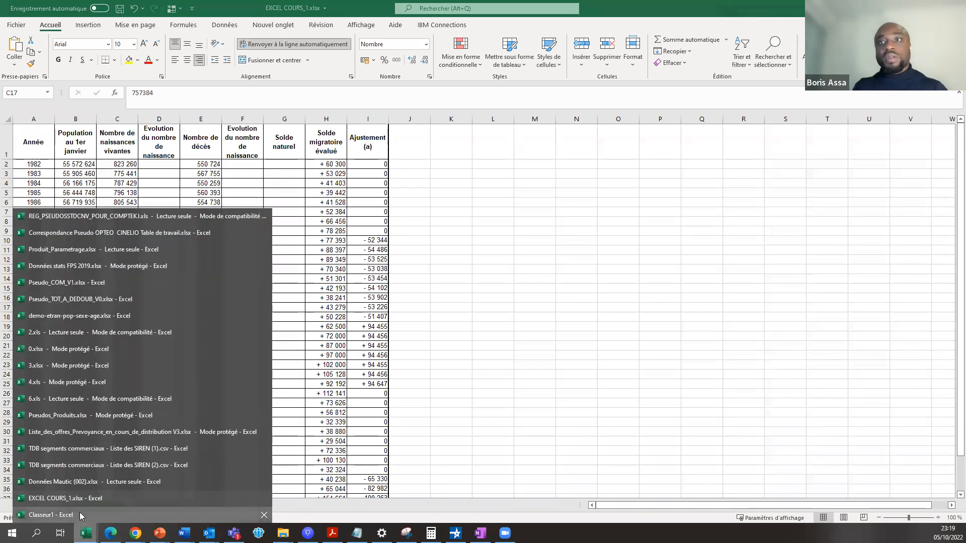
{"action": "left_click", "coordinate": [51, 514]}
{"action": "left_click", "coordinate": [326, 244]}
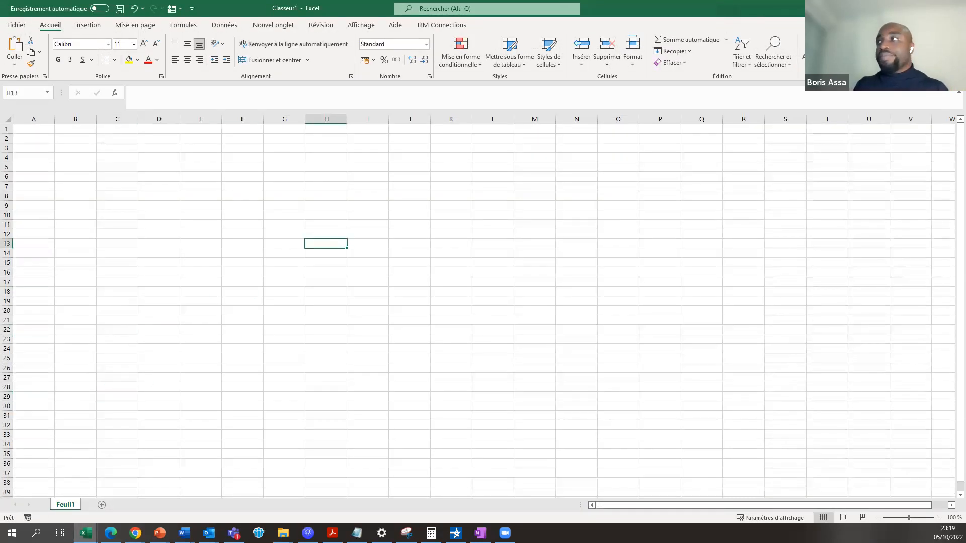
{"action": "left_click", "coordinate": [907, 8]}
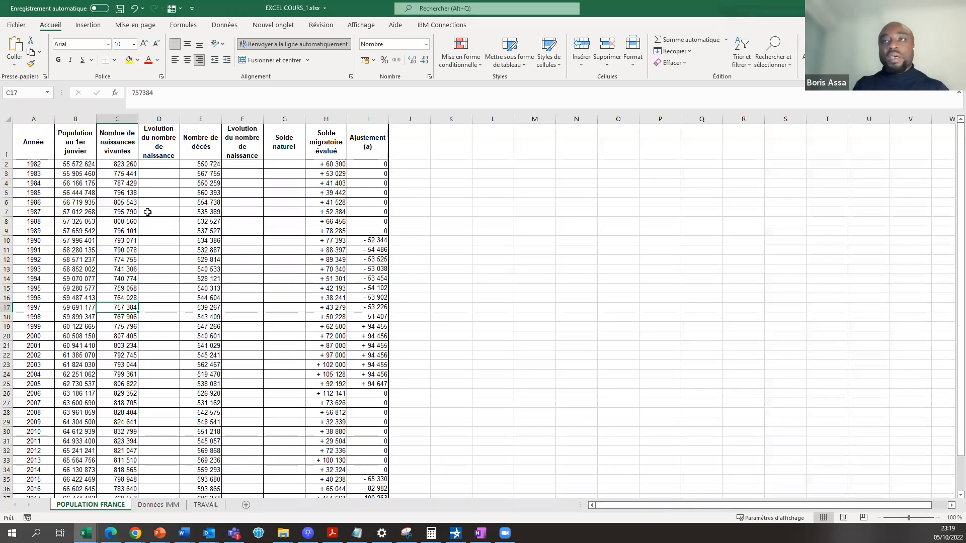
{"action": "left_click", "coordinate": [100, 239]}
{"action": "left_click", "coordinate": [108, 212]}
{"action": "left_click", "coordinate": [232, 212]}
{"action": "left_click", "coordinate": [98, 219]}
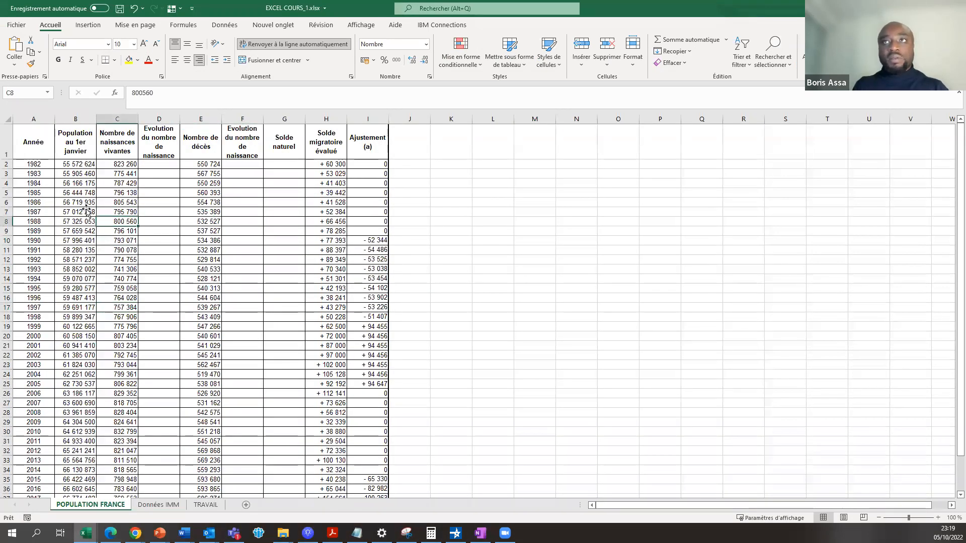
View the information page of EXCEL COURS_1.xlsx and save the workbook
{"action": "left_click", "coordinate": [18, 25]}
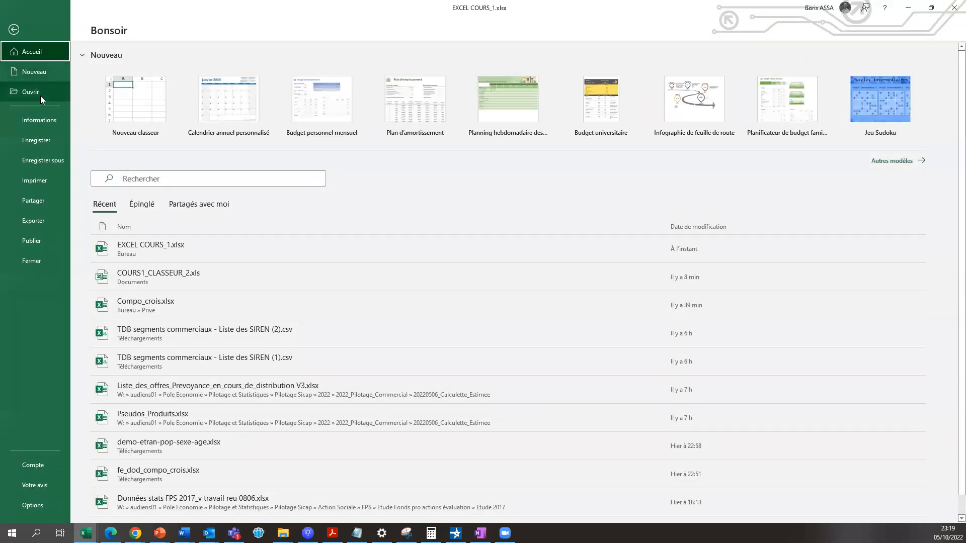
{"action": "left_click", "coordinate": [45, 121]}
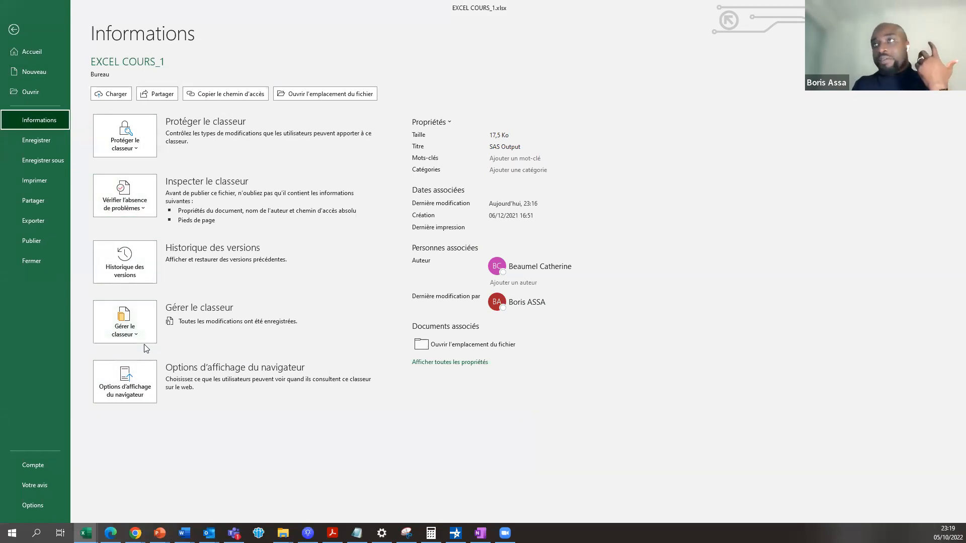
{"action": "left_click", "coordinate": [47, 137]}
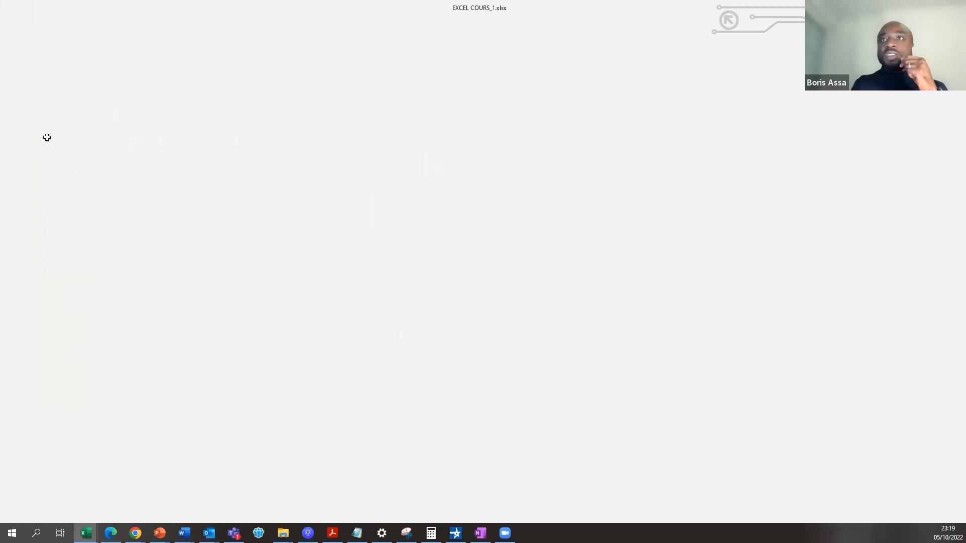
Review the print preview and settings of EXCEL COURS_1.xlsx, along with its sharing, export and publishing options
{"action": "left_click", "coordinate": [16, 25]}
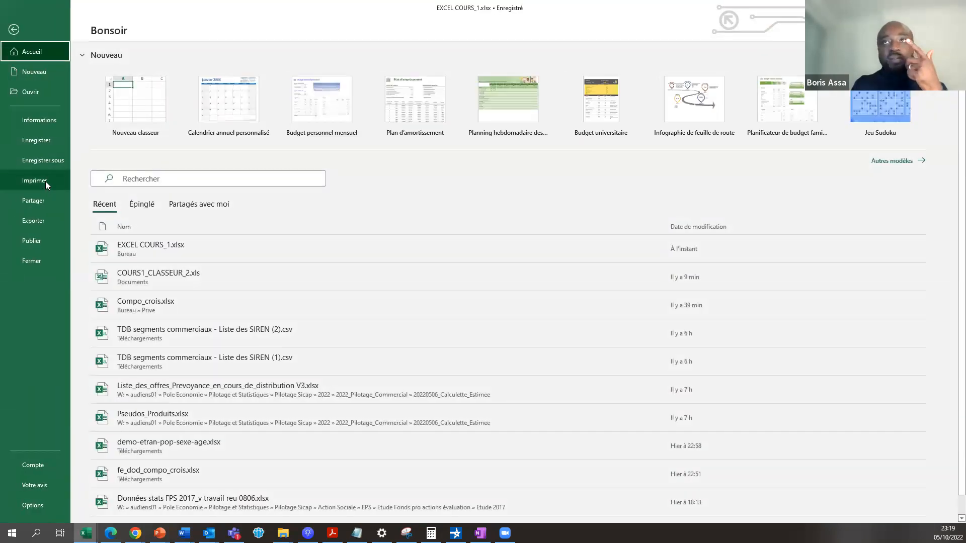
{"action": "left_click", "coordinate": [45, 182]}
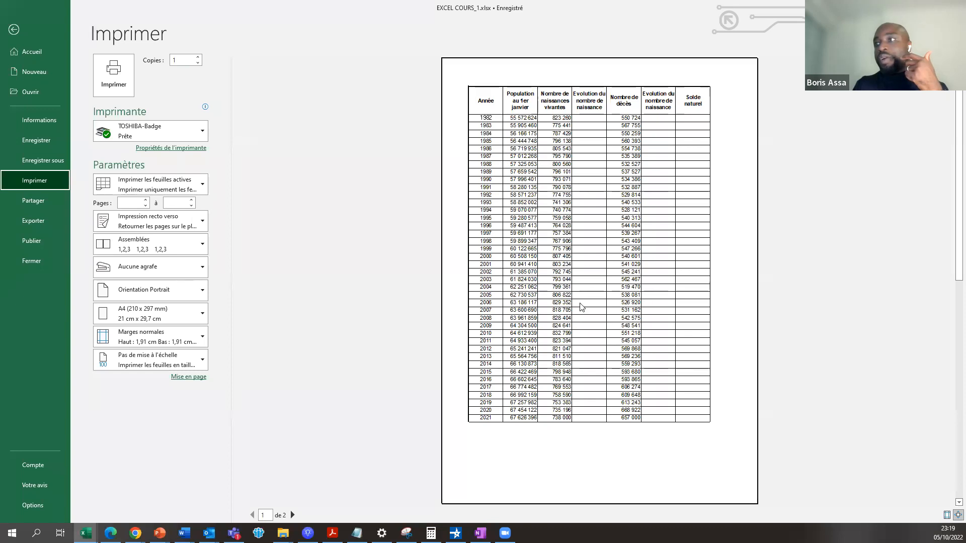
{"action": "left_click", "coordinate": [36, 201]}
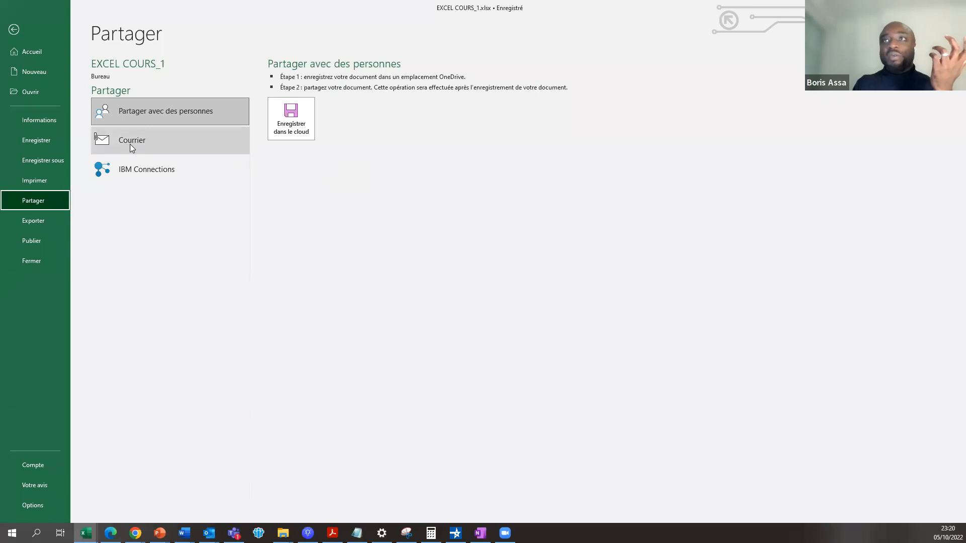
{"action": "left_click", "coordinate": [38, 223]}
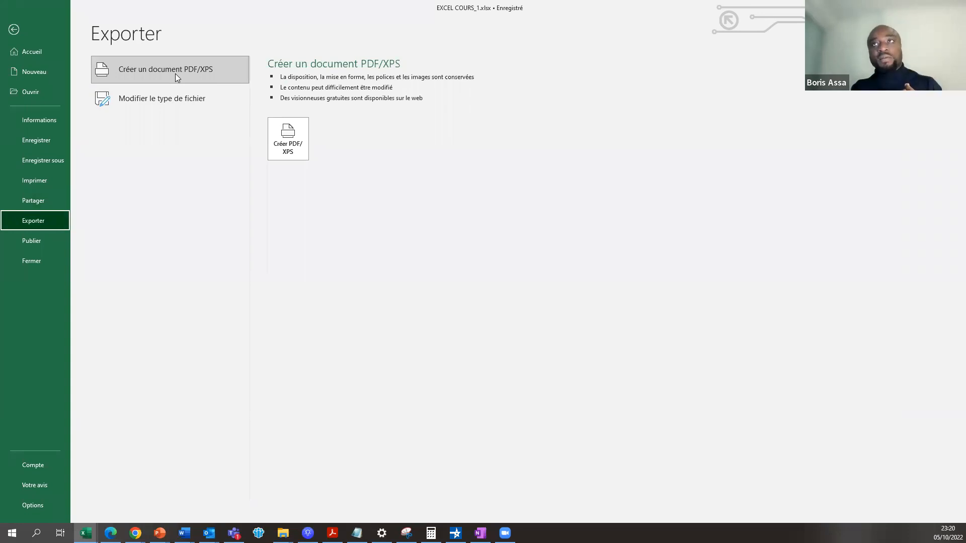
{"action": "left_click", "coordinate": [35, 243]}
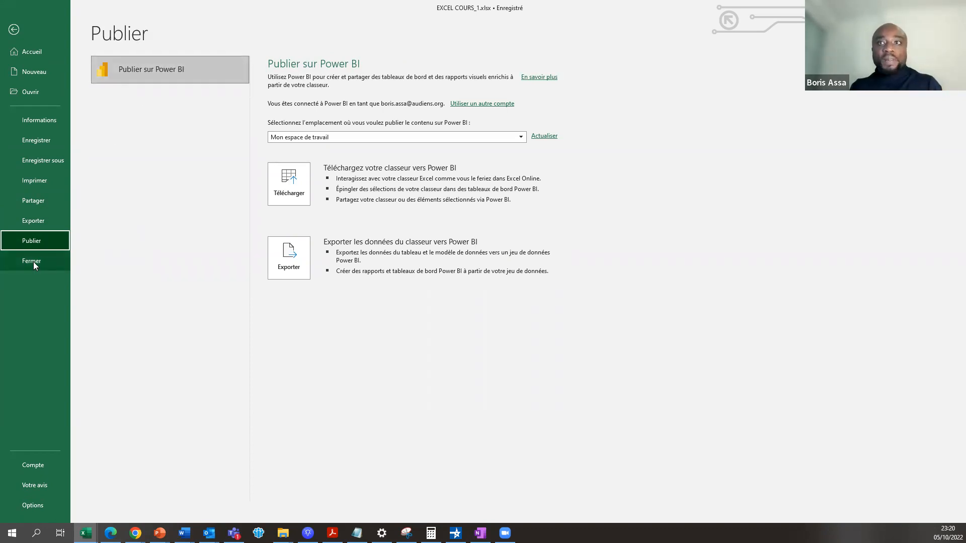
Open the Excel options, look through the general settings, and dismiss them
{"action": "left_click", "coordinate": [38, 511]}
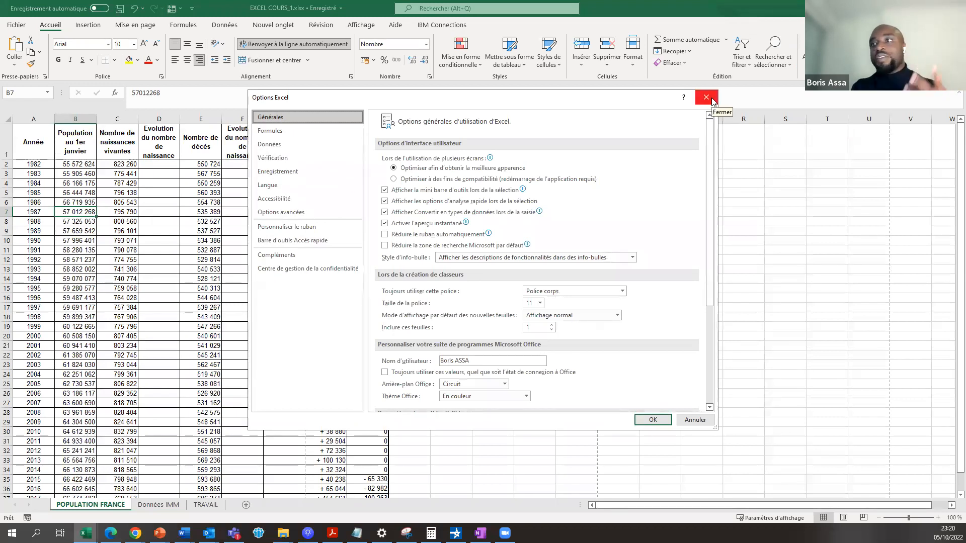
{"action": "scroll", "coordinate": [697, 244], "scroll_direction": "down", "scroll_amount": 3}
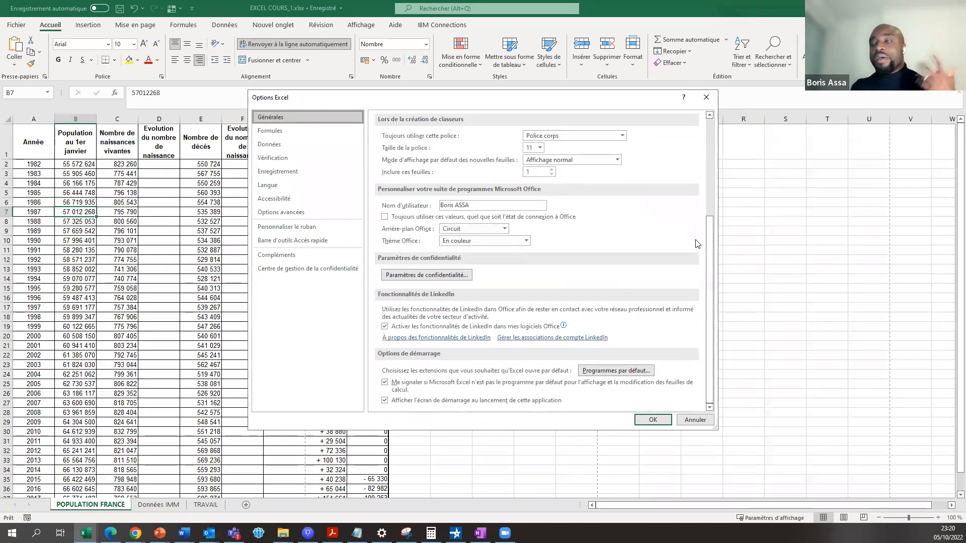
{"action": "left_click", "coordinate": [706, 97]}
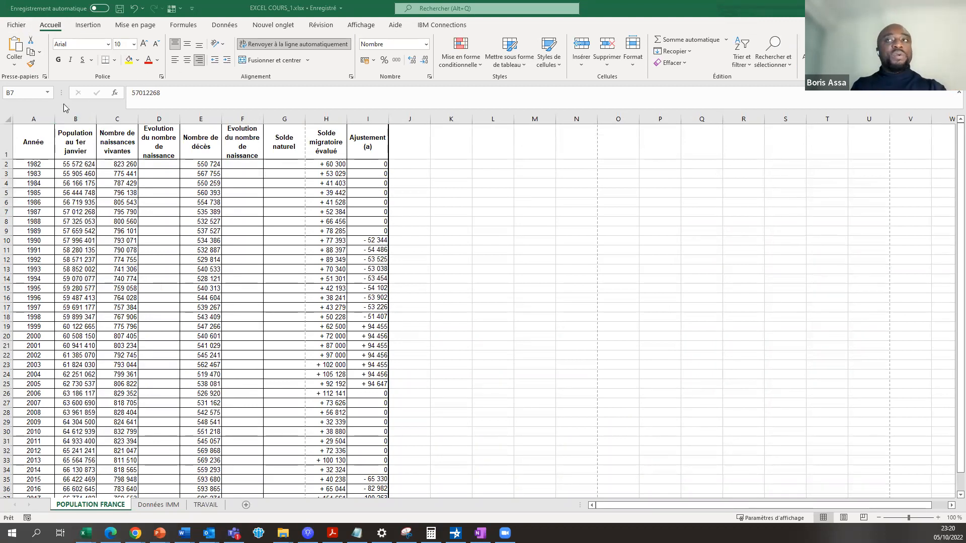
Create a copy of the POPULATION FRANCE sheet at the end of EXCEL COURS_1.xlsx, and compare the original with the copy
{"action": "left_click", "coordinate": [35, 150]}
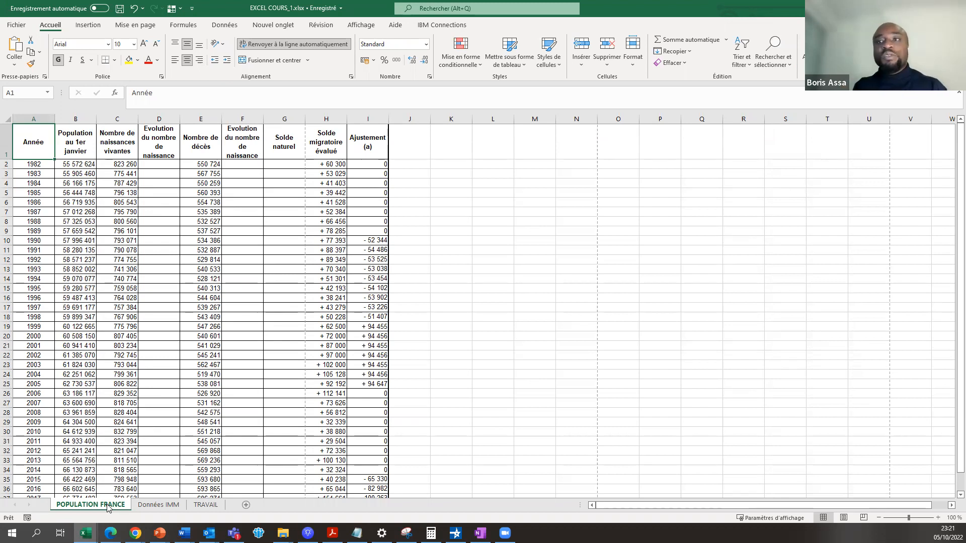
{"action": "left_click", "coordinate": [119, 413]}
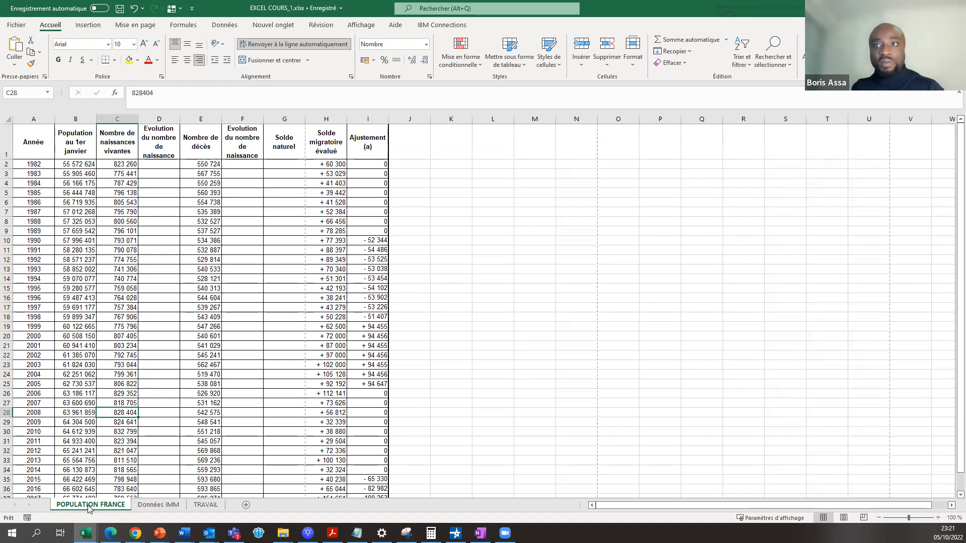
{"action": "right_click", "coordinate": [89, 508]}
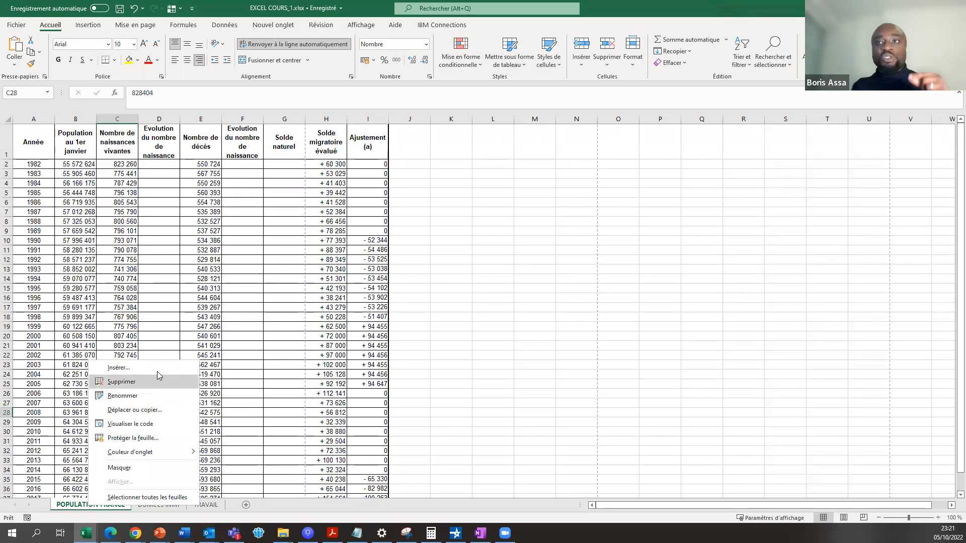
{"action": "left_click", "coordinate": [157, 410]}
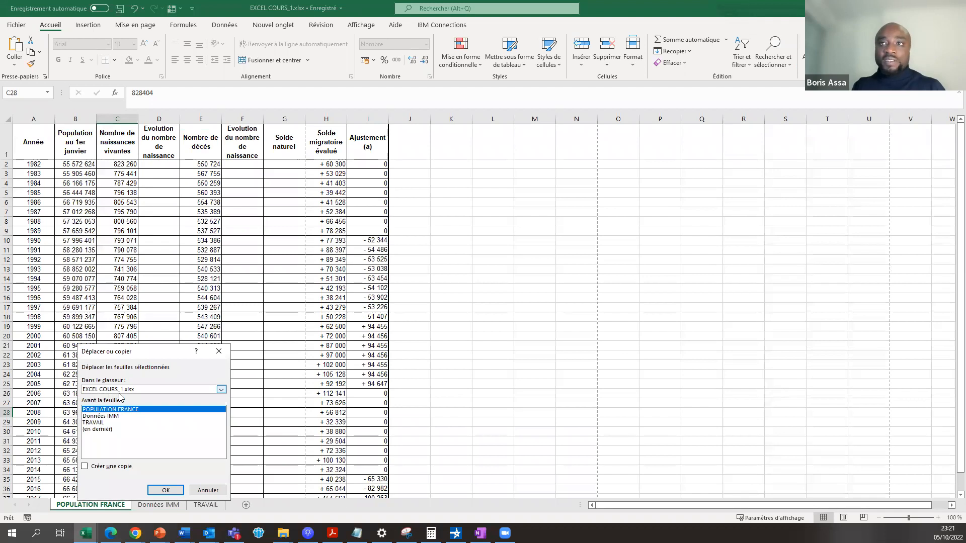
{"action": "left_click", "coordinate": [98, 430]}
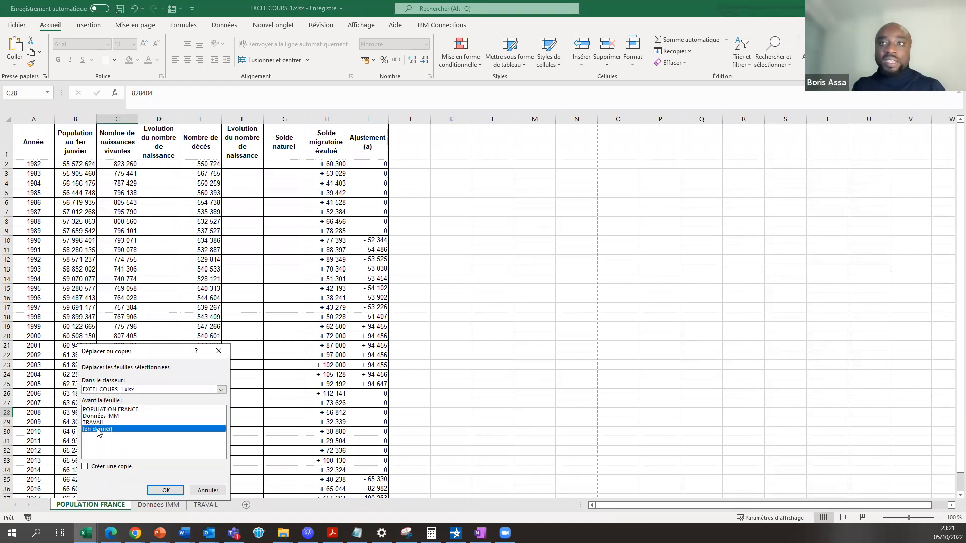
{"action": "left_click", "coordinate": [84, 468]}
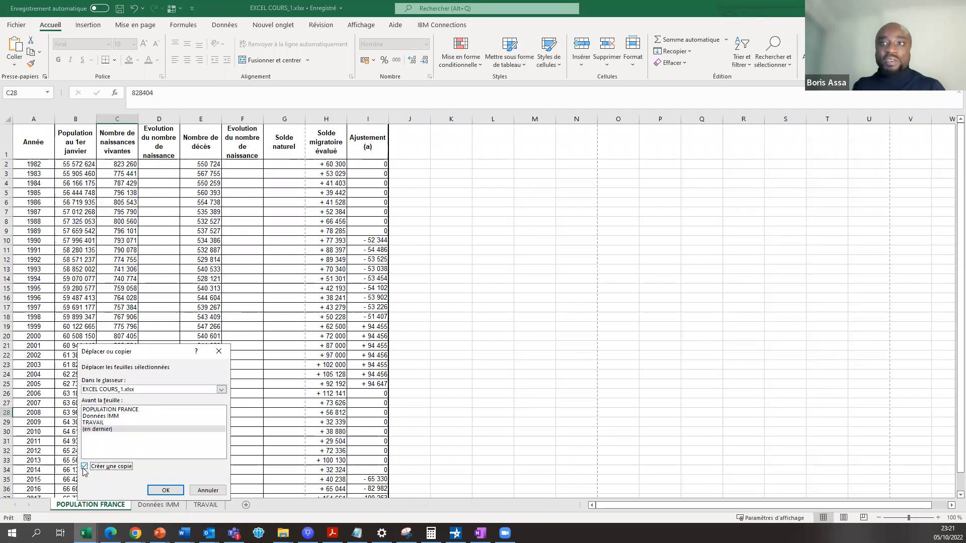
{"action": "left_click", "coordinate": [163, 490]}
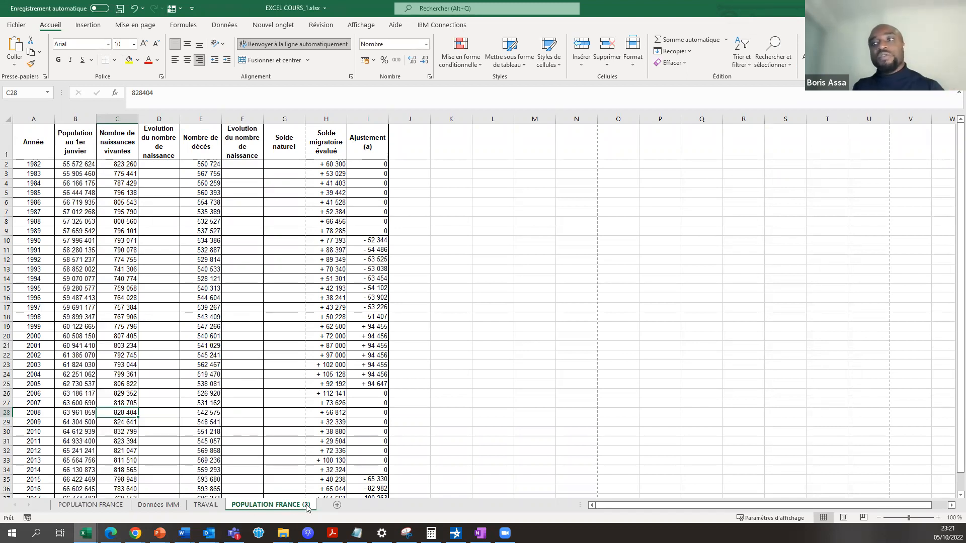
{"action": "left_click", "coordinate": [83, 506]}
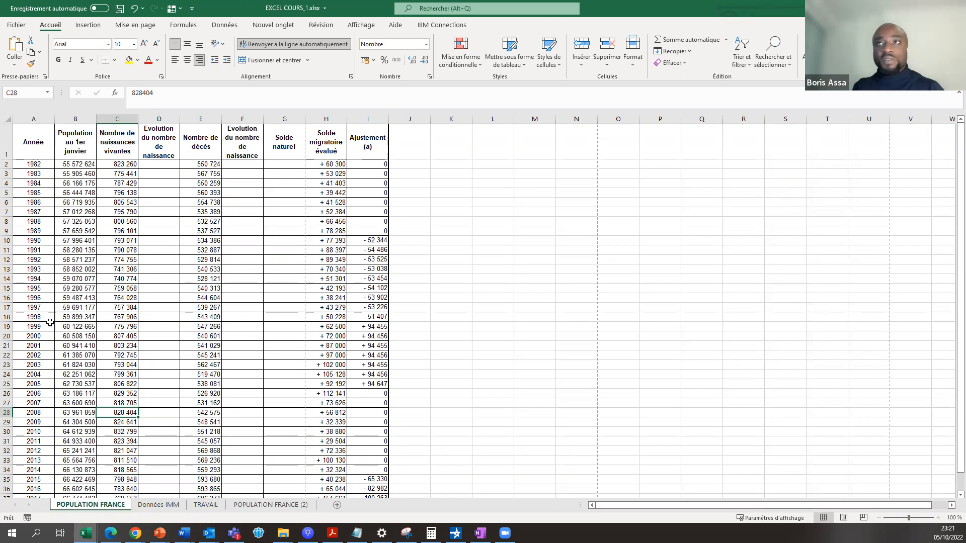
{"action": "left_click", "coordinate": [290, 507]}
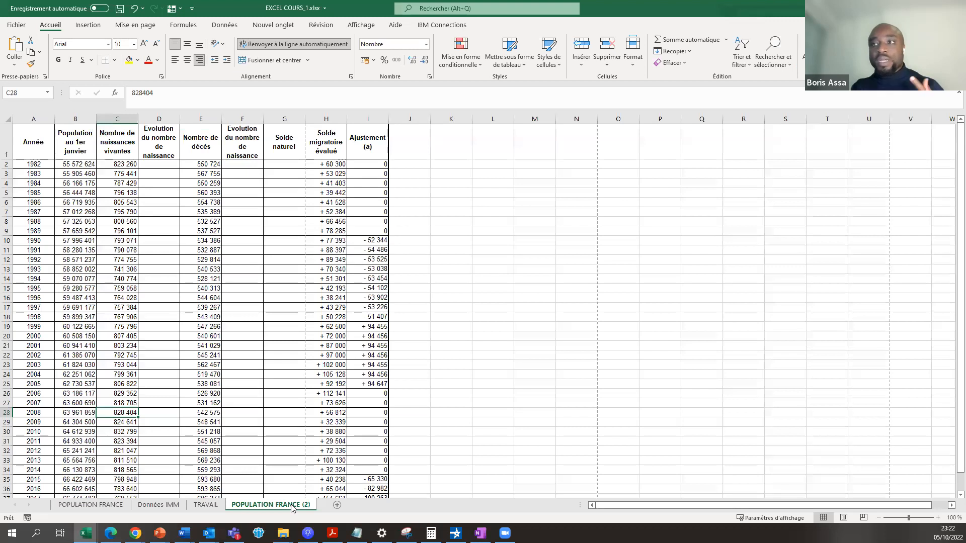
Create a copy of the POPULATION FRANCE (2) sheet at the end of EXCEL COURS_1.xlsx
{"action": "right_click", "coordinate": [291, 506]}
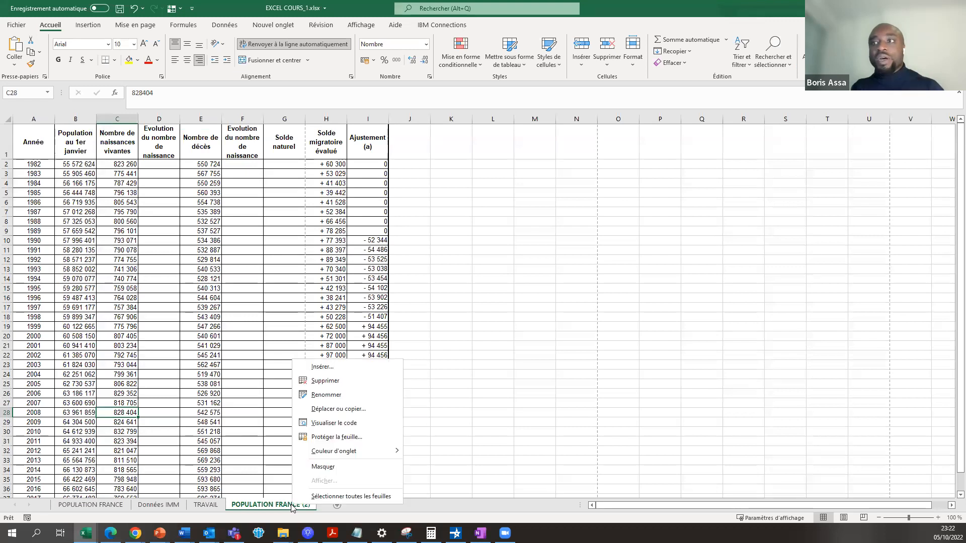
{"action": "left_click", "coordinate": [343, 410]}
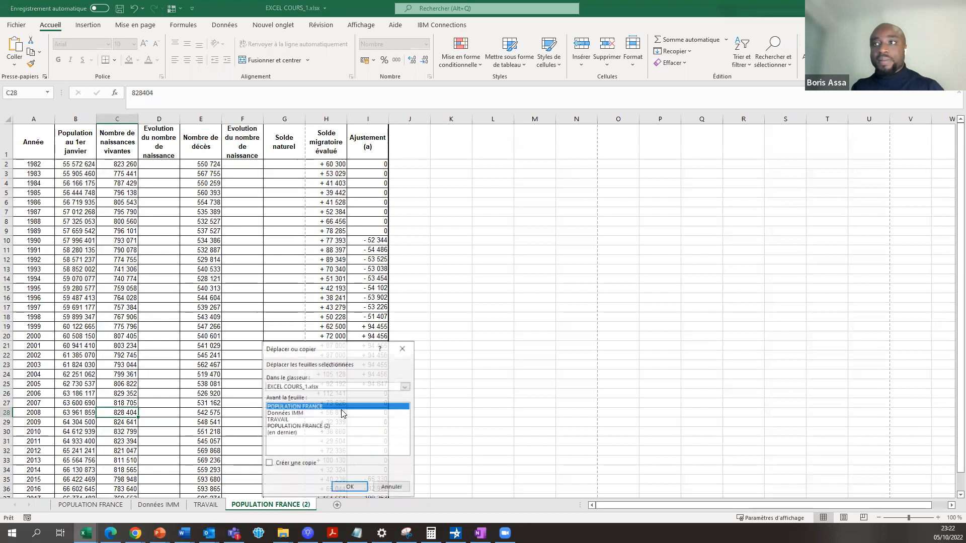
{"action": "left_click", "coordinate": [288, 433]}
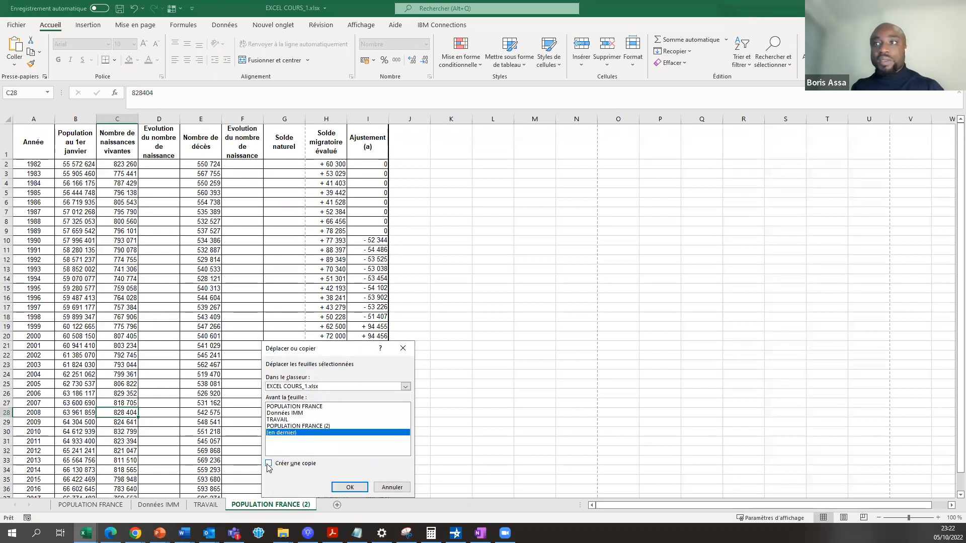
{"action": "left_click", "coordinate": [267, 464]}
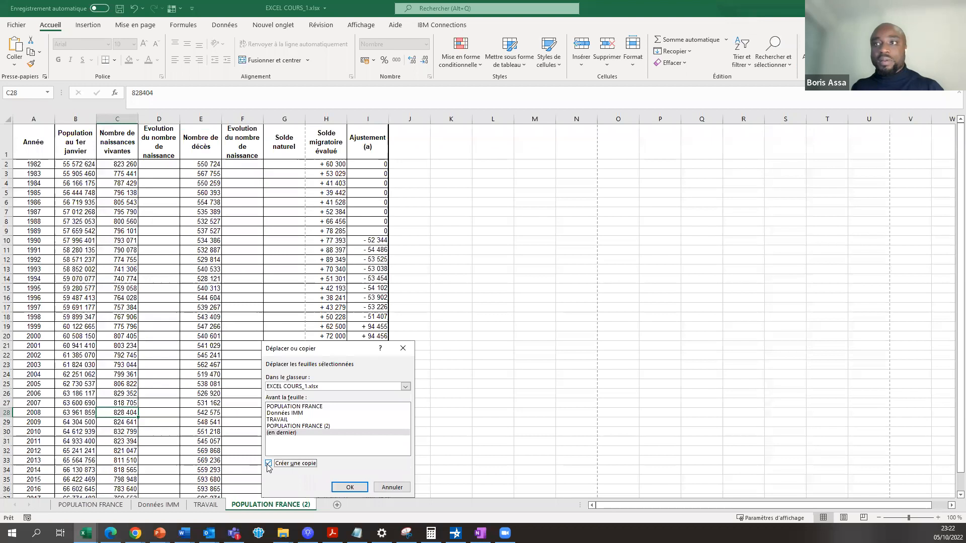
{"action": "left_click", "coordinate": [351, 488]}
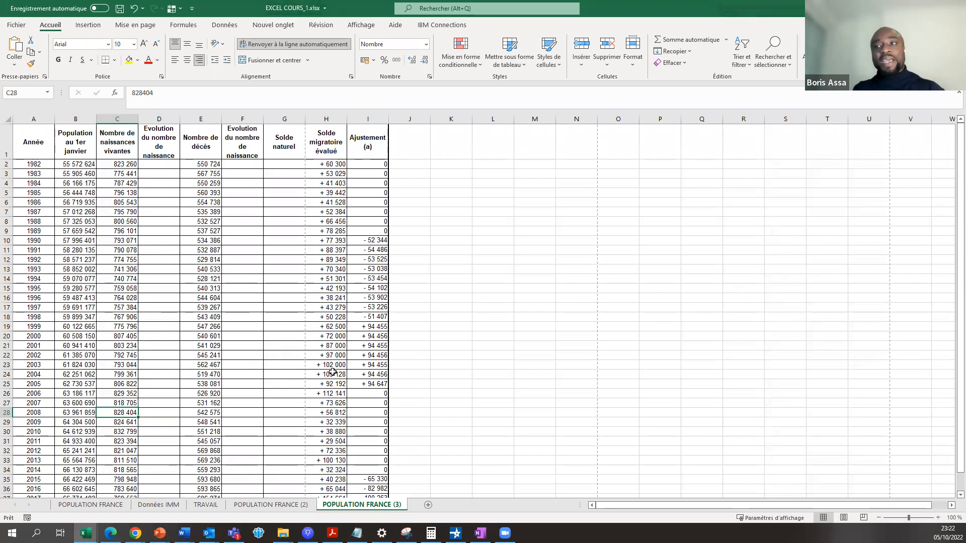
Copy the POPULATION FRANCE (3) sheet into the Classeur1 workbook, placing it last
{"action": "right_click", "coordinate": [365, 506]}
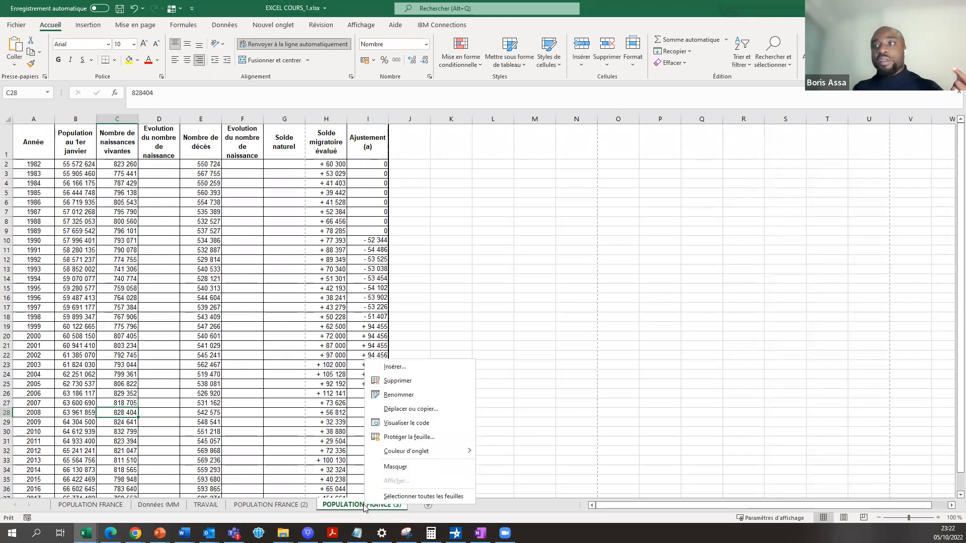
{"action": "left_click", "coordinate": [415, 409]}
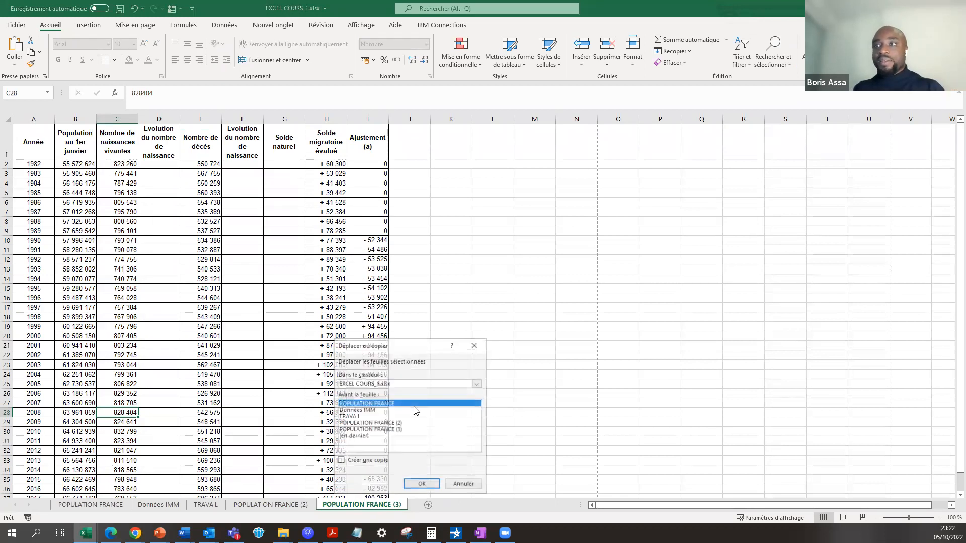
{"action": "left_click", "coordinate": [477, 383]}
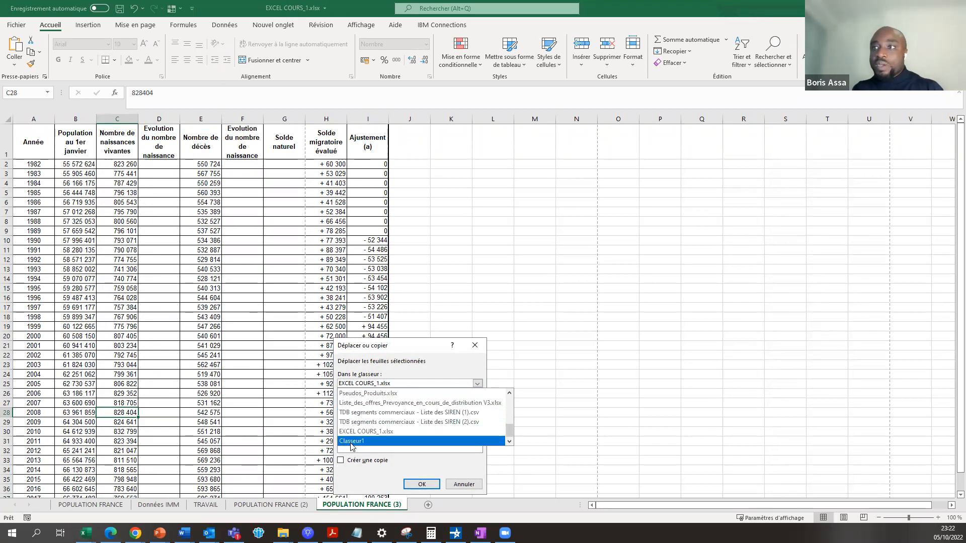
{"action": "left_click", "coordinate": [352, 441]}
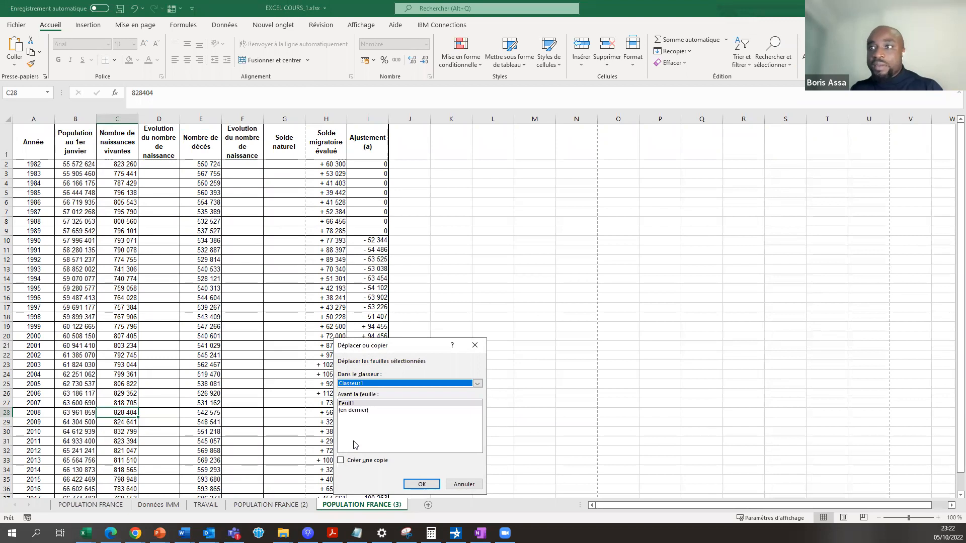
{"action": "left_click", "coordinate": [355, 411]}
{"action": "left_click", "coordinate": [341, 463]}
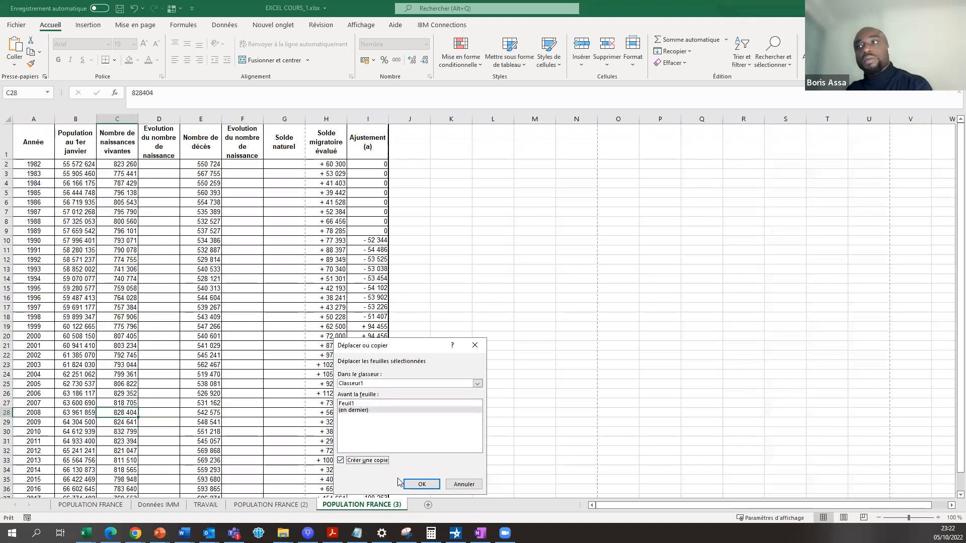
{"action": "left_click", "coordinate": [421, 484]}
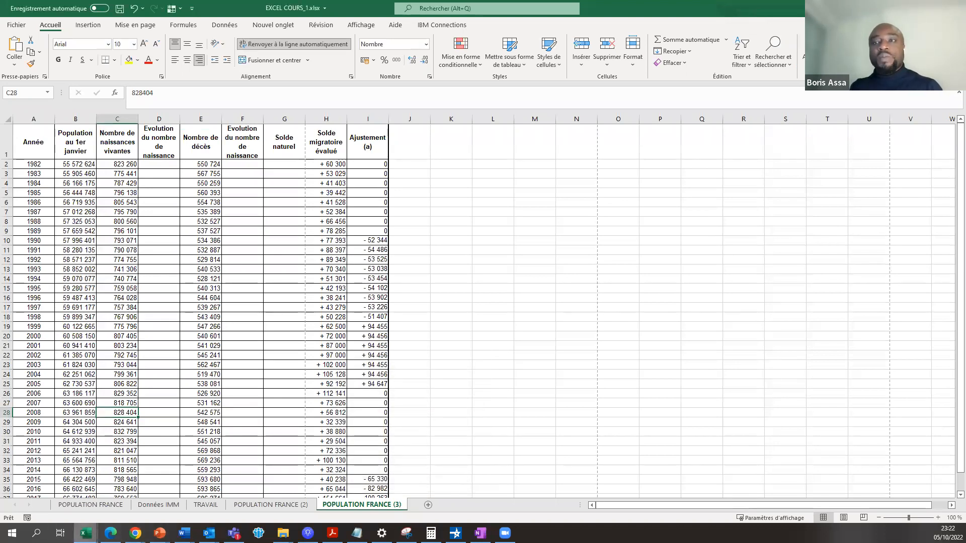
Switch to the Classeur1 workbook and inspect the data in the copied population sheet
{"action": "left_click", "coordinate": [85, 533]}
{"action": "left_click", "coordinate": [80, 515]}
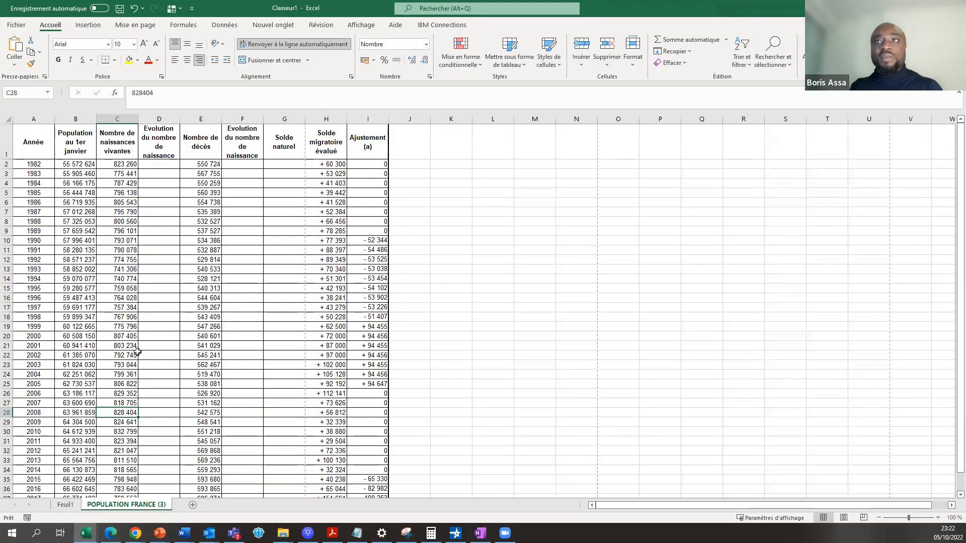
{"action": "left_click", "coordinate": [134, 355]}
{"action": "left_click", "coordinate": [151, 470]}
{"action": "left_click", "coordinate": [111, 403]}
{"action": "left_click", "coordinate": [114, 288]}
{"action": "left_click", "coordinate": [131, 220]}
{"action": "left_click", "coordinate": [187, 235]}
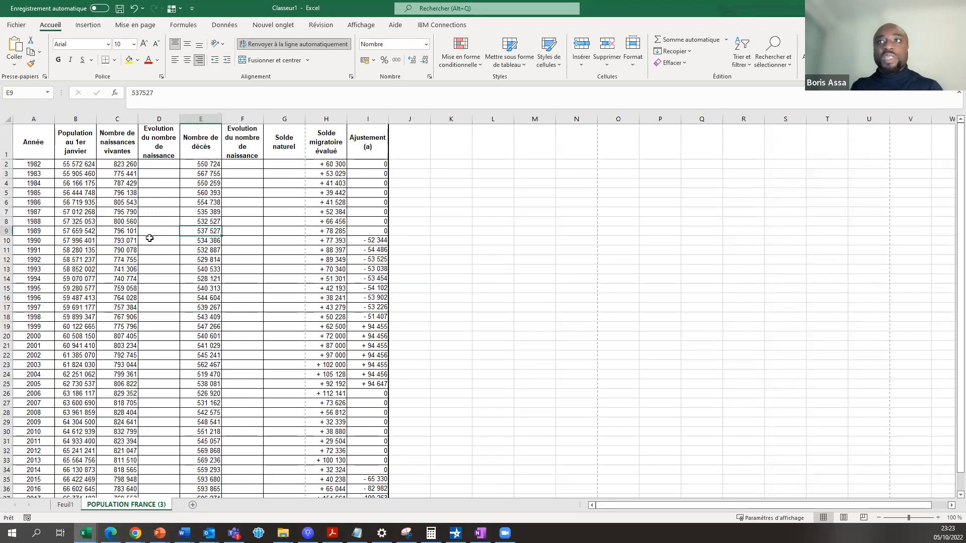
{"action": "left_click", "coordinate": [103, 230]}
{"action": "left_click", "coordinate": [116, 269]}
{"action": "left_click", "coordinate": [116, 298]}
{"action": "left_click", "coordinate": [80, 343]}
{"action": "left_click", "coordinate": [92, 286]}
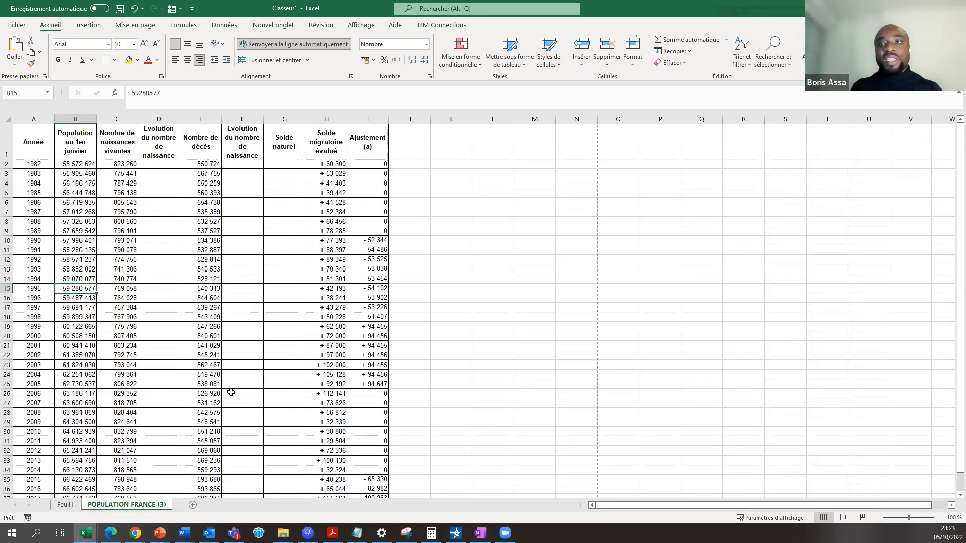
Rename the copied sheet in Classeur1 as POPULATION FRANCE, without the number in parentheses
{"action": "right_click", "coordinate": [153, 507]}
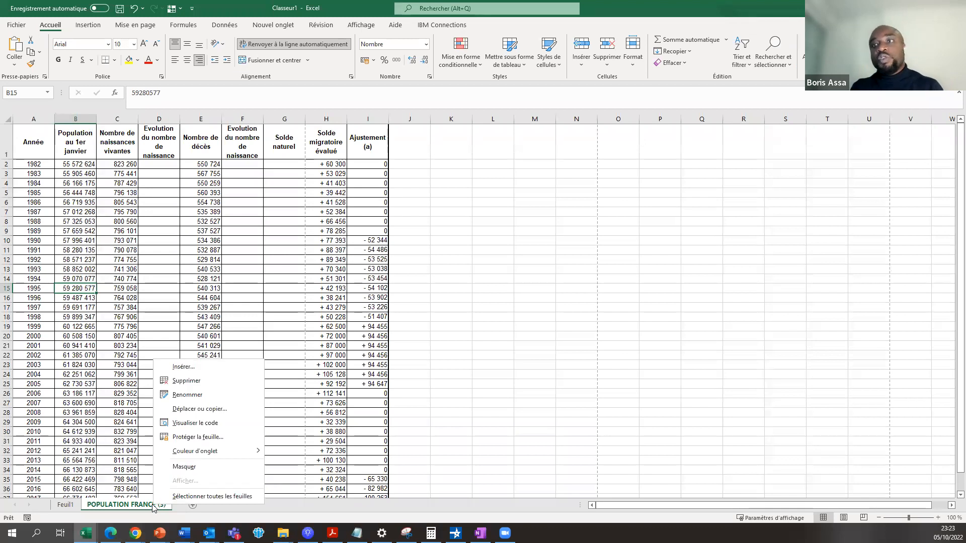
{"action": "left_click", "coordinate": [197, 401]}
{"action": "key", "text": "Return"}
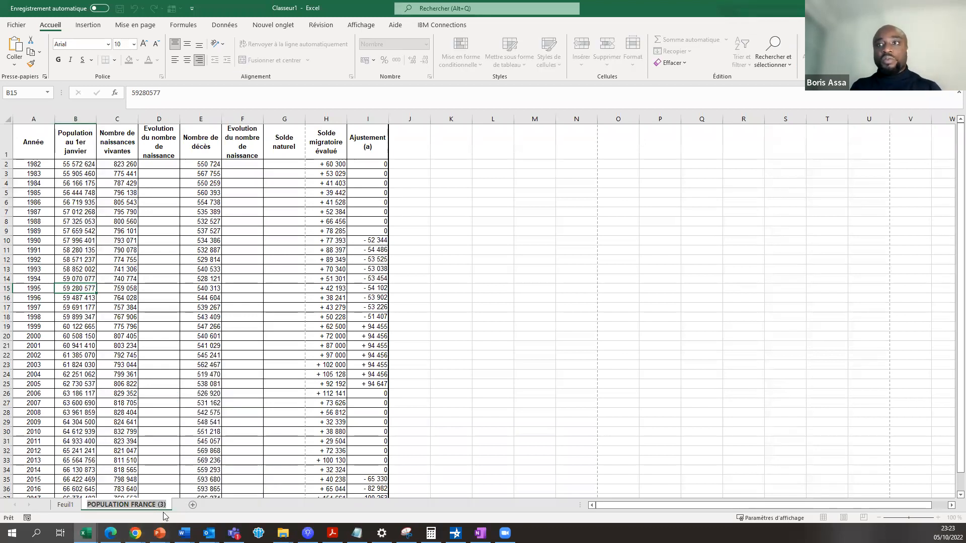
{"action": "double_click", "coordinate": [165, 504]}
{"action": "left_click", "coordinate": [165, 504]}
{"action": "key", "text": "BackSpace"}
{"action": "key", "text": "BackSpace"}
{"action": "key", "text": "BackSpace"}
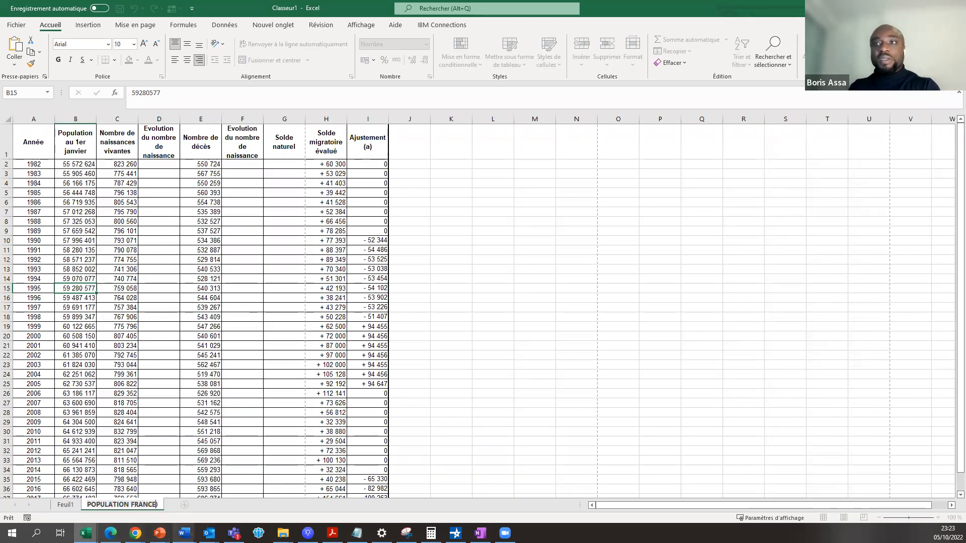
{"action": "key", "text": "Delete"}
{"action": "left_click", "coordinate": [173, 412]}
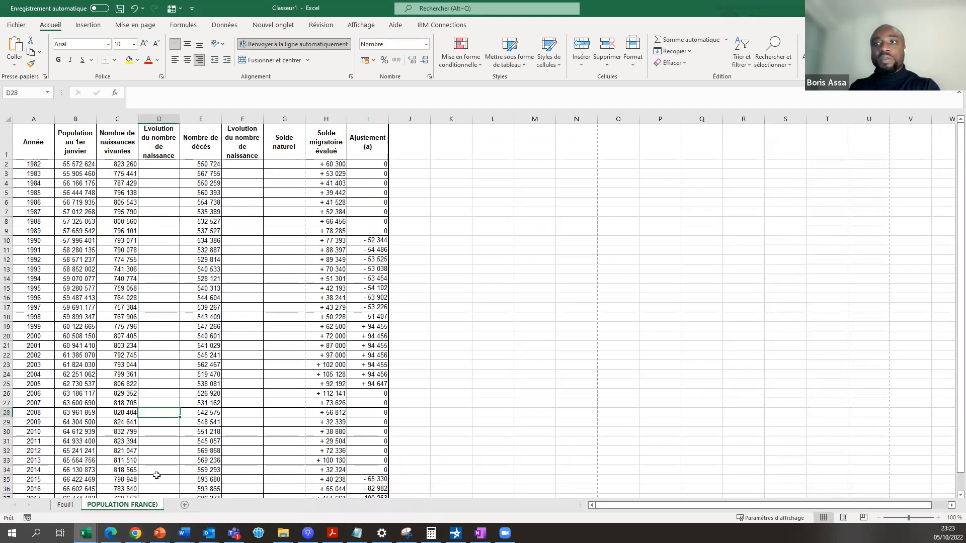
{"action": "right_click", "coordinate": [157, 505]}
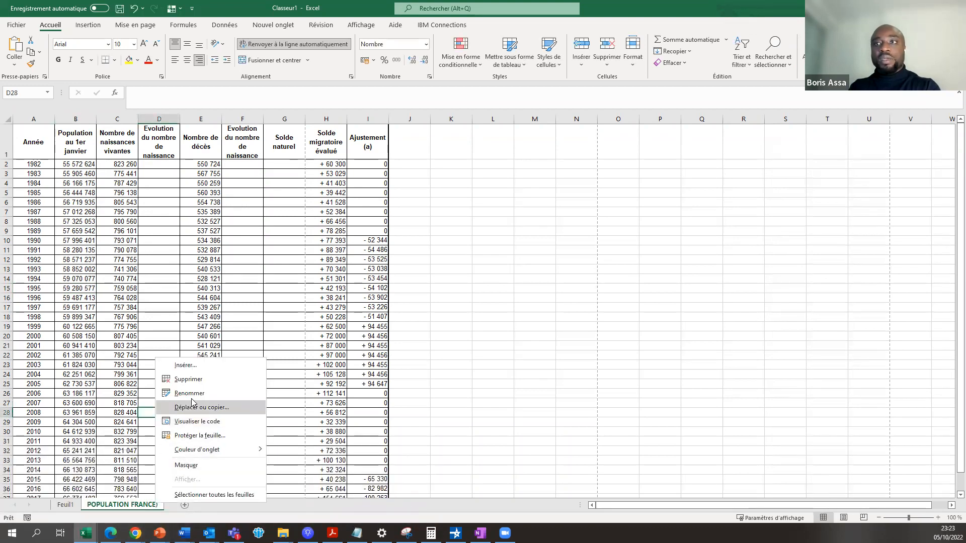
{"action": "left_click", "coordinate": [176, 393]}
{"action": "key", "text": "BackSpace"}
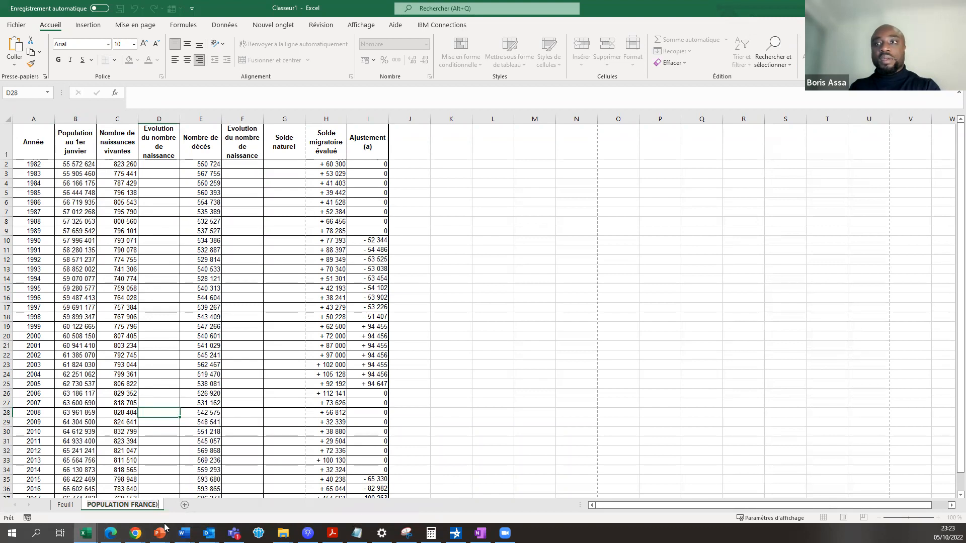
{"action": "left_click", "coordinate": [164, 432]}
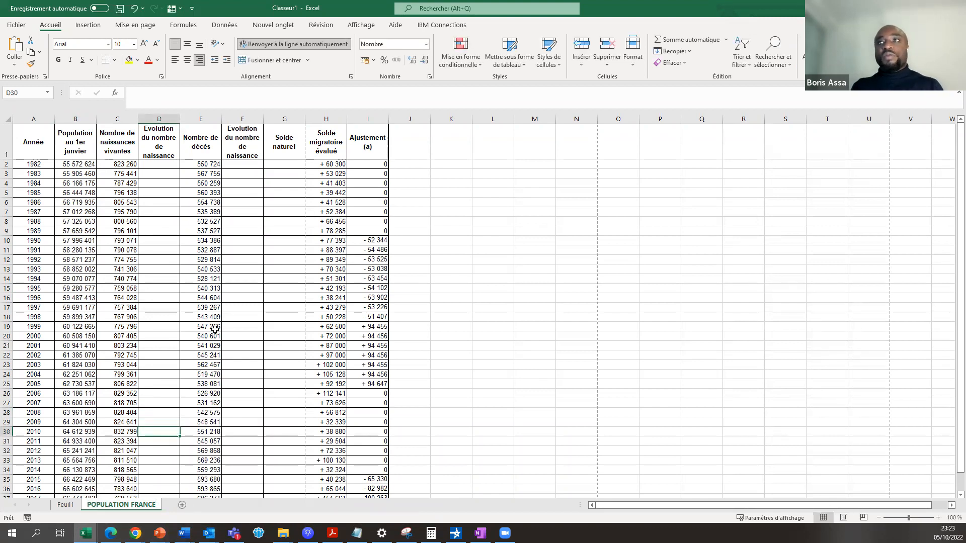
{"action": "left_click", "coordinate": [233, 287]}
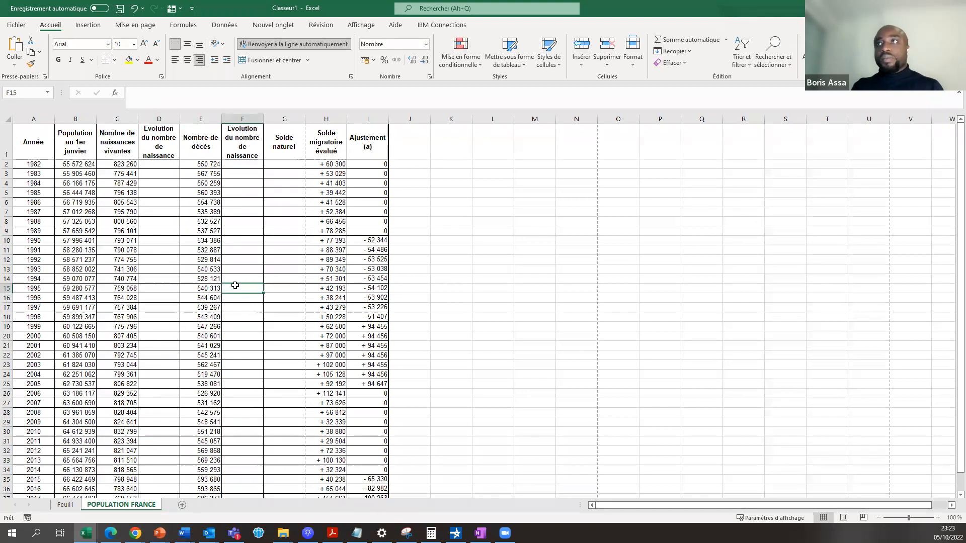
{"action": "left_click", "coordinate": [279, 260]}
{"action": "left_click", "coordinate": [201, 242]}
{"action": "left_click", "coordinate": [130, 232]}
{"action": "left_click", "coordinate": [158, 267]}
{"action": "left_click", "coordinate": [237, 266]}
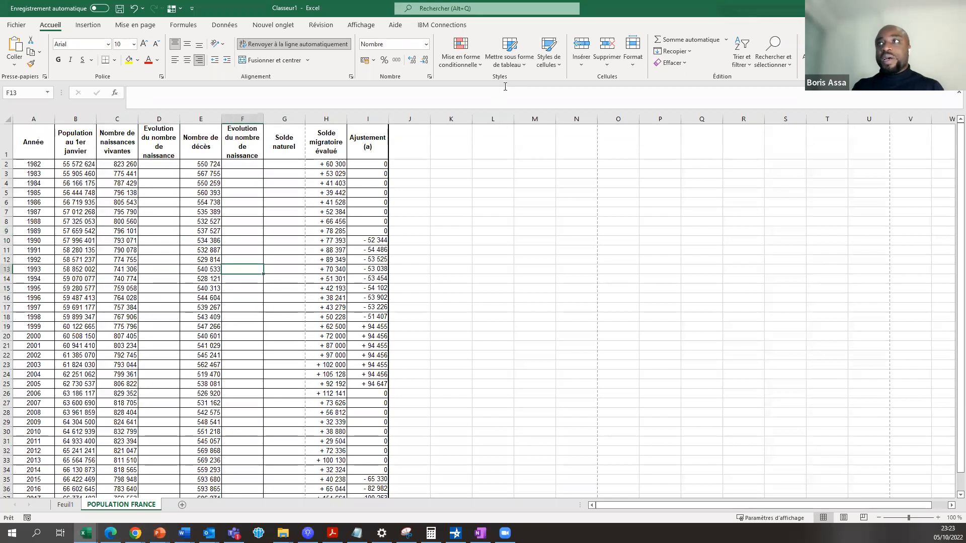
{"action": "left_click", "coordinate": [206, 252]}
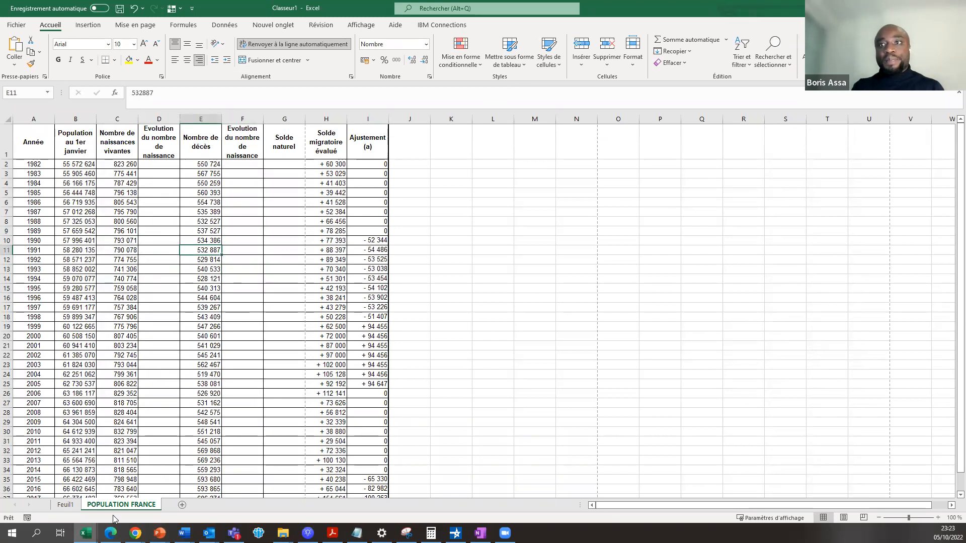
Return to EXCEL COURS_1.xlsx and look through its original sheets and the two POPULATION FRANCE copies
{"action": "left_click", "coordinate": [86, 533]}
{"action": "left_click", "coordinate": [65, 498]}
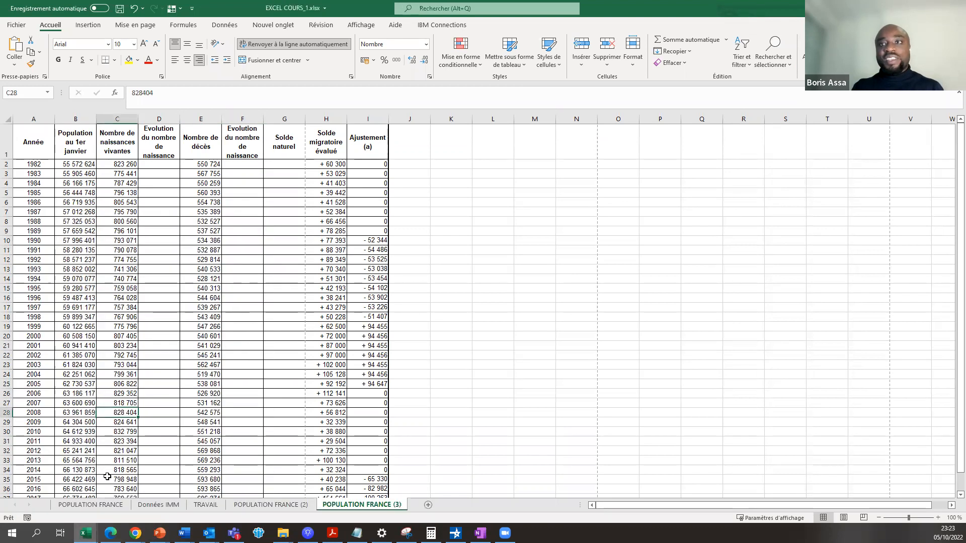
{"action": "left_click", "coordinate": [212, 286]}
{"action": "left_click", "coordinate": [334, 307]}
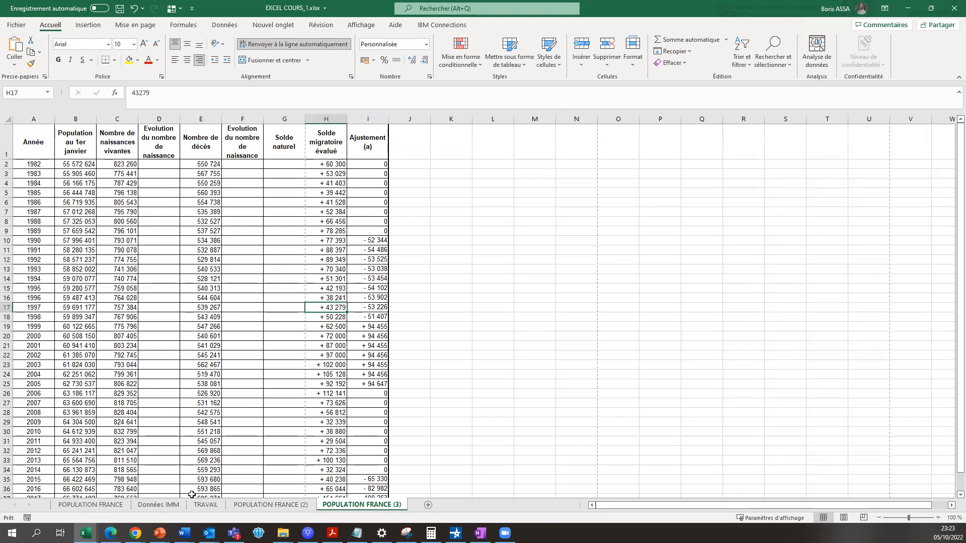
{"action": "left_click", "coordinate": [94, 507]}
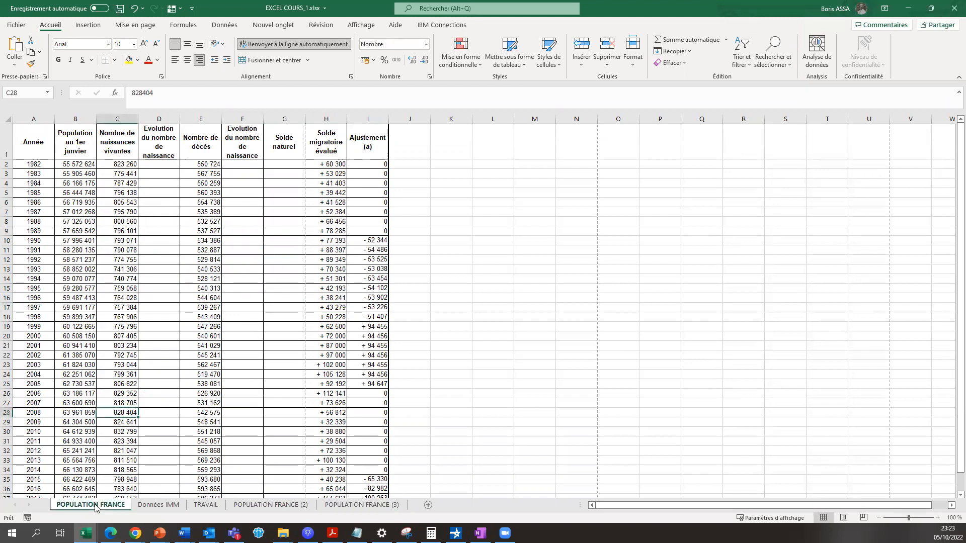
{"action": "left_click", "coordinate": [157, 506]}
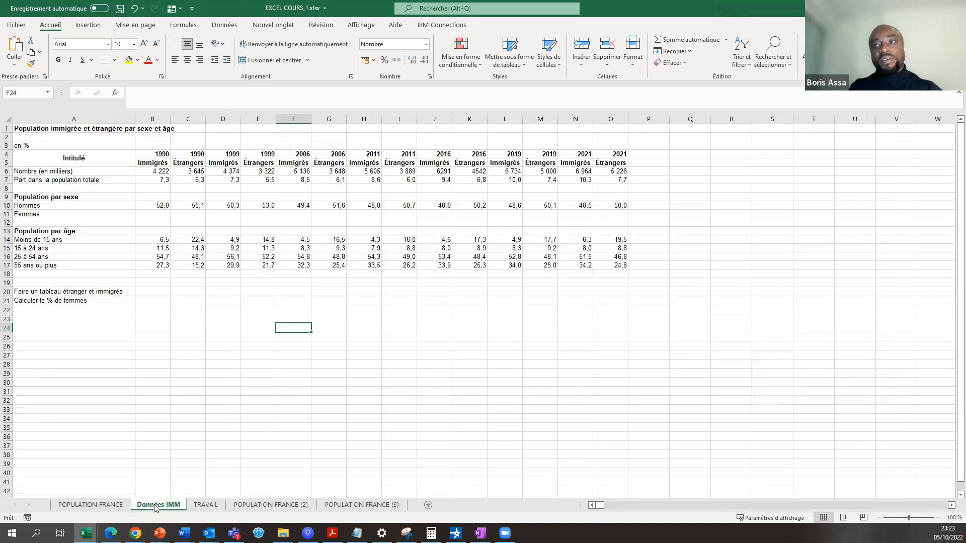
{"action": "left_click", "coordinate": [203, 506]}
{"action": "left_click", "coordinate": [254, 506]}
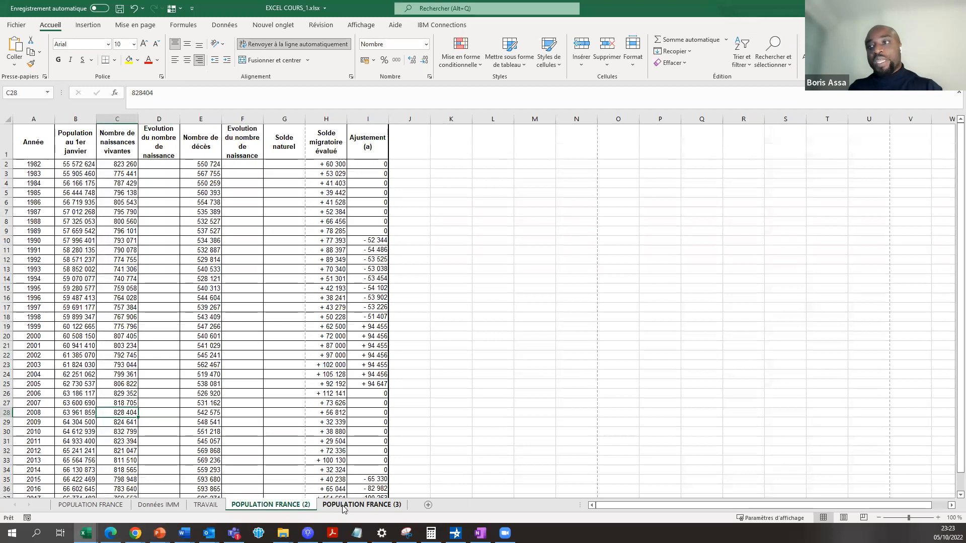
{"action": "left_click", "coordinate": [342, 505]}
{"action": "left_click", "coordinate": [290, 508]}
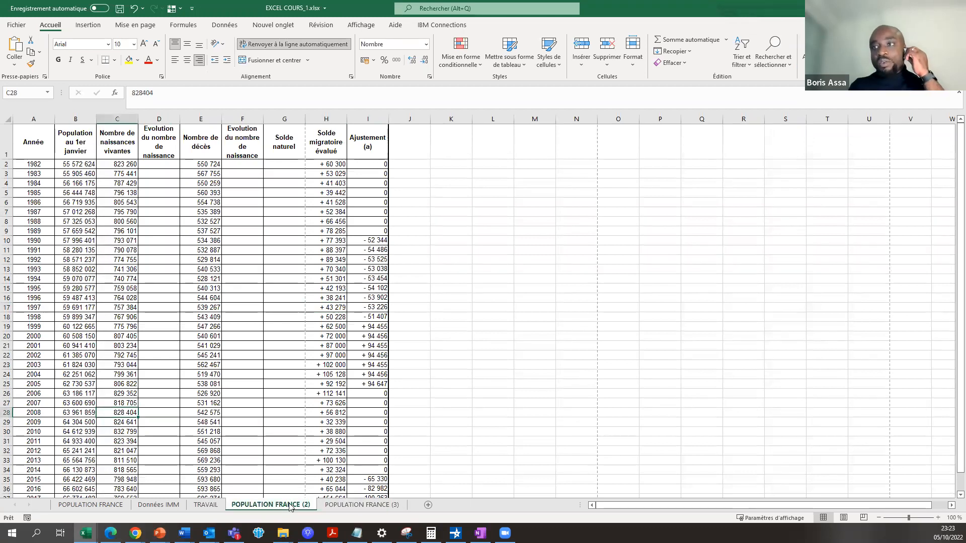
Delete the POPULATION FRANCE (3) sheet from EXCEL COURS_1.xlsx and confirm the permanent removal
{"action": "left_click", "coordinate": [337, 506]}
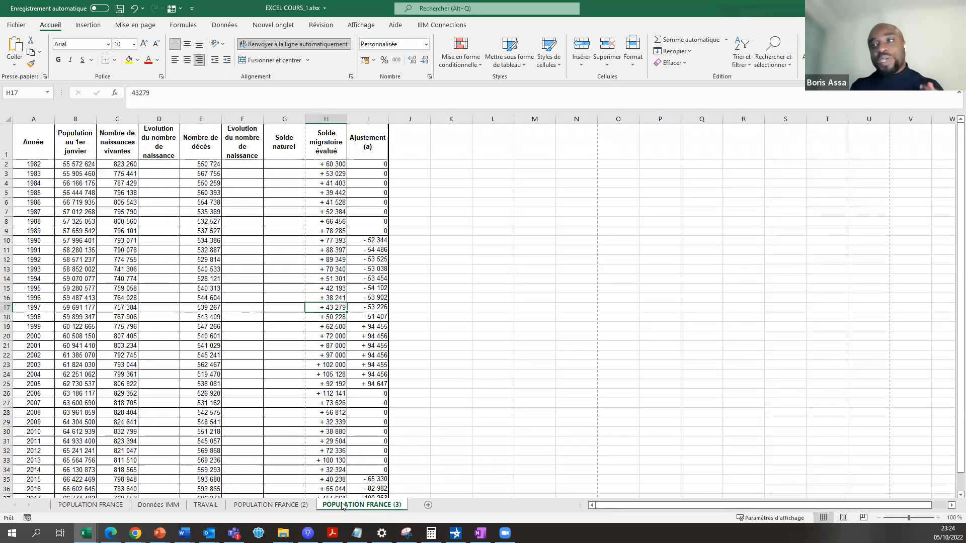
{"action": "right_click", "coordinate": [342, 506]}
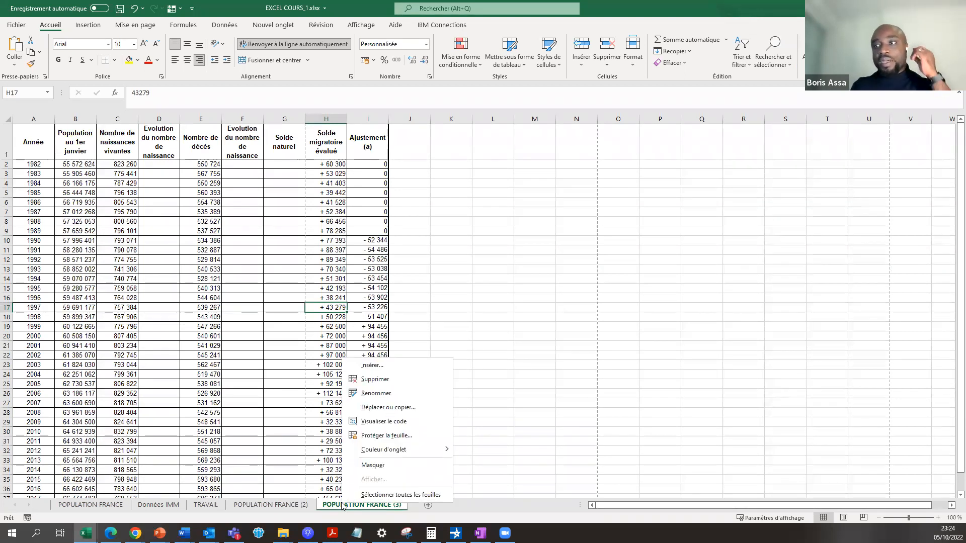
{"action": "left_click", "coordinate": [384, 385]}
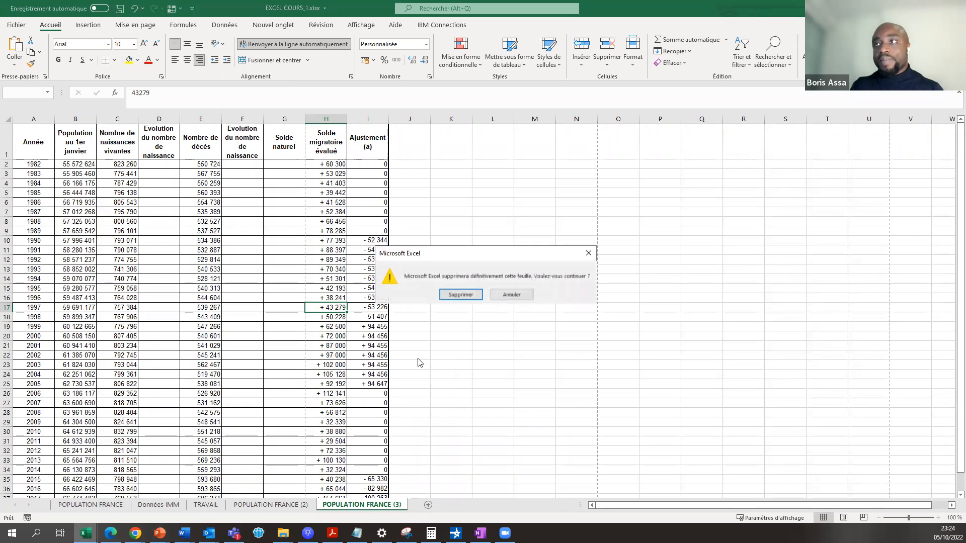
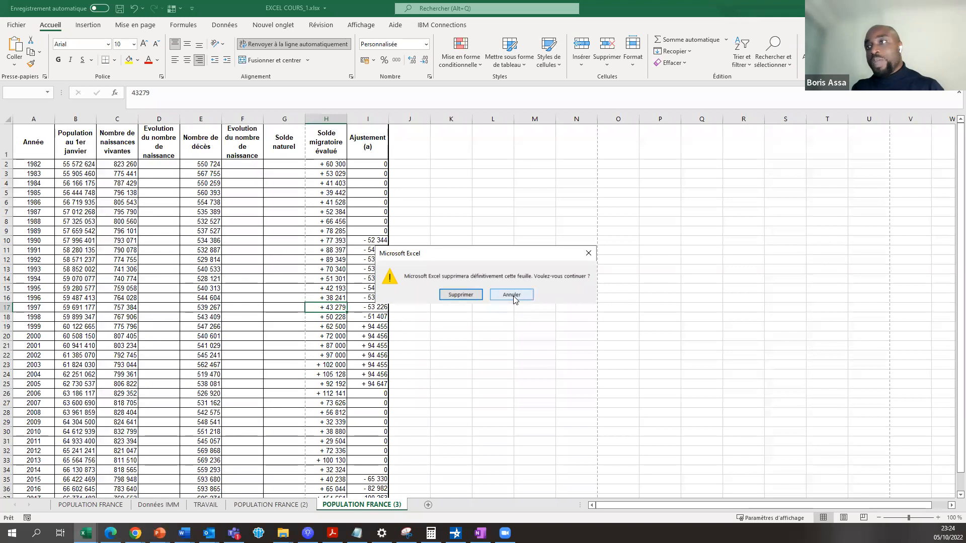
{"action": "left_click", "coordinate": [455, 297]}
{"action": "left_click", "coordinate": [302, 355]}
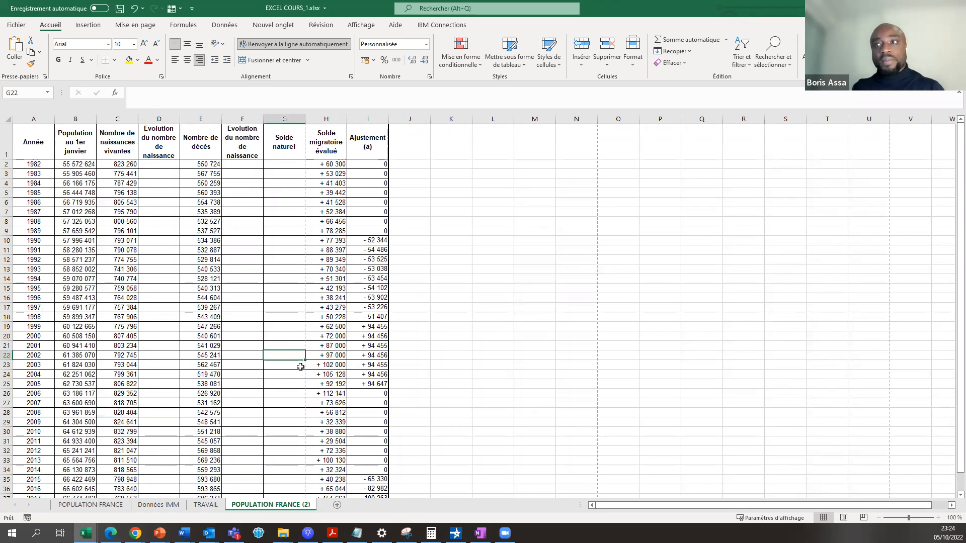
Delete the POPULATION FRANCE (2) sheet from EXCEL COURS_1.xlsx and confirm the permanent removal
{"action": "right_click", "coordinate": [262, 508]}
{"action": "left_click", "coordinate": [262, 509]}
{"action": "right_click", "coordinate": [261, 510]}
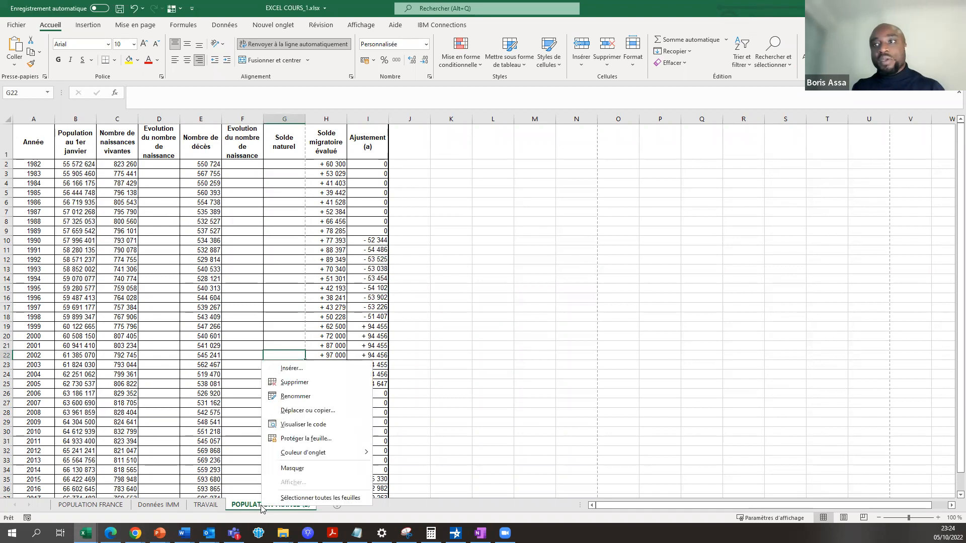
{"action": "left_click", "coordinate": [306, 383]}
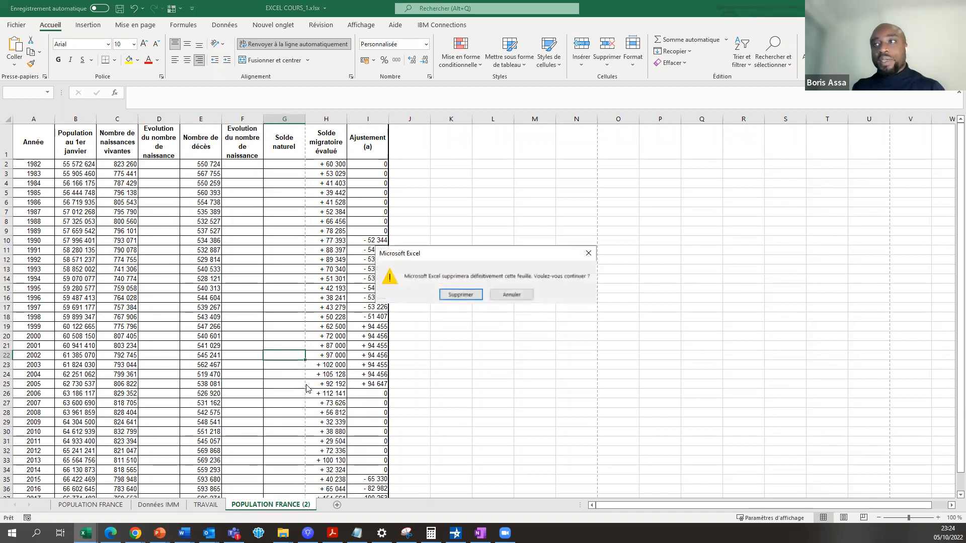
{"action": "left_click", "coordinate": [467, 296]}
Return to the POPULATION FRANCE sheet and select cell C4 in the live births column
{"action": "left_click", "coordinate": [168, 330]}
{"action": "left_click", "coordinate": [101, 289]}
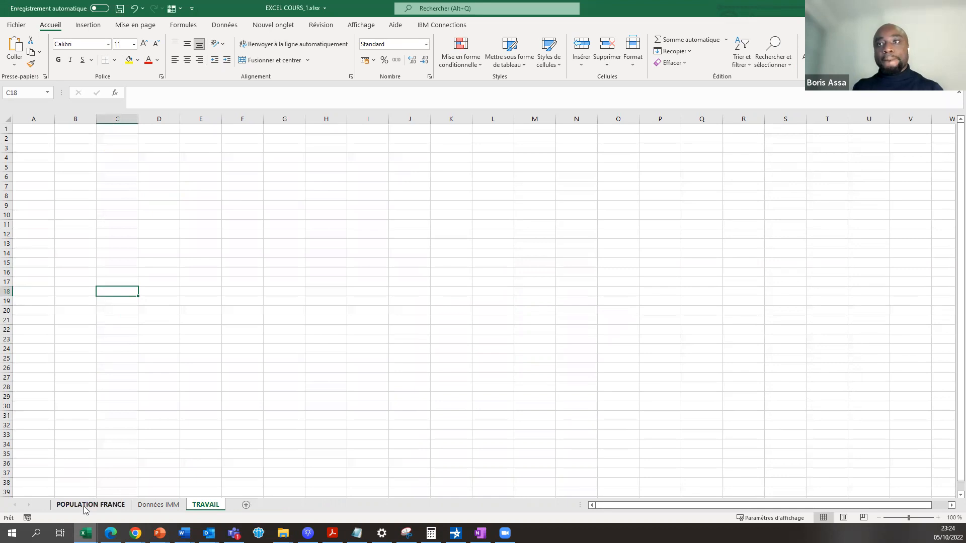
{"action": "left_click", "coordinate": [86, 510]}
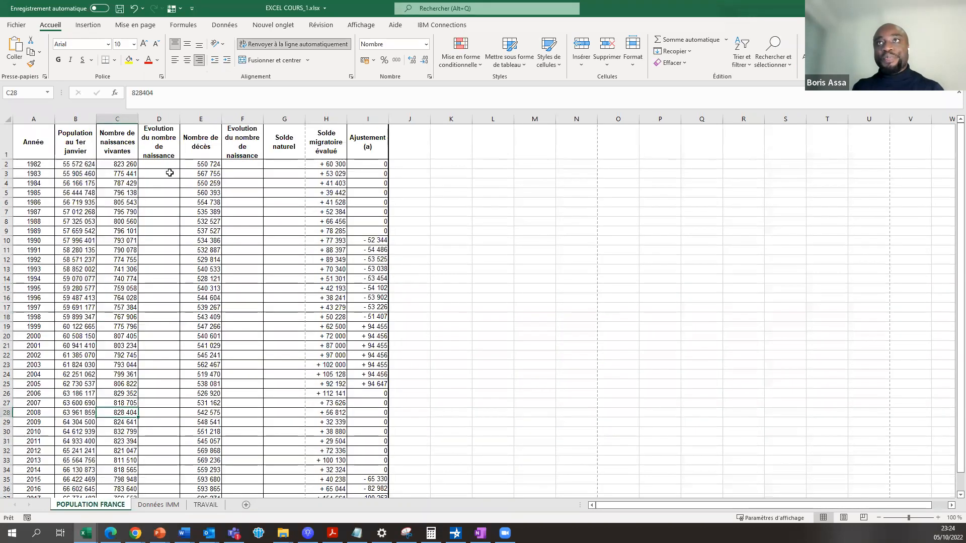
{"action": "left_click", "coordinate": [123, 221]}
{"action": "left_click", "coordinate": [99, 184]}
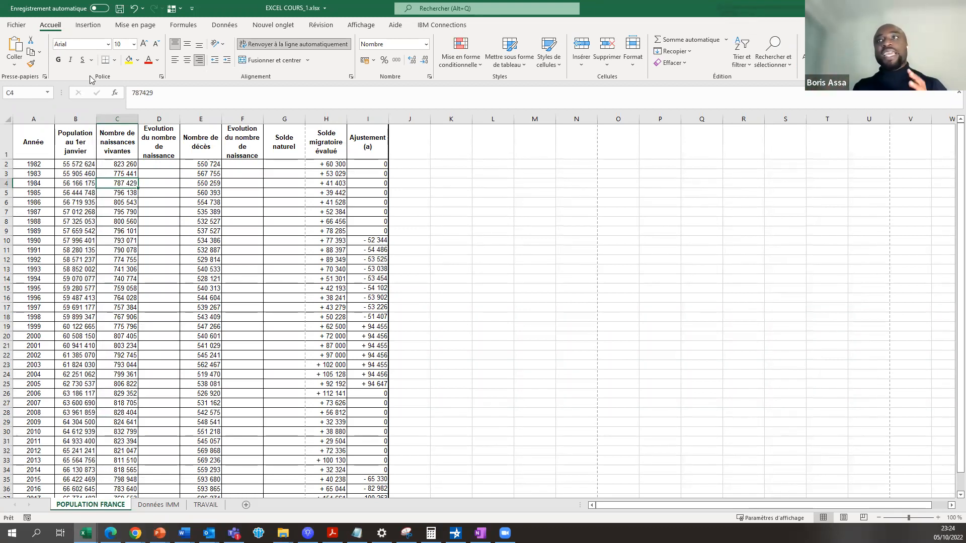
Browse the list of available fonts for the selected cell without applying one
{"action": "left_click", "coordinate": [20, 66]}
{"action": "left_click", "coordinate": [70, 194]}
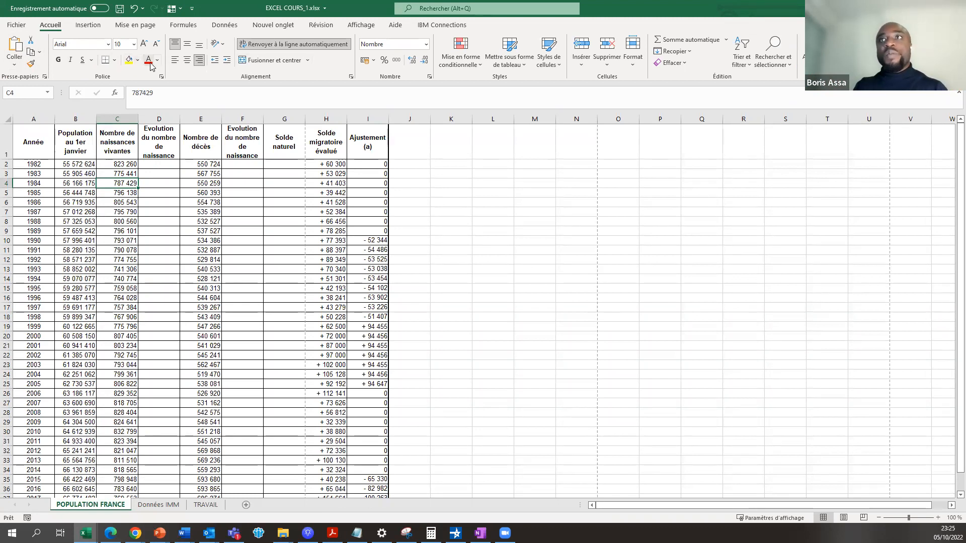
{"action": "left_click", "coordinate": [107, 44]}
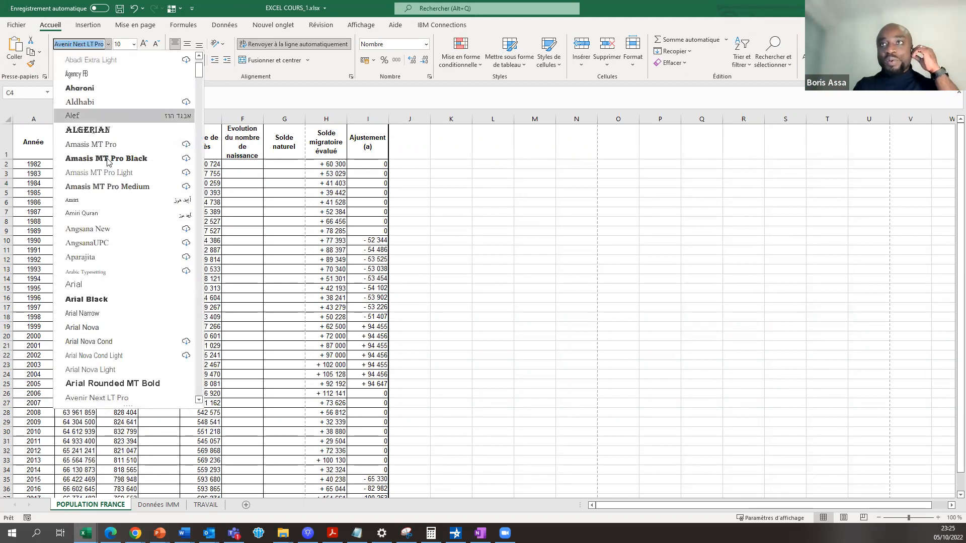
{"action": "key", "text": "Escape"}
Set the font of the Année header in cell A1 to Bahnschrift SemiBold
{"action": "left_click", "coordinate": [27, 142]}
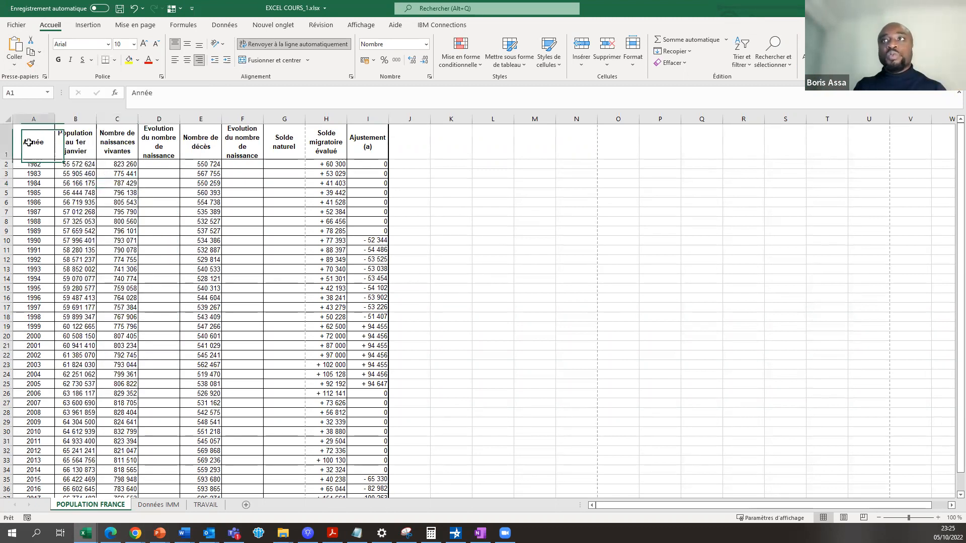
{"action": "left_click", "coordinate": [50, 223]}
{"action": "left_click", "coordinate": [44, 196]}
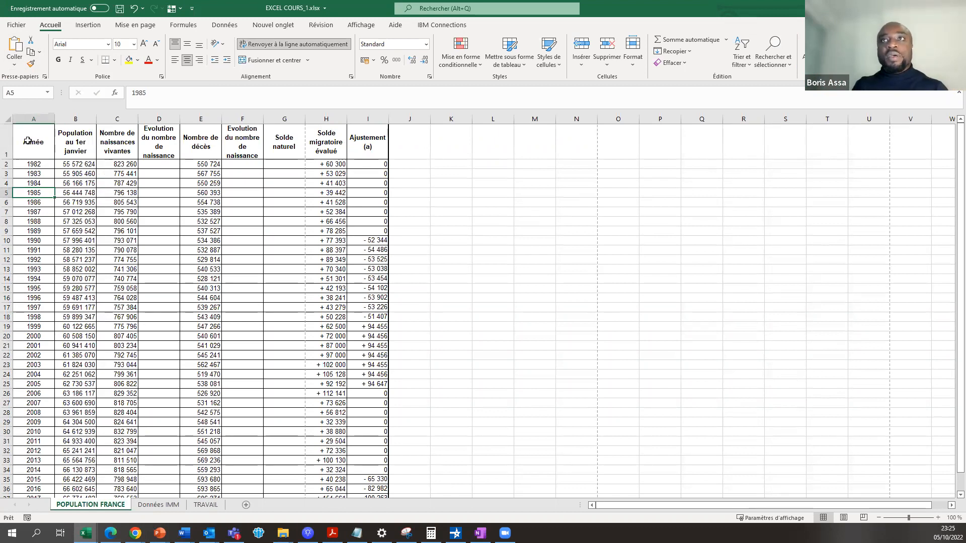
{"action": "left_click", "coordinate": [28, 142]}
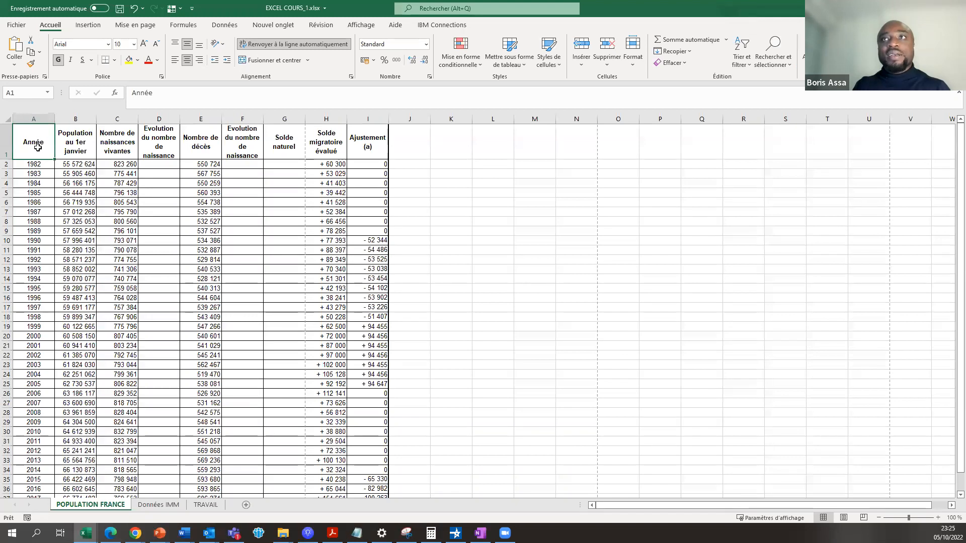
{"action": "left_click", "coordinate": [34, 117]}
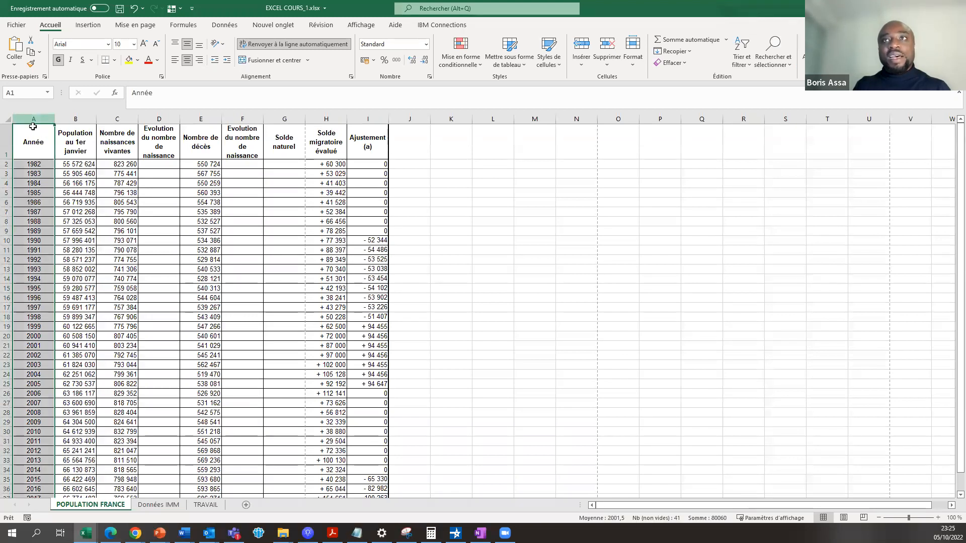
{"action": "left_click", "coordinate": [7, 142]}
{"action": "left_click", "coordinate": [45, 143]}
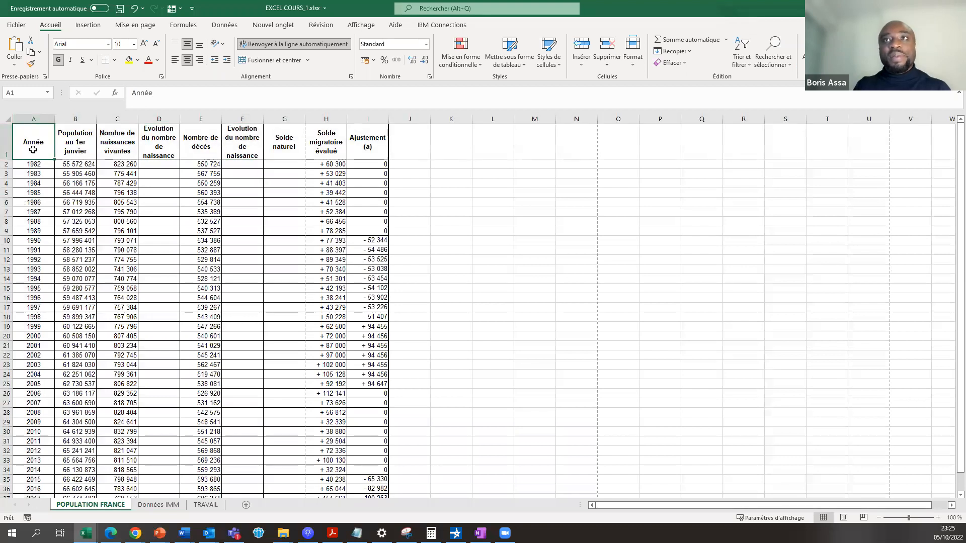
{"action": "left_click", "coordinate": [108, 44]}
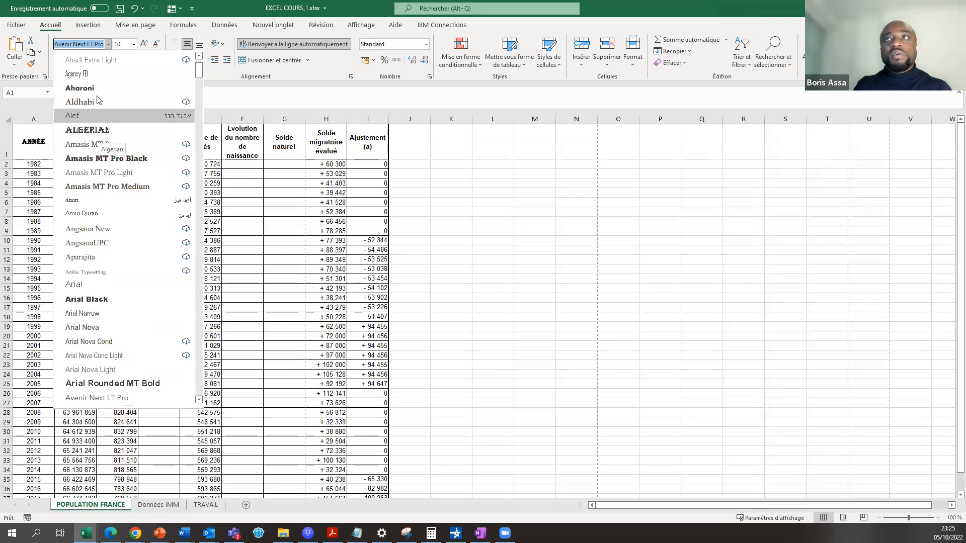
{"action": "scroll", "coordinate": [115, 282], "scroll_direction": "down", "scroll_amount": 7}
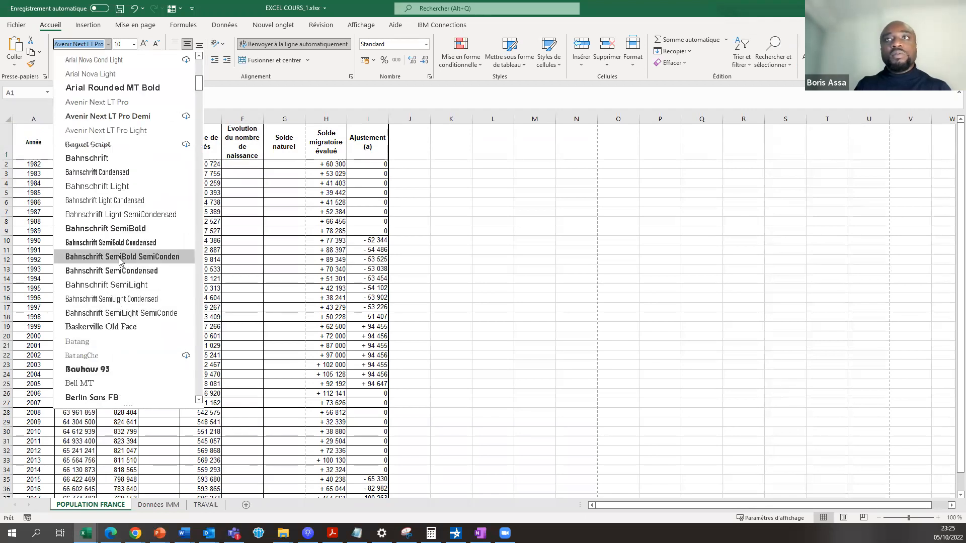
{"action": "left_click", "coordinate": [124, 232]}
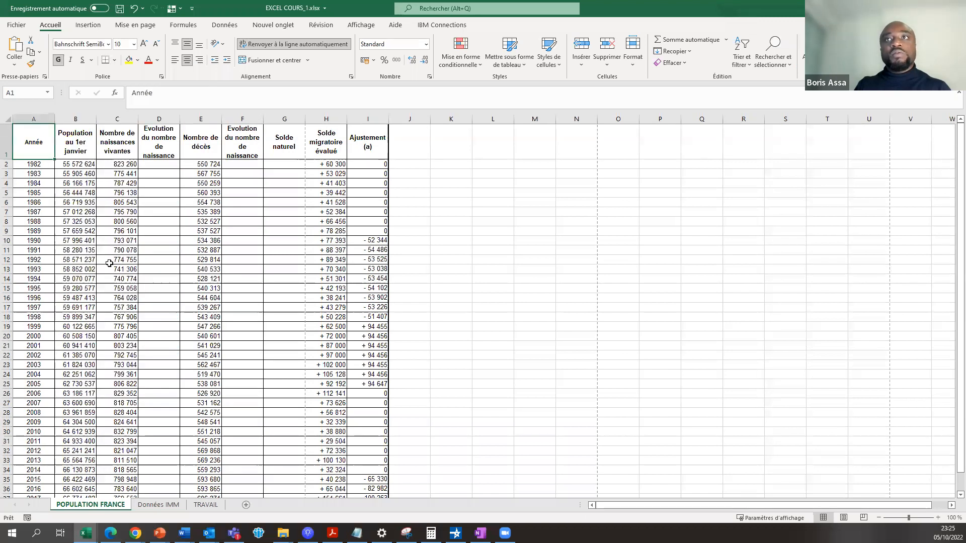
Check the font used by the neighbouring header cells from B1 to G1
{"action": "left_click", "coordinate": [77, 149]}
{"action": "key", "text": "Right"}
{"action": "key", "text": "Right"}
{"action": "key", "text": "Right"}
{"action": "key", "text": "Right"}
{"action": "key", "text": "Right"}
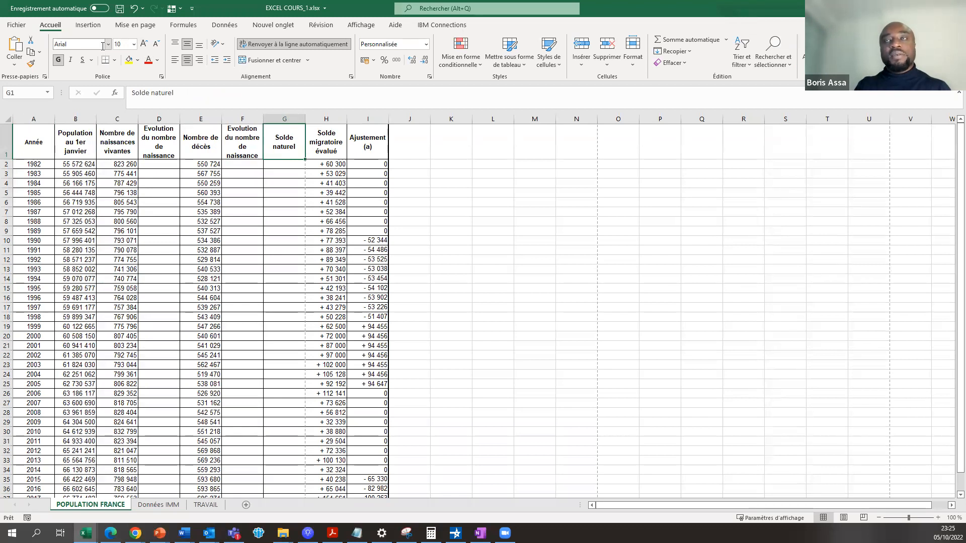
Set the font size of the Année header in cell A1 to 14
{"action": "left_click", "coordinate": [39, 136]}
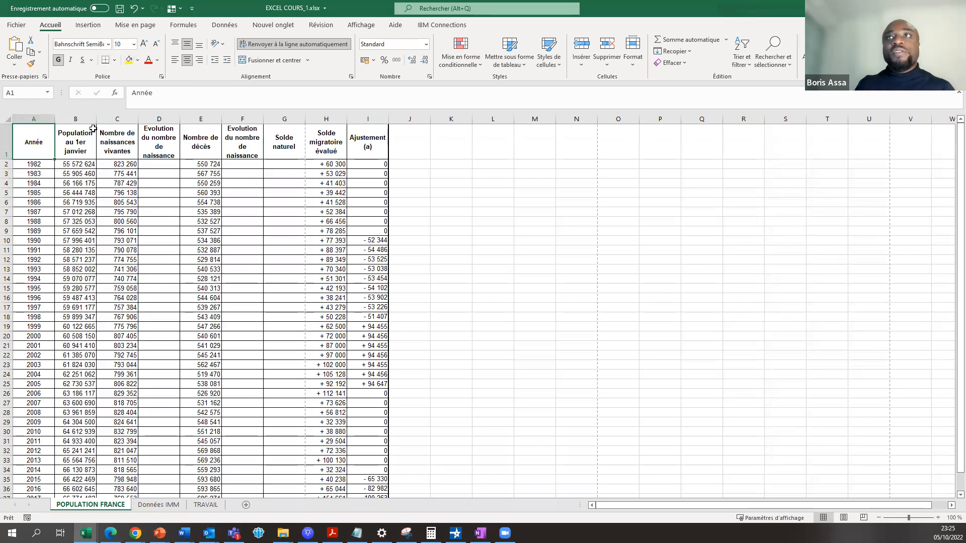
{"action": "left_click", "coordinate": [134, 45]}
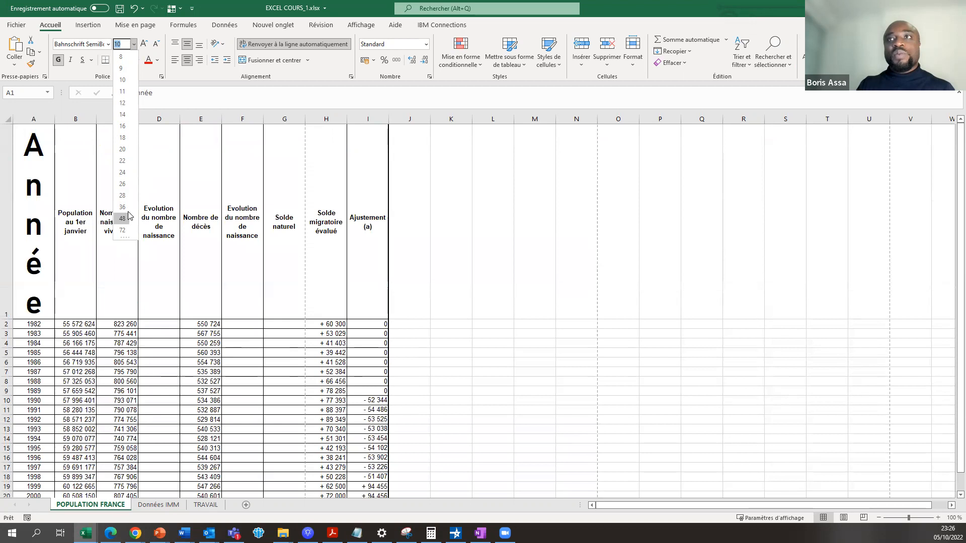
{"action": "left_click", "coordinate": [127, 114]}
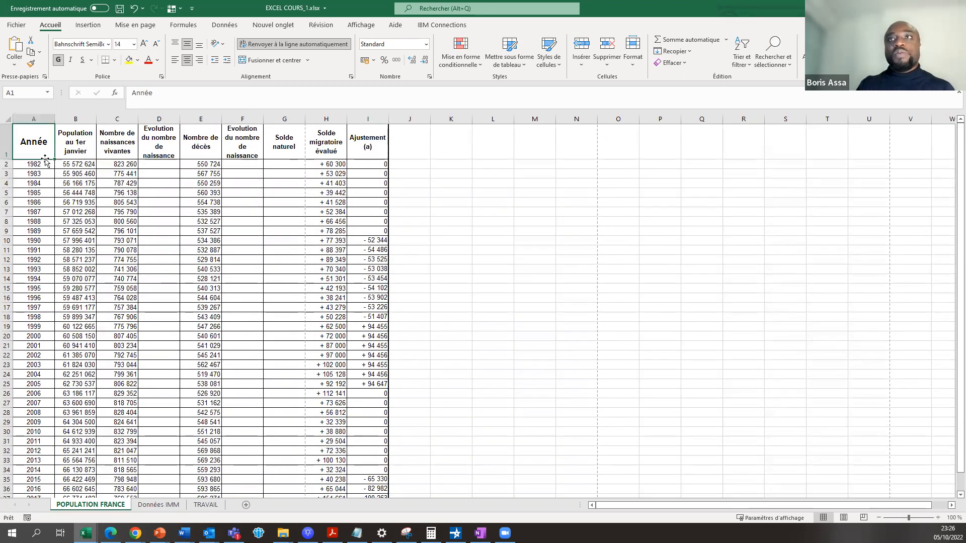
Compare the font and size of the Année header with the other headers in row 1
{"action": "left_click", "coordinate": [64, 198]}
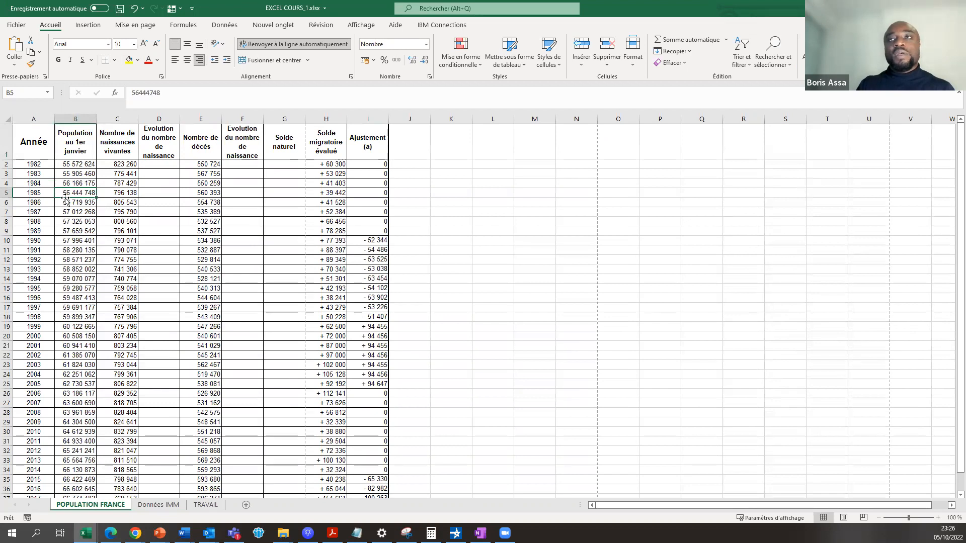
{"action": "left_click", "coordinate": [44, 143]}
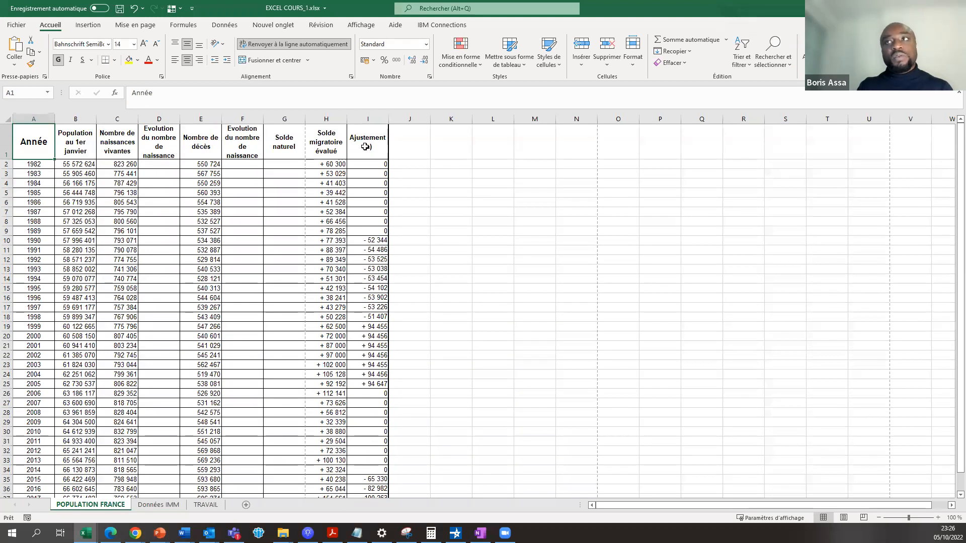
{"action": "left_click_drag", "start_coordinate": [365, 147], "coordinate": [324, 146]}
{"action": "left_click", "coordinate": [67, 147]}
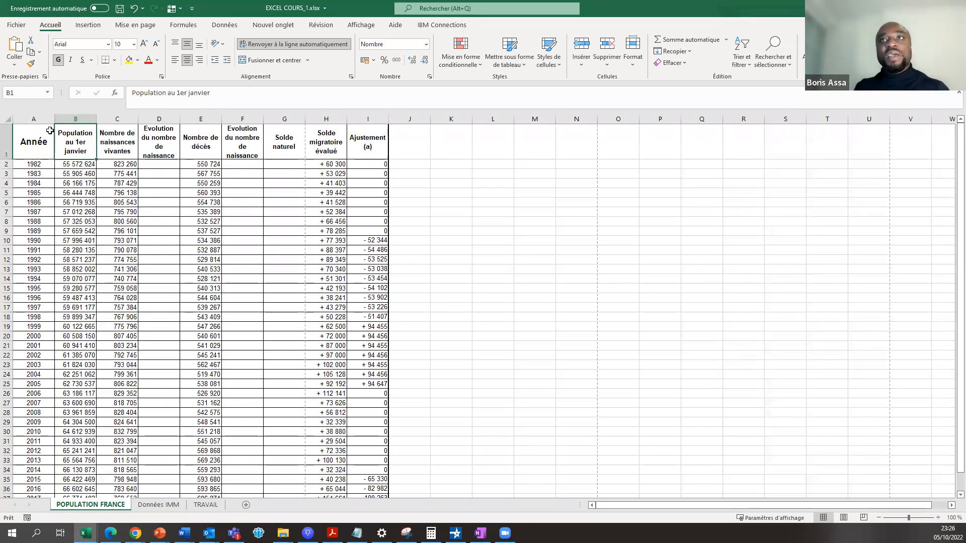
{"action": "left_click", "coordinate": [38, 142]}
{"action": "left_click", "coordinate": [82, 147]}
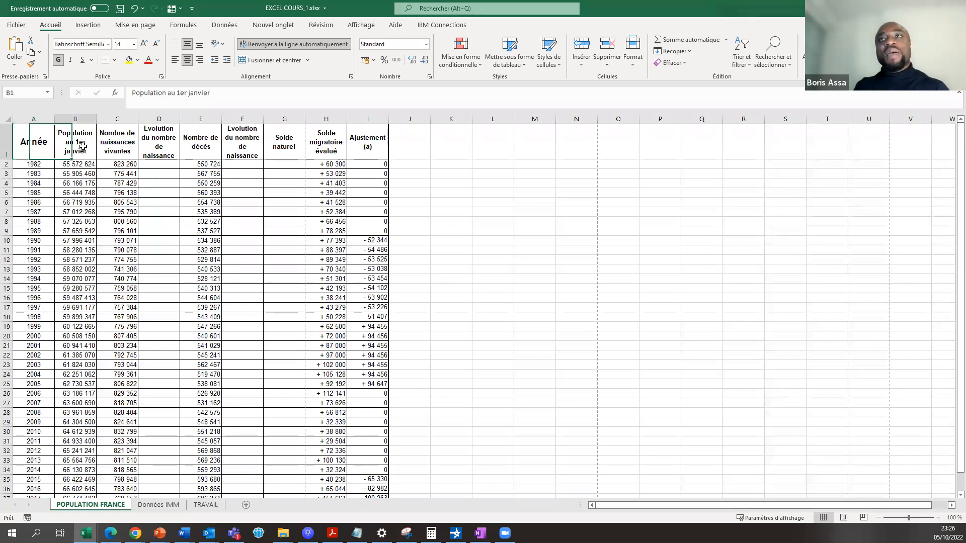
{"action": "left_click", "coordinate": [115, 147]}
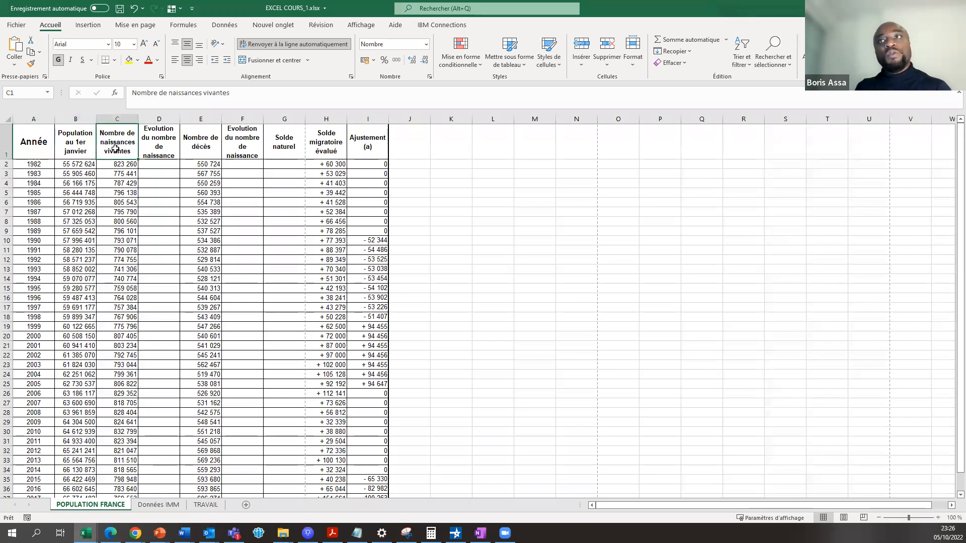
{"action": "left_click", "coordinate": [176, 151]}
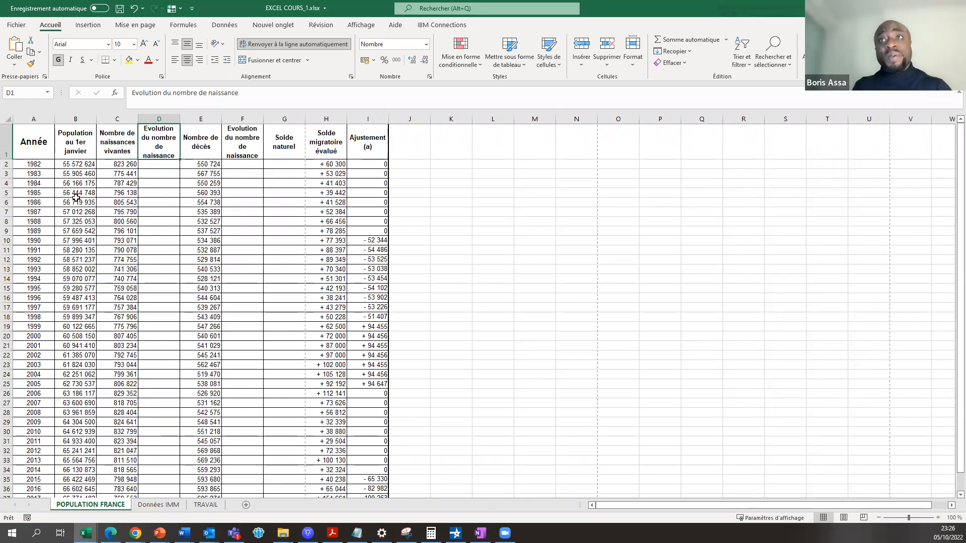
Show which headers still need formatting by selecting B1:I1, entering B1's text for editing, and selecting C1:I1
{"action": "left_click_drag", "start_coordinate": [79, 148], "coordinate": [369, 140]}
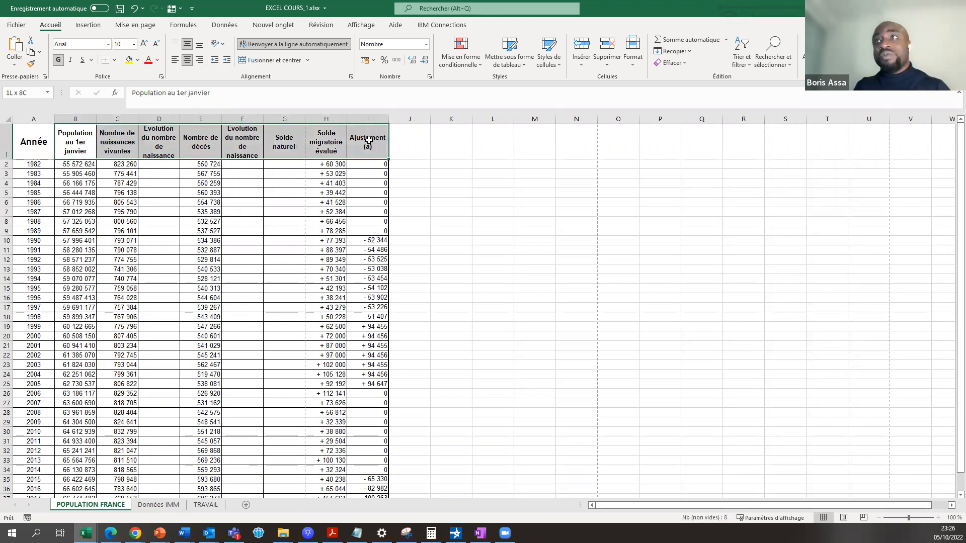
{"action": "left_click", "coordinate": [70, 147]}
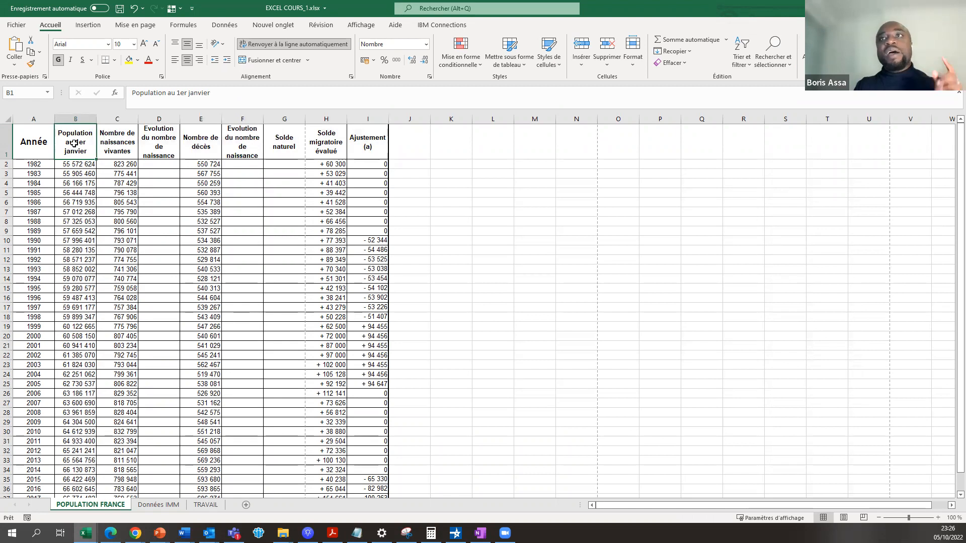
{"action": "double_click", "coordinate": [74, 144]}
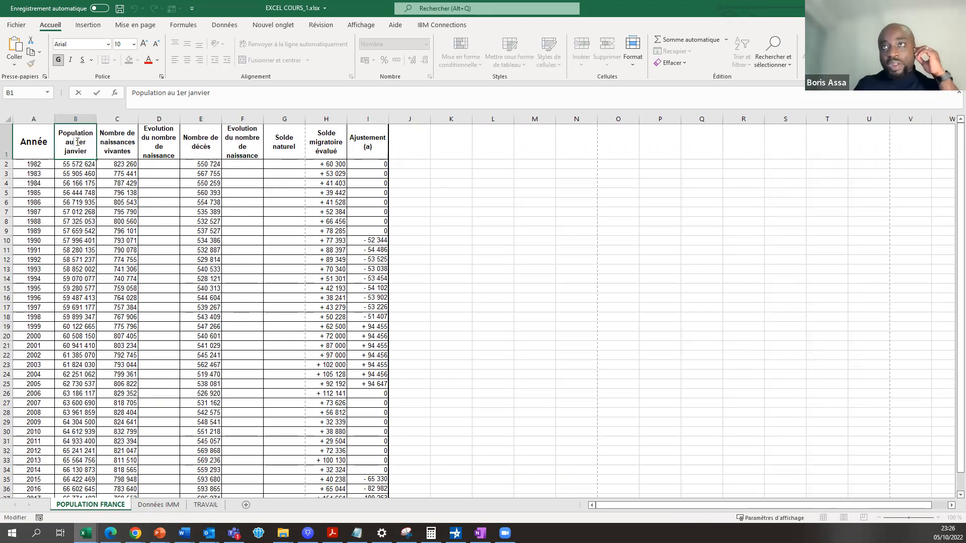
{"action": "left_click", "coordinate": [112, 146]}
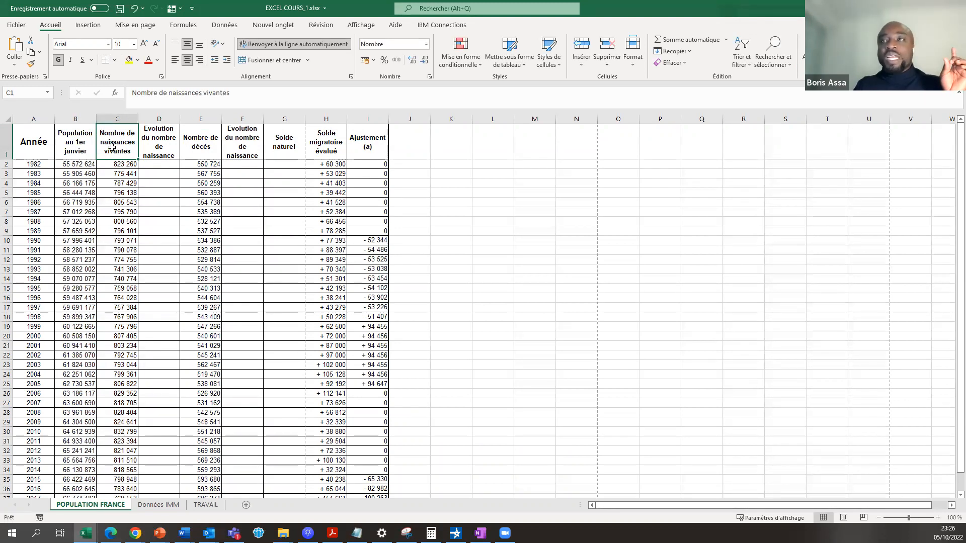
{"action": "left_click_drag", "start_coordinate": [112, 146], "coordinate": [360, 152]}
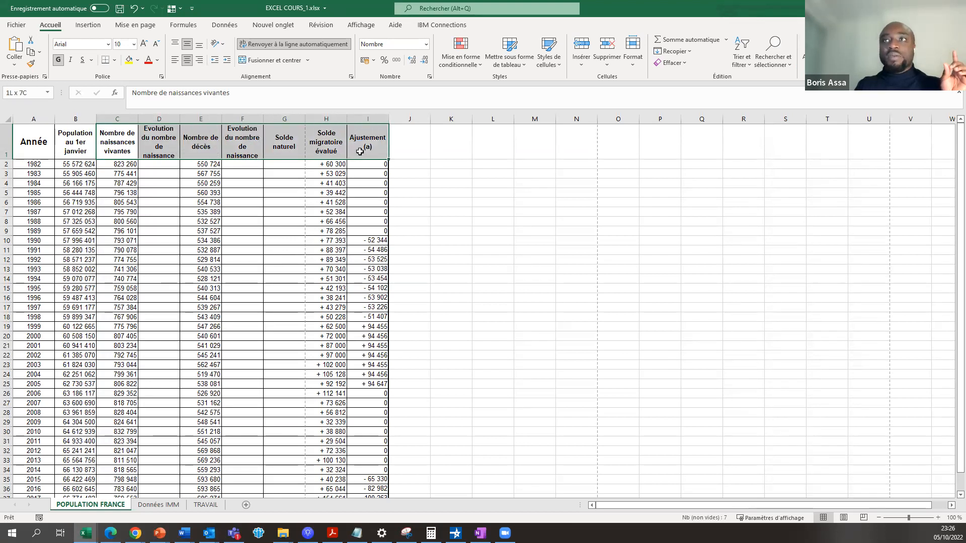
{"action": "left_click", "coordinate": [78, 147]}
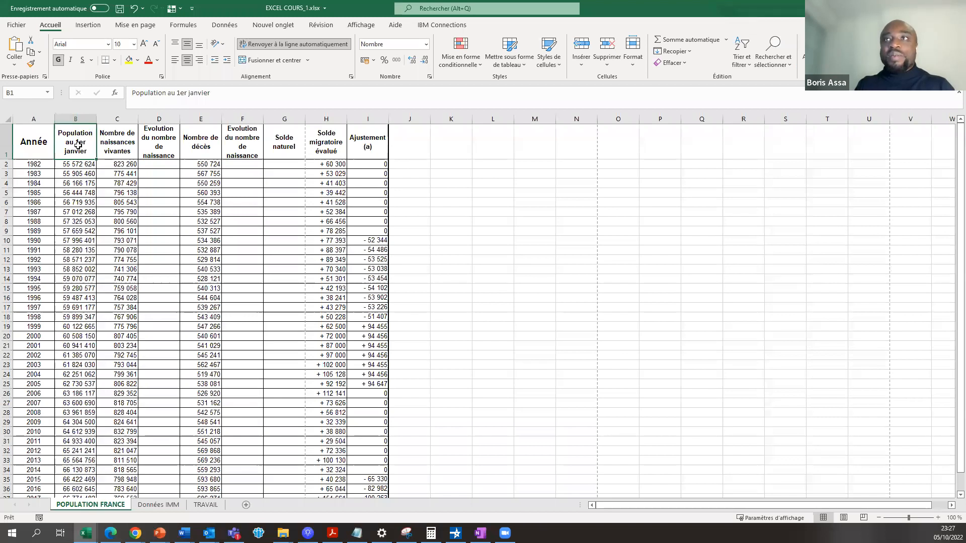
Go through the headers one at a time from C1 to I1, ending on the Population au 1er janvier header
{"action": "left_click", "coordinate": [117, 144]}
{"action": "left_click", "coordinate": [160, 145]}
{"action": "left_click", "coordinate": [201, 144]}
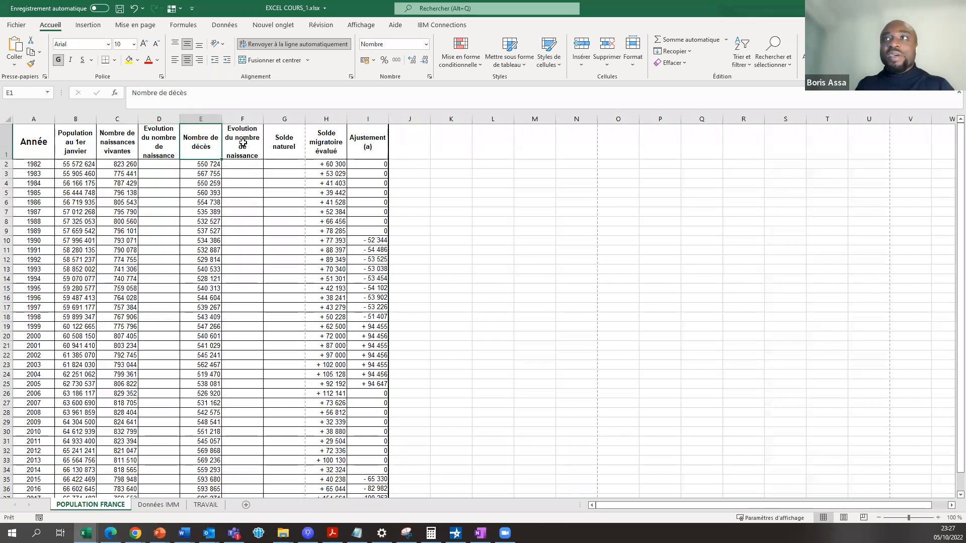
{"action": "left_click", "coordinate": [243, 143]}
{"action": "left_click", "coordinate": [288, 144]}
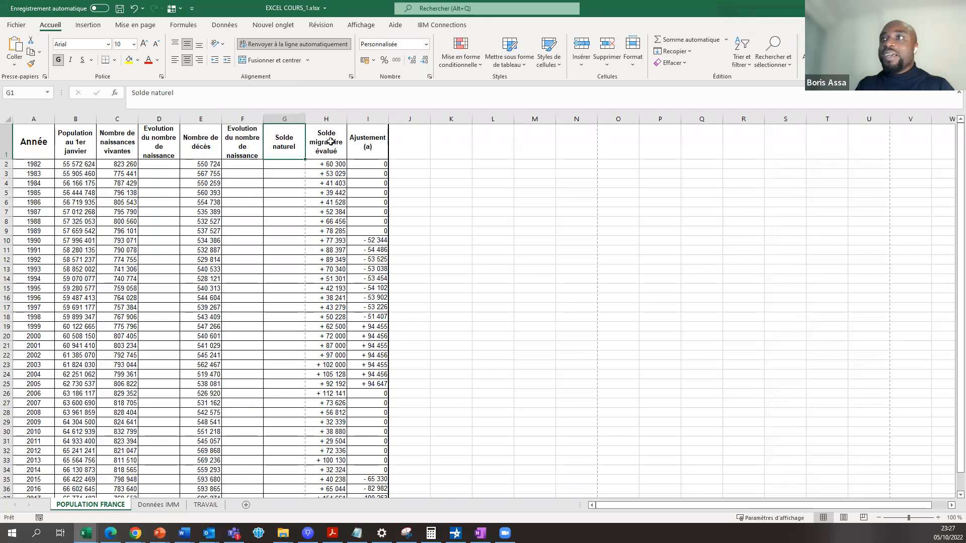
{"action": "left_click", "coordinate": [330, 142]}
{"action": "left_click", "coordinate": [370, 140]}
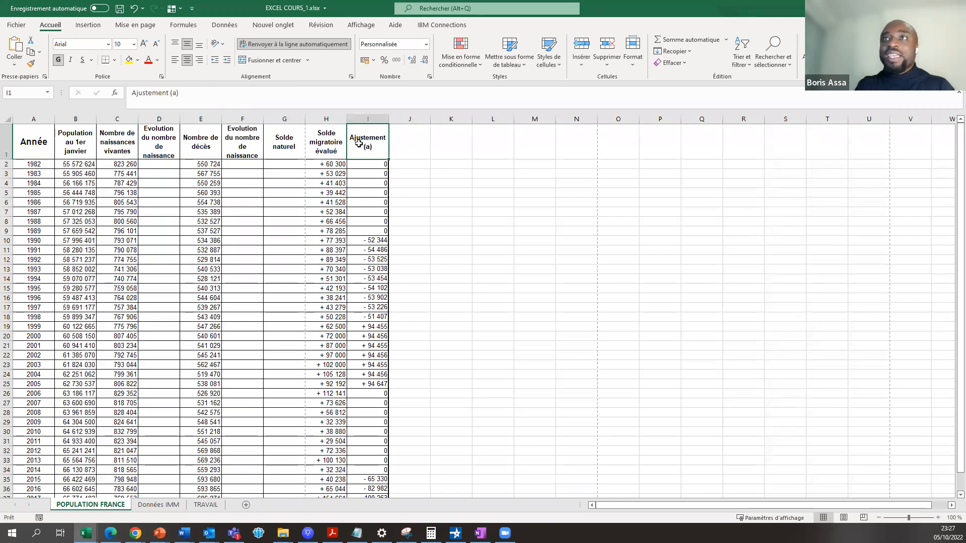
{"action": "left_click", "coordinate": [76, 148]}
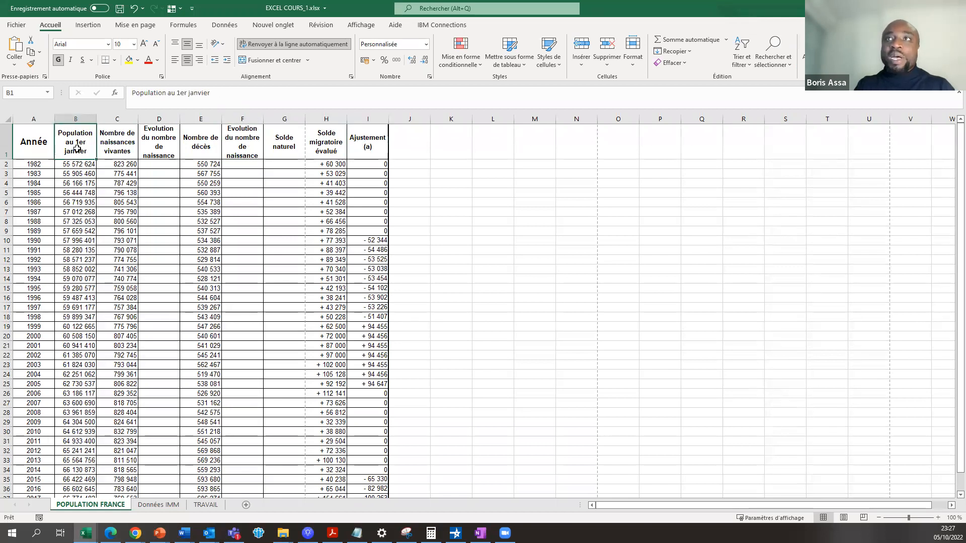
Format the headers in B1:I1 with the Bahnschrift Light font at size 12
{"action": "left_click_drag", "start_coordinate": [77, 148], "coordinate": [364, 152]}
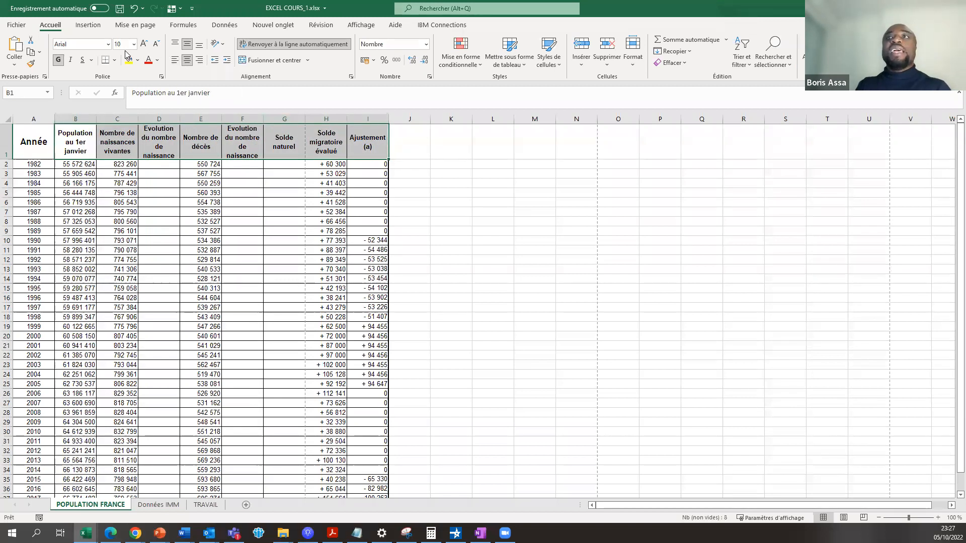
{"action": "left_click", "coordinate": [109, 44]}
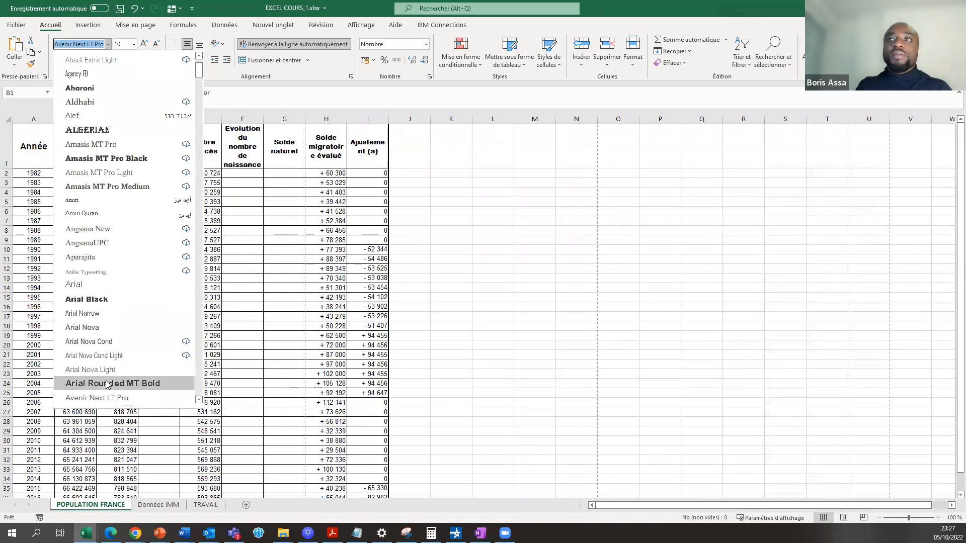
{"action": "scroll", "coordinate": [107, 385], "scroll_direction": "down", "scroll_amount": 4}
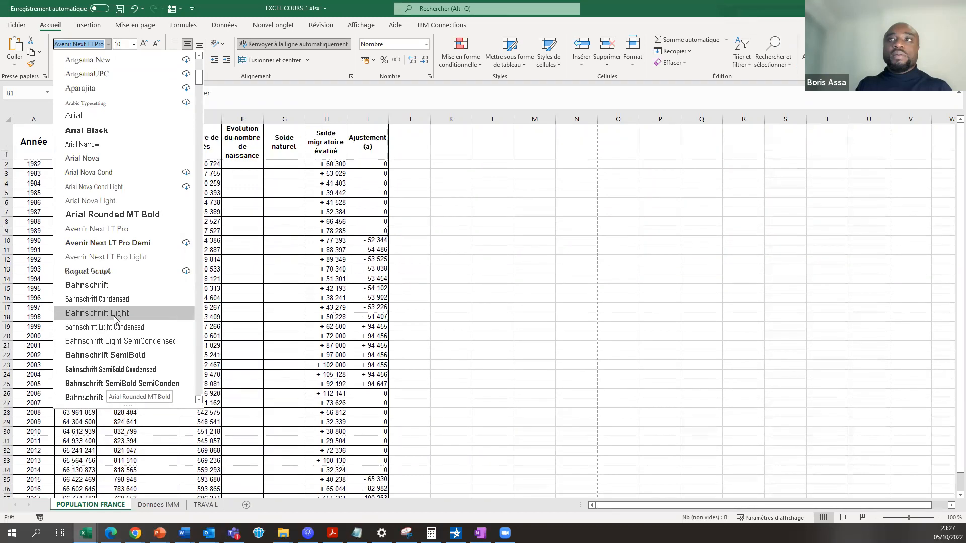
{"action": "left_click", "coordinate": [114, 314]}
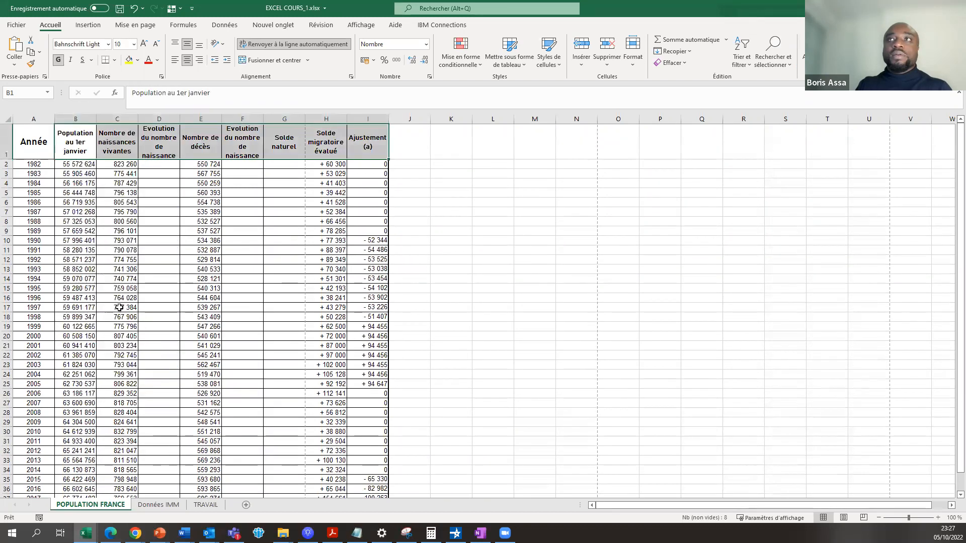
{"action": "left_click", "coordinate": [135, 44]}
{"action": "left_click", "coordinate": [126, 105]}
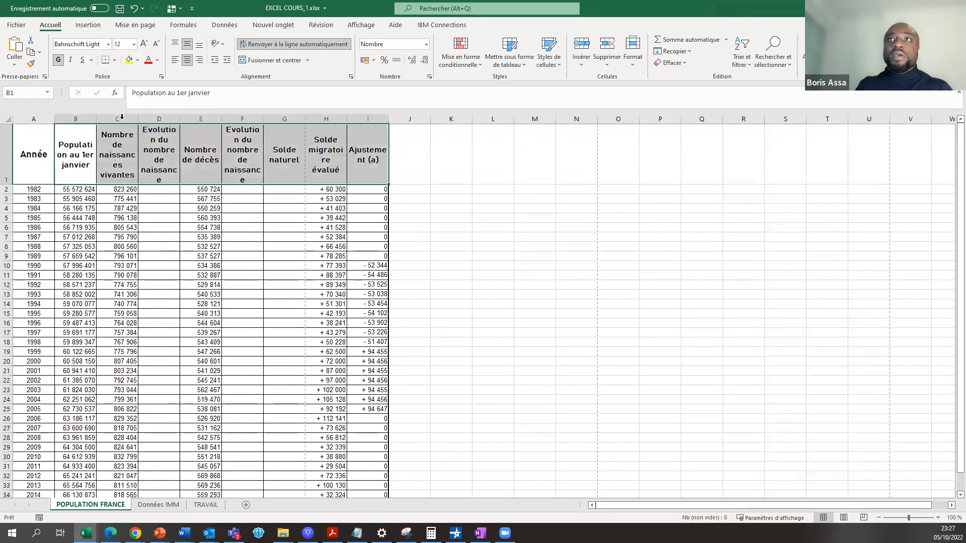
Check the font and size of the headers from D1 to I1, and of C1 and B1
{"action": "left_click", "coordinate": [168, 177]}
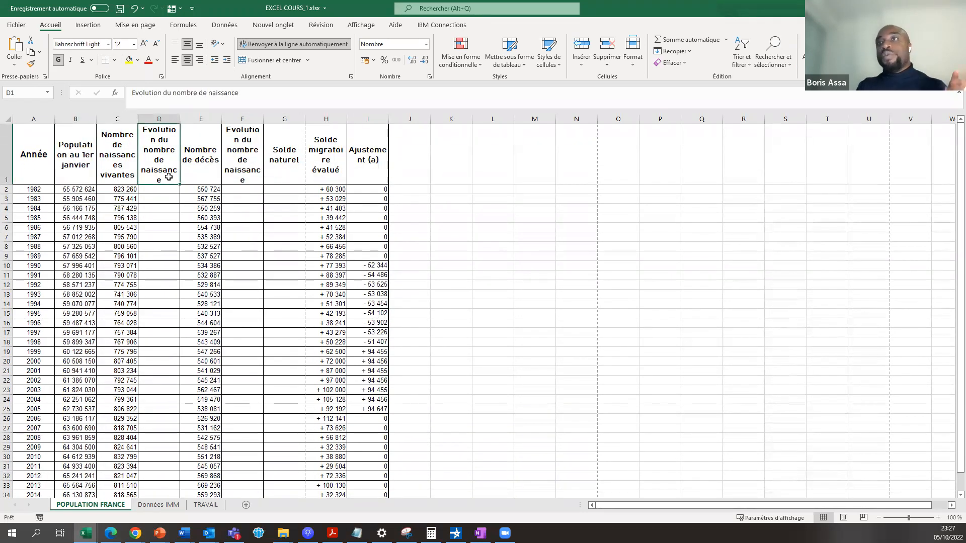
{"action": "left_click", "coordinate": [215, 181]}
{"action": "left_click", "coordinate": [242, 172]}
{"action": "left_click", "coordinate": [285, 173]}
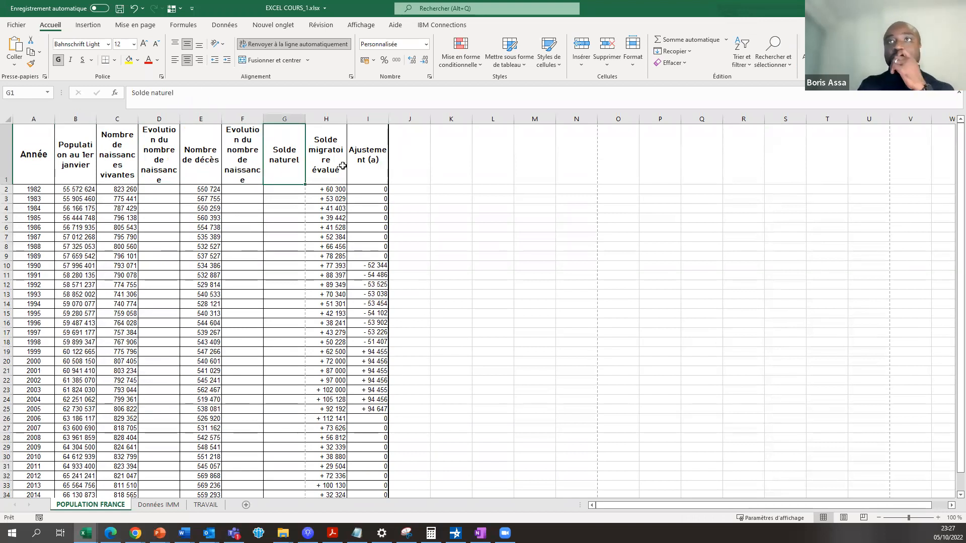
{"action": "left_click", "coordinate": [340, 166]}
{"action": "left_click", "coordinate": [367, 166]}
{"action": "left_click", "coordinate": [121, 158]}
{"action": "left_click", "coordinate": [82, 161]}
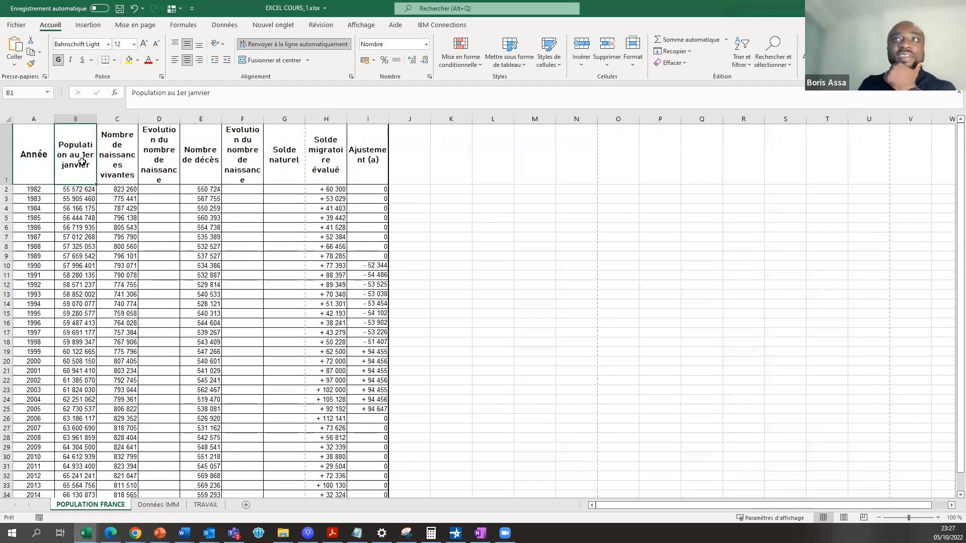
Copy the formatting of the Année header in A1 onto the headers in B1:I1 with the format painter
{"action": "left_click", "coordinate": [44, 166]}
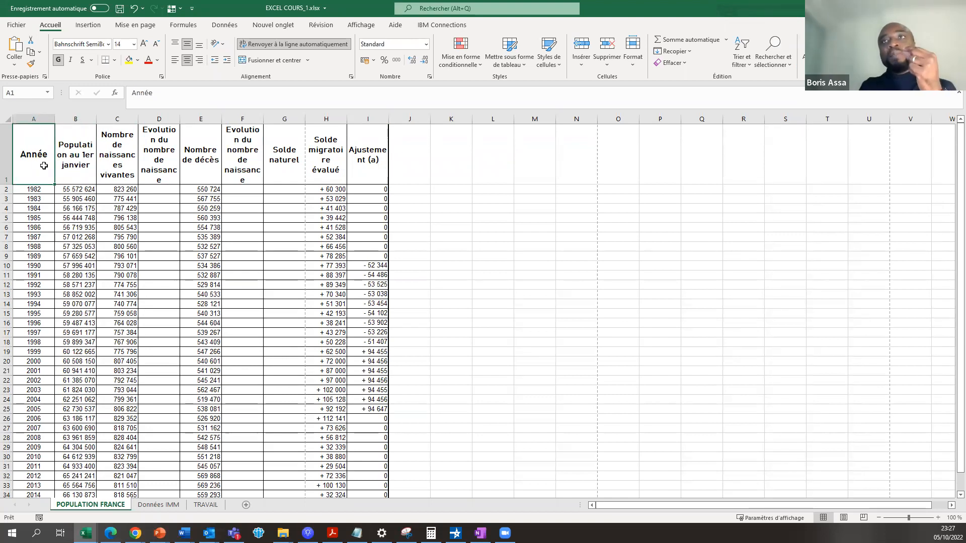
{"action": "right_click", "coordinate": [45, 169]}
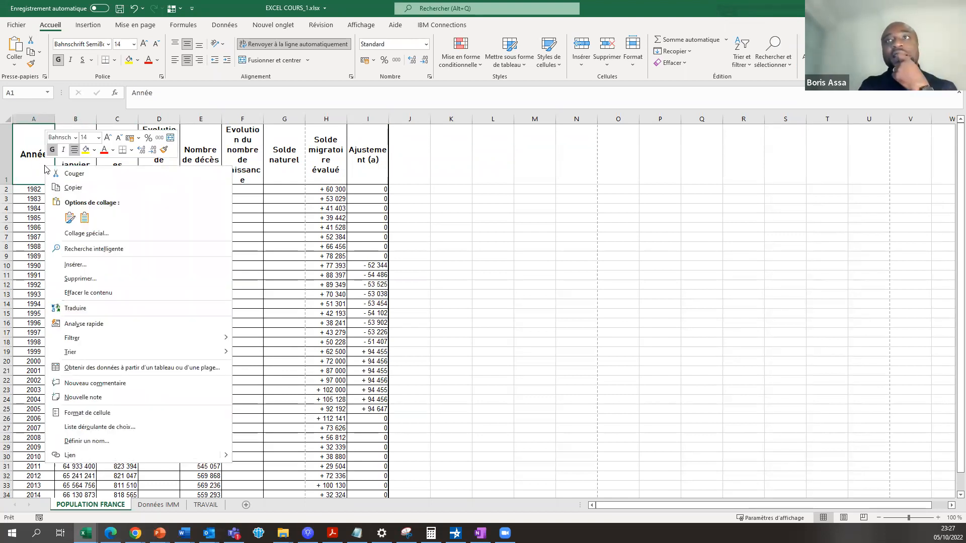
{"action": "left_click", "coordinate": [164, 151]}
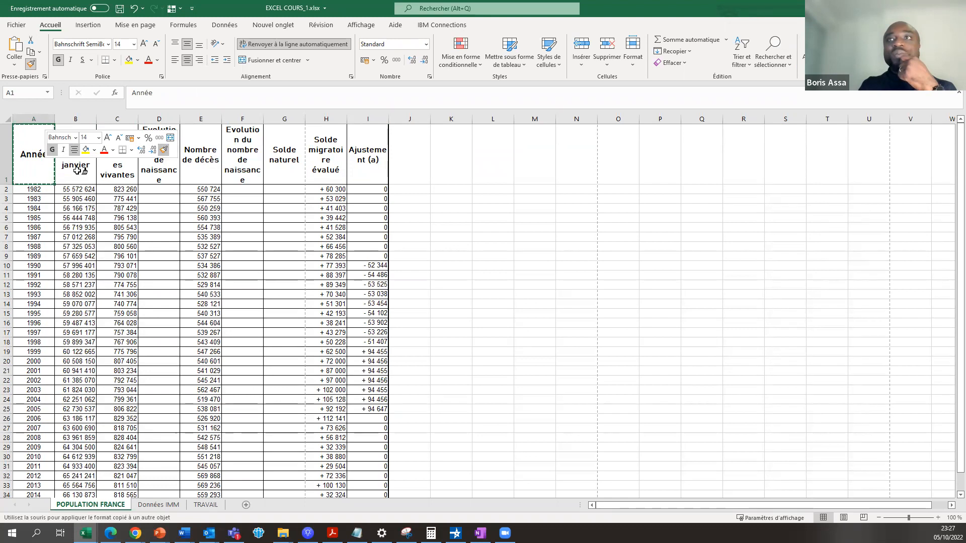
{"action": "mouse_move", "coordinate": [75, 167]}
{"action": "left_mouse_down"}
{"action": "mouse_move", "coordinate": [364, 174]}
{"action": "mouse_move", "coordinate": [356, 174]}
{"action": "left_mouse_up"}
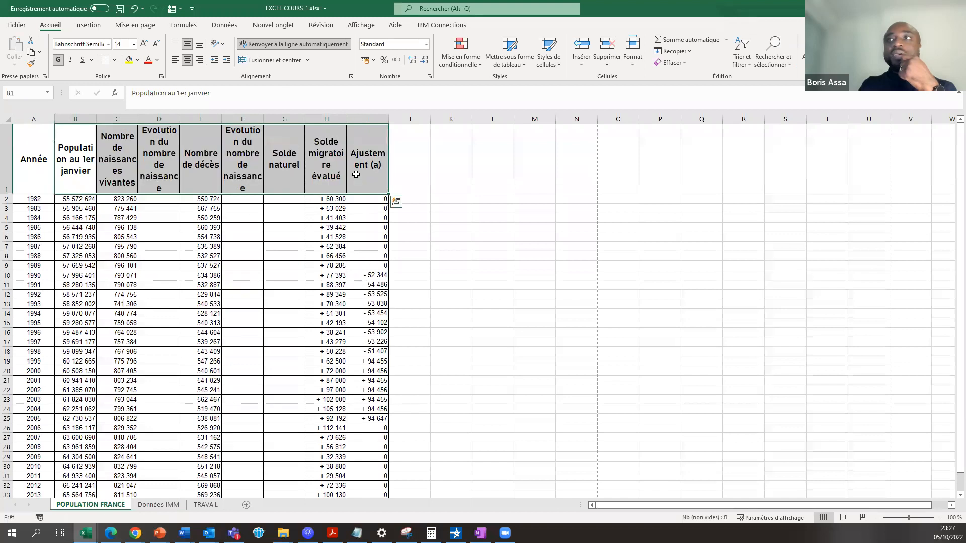
Go through the header row cell by cell from A1 to I1, checking each header's font and size
{"action": "left_click", "coordinate": [28, 177]}
{"action": "key", "text": "Right"}
{"action": "key", "text": "Right"}
{"action": "key", "text": "Right"}
{"action": "key", "text": "Right"}
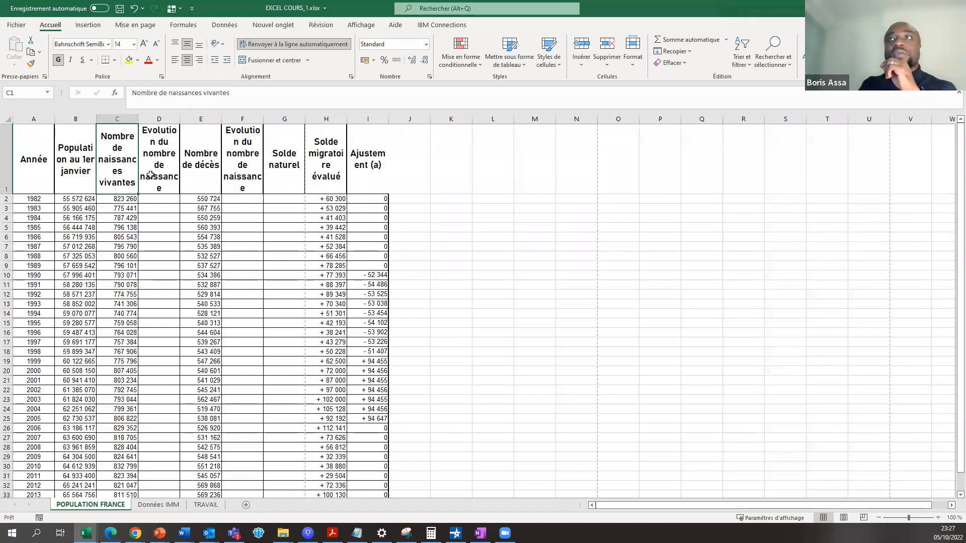
{"action": "key", "text": "Right"}
{"action": "key", "text": "Right"}
{"action": "key", "text": "Right"}
{"action": "key", "text": "Right"}
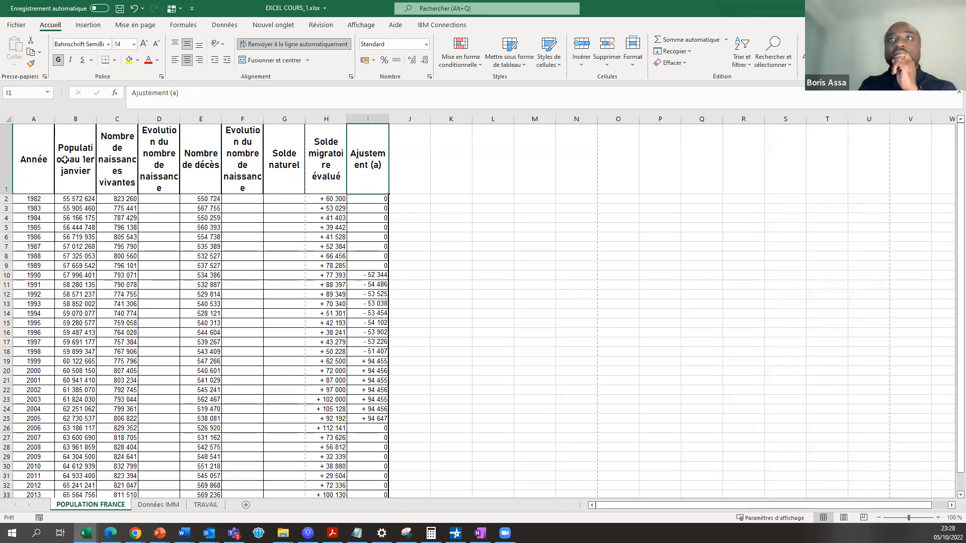
Compare the formatting of the Année header with several other row 1 headers, ending on Ajustement (a)
{"action": "left_click", "coordinate": [44, 165]}
{"action": "left_click", "coordinate": [366, 166]}
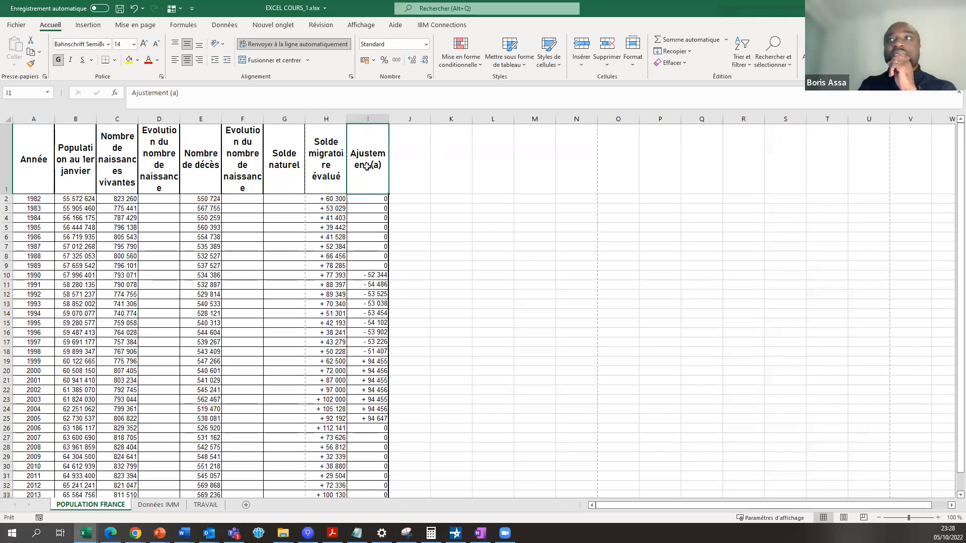
{"action": "left_click", "coordinate": [193, 166]}
{"action": "left_click", "coordinate": [259, 167]}
{"action": "left_click", "coordinate": [328, 168]}
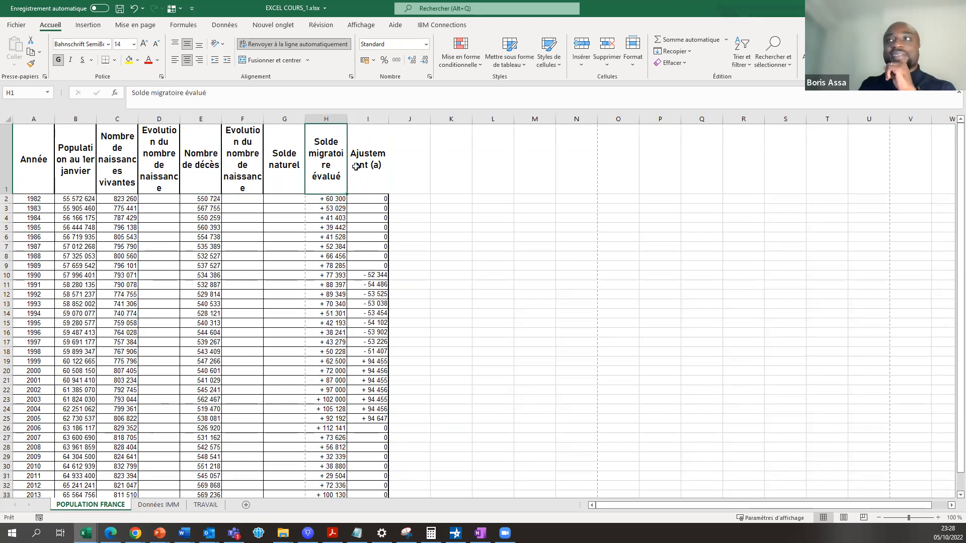
{"action": "left_click", "coordinate": [364, 166]}
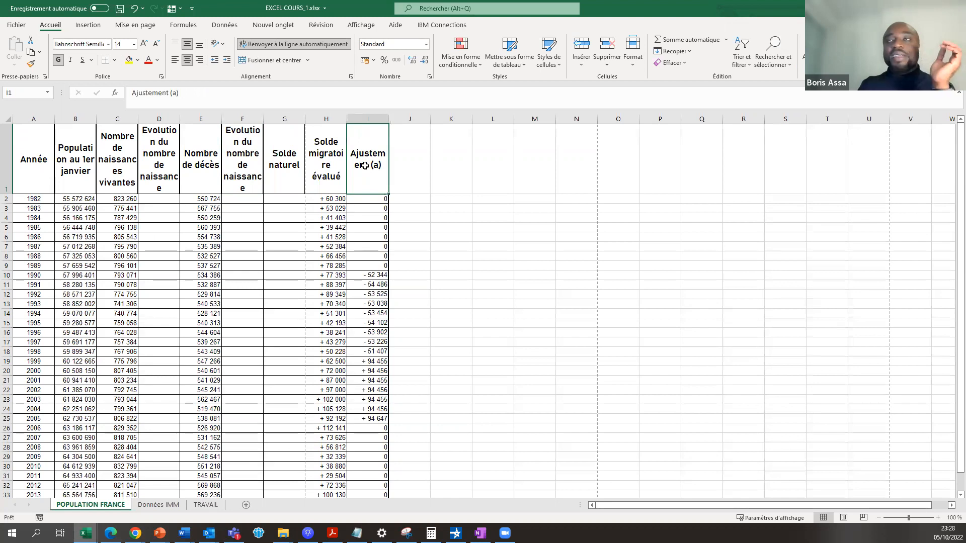
{"action": "left_click", "coordinate": [62, 157]}
{"action": "left_click", "coordinate": [143, 157]}
{"action": "left_click", "coordinate": [258, 156]}
{"action": "left_click", "coordinate": [295, 156]}
{"action": "left_click", "coordinate": [358, 153]}
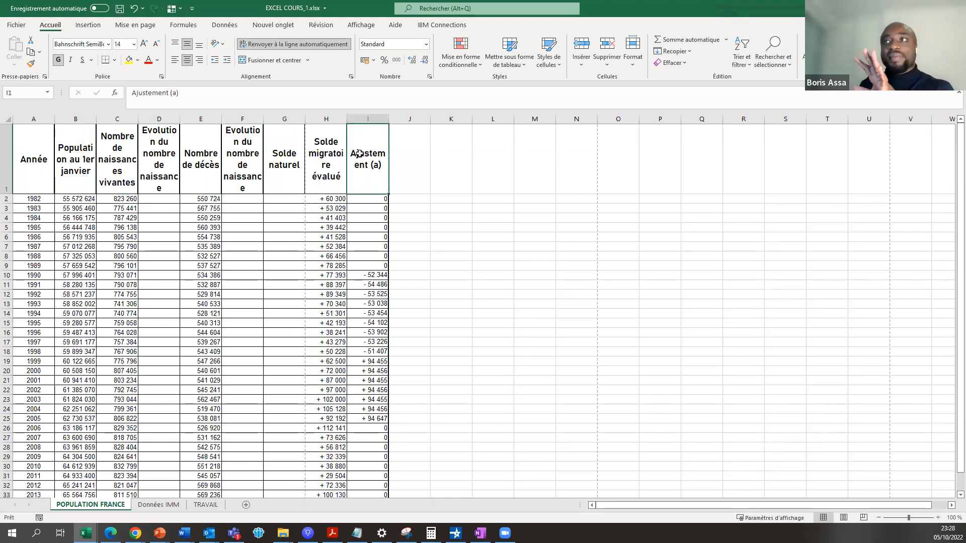
Format all the headers in A1:I1 with the Arial font at size 10
{"action": "left_click_drag", "start_coordinate": [359, 154], "coordinate": [41, 156]}
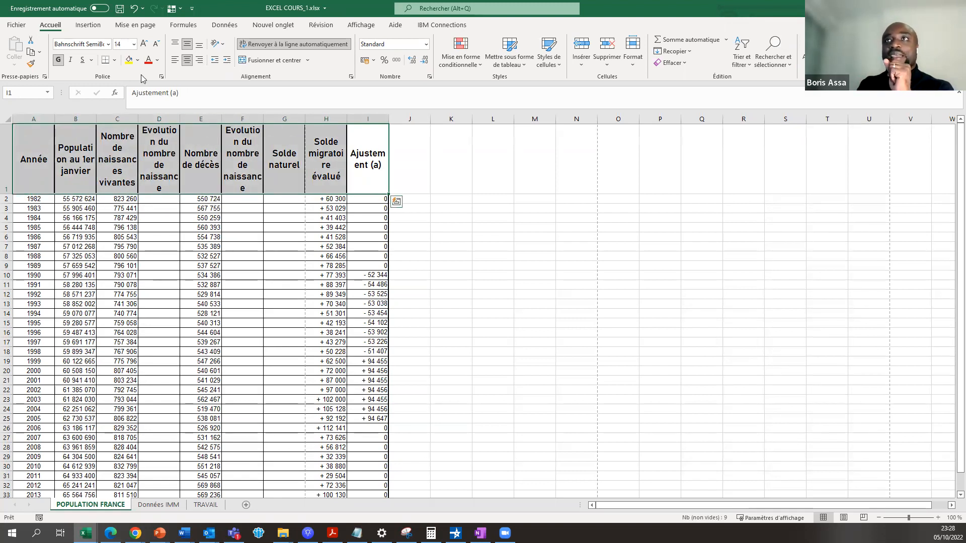
{"action": "left_click", "coordinate": [108, 44]}
{"action": "scroll", "coordinate": [124, 121], "scroll_direction": "up", "scroll_amount": 10}
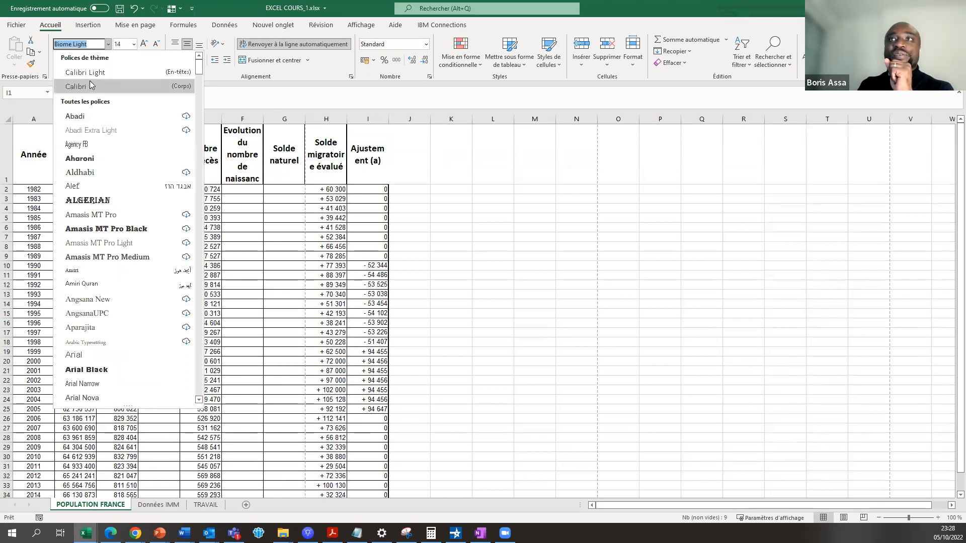
{"action": "left_click", "coordinate": [104, 358]}
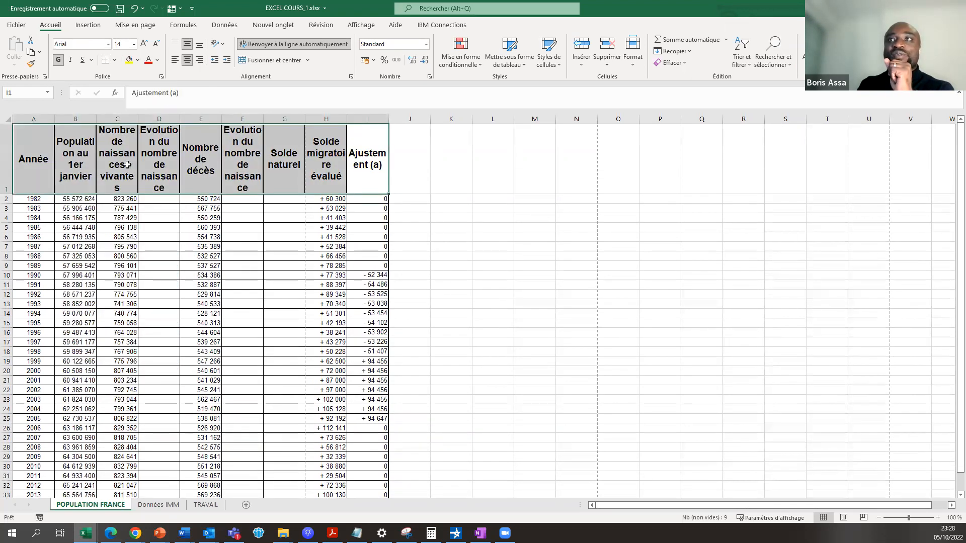
{"action": "left_click", "coordinate": [134, 44]}
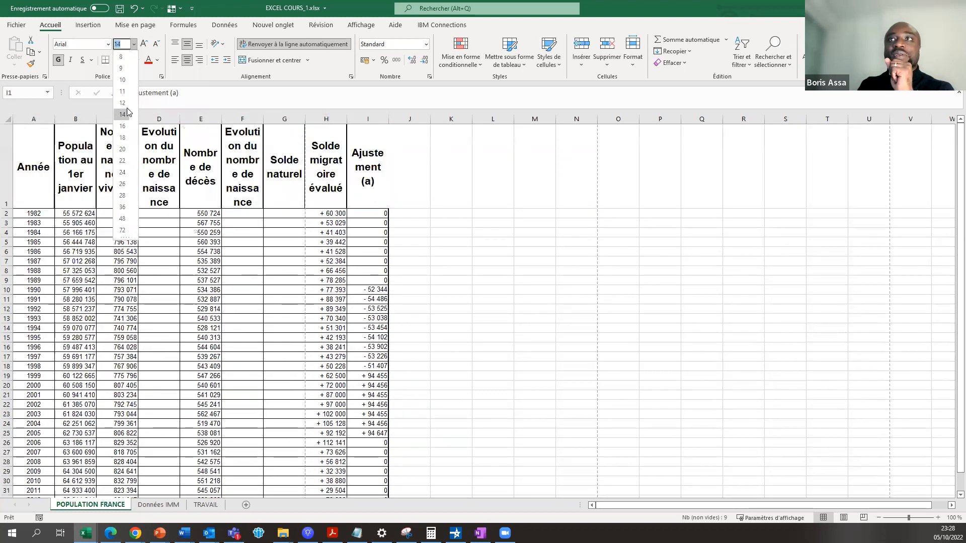
{"action": "left_click", "coordinate": [122, 79]}
{"action": "left_click", "coordinate": [326, 230]}
Fit the width of column I to its contents so the Ajustement (a) header fits on one line
{"action": "left_click", "coordinate": [383, 146]}
{"action": "left_click", "coordinate": [322, 147]}
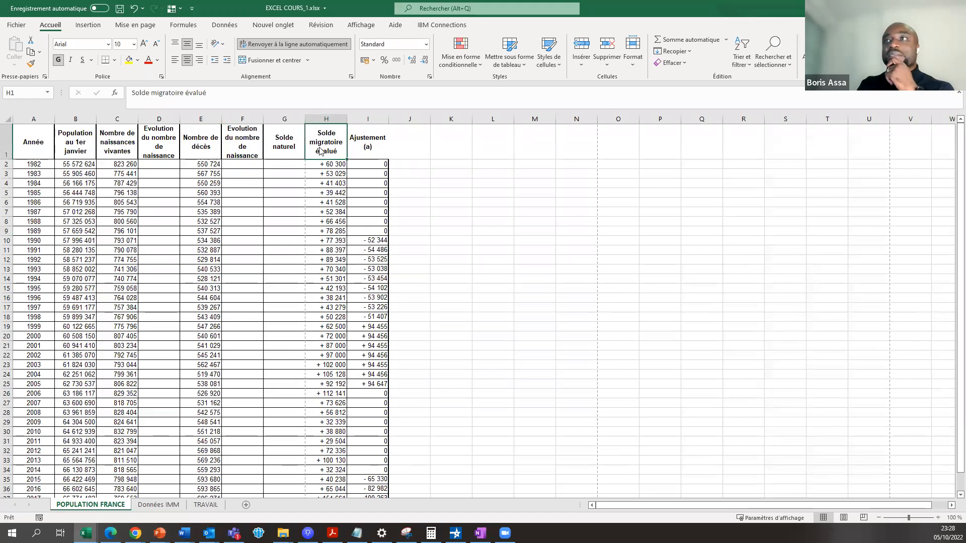
{"action": "right_click", "coordinate": [322, 146]}
{"action": "left_click", "coordinate": [375, 145]}
{"action": "left_click", "coordinate": [373, 146]}
{"action": "left_click", "coordinate": [367, 219]}
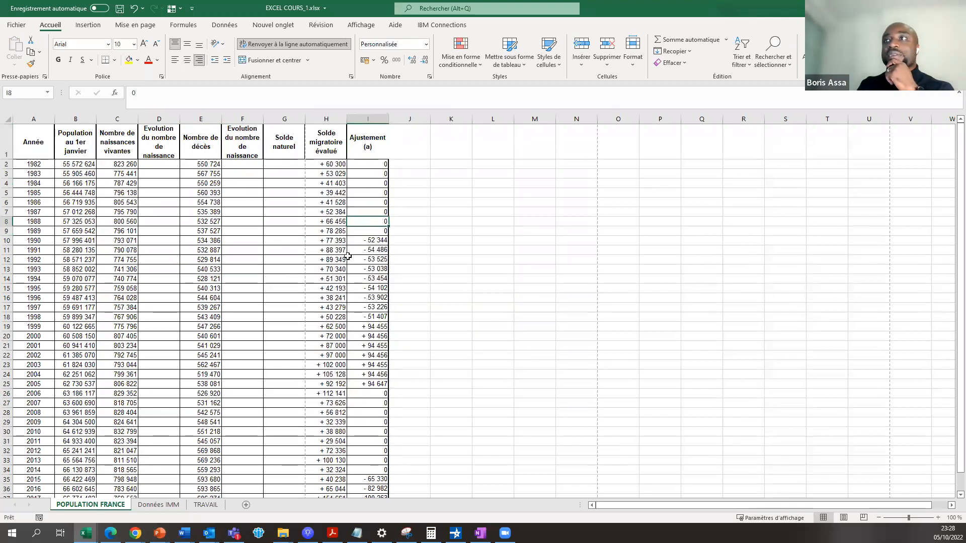
{"action": "double_click", "coordinate": [389, 117]}
{"action": "left_click", "coordinate": [375, 278]}
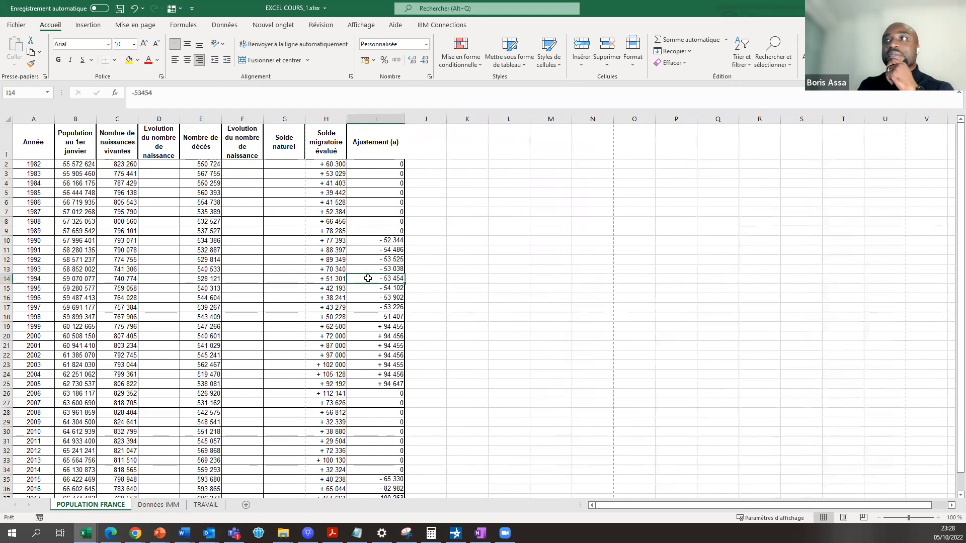
{"action": "left_click", "coordinate": [145, 197]}
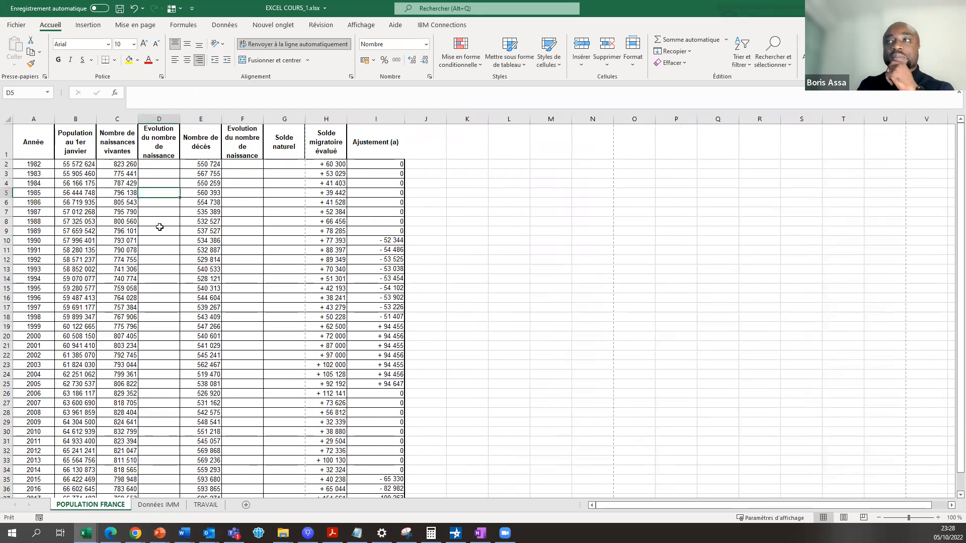
{"action": "left_click", "coordinate": [278, 223]}
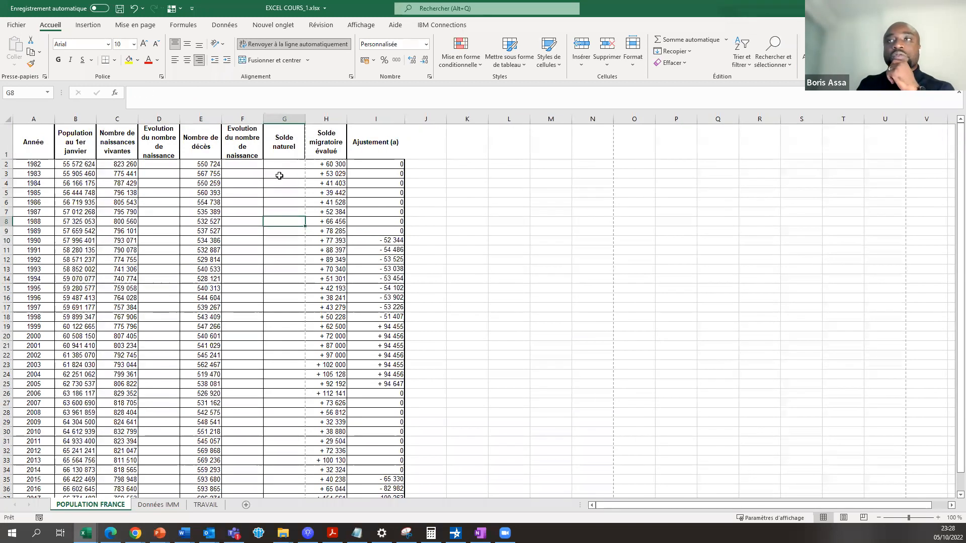
{"action": "left_click", "coordinate": [46, 153]}
{"action": "left_click", "coordinate": [164, 147]}
{"action": "left_click", "coordinate": [49, 151]}
{"action": "left_click_drag", "start_coordinate": [41, 146], "coordinate": [387, 154]}
{"action": "left_click", "coordinate": [29, 149]}
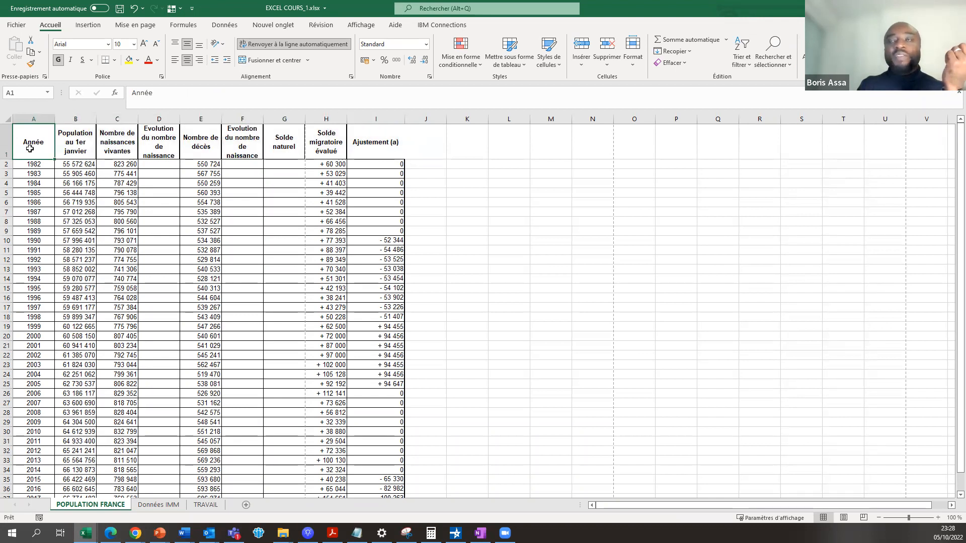
{"action": "left_click", "coordinate": [137, 61]}
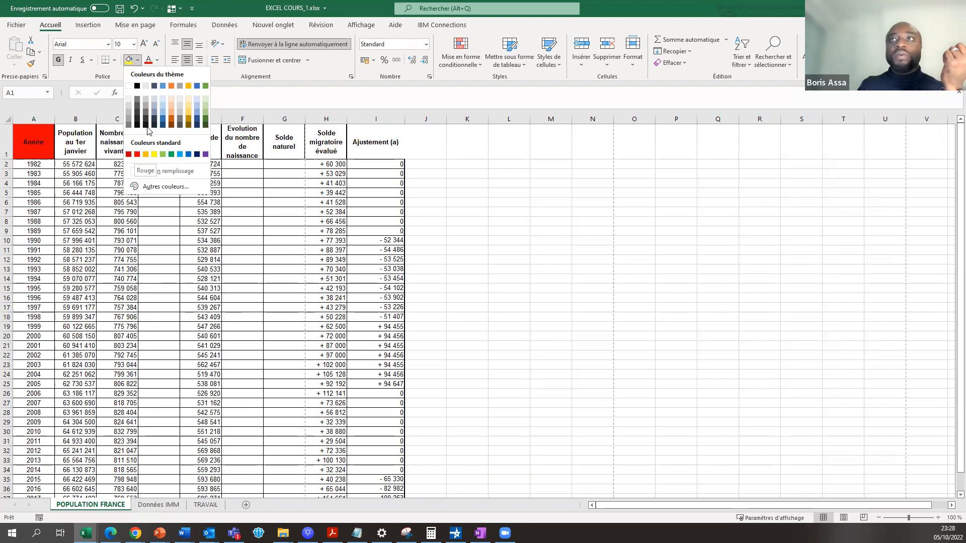
{"action": "left_click", "coordinate": [158, 61]}
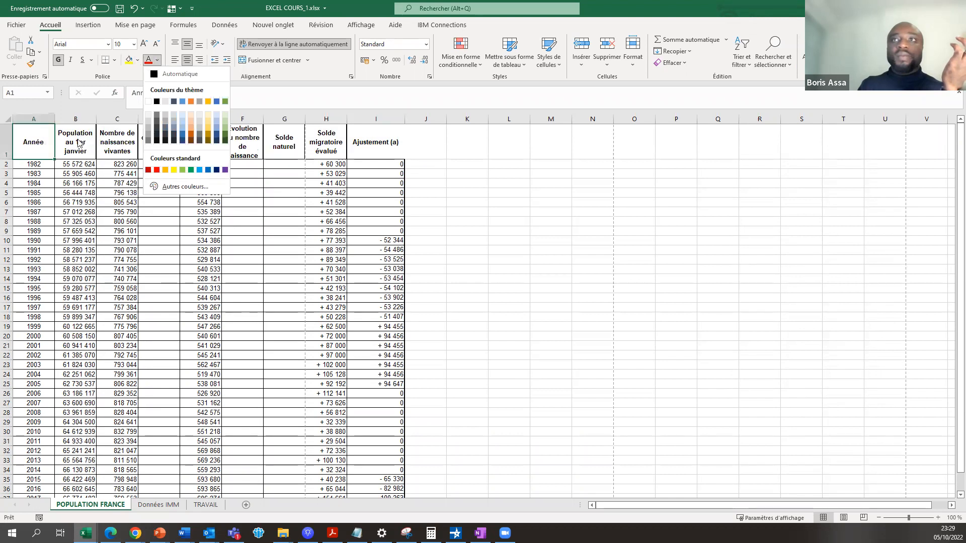
{"action": "left_click", "coordinate": [42, 147]}
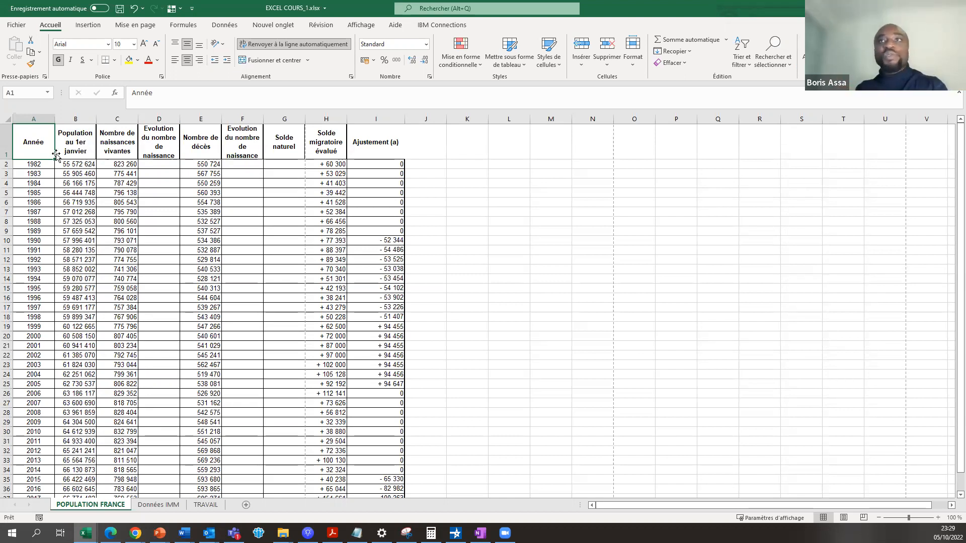
{"action": "left_click", "coordinate": [112, 142]}
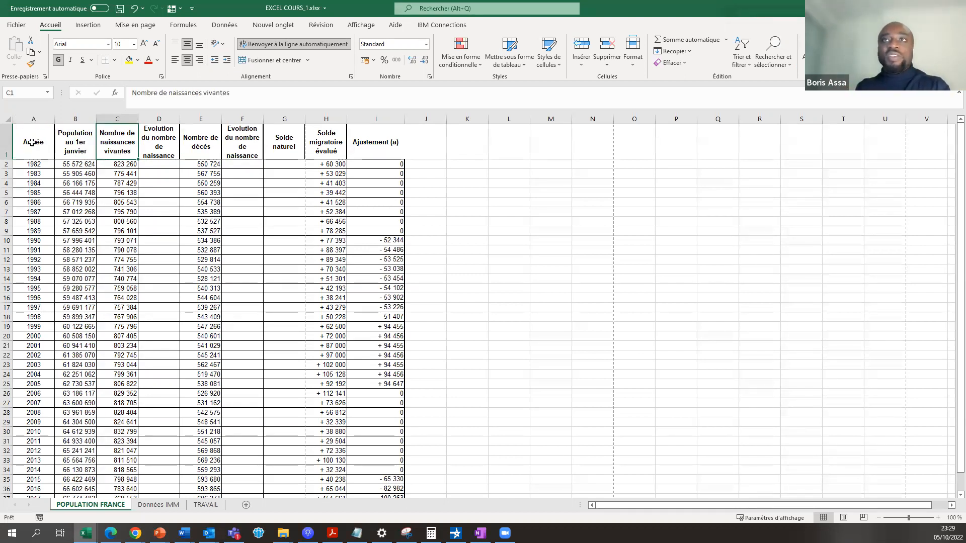
Fill the table's header cells A1:I1 with the light green theme colour
{"action": "left_click", "coordinate": [31, 143]}
{"action": "left_click_drag", "start_coordinate": [43, 146], "coordinate": [365, 143]}
{"action": "left_click_drag", "start_coordinate": [33, 145], "coordinate": [392, 144]}
{"action": "left_click", "coordinate": [137, 60]}
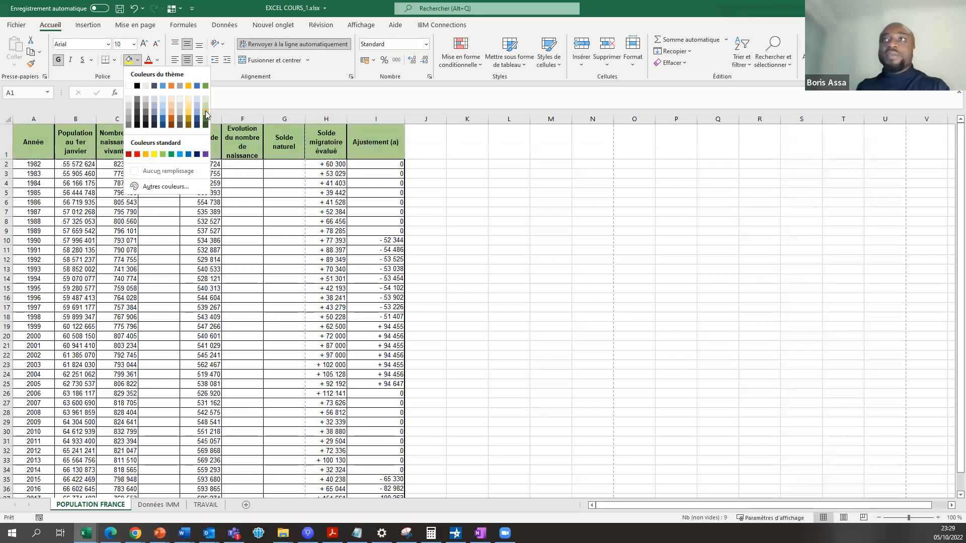
{"action": "left_click", "coordinate": [206, 113]}
Set the font colour of the header cells A1:I1 to the theme's blue
{"action": "left_click", "coordinate": [325, 145]}
{"action": "left_click_drag", "start_coordinate": [44, 135], "coordinate": [380, 146]}
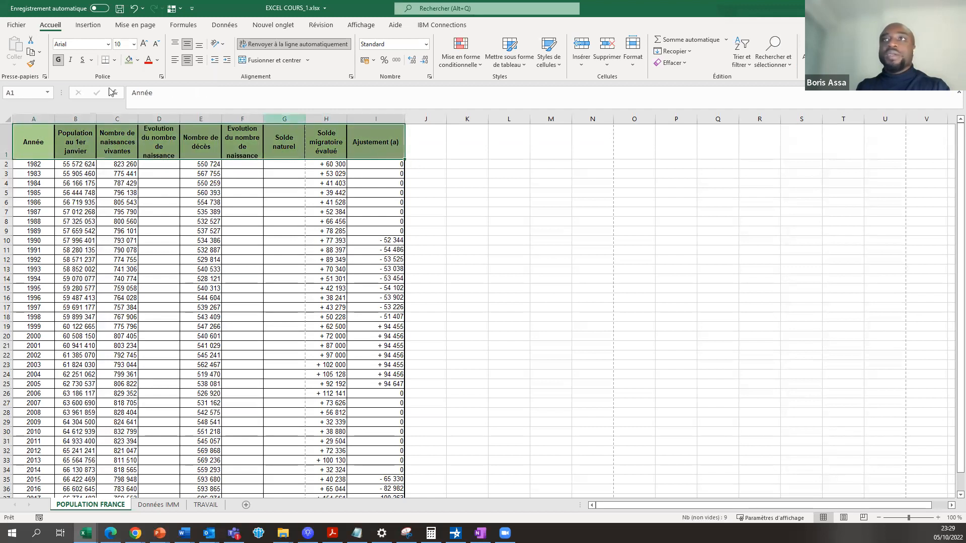
{"action": "left_click", "coordinate": [157, 61]}
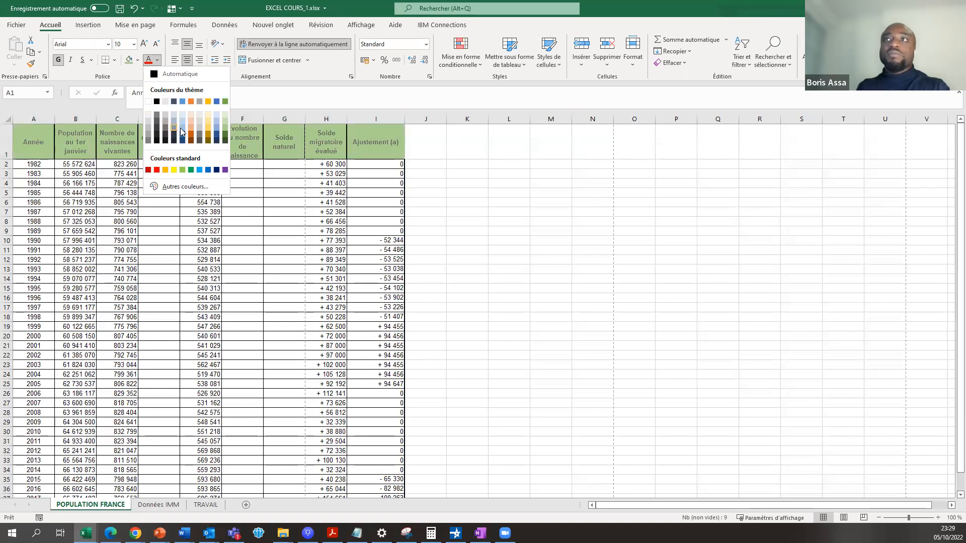
{"action": "left_click", "coordinate": [217, 137]}
{"action": "left_click", "coordinate": [245, 222]}
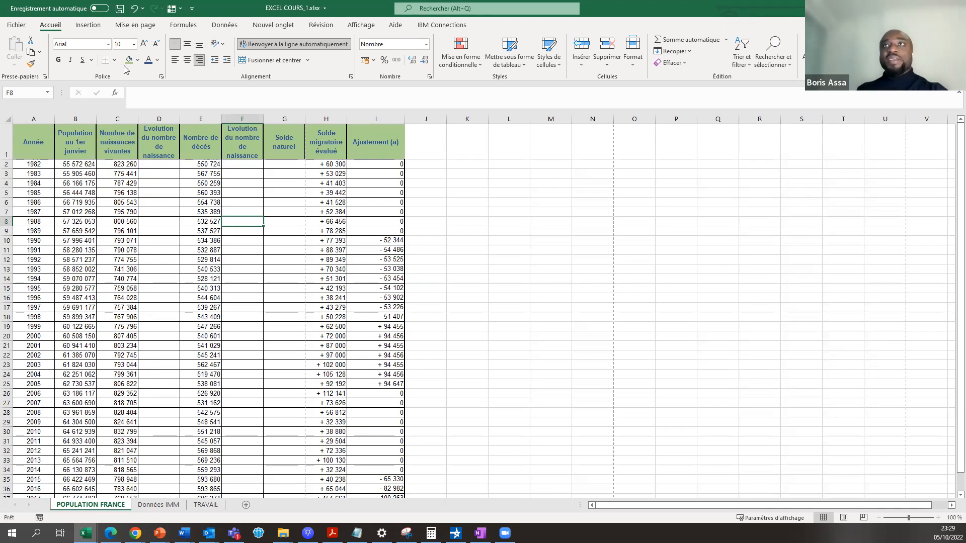
Turn on filtering for the header row of the population table
{"action": "left_click", "coordinate": [93, 25]}
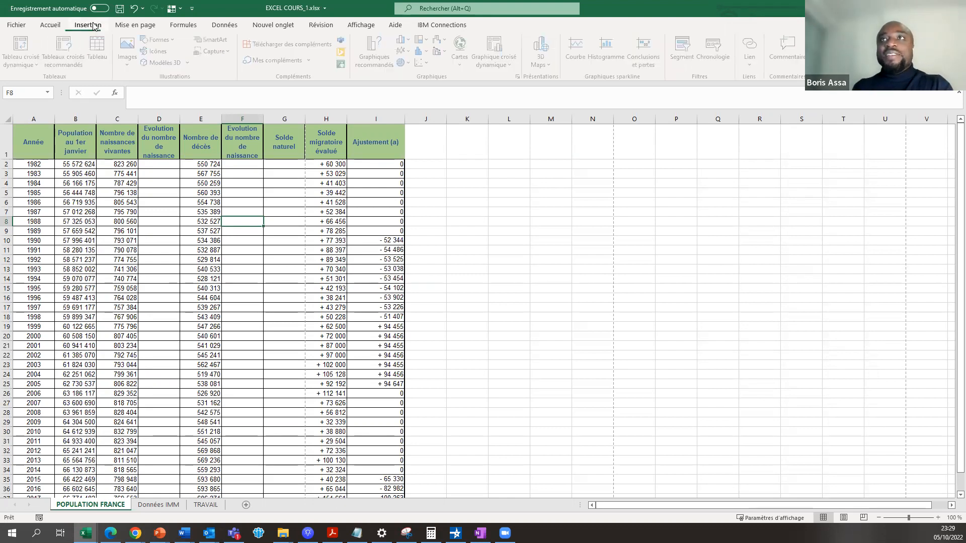
{"action": "left_click", "coordinate": [50, 26]}
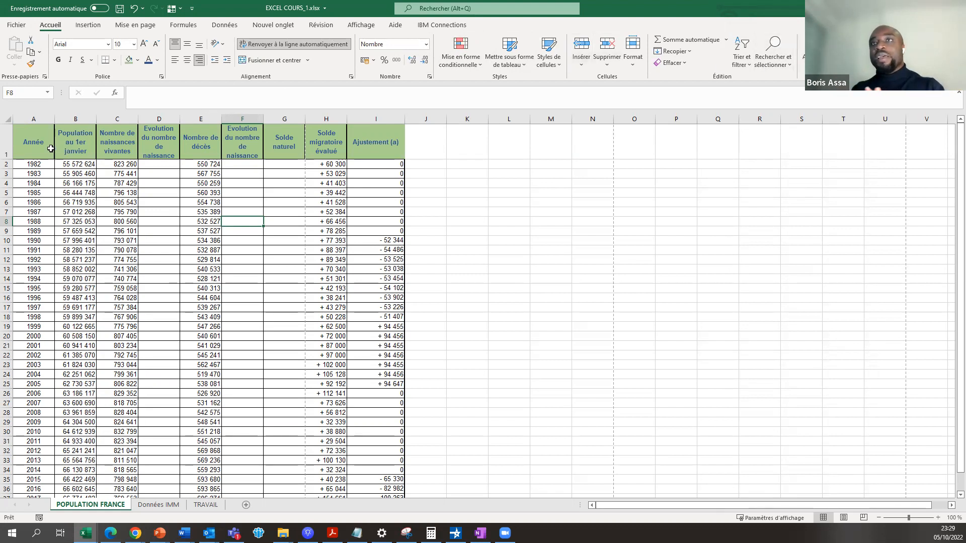
{"action": "left_click", "coordinate": [50, 148]}
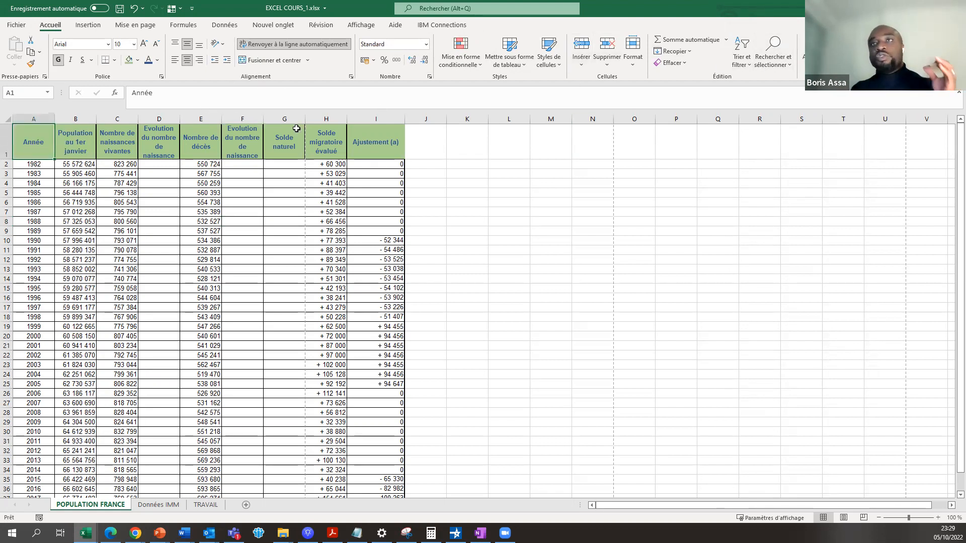
{"action": "left_click", "coordinate": [742, 61]}
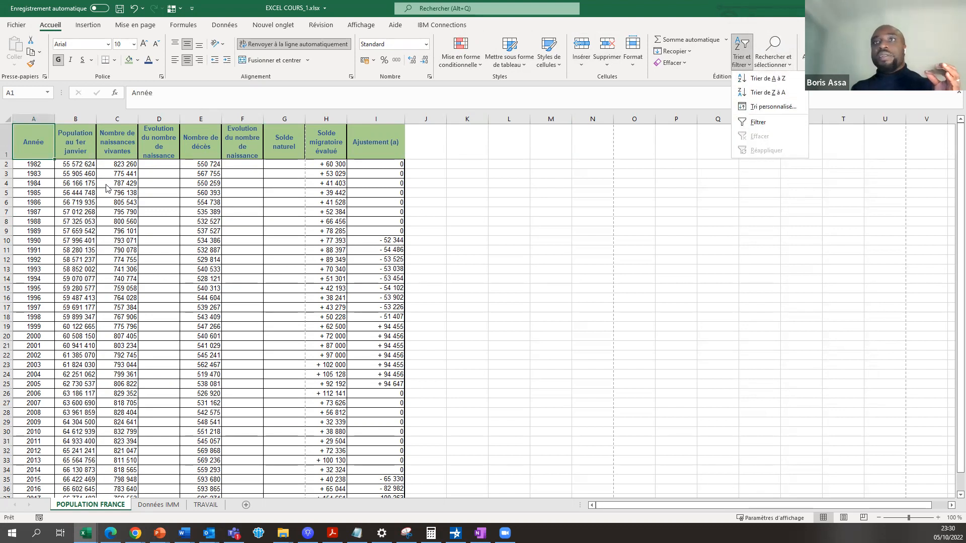
{"action": "left_click", "coordinate": [42, 150]}
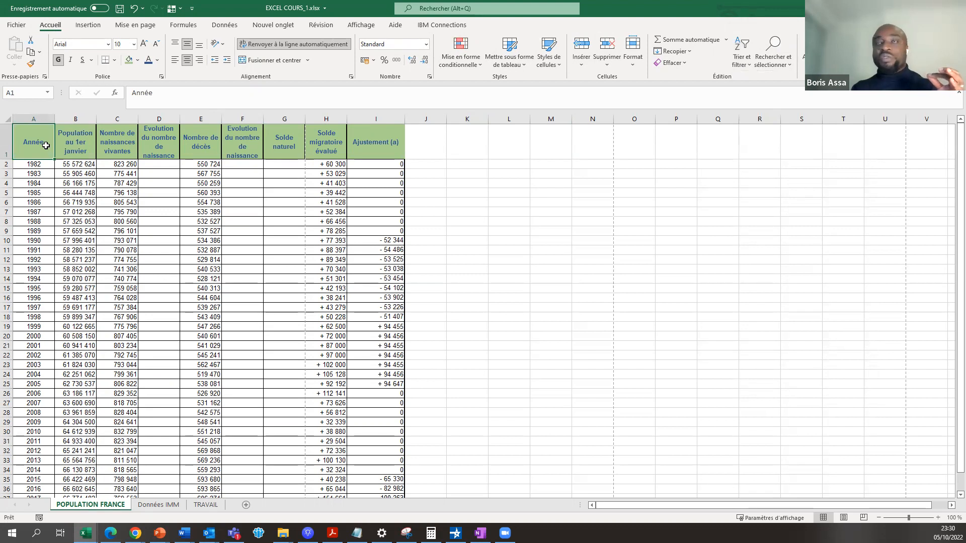
{"action": "left_click", "coordinate": [64, 143]}
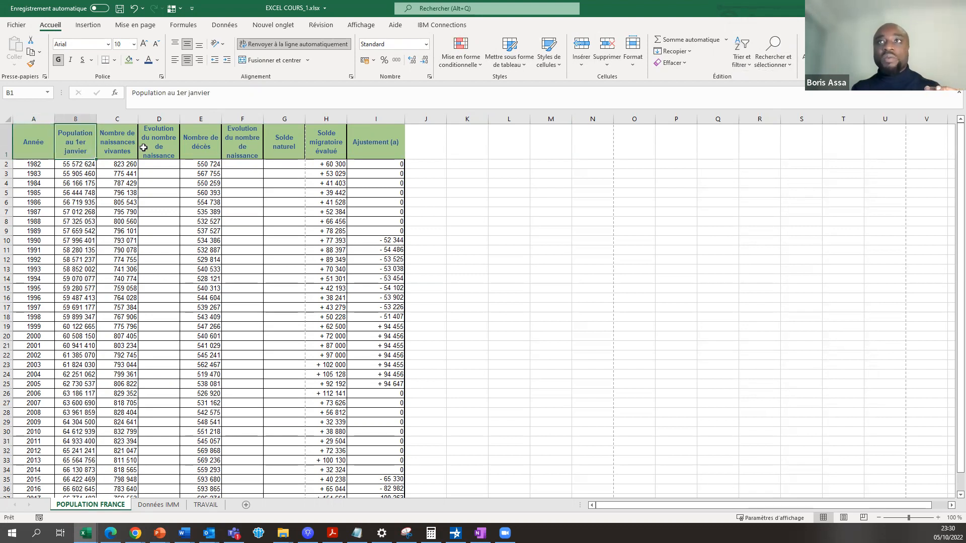
{"action": "left_click", "coordinate": [116, 143]}
{"action": "left_click", "coordinate": [165, 145]}
{"action": "left_click", "coordinate": [246, 144]}
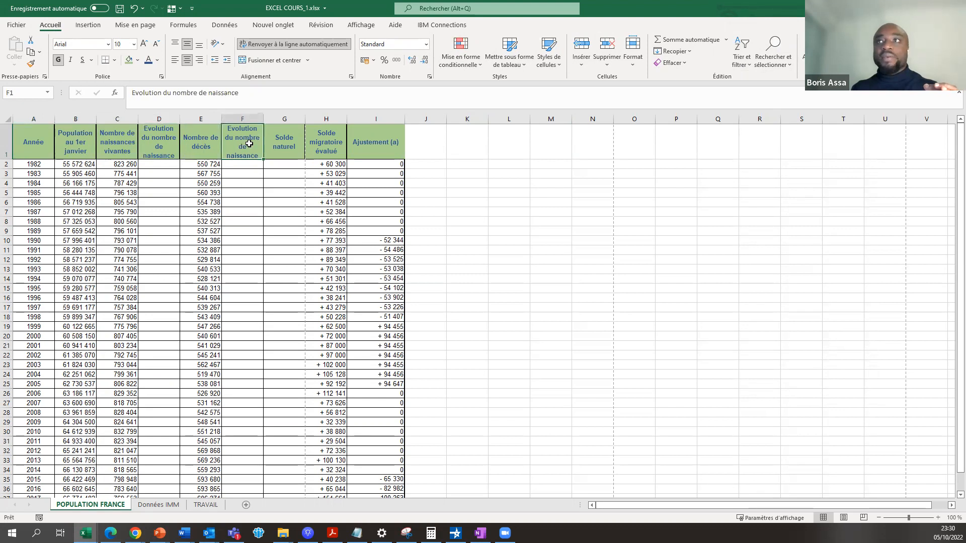
{"action": "left_click", "coordinate": [744, 68]}
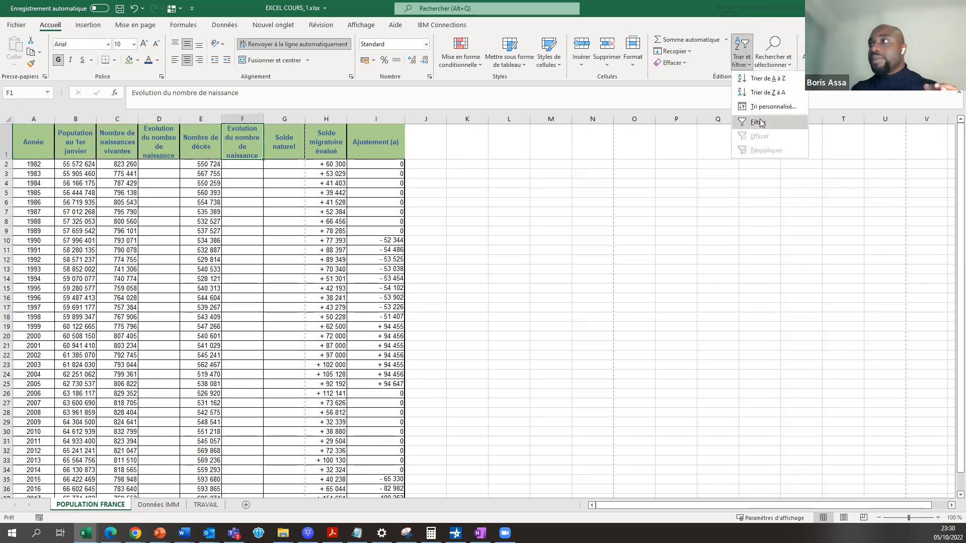
{"action": "left_click", "coordinate": [761, 122]}
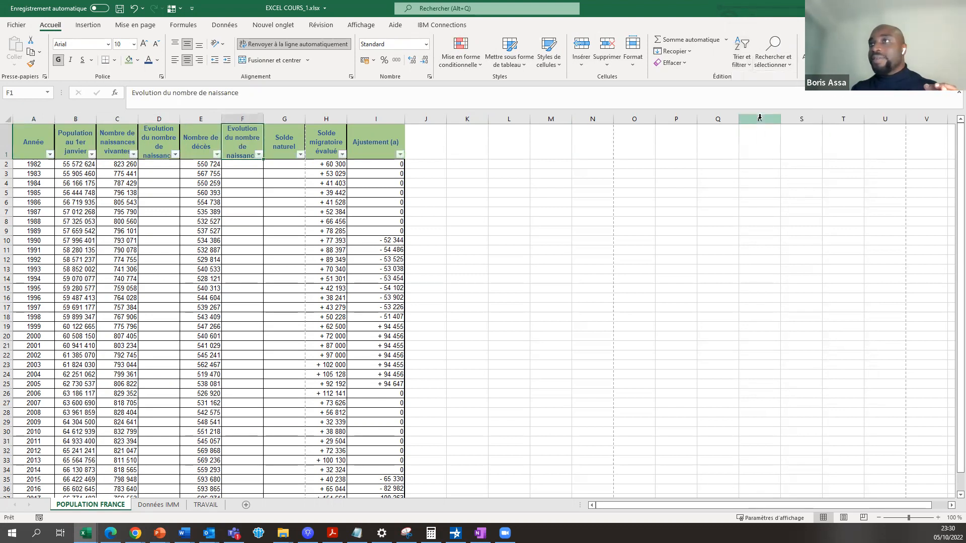
Examine the filter value lists of the Année and Population au 1er janvier columns
{"action": "left_click", "coordinate": [49, 155]}
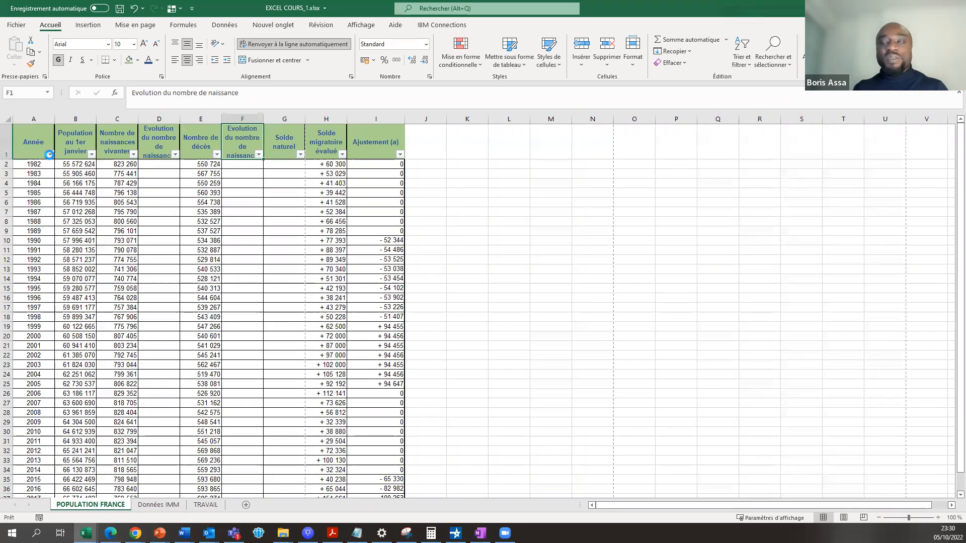
{"action": "scroll", "coordinate": [54, 321], "scroll_direction": "down", "scroll_amount": 3}
{"action": "scroll", "coordinate": [55, 317], "scroll_direction": "up", "scroll_amount": 3}
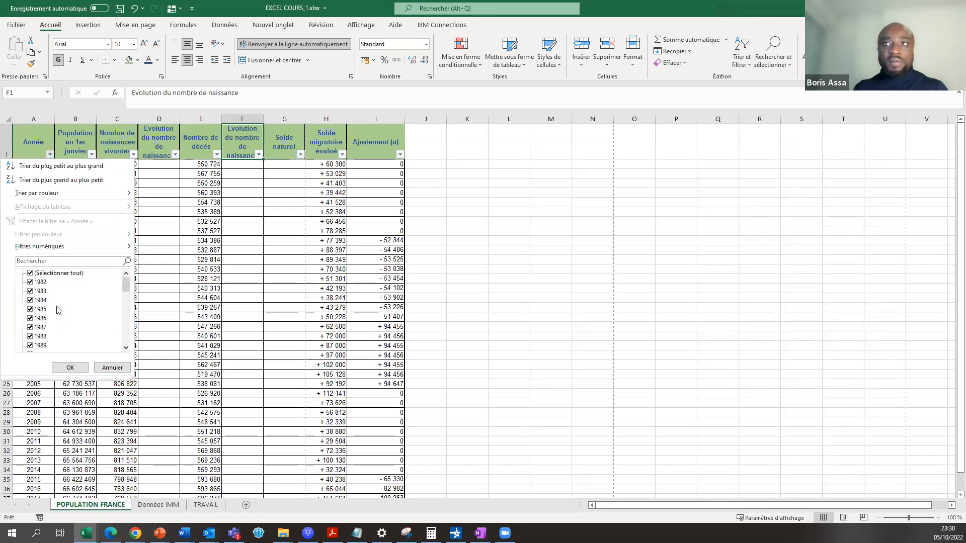
{"action": "left_click", "coordinate": [191, 189]}
{"action": "left_click", "coordinate": [92, 154]}
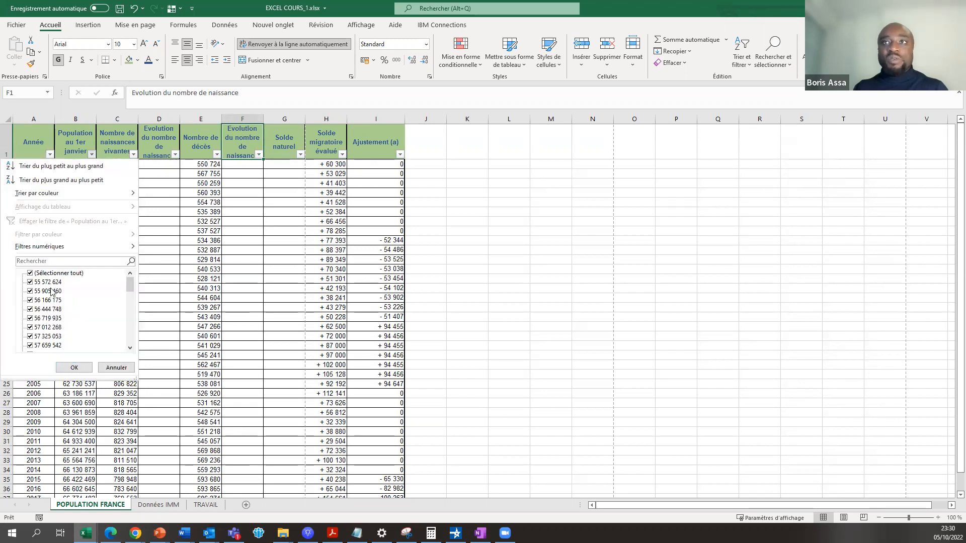
{"action": "scroll", "coordinate": [63, 322], "scroll_direction": "down", "scroll_amount": 6}
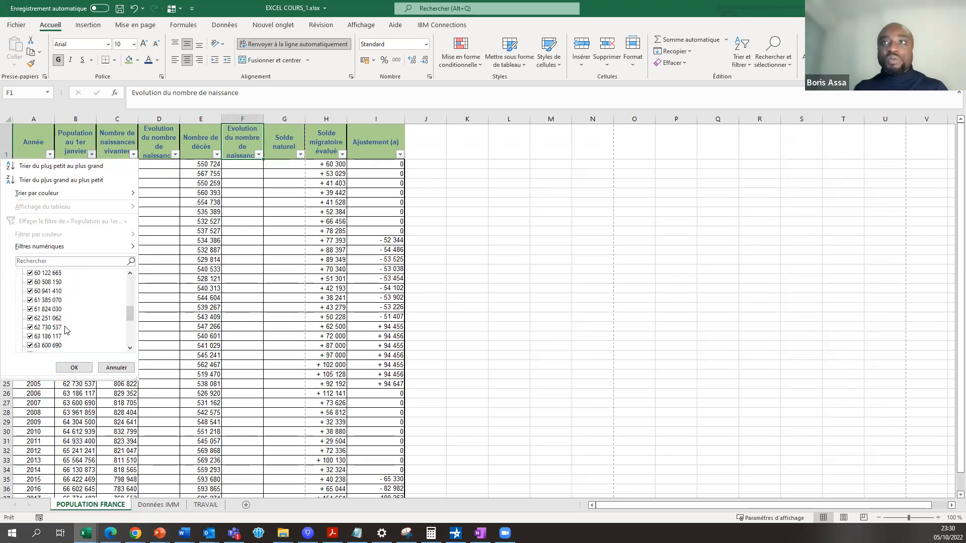
{"action": "left_click", "coordinate": [74, 368]}
{"action": "left_click", "coordinate": [326, 183]}
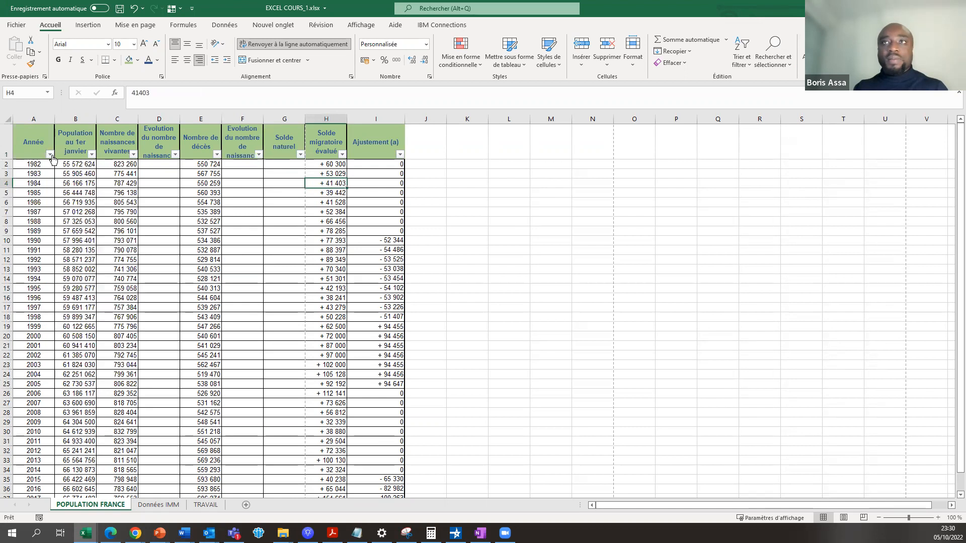
Filter the Année column so that only the year 2000 is shown
{"action": "left_click", "coordinate": [50, 154]}
{"action": "left_click", "coordinate": [30, 275]}
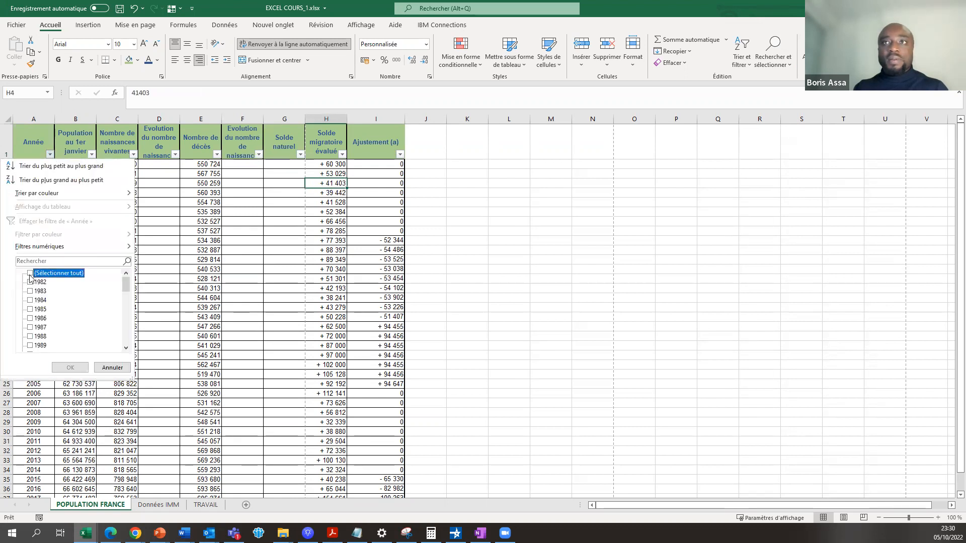
{"action": "left_click", "coordinate": [30, 275]}
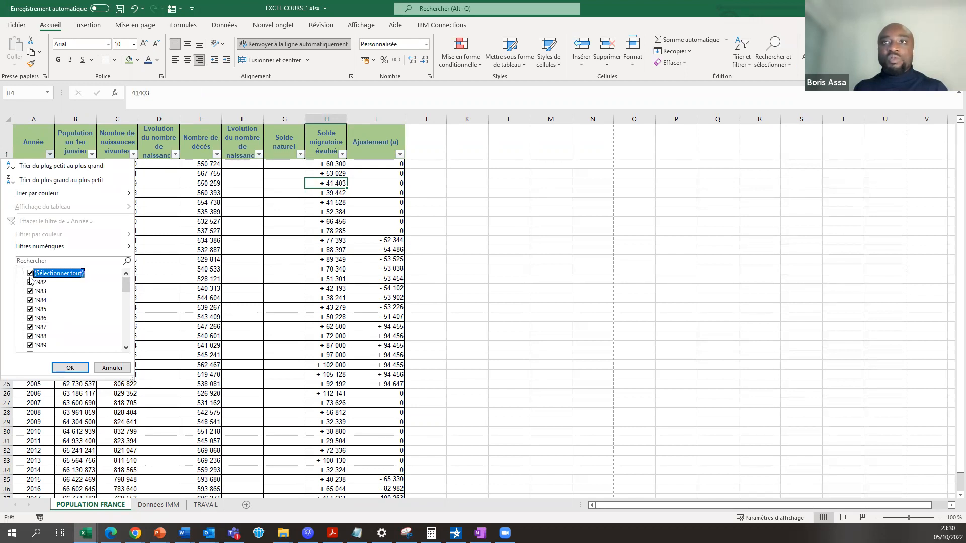
{"action": "left_click", "coordinate": [30, 274]}
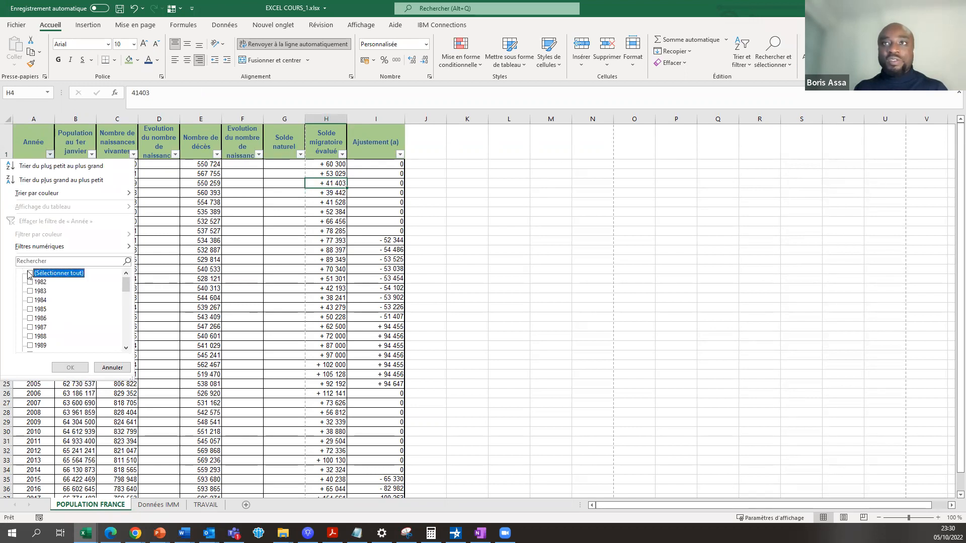
{"action": "scroll", "coordinate": [36, 326], "scroll_direction": "down", "scroll_amount": 10}
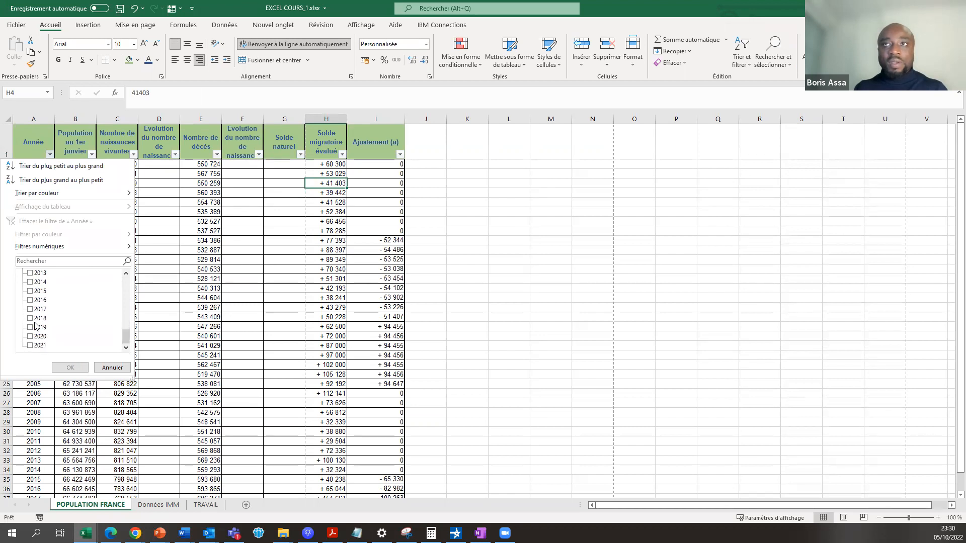
{"action": "scroll", "coordinate": [36, 326], "scroll_direction": "up", "scroll_amount": 10}
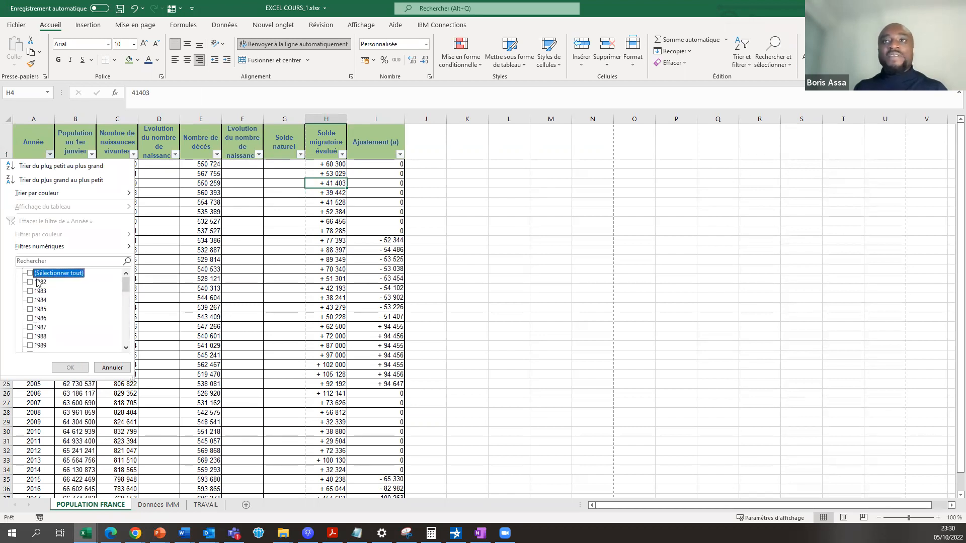
{"action": "scroll", "coordinate": [35, 310], "scroll_direction": "down", "scroll_amount": 5}
{"action": "left_click", "coordinate": [29, 309]}
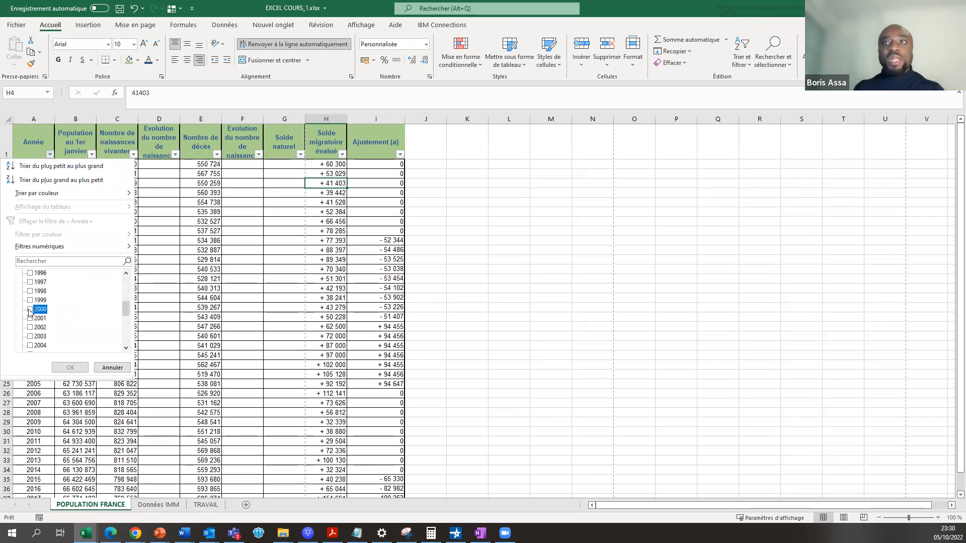
{"action": "left_click", "coordinate": [70, 367]}
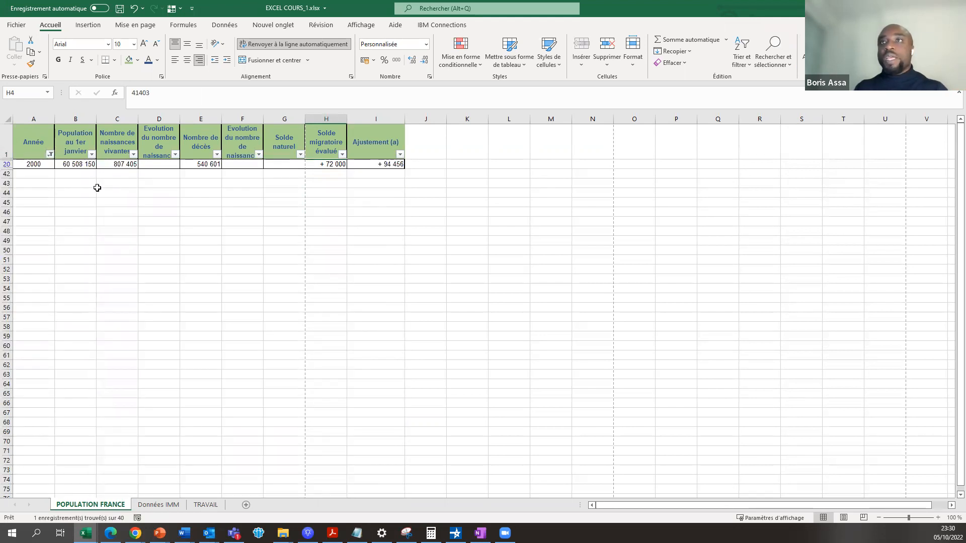
Reselect all years in the Année filter to show the whole table
{"action": "left_click", "coordinate": [49, 154]}
{"action": "left_click", "coordinate": [31, 273]}
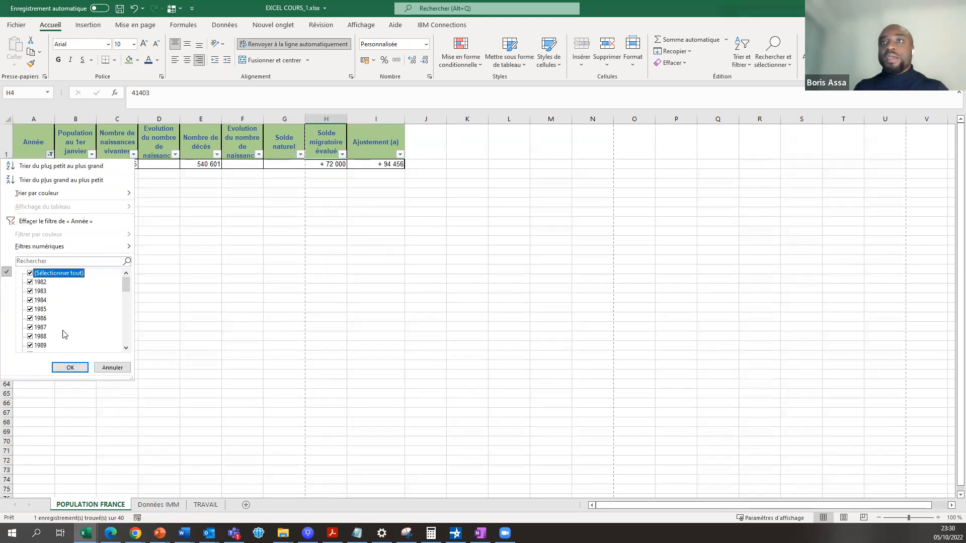
{"action": "left_click", "coordinate": [70, 367]}
{"action": "left_click", "coordinate": [116, 298]}
{"action": "left_click", "coordinate": [156, 222]}
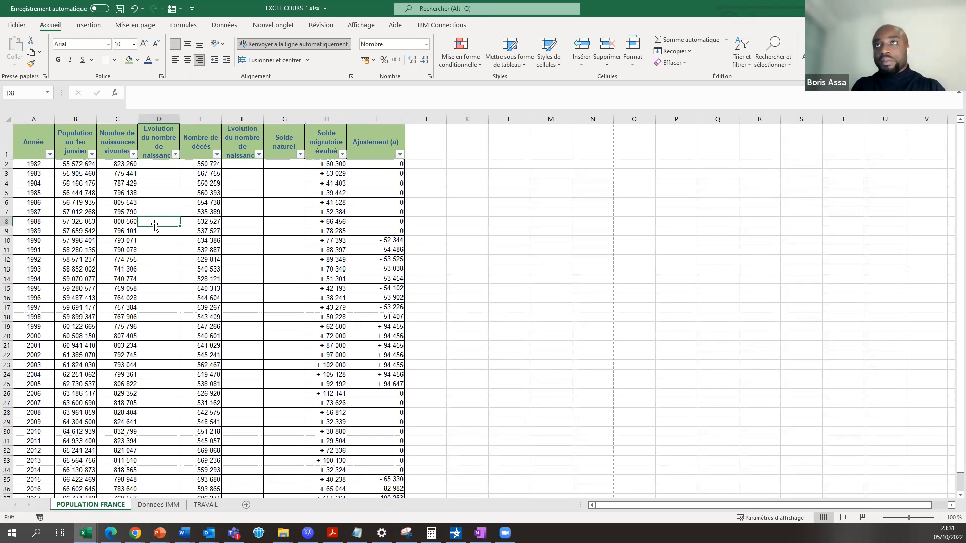
Look through the Données IMM and TRAVAIL worksheets and return to POPULATION FRANCE
{"action": "left_click_drag", "start_coordinate": [155, 226], "coordinate": [171, 191]}
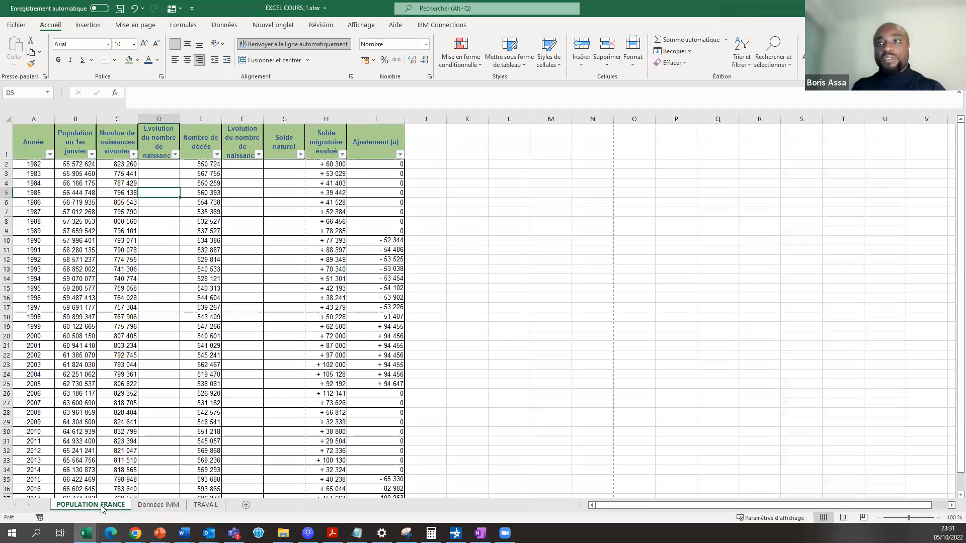
{"action": "left_click", "coordinate": [155, 505]}
{"action": "left_click", "coordinate": [205, 505]}
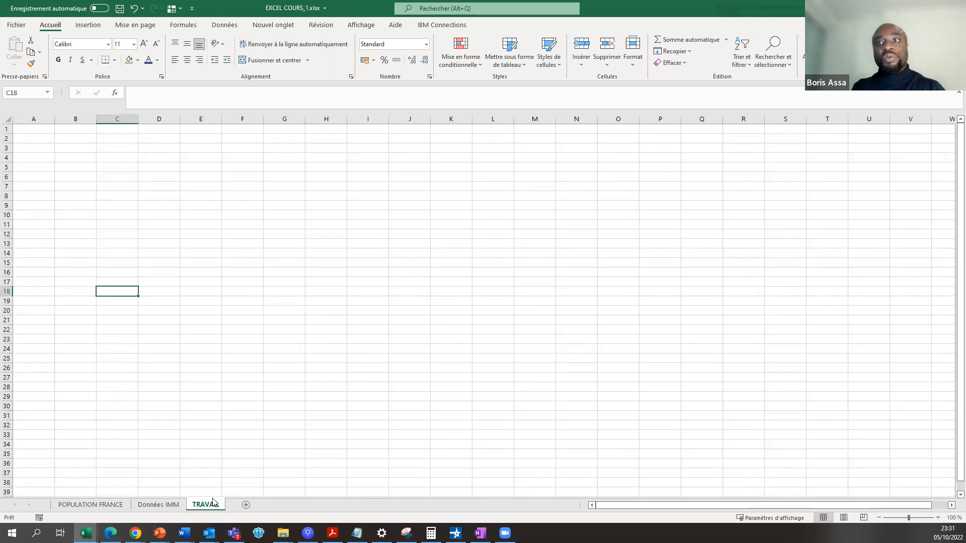
{"action": "left_click", "coordinate": [109, 505]}
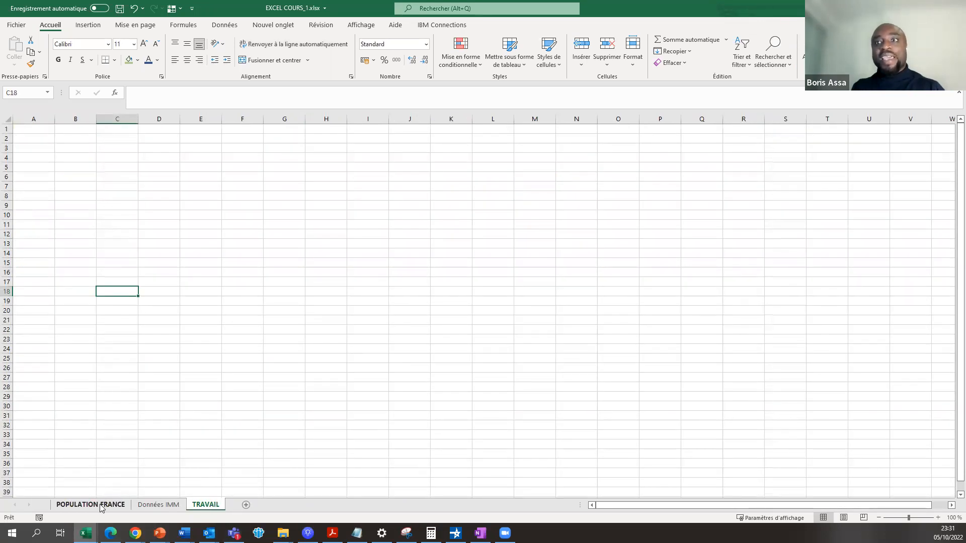
Examine the header row of POPULATION FRANCE and the table's rows down to the year 2021
{"action": "left_click", "coordinate": [33, 142]}
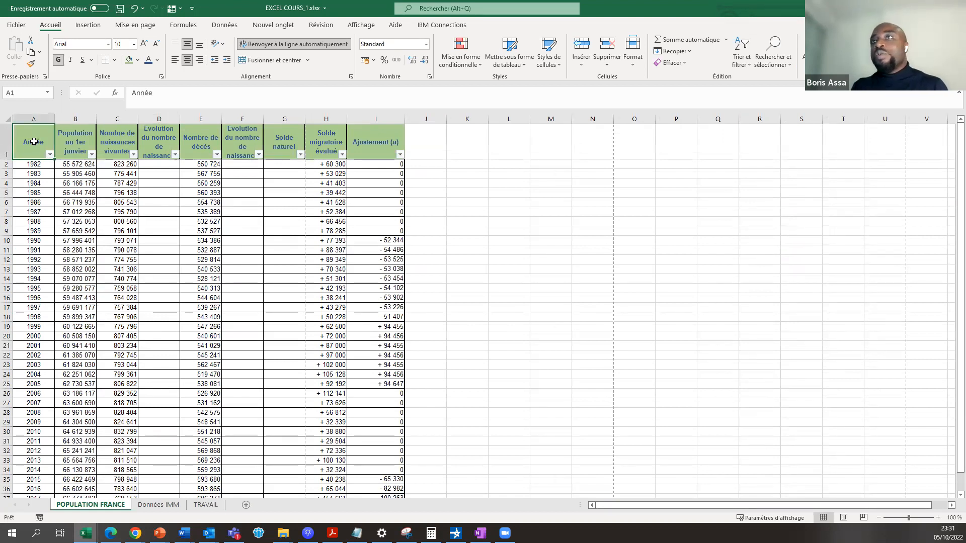
{"action": "left_click_drag", "start_coordinate": [34, 142], "coordinate": [377, 142]}
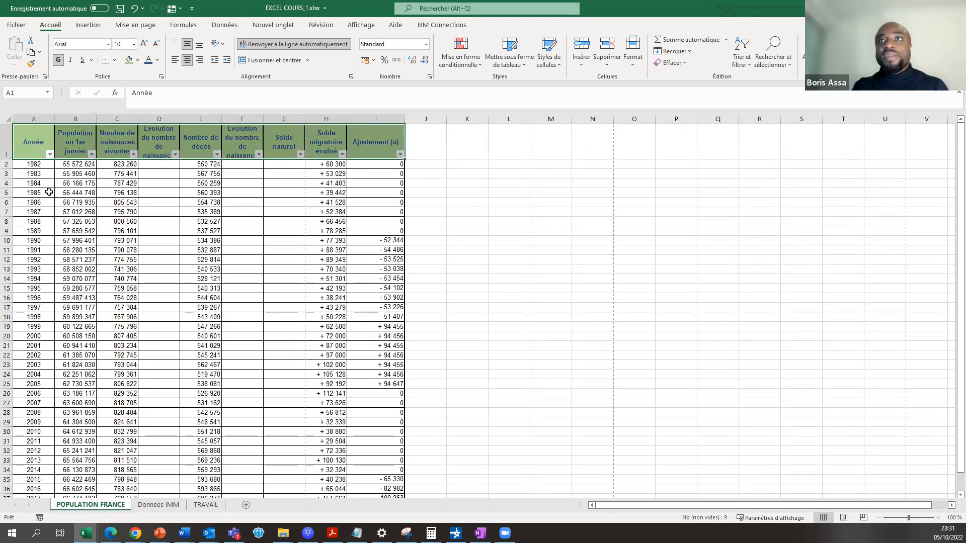
{"action": "left_click", "coordinate": [50, 193]}
{"action": "left_click", "coordinate": [75, 259]}
{"action": "scroll", "coordinate": [71, 315], "scroll_direction": "down", "scroll_amount": 8}
{"action": "scroll", "coordinate": [71, 315], "scroll_direction": "down", "scroll_amount": 4}
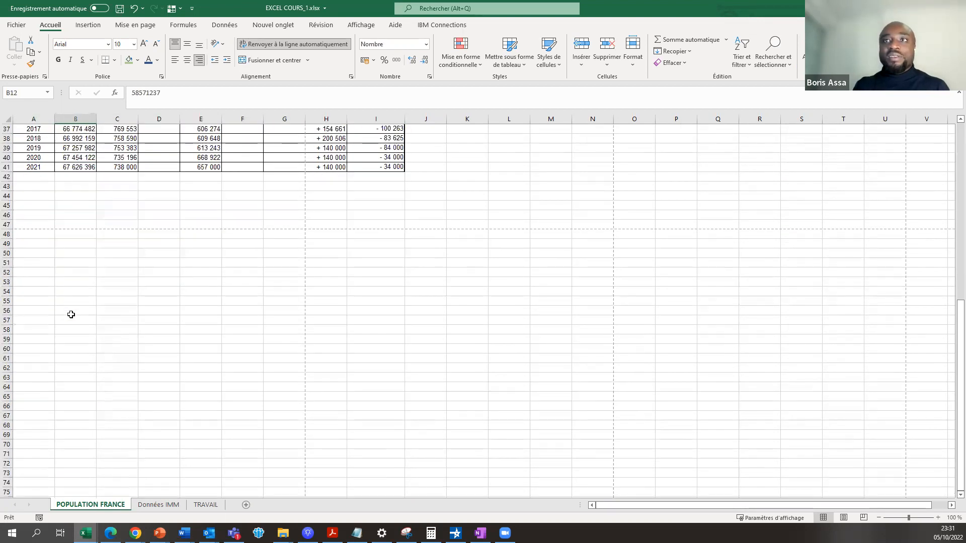
{"action": "scroll", "coordinate": [71, 314], "scroll_direction": "up", "scroll_amount": 6}
{"action": "left_click", "coordinate": [7, 339]}
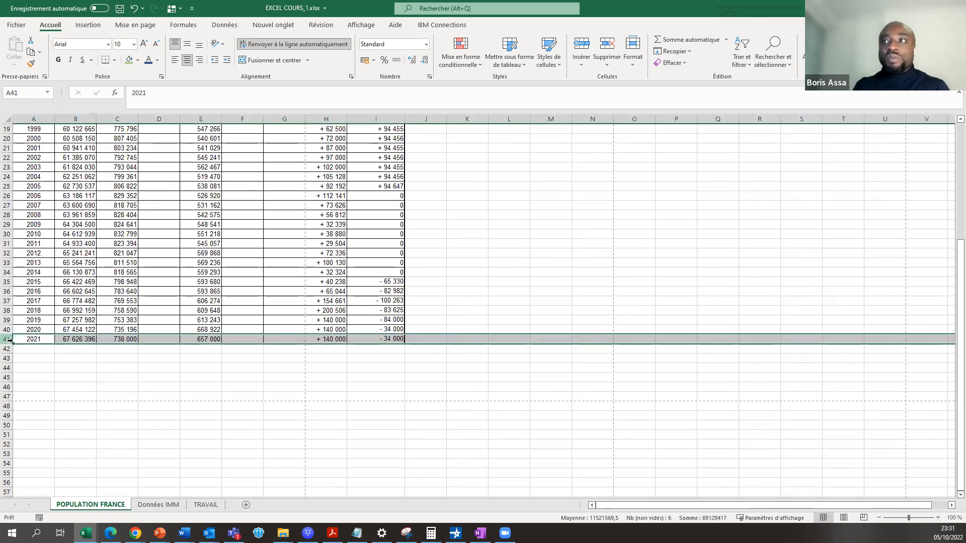
{"action": "scroll", "coordinate": [64, 206], "scroll_direction": "up", "scroll_amount": 6}
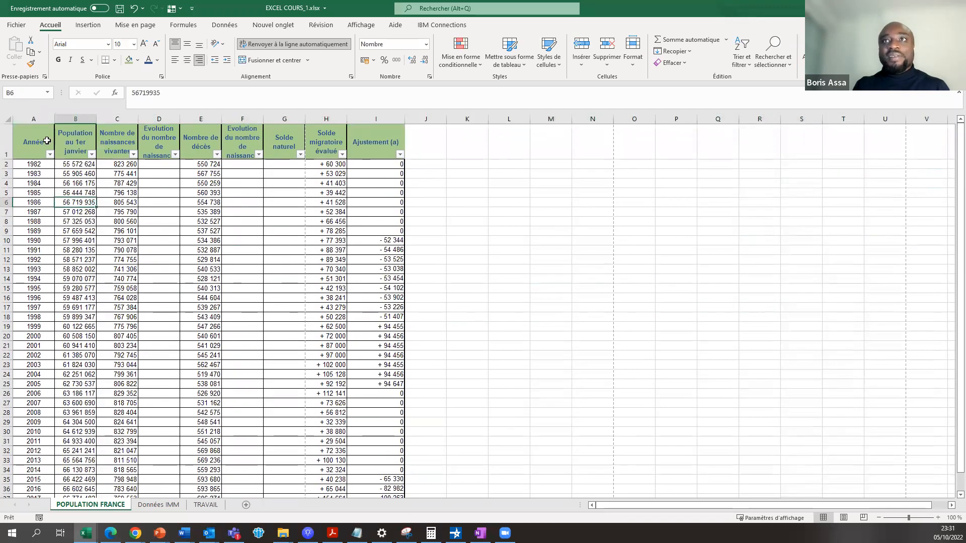
Read the non-empty cell count for the full header row A1:I1 and for its first two cells, A1:B1
{"action": "left_click", "coordinate": [80, 140]}
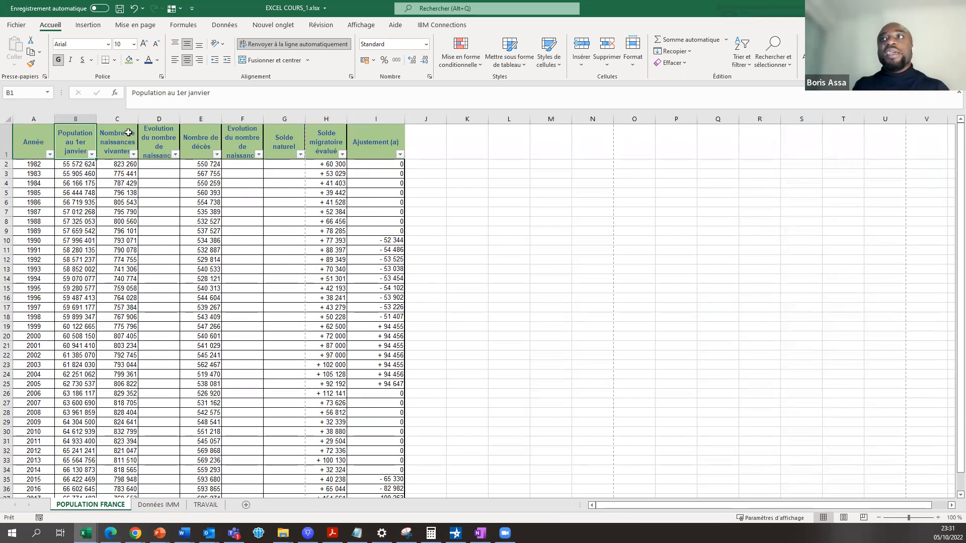
{"action": "left_click_drag", "start_coordinate": [37, 140], "coordinate": [374, 146]}
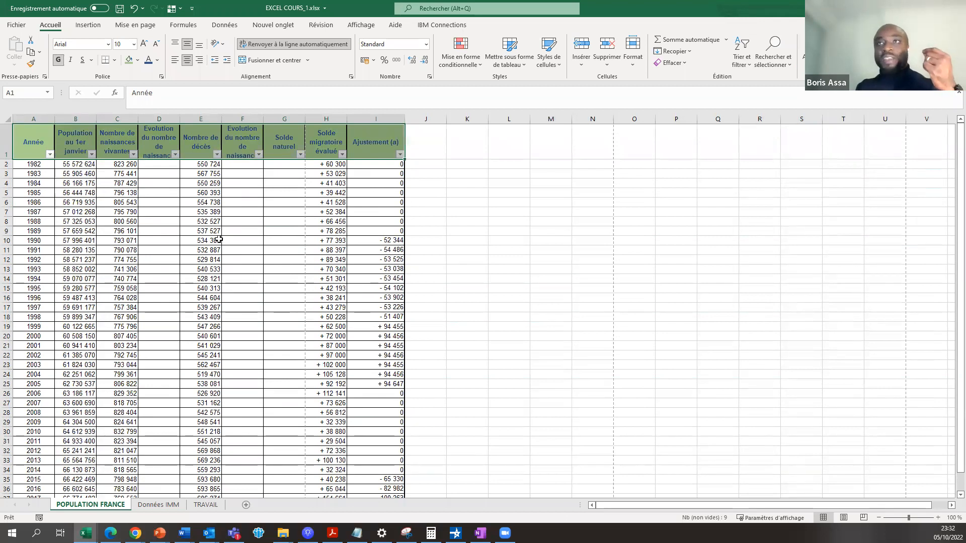
{"action": "left_click", "coordinate": [37, 142]}
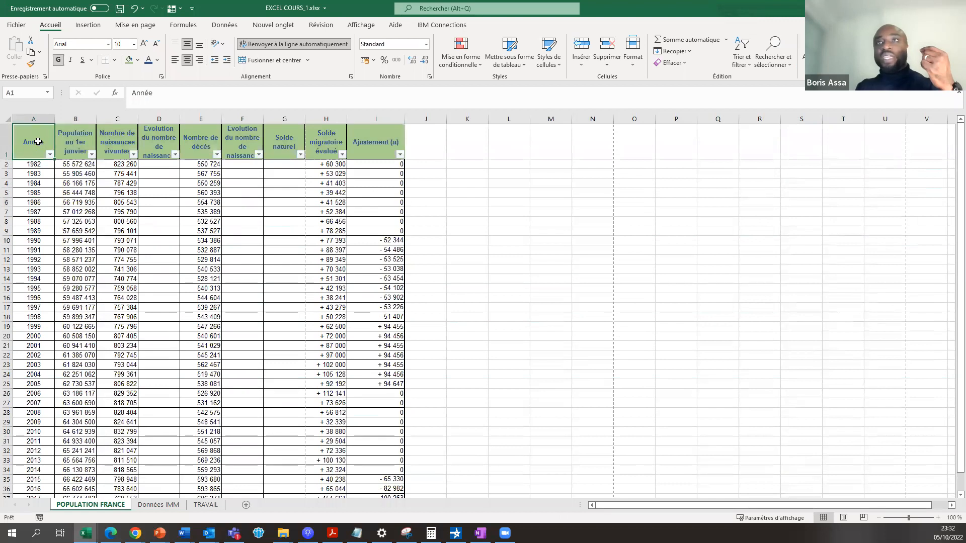
{"action": "left_click_drag", "start_coordinate": [38, 142], "coordinate": [90, 141]}
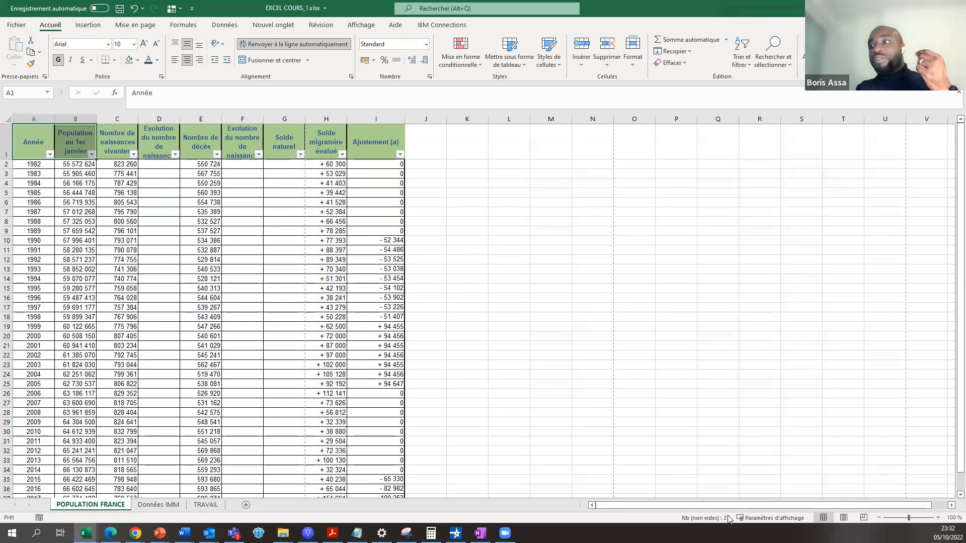
{"action": "left_click", "coordinate": [47, 180]}
Select the range A1:H18 and read its average, non-empty cell count and sum
{"action": "left_click", "coordinate": [38, 143]}
{"action": "left_click_drag", "start_coordinate": [42, 167], "coordinate": [333, 313]}
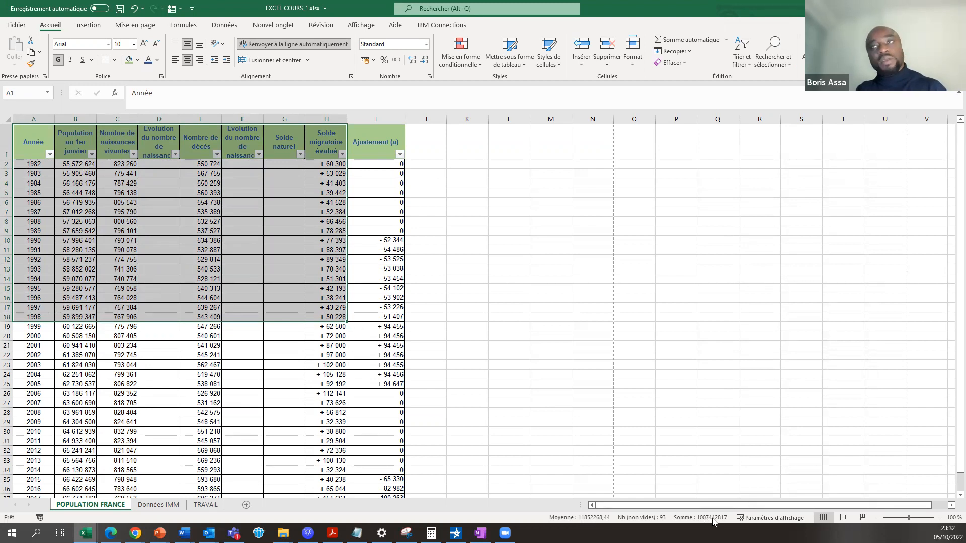
{"action": "left_click", "coordinate": [185, 203]}
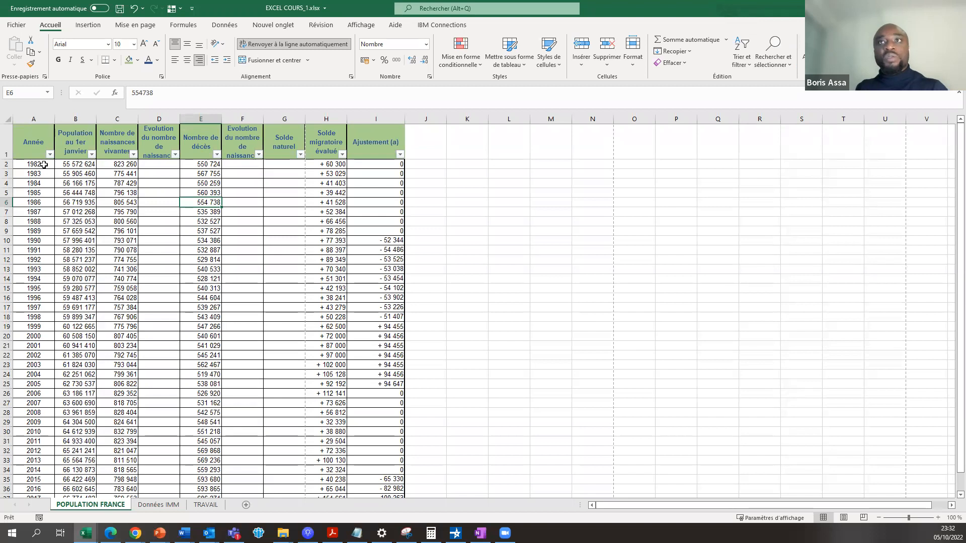
Read the sum and average of the Nombre de décès values for 1982 and 1983
{"action": "left_click", "coordinate": [44, 165]}
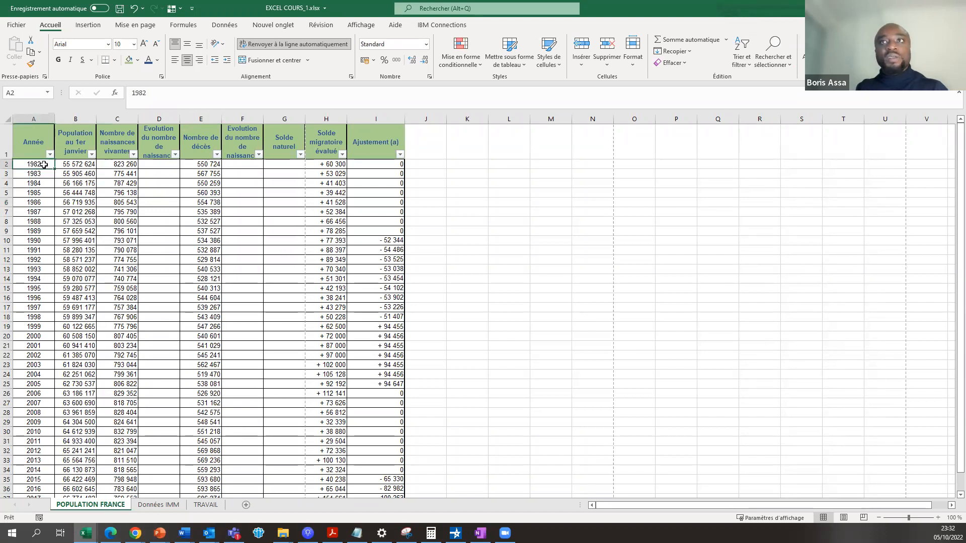
{"action": "left_click", "coordinate": [44, 172]}
{"action": "left_click_drag", "start_coordinate": [208, 162], "coordinate": [208, 174]}
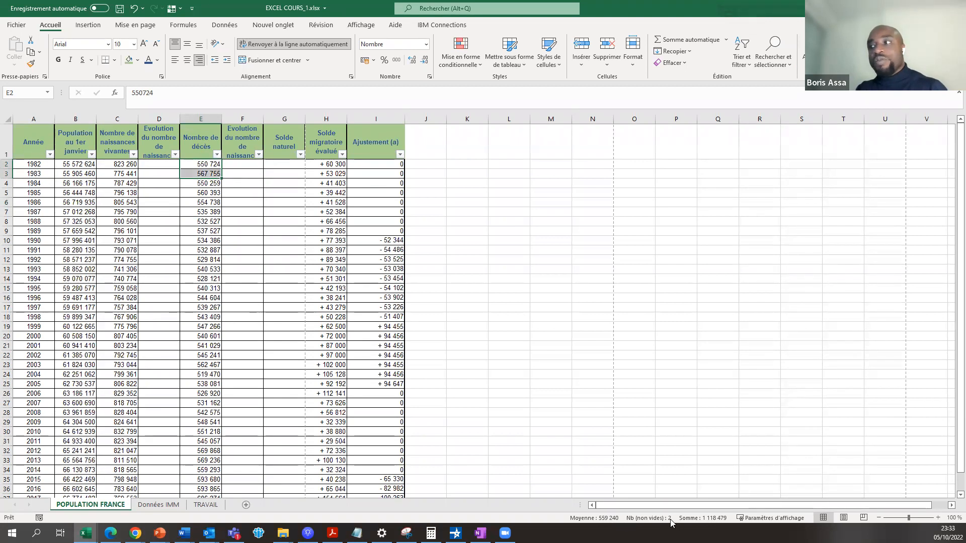
{"action": "left_click", "coordinate": [206, 203]}
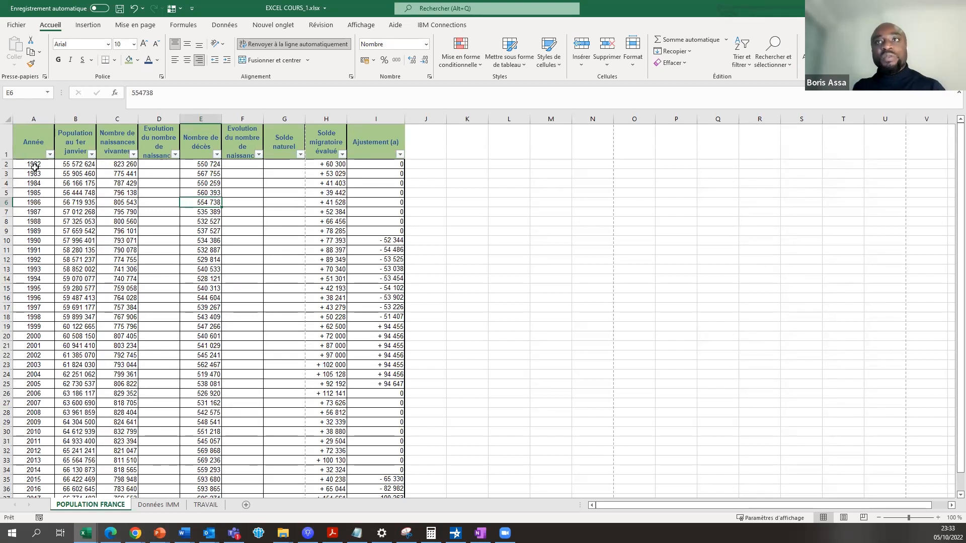
Select the Nombre de décès values from 1982 to 2021 and read their sum, average and count
{"action": "scroll", "coordinate": [43, 305], "scroll_direction": "down", "scroll_amount": 4}
{"action": "scroll", "coordinate": [186, 327], "scroll_direction": "up", "scroll_amount": 4}
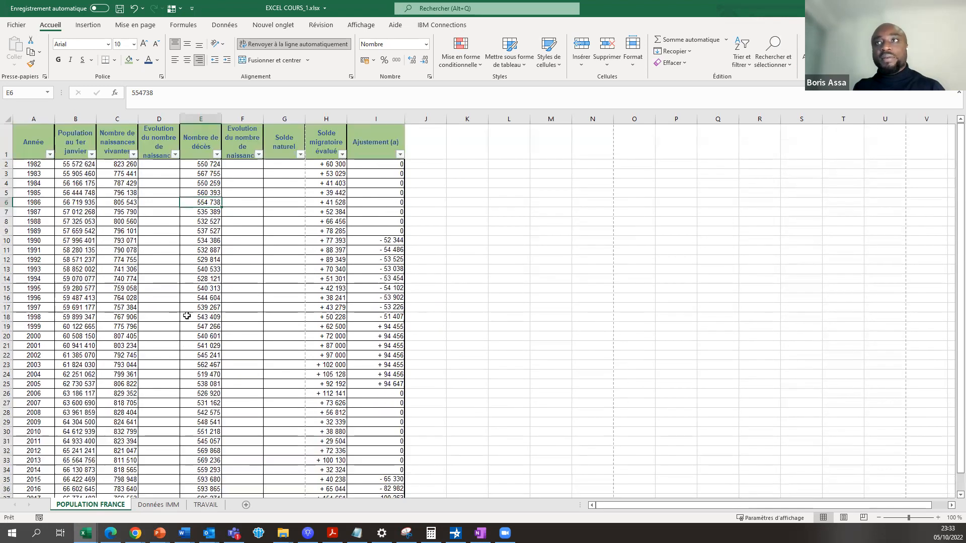
{"action": "left_click", "coordinate": [206, 163]}
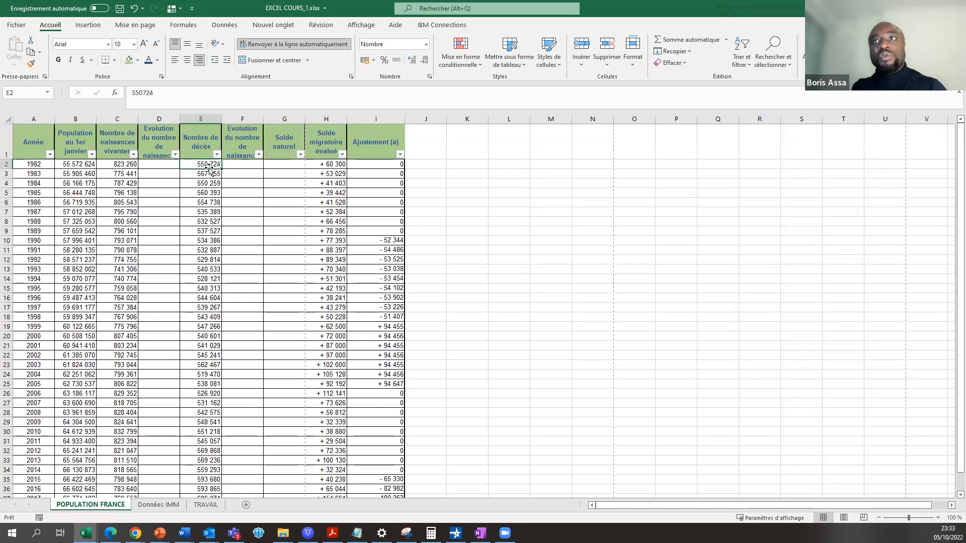
{"action": "left_click_drag", "start_coordinate": [209, 167], "coordinate": [217, 471]}
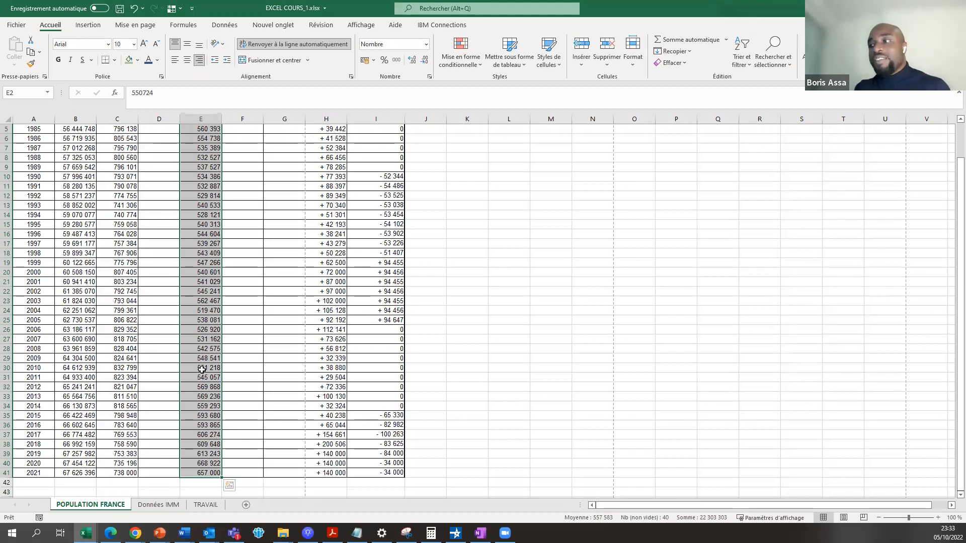
{"action": "scroll", "coordinate": [202, 369], "scroll_direction": "up", "scroll_amount": 2}
{"action": "scroll", "coordinate": [202, 370], "scroll_direction": "down", "scroll_amount": 1}
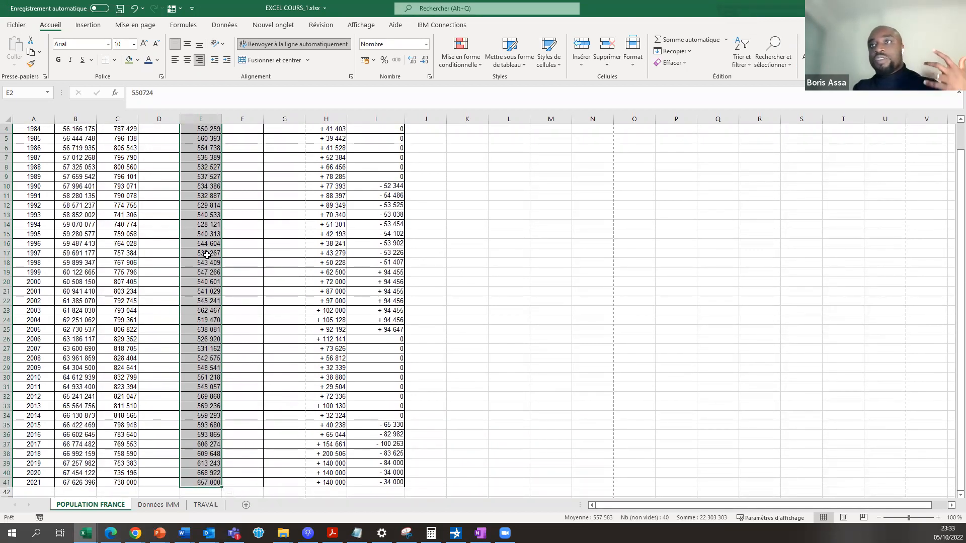
{"action": "scroll", "coordinate": [218, 254], "scroll_direction": "up", "scroll_amount": 1}
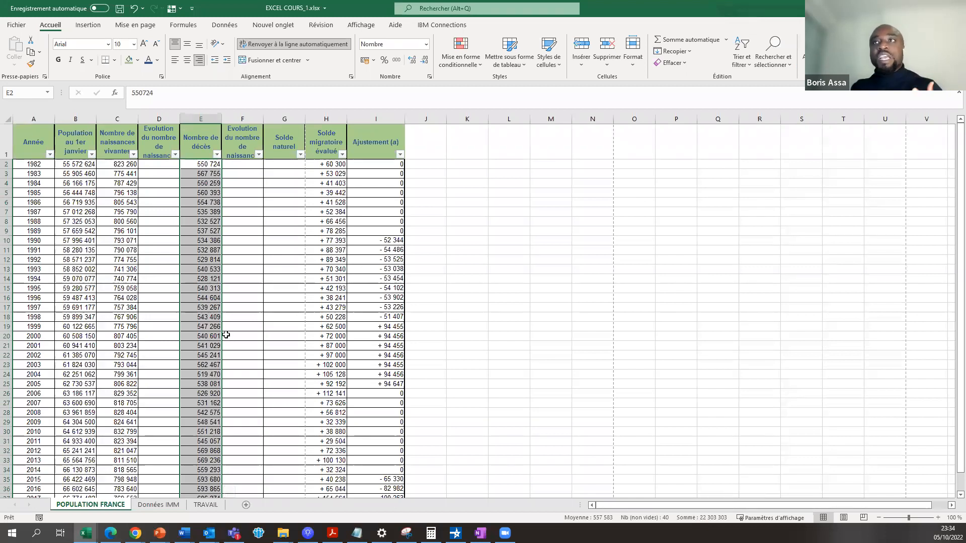
{"action": "scroll", "coordinate": [196, 234], "scroll_direction": "down", "scroll_amount": 2}
{"action": "scroll", "coordinate": [199, 257], "scroll_direction": "up", "scroll_amount": 2}
{"action": "left_click", "coordinate": [238, 221]}
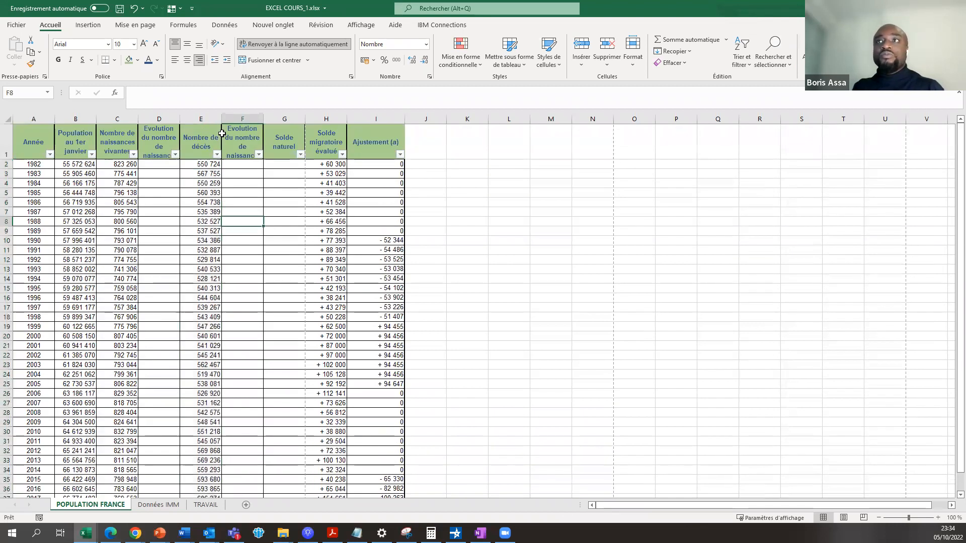
Select the entire Nombre de décès column and read its average, count and sum
{"action": "left_click", "coordinate": [198, 118]}
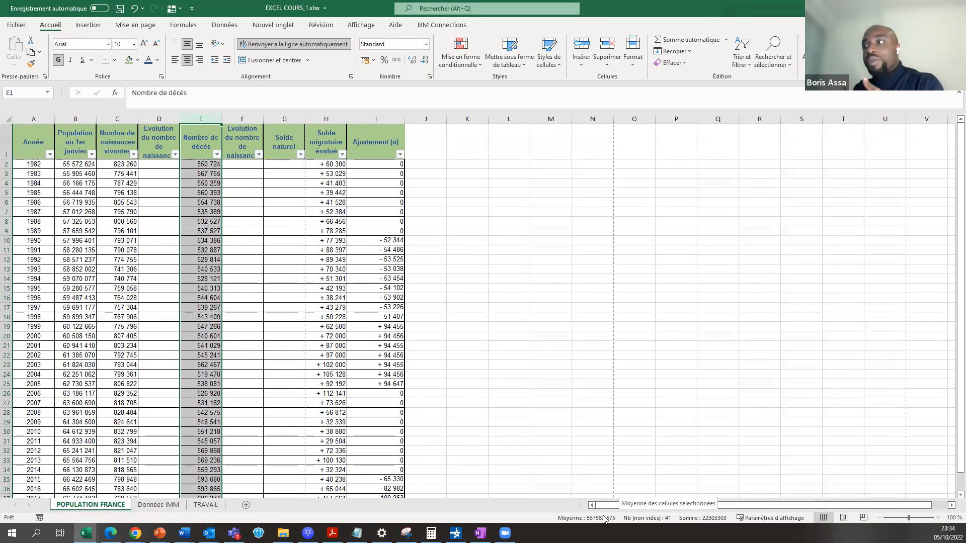
{"action": "left_click", "coordinate": [201, 280]}
{"action": "left_click", "coordinate": [245, 200]}
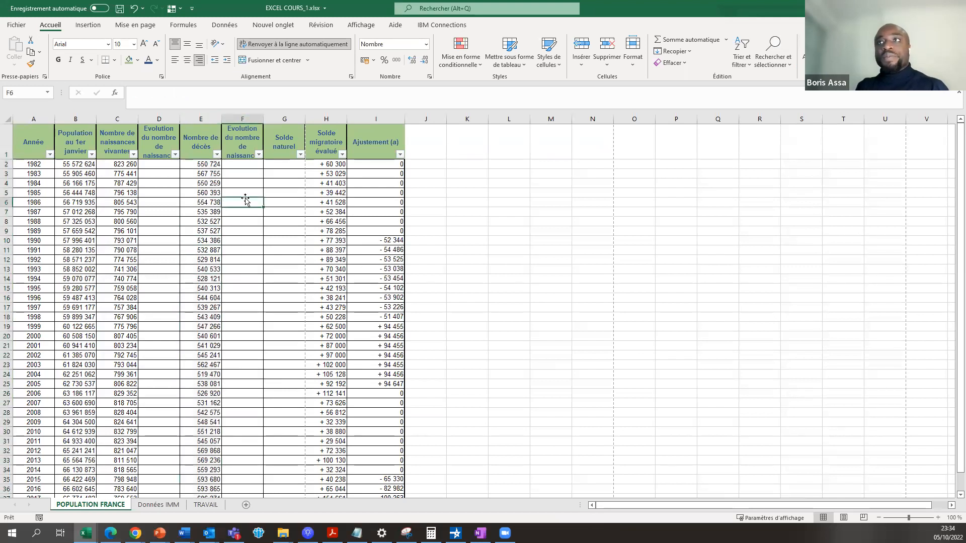
Select the Nombre de naissances vivantes values from 1982 to 2021 and read their average and sum
{"action": "left_click", "coordinate": [115, 184]}
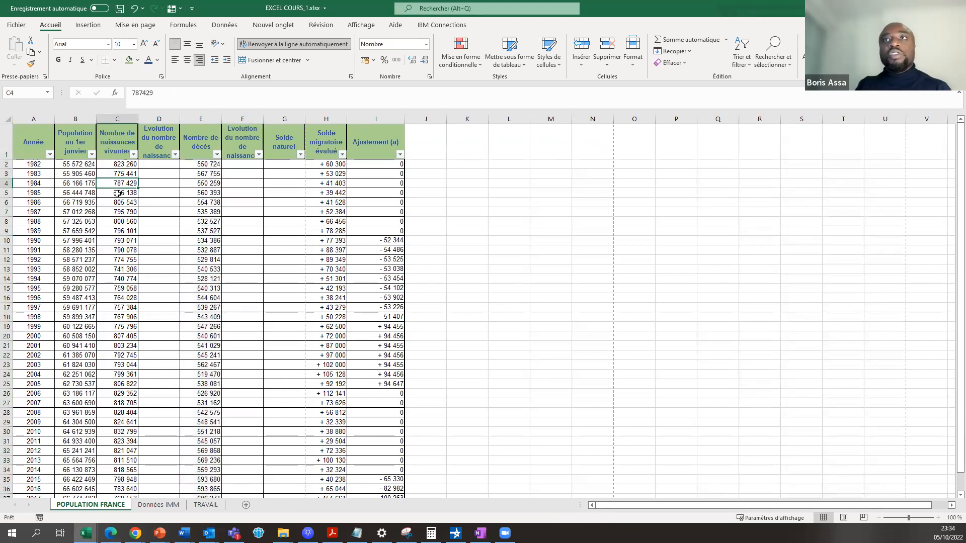
{"action": "left_click_drag", "start_coordinate": [117, 164], "coordinate": [125, 476]}
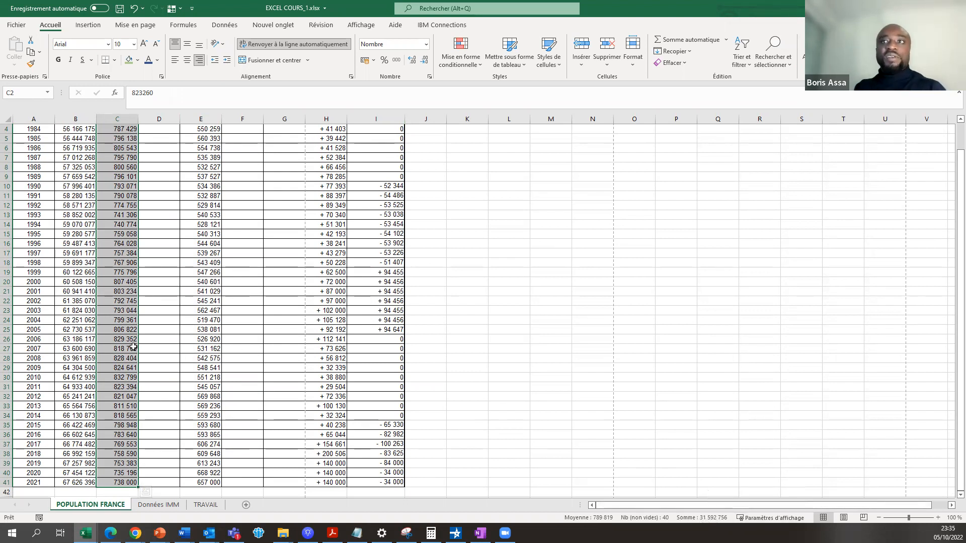
{"action": "scroll", "coordinate": [127, 345], "scroll_direction": "up", "scroll_amount": 1}
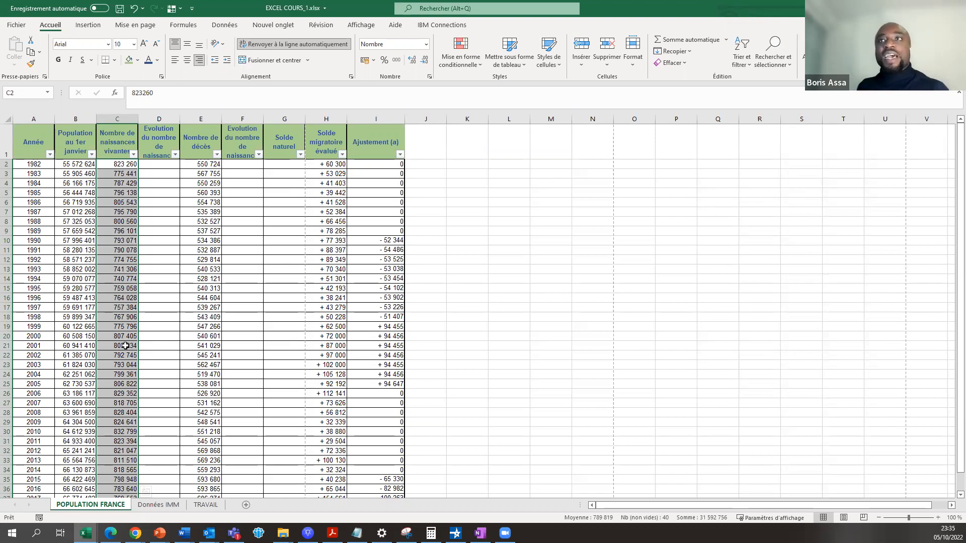
Compare the population on 1 January in 1982 with the last value in the column, for 2021
{"action": "left_click", "coordinate": [80, 165]}
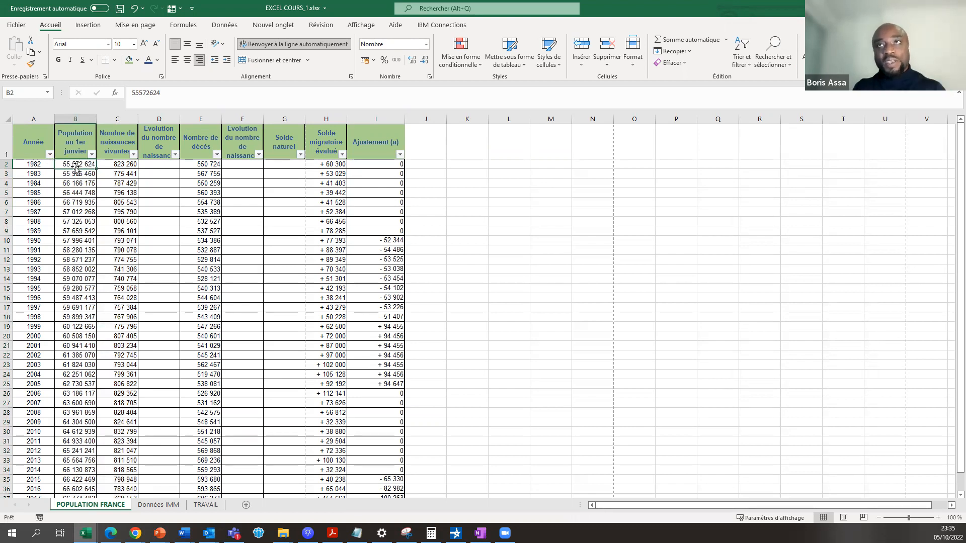
{"action": "key", "text": "ctrl+Down"}
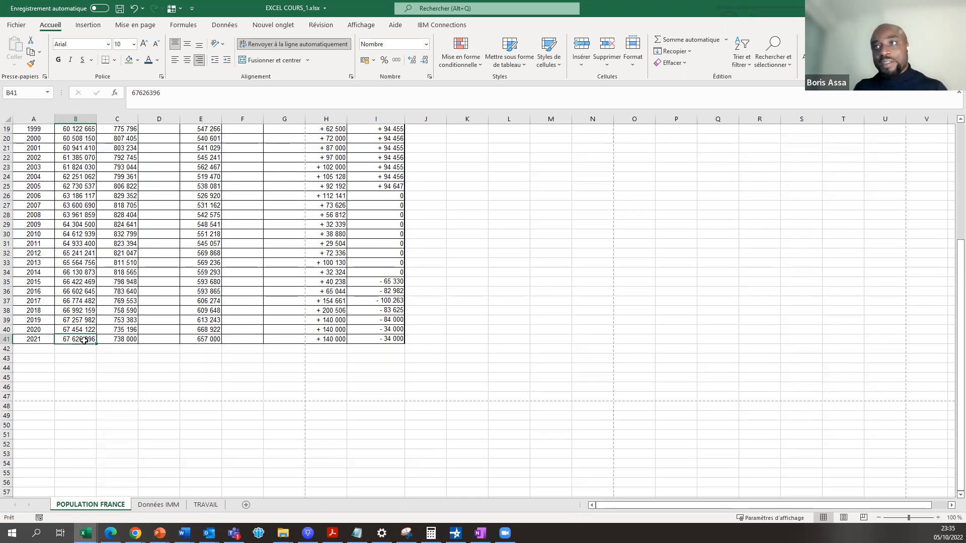
{"action": "scroll", "coordinate": [80, 322], "scroll_direction": "up", "scroll_amount": 5}
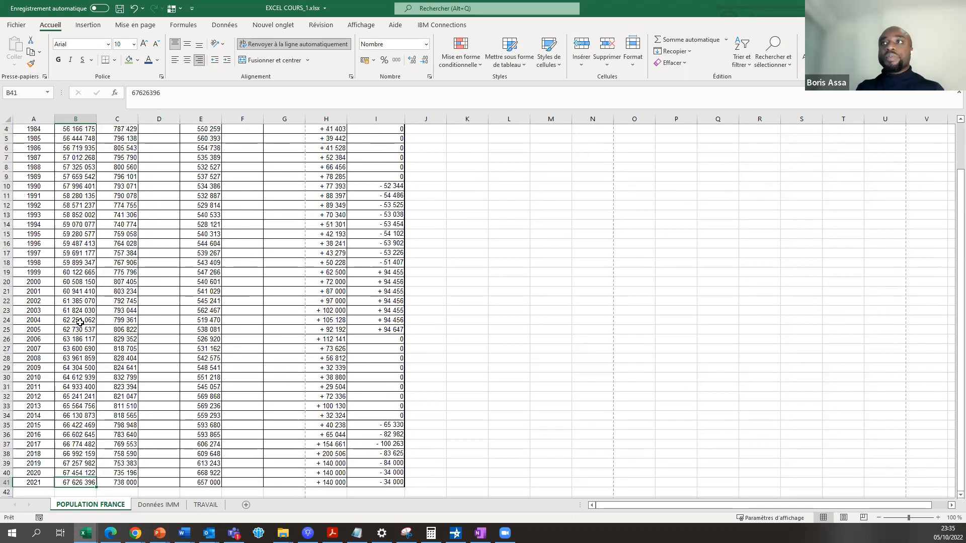
{"action": "scroll", "coordinate": [79, 322], "scroll_direction": "up", "scroll_amount": 1}
{"action": "left_click", "coordinate": [148, 269]}
{"action": "left_click", "coordinate": [194, 215]}
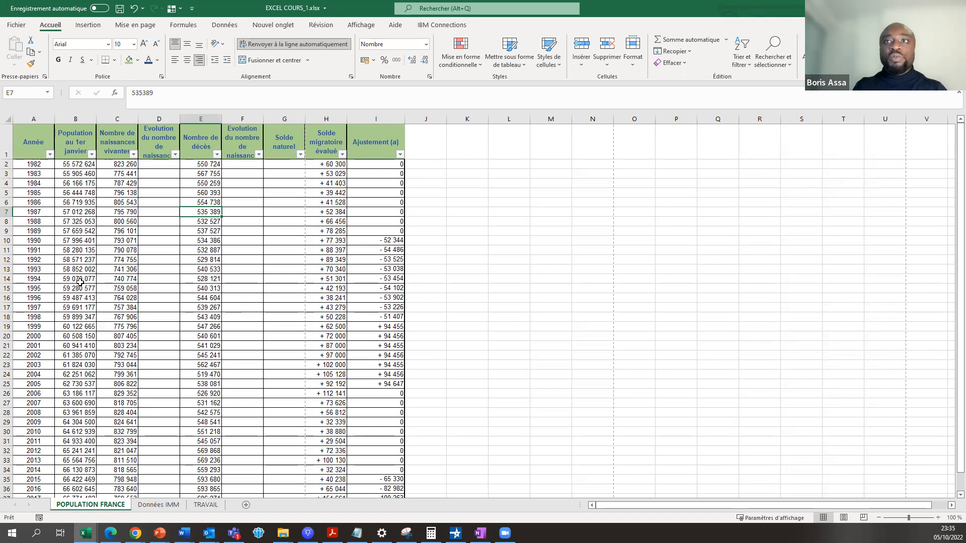
Select the Nombre de naissances vivantes values from 2000 to 2021 and read their sum and average
{"action": "scroll", "coordinate": [79, 290], "scroll_direction": "down", "scroll_amount": 2}
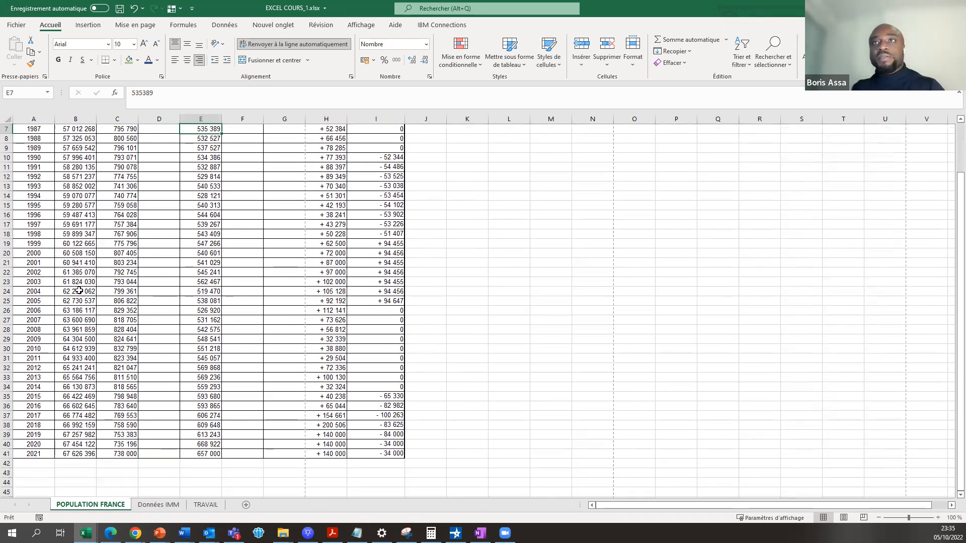
{"action": "scroll", "coordinate": [80, 290], "scroll_direction": "up", "scroll_amount": 2}
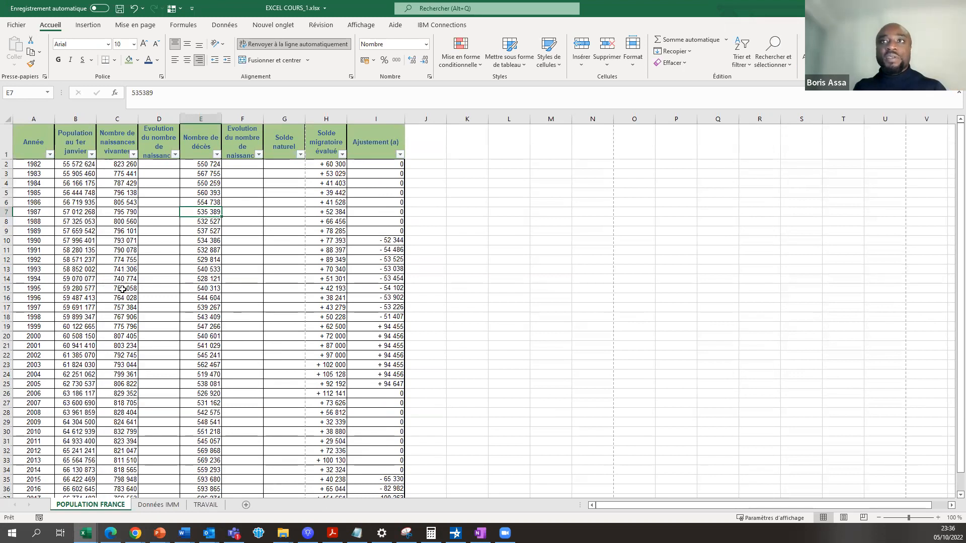
{"action": "scroll", "coordinate": [119, 326], "scroll_direction": "down", "scroll_amount": 1}
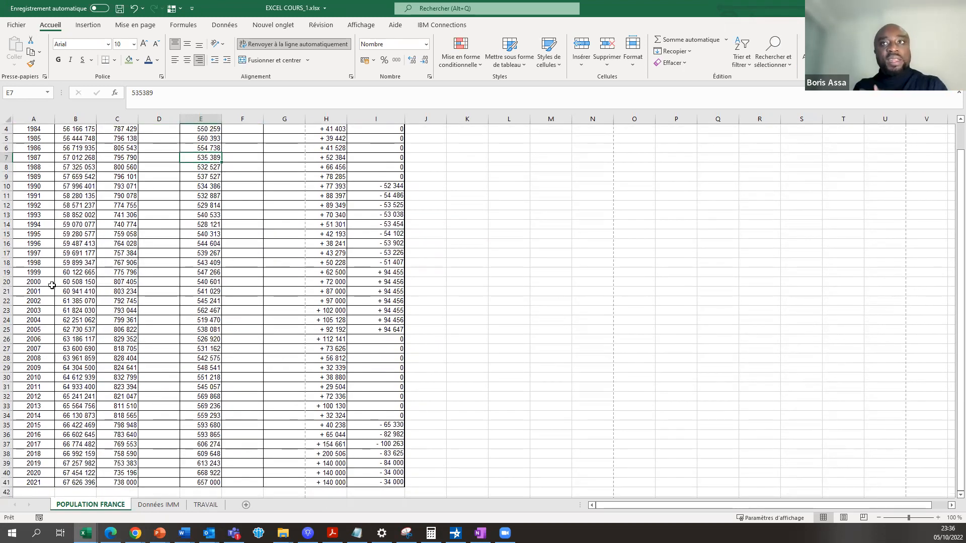
{"action": "left_click", "coordinate": [128, 282]}
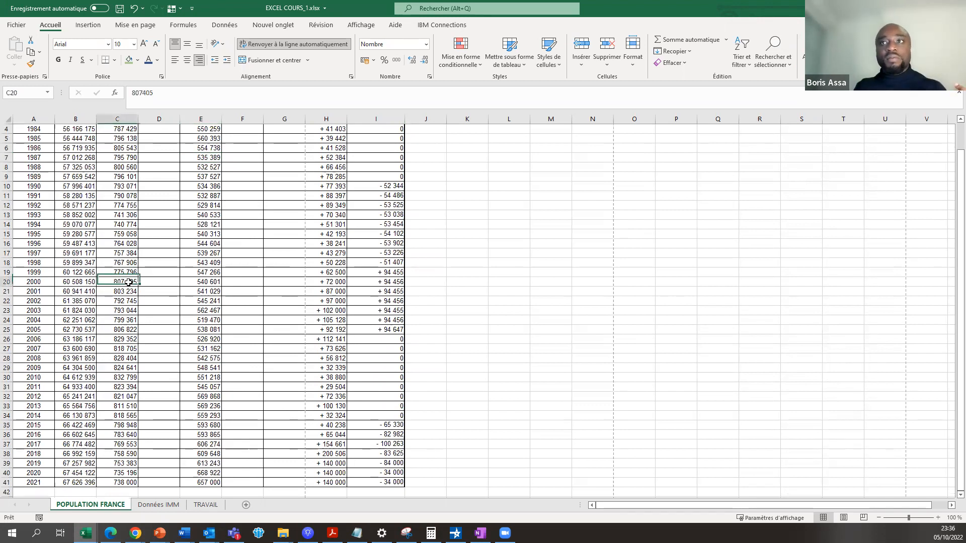
{"action": "left_click_drag", "start_coordinate": [129, 282], "coordinate": [131, 484]}
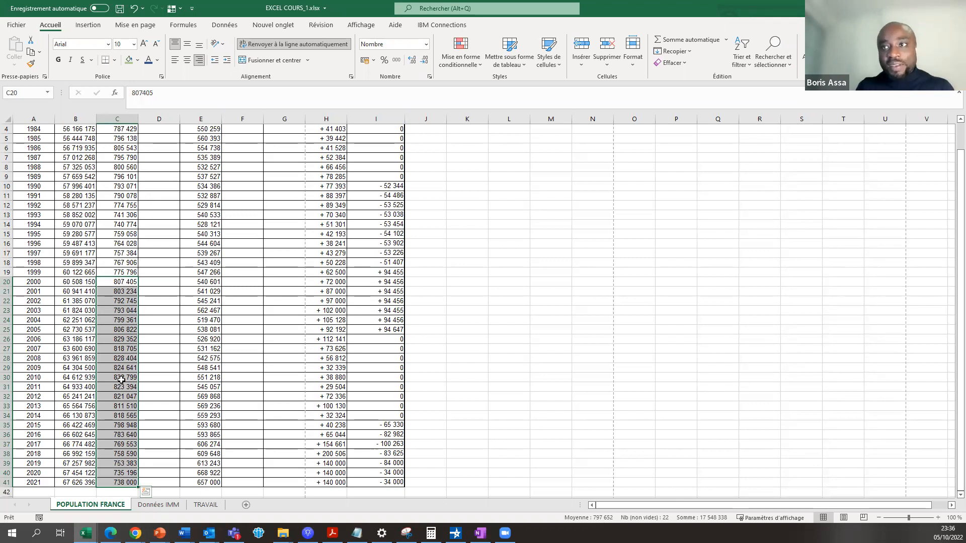
{"action": "scroll", "coordinate": [216, 354], "scroll_direction": "up", "scroll_amount": 1}
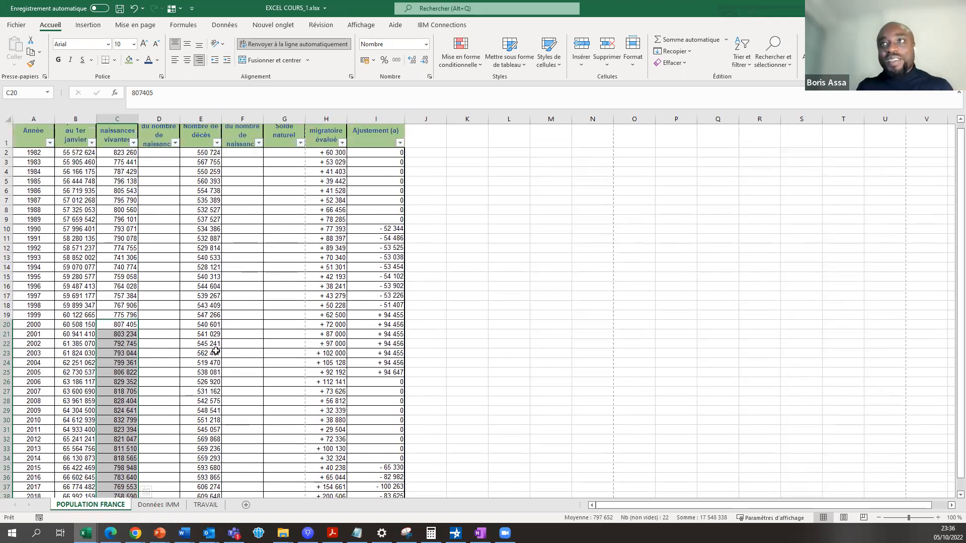
Examine the Nombre de décès values for 1991 and 2001
{"action": "left_click", "coordinate": [204, 211]}
{"action": "left_click", "coordinate": [209, 250]}
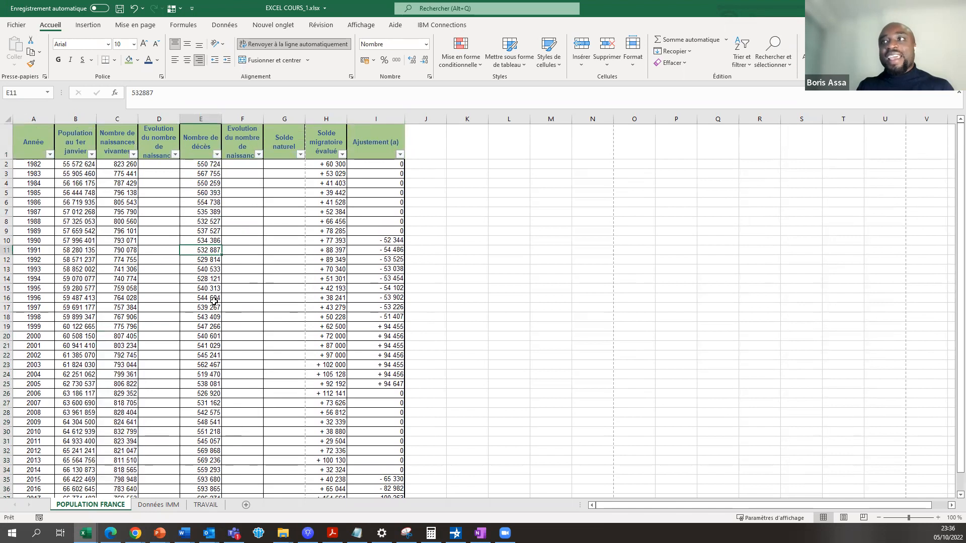
{"action": "left_click", "coordinate": [213, 346]}
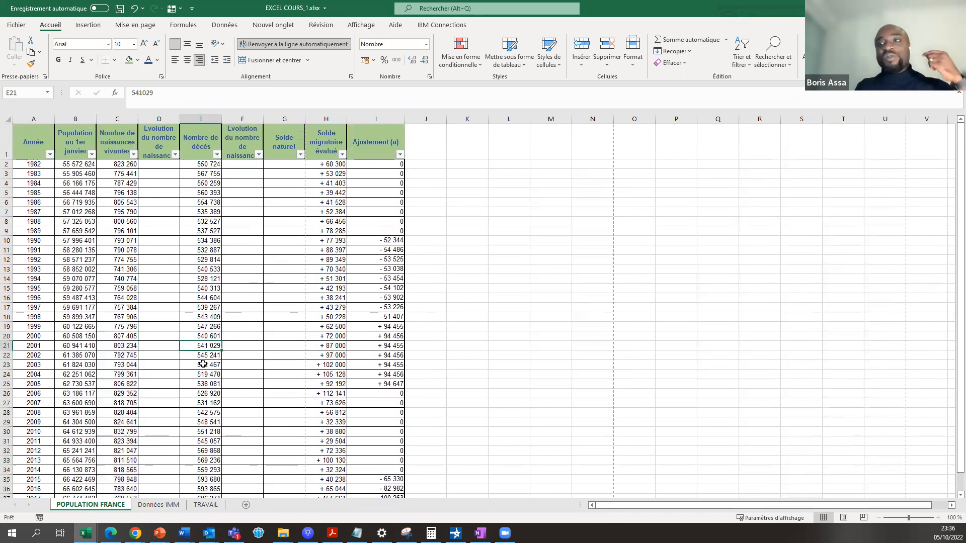
Compare the Nombre de naissances vivantes values for 2019, 2020 and 2021 at the end of the table
{"action": "scroll", "coordinate": [201, 367], "scroll_direction": "down", "scroll_amount": 2}
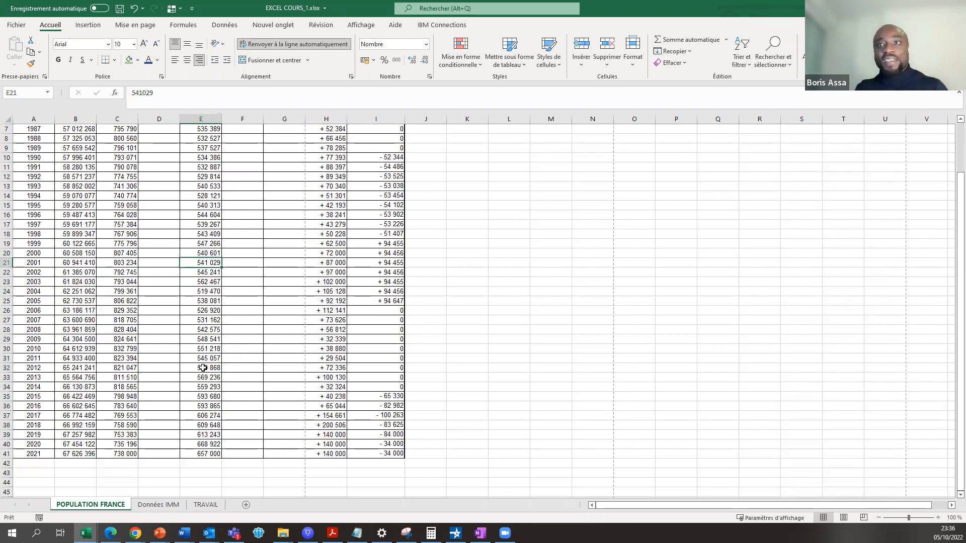
{"action": "left_click", "coordinate": [41, 444]}
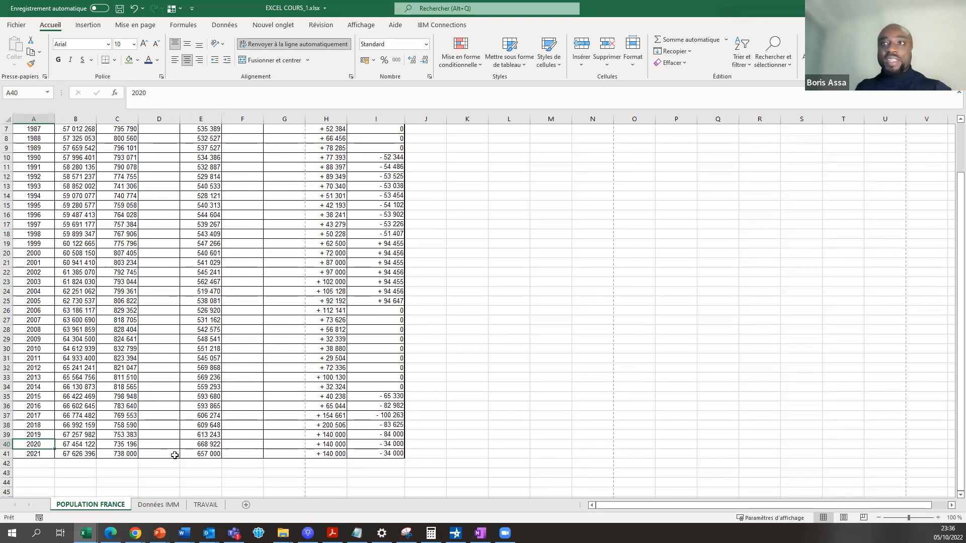
{"action": "left_click", "coordinate": [131, 446]}
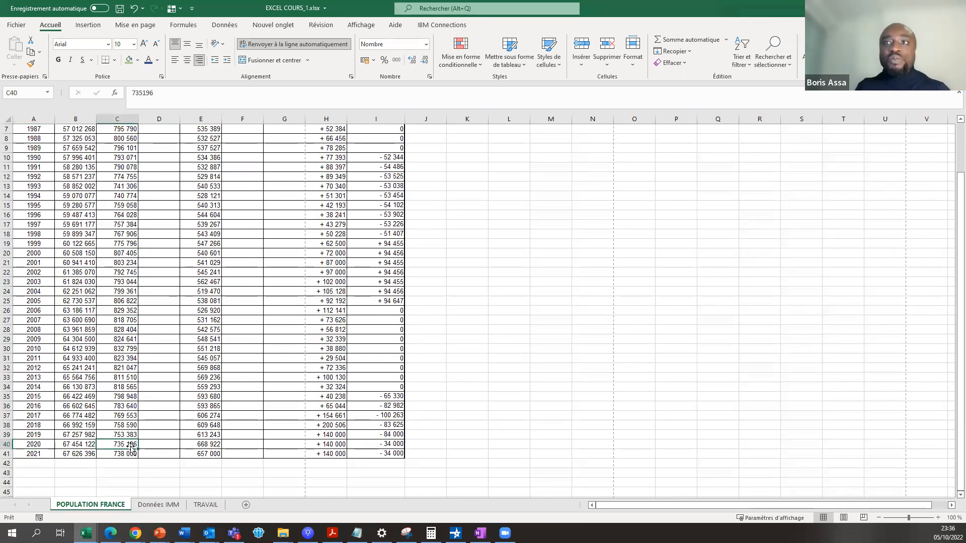
{"action": "left_click", "coordinate": [126, 435]}
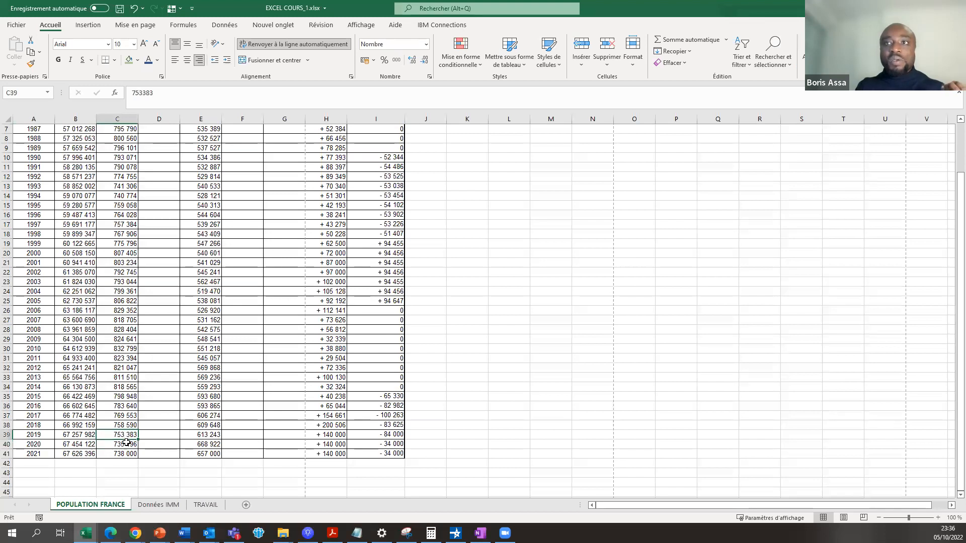
{"action": "left_click", "coordinate": [126, 442]}
{"action": "left_click", "coordinate": [128, 453]}
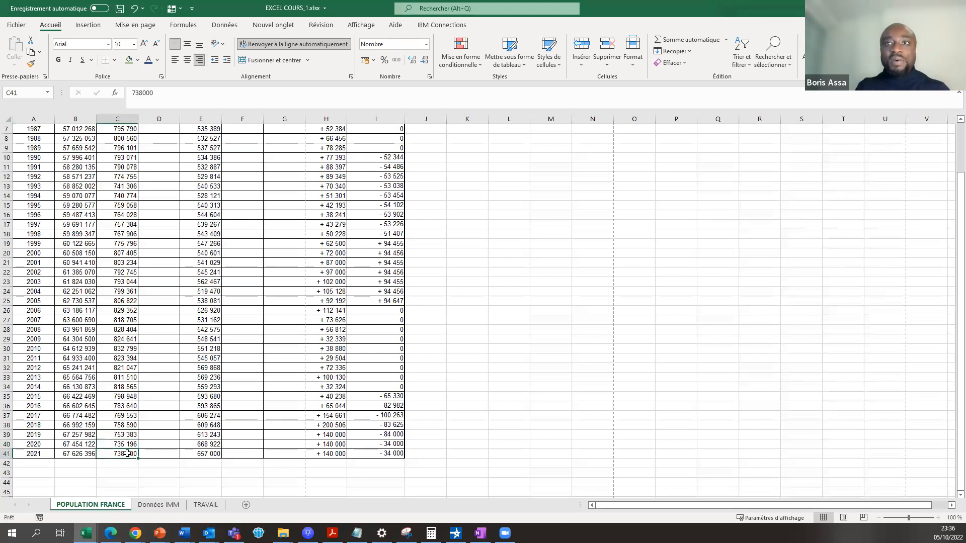
{"action": "left_click", "coordinate": [130, 444]}
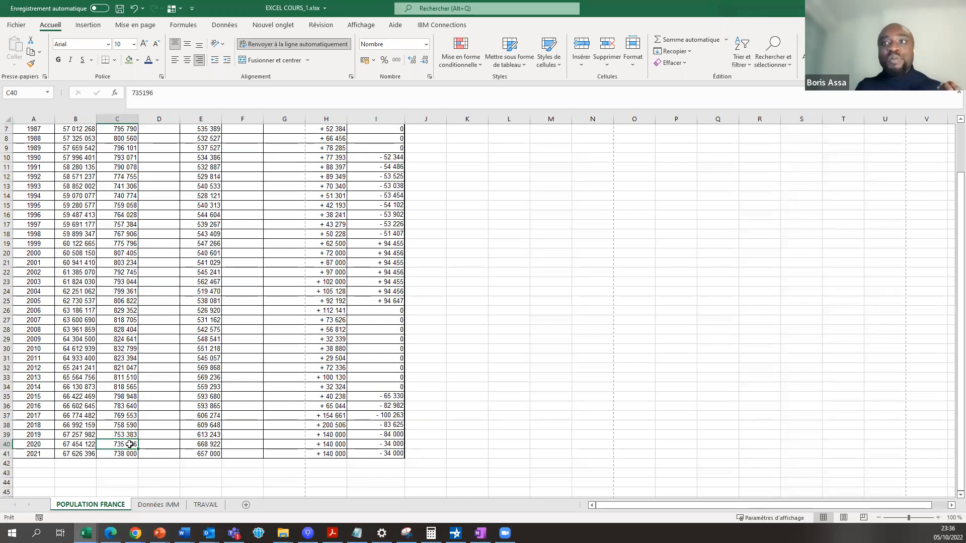
{"action": "left_click", "coordinate": [128, 455]}
{"action": "left_click", "coordinate": [132, 435]}
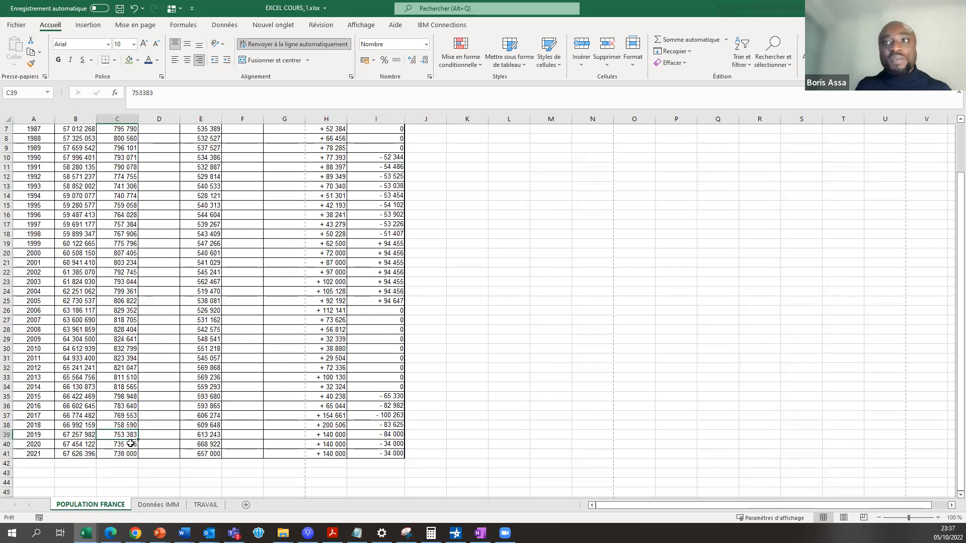
{"action": "left_click", "coordinate": [128, 453]}
{"action": "left_click", "coordinate": [129, 445]}
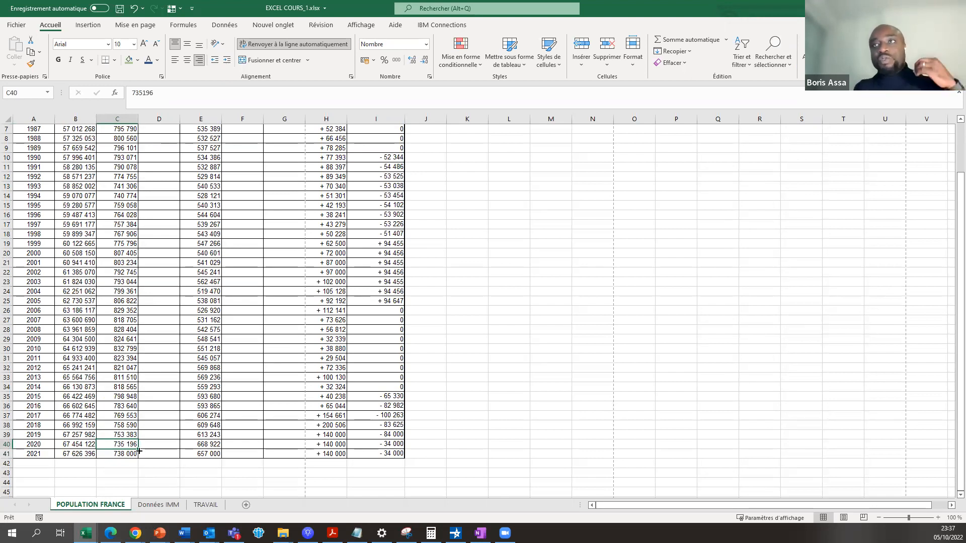
Compare the Nombre de décès values for 2019, 2020 and 2021
{"action": "left_click", "coordinate": [206, 446]}
{"action": "scroll", "coordinate": [207, 445], "scroll_direction": "up", "scroll_amount": 2}
{"action": "scroll", "coordinate": [200, 149], "scroll_direction": "down", "scroll_amount": 2}
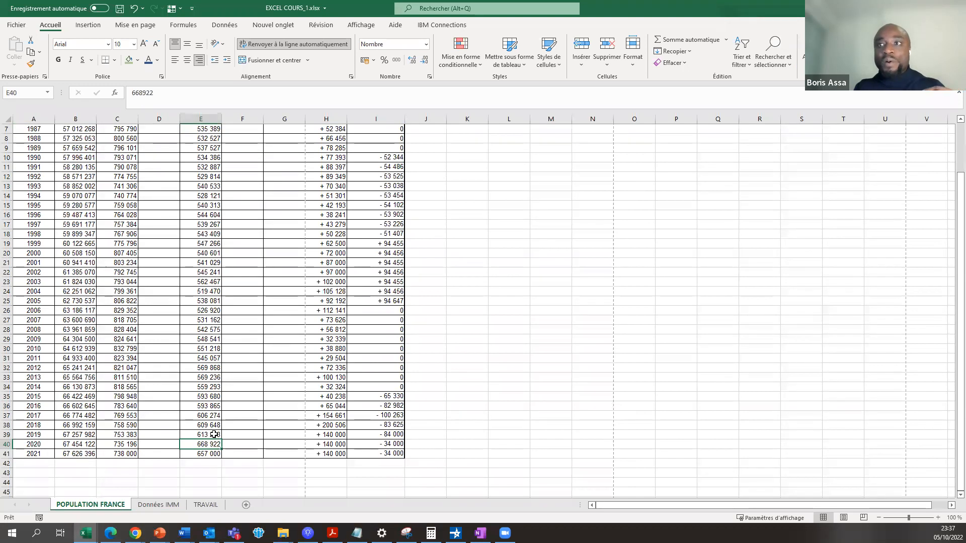
{"action": "key", "text": "Up"}
{"action": "left_click", "coordinate": [213, 445]}
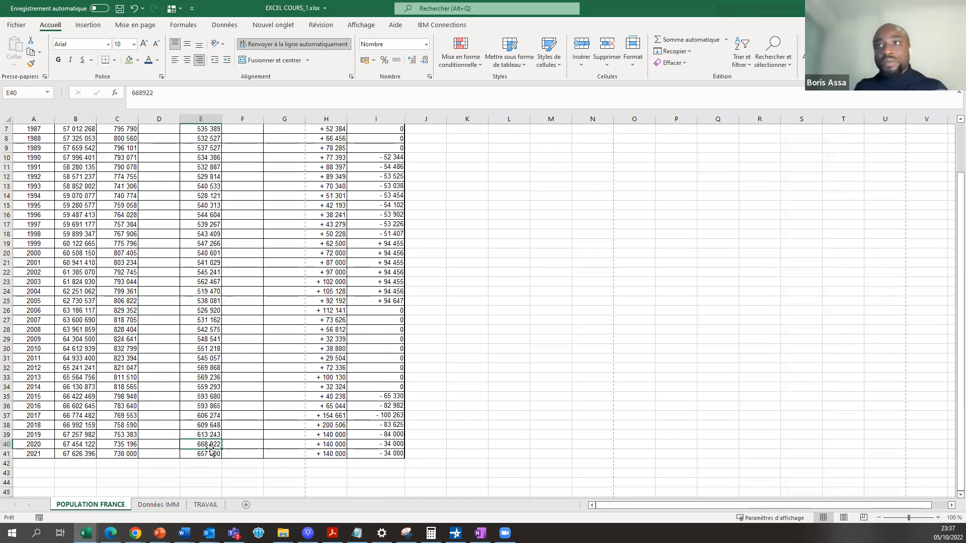
{"action": "left_click", "coordinate": [209, 454]}
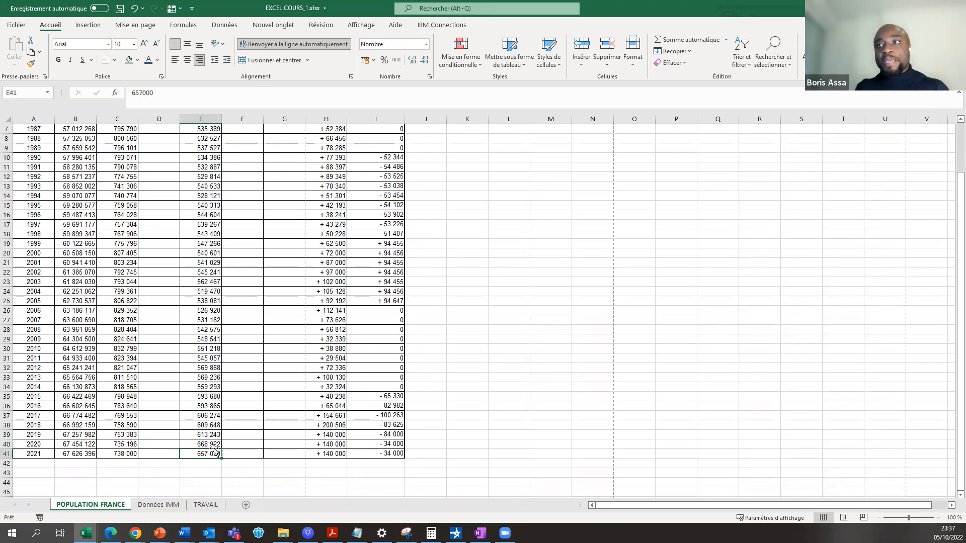
{"action": "left_click", "coordinate": [213, 445]}
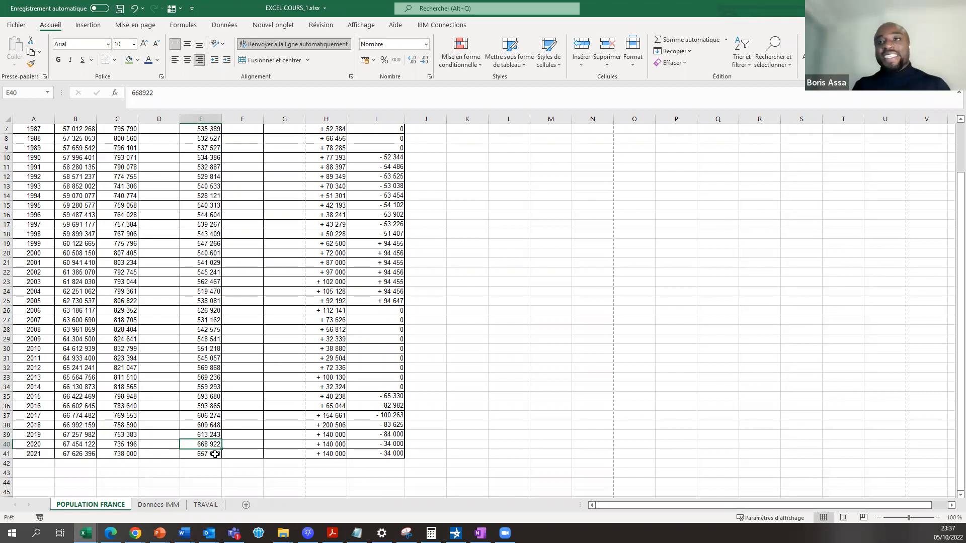
Review the Evolution du nombre de naissance header in column D and the cells beneath it
{"action": "scroll", "coordinate": [214, 454], "scroll_direction": "up", "scroll_amount": 2}
{"action": "left_click", "coordinate": [203, 217]}
{"action": "left_click", "coordinate": [211, 184]}
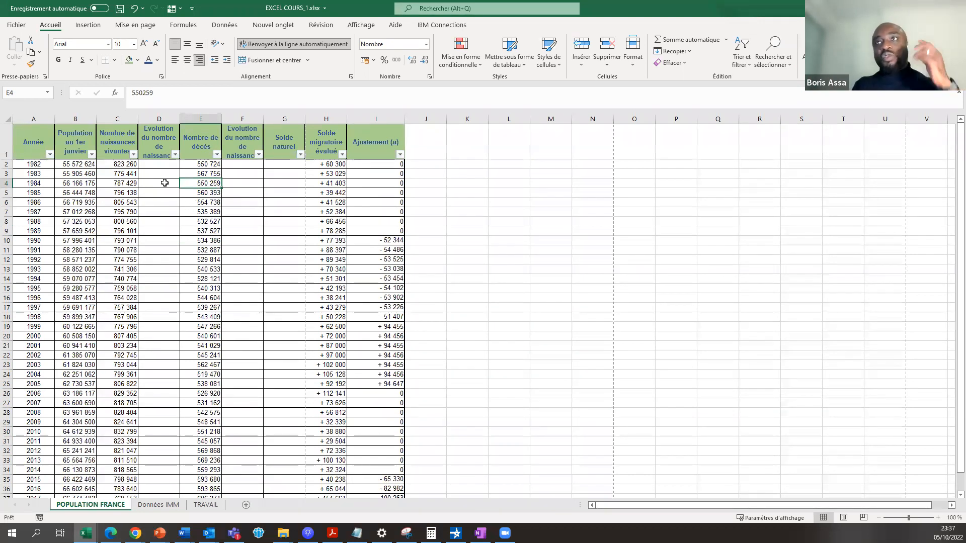
{"action": "left_click", "coordinate": [160, 147]}
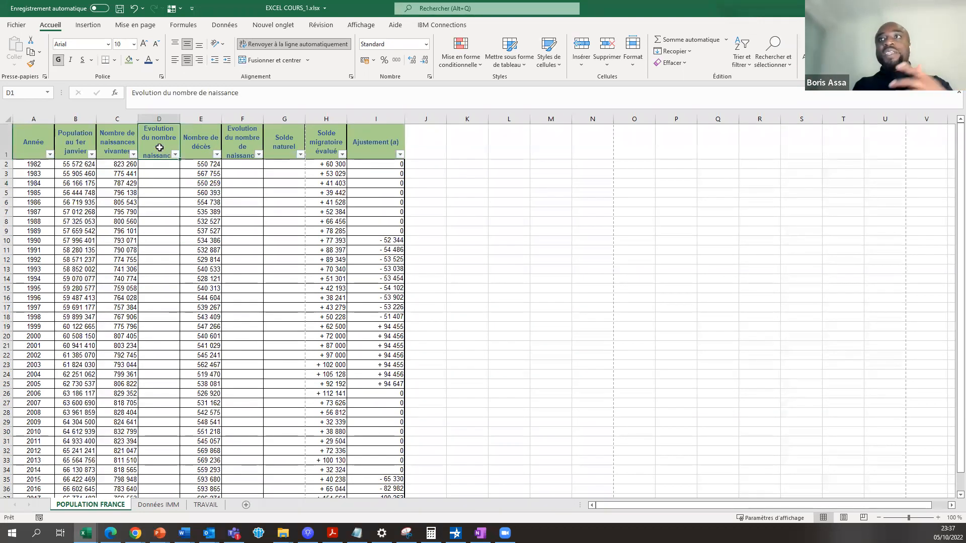
{"action": "left_click", "coordinate": [154, 211]}
{"action": "left_click", "coordinate": [157, 184]}
{"action": "left_click", "coordinate": [159, 165]}
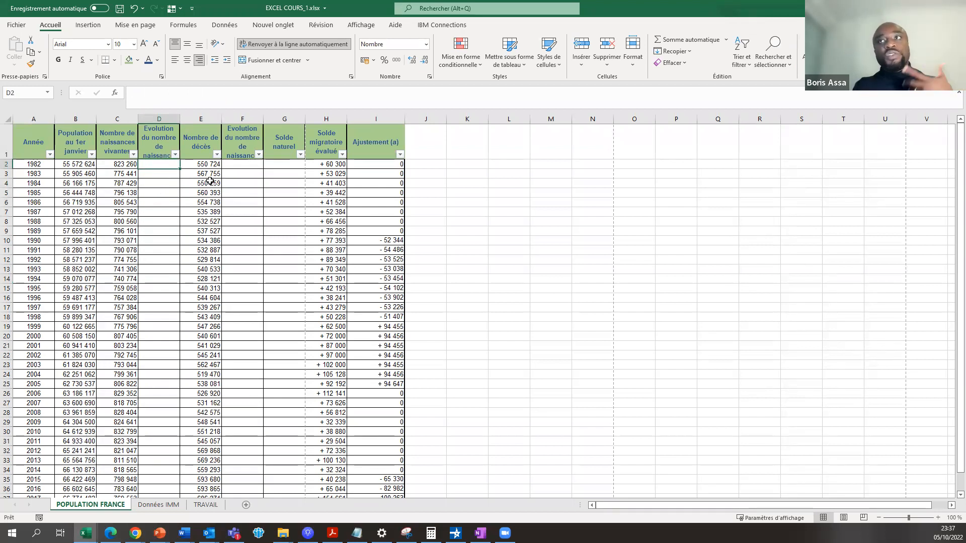
Correct the header in cell F1 to read "Evolution du nombre de décès"
{"action": "left_click", "coordinate": [239, 170]}
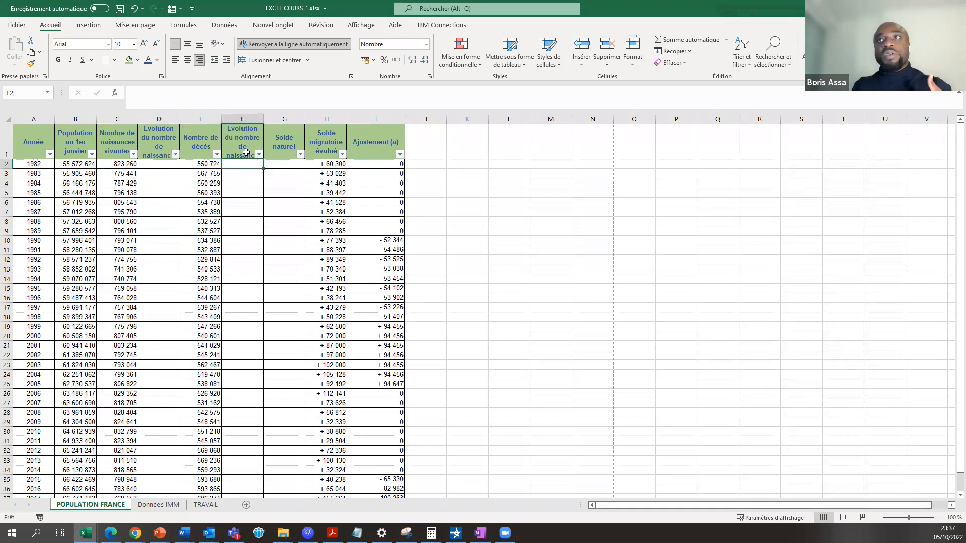
{"action": "left_click", "coordinate": [247, 153]}
{"action": "double_click", "coordinate": [252, 154]}
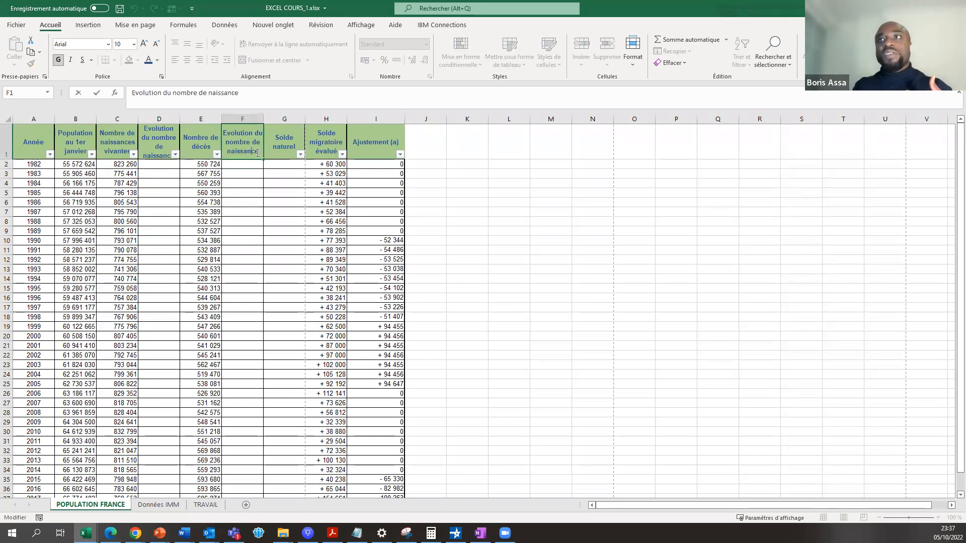
{"action": "left_click_drag", "start_coordinate": [259, 151], "coordinate": [229, 153]}
{"action": "type", "text": "D2"}
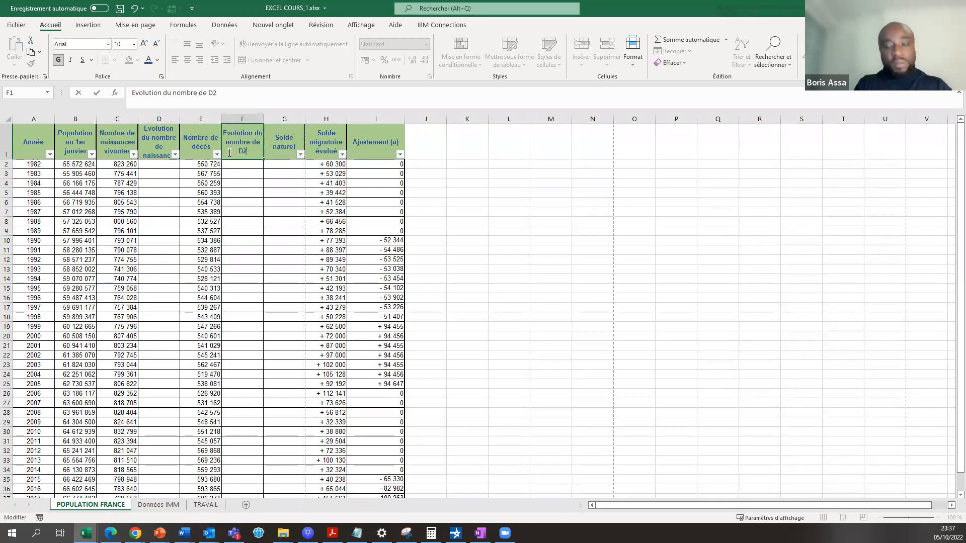
{"action": "type", "text": "C7S"}
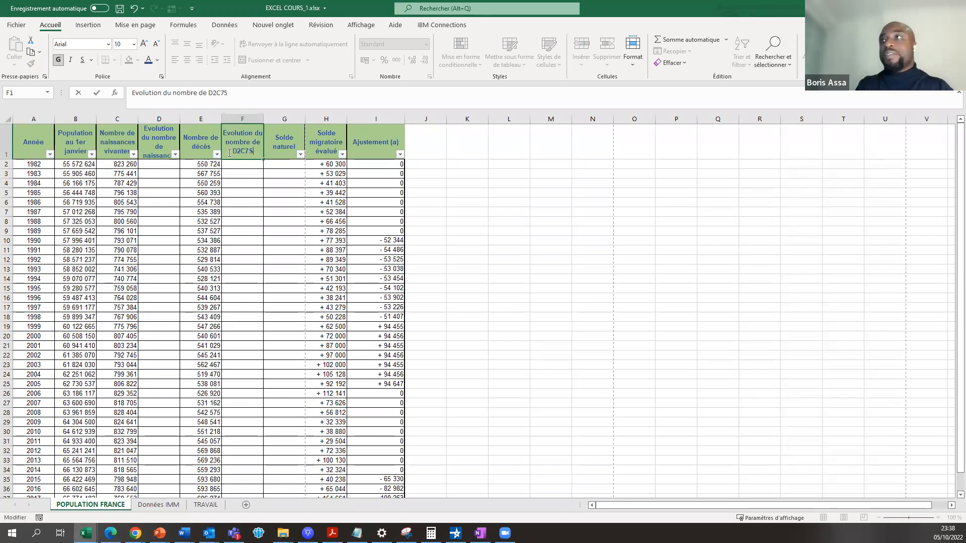
{"action": "key", "text": "BackSpace"}
{"action": "key", "text": "BackSpace"}
{"action": "key", "text": "BackSpace"}
{"action": "key", "text": "BackSpace"}
{"action": "key", "text": "BackSpace"}
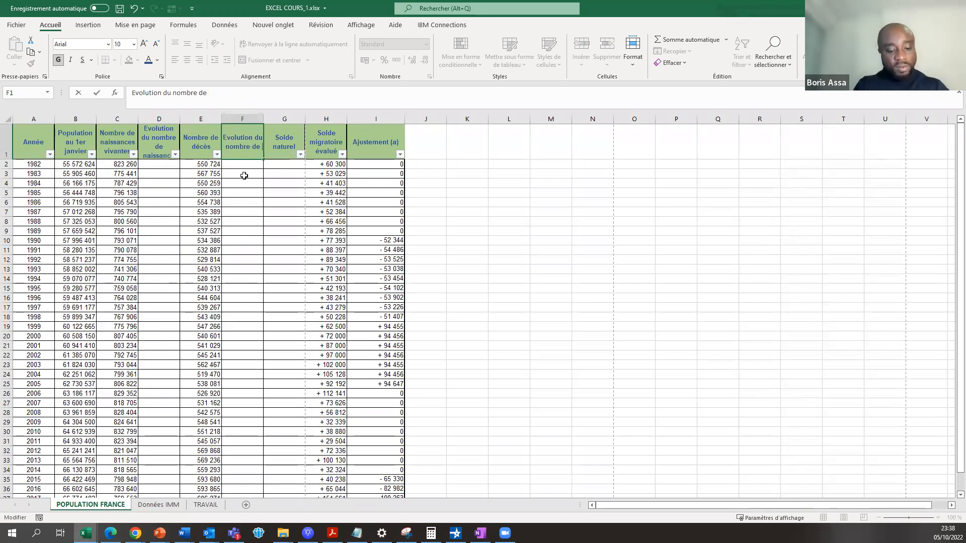
{"action": "type", "text": "décès"}
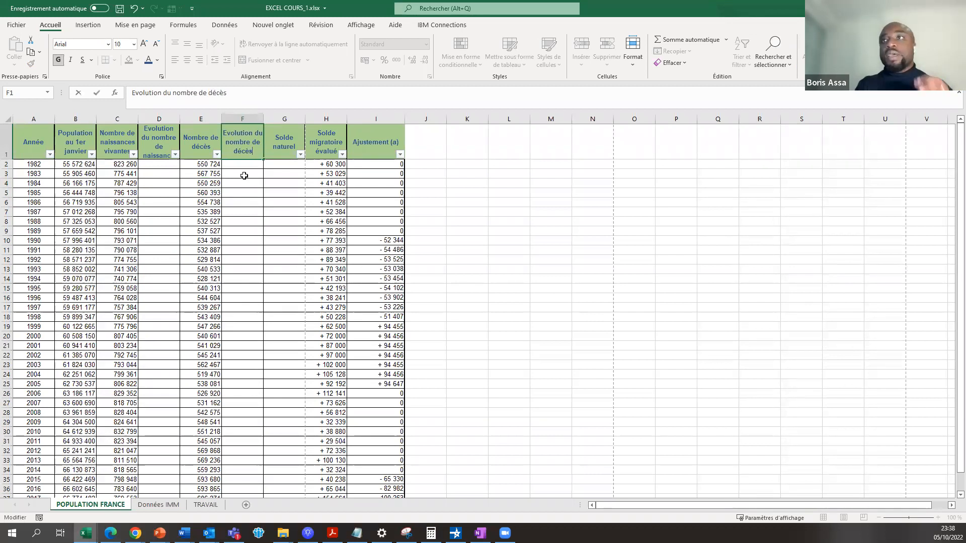
{"action": "key", "text": "ctrl+Return"}
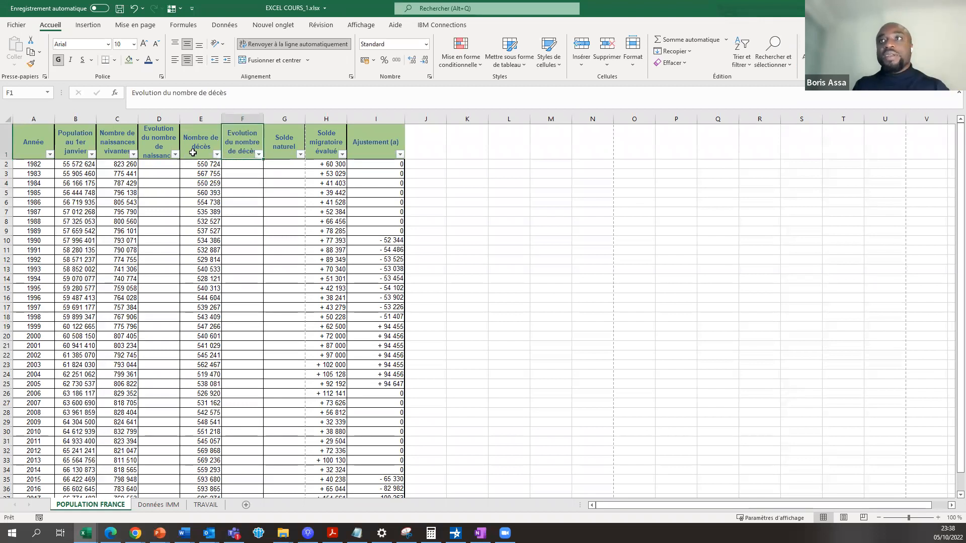
Review the Solde naturel and Solde migratoire évalué headers, and the 1982 population, births and deaths values
{"action": "left_click", "coordinate": [292, 154]}
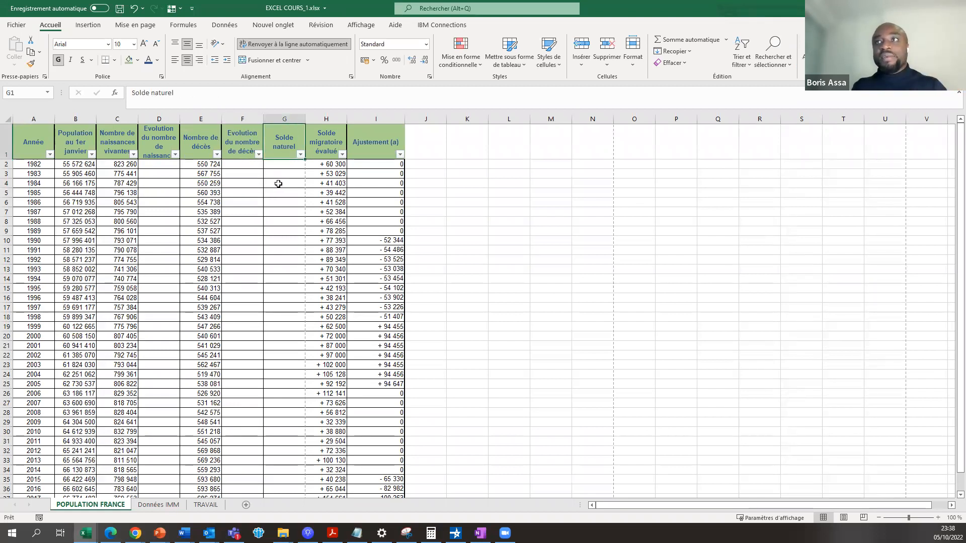
{"action": "left_click", "coordinate": [326, 150]}
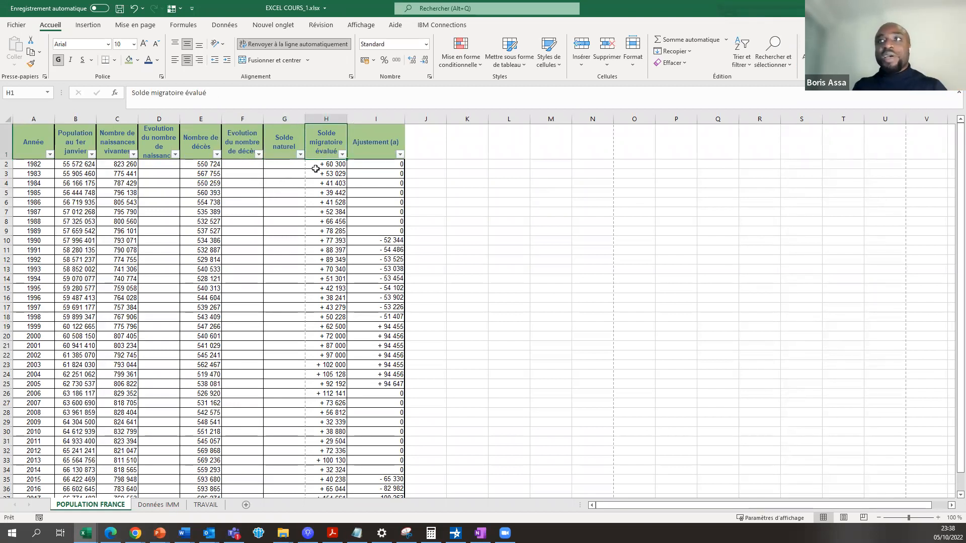
{"action": "left_click", "coordinate": [83, 165]}
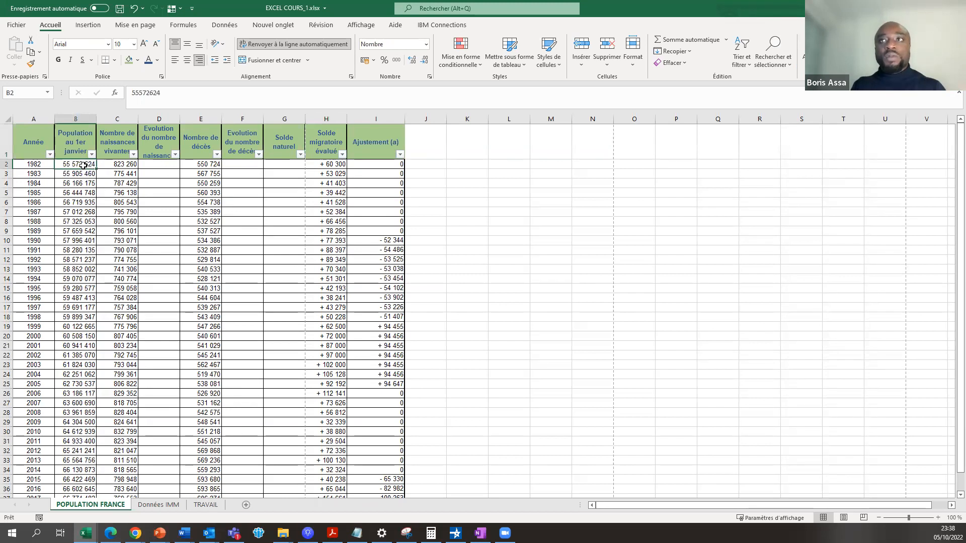
{"action": "key", "text": "Right"}
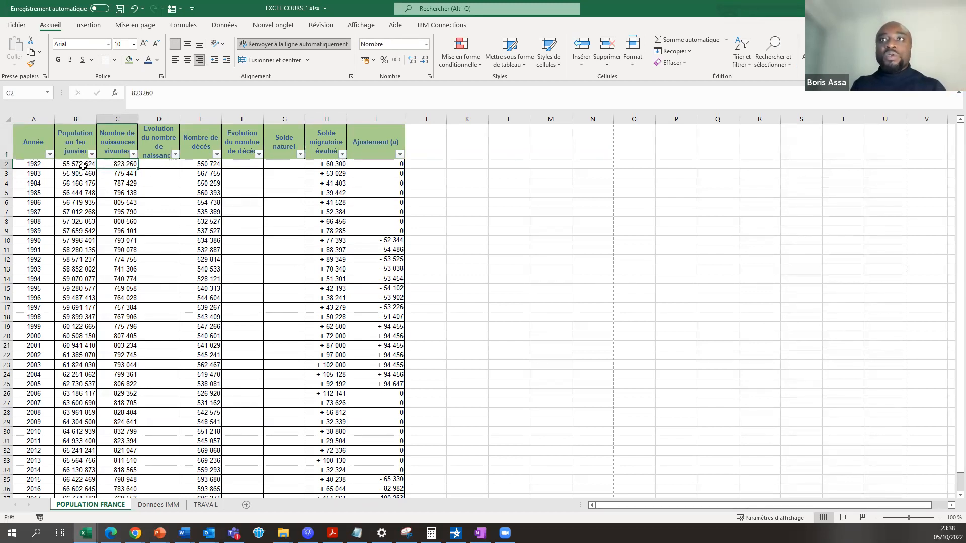
{"action": "key", "text": "Left"}
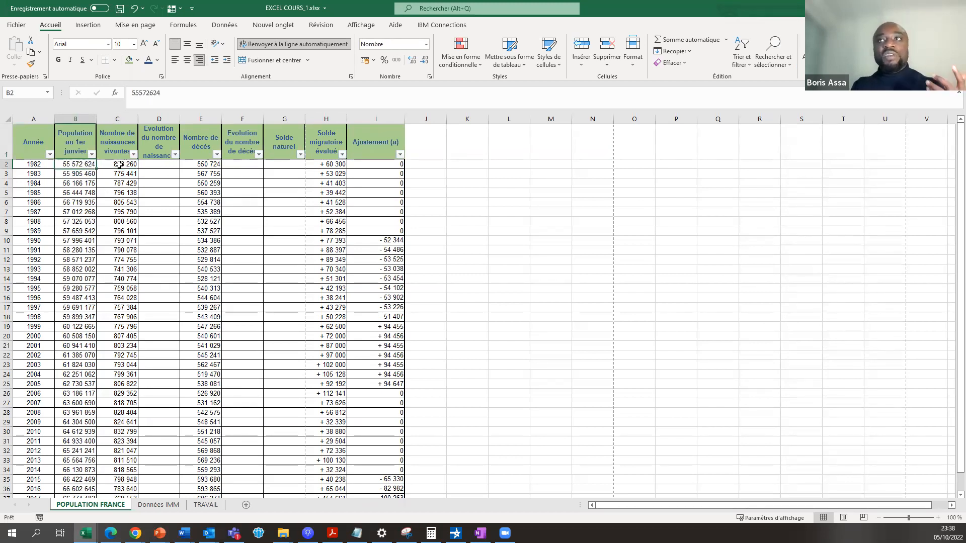
{"action": "left_click", "coordinate": [120, 165]}
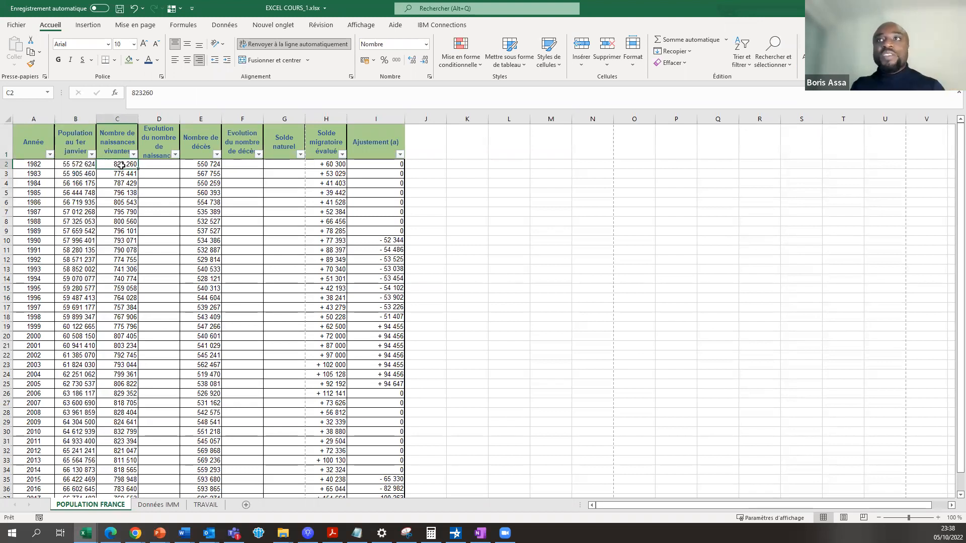
{"action": "left_click", "coordinate": [205, 166]}
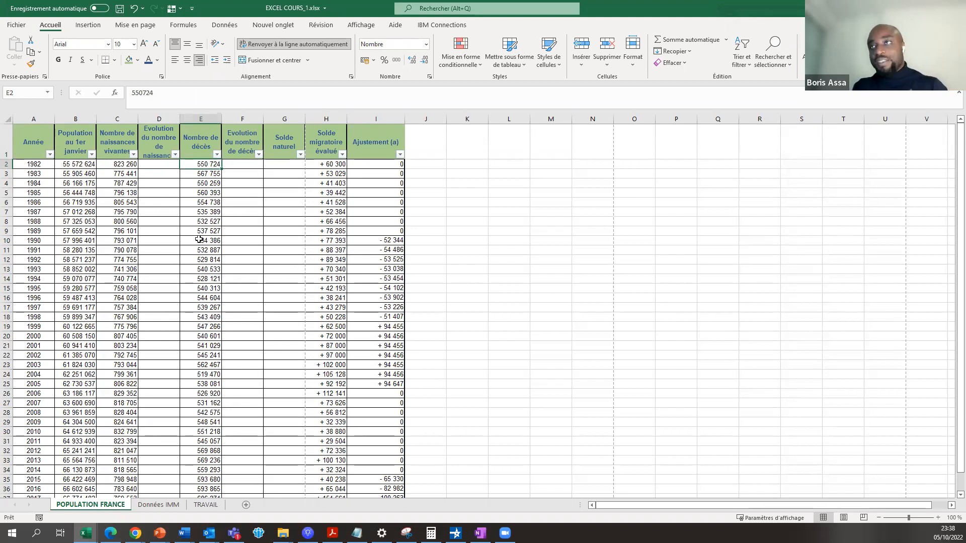
Examine the Solde migratoire évalué values for 1982, 1990, 1995 and 1997
{"action": "left_click", "coordinate": [329, 165]}
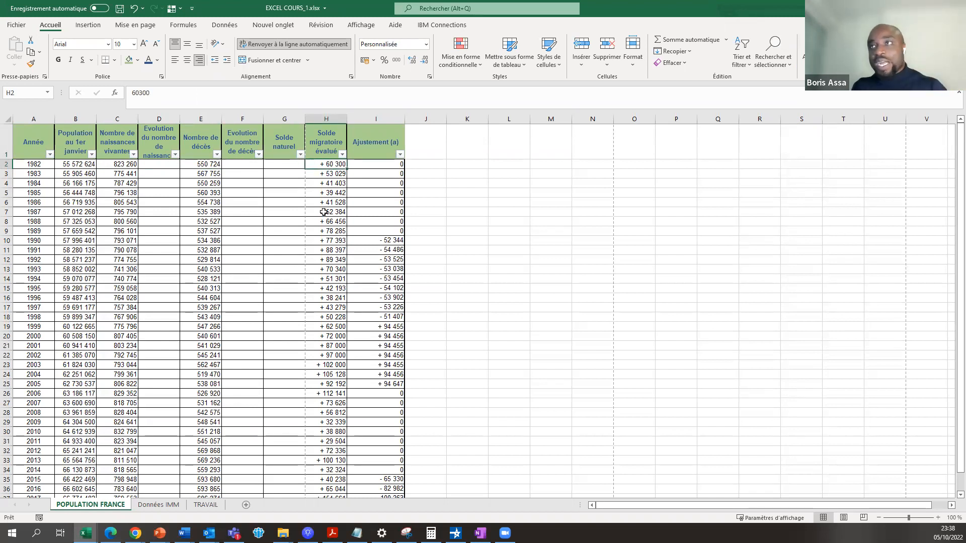
{"action": "left_click", "coordinate": [328, 240]}
{"action": "left_click", "coordinate": [332, 285]}
{"action": "left_click", "coordinate": [334, 307]}
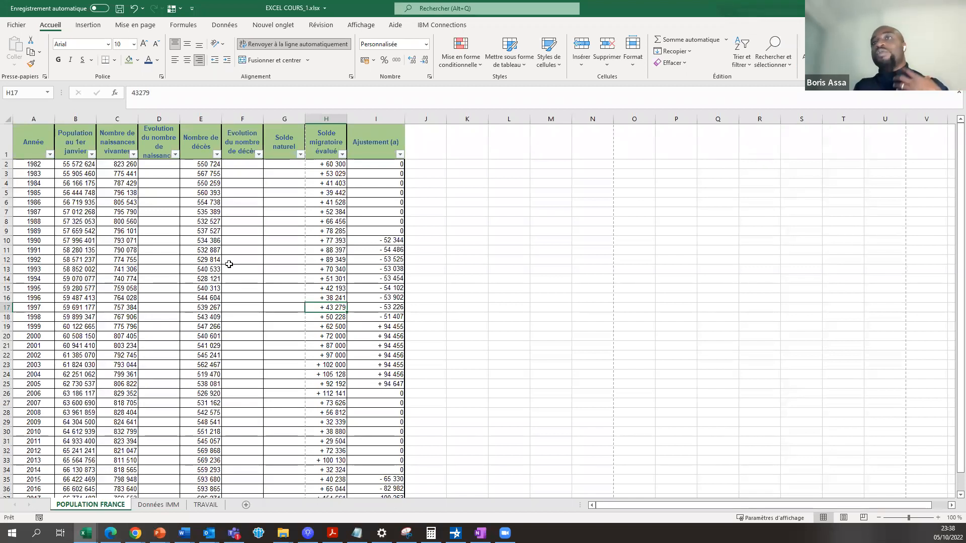
{"action": "left_click", "coordinate": [242, 249]}
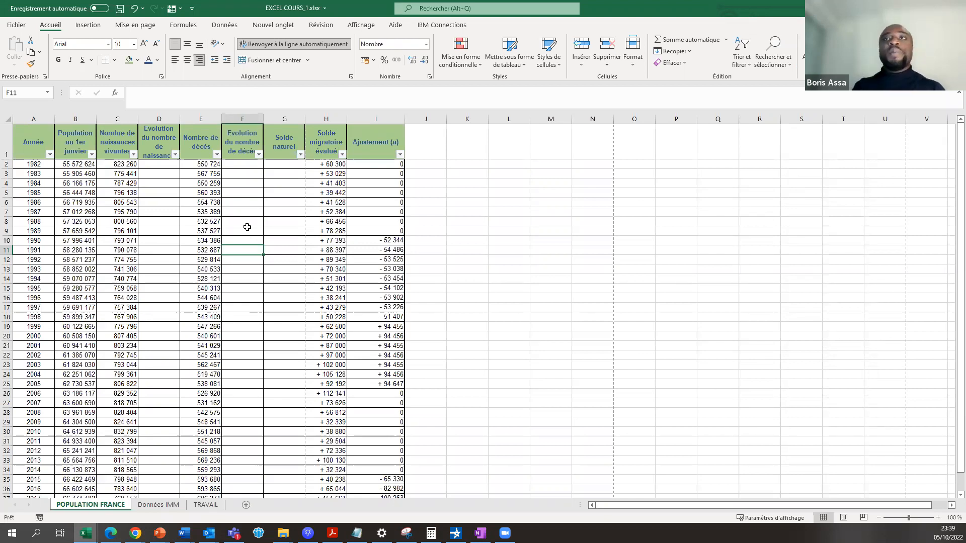
{"action": "left_click", "coordinate": [37, 116]}
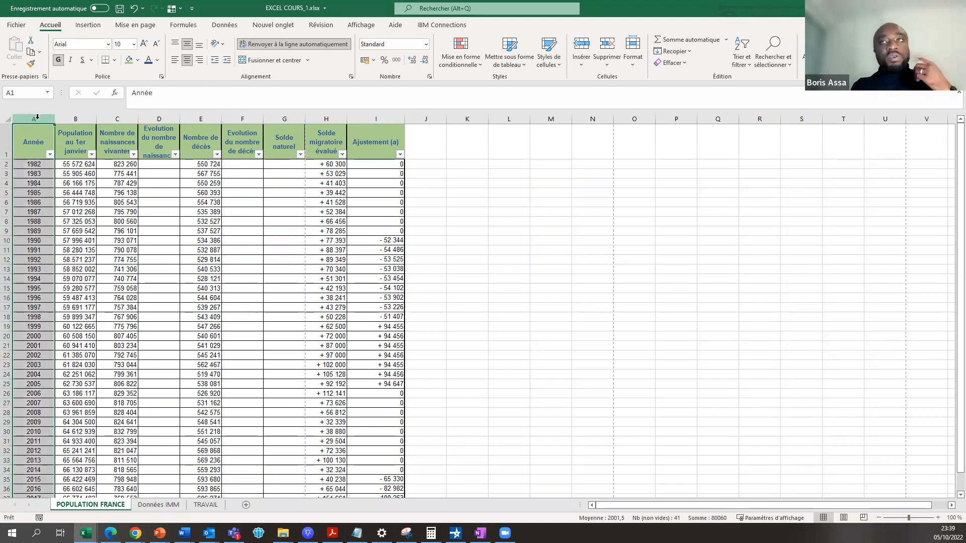
{"action": "left_click", "coordinate": [84, 202]}
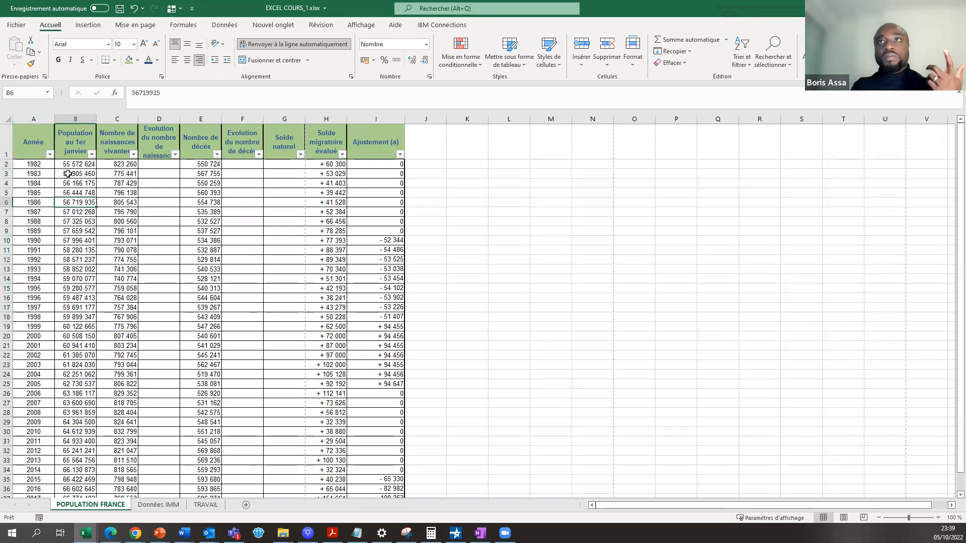
{"action": "left_click", "coordinate": [36, 116]}
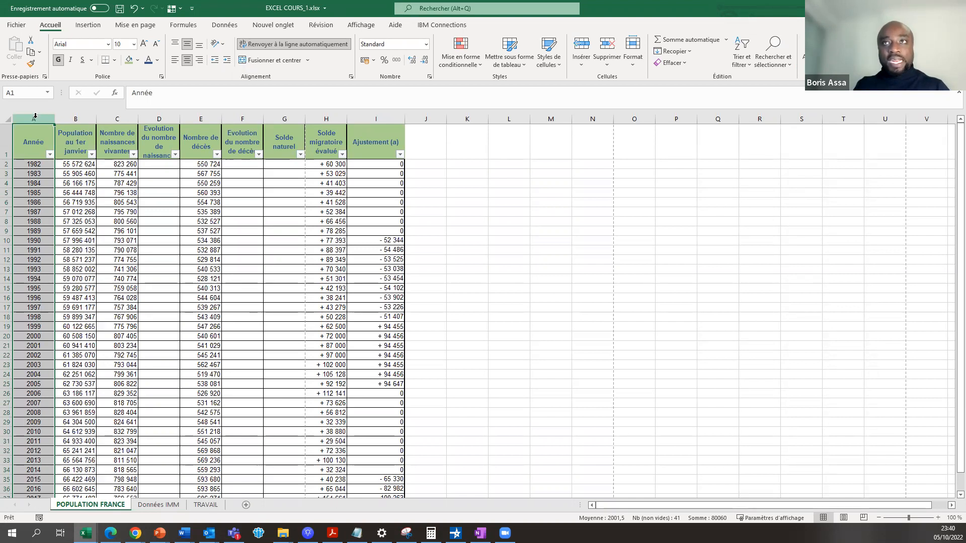
{"action": "right_click", "coordinate": [35, 116]}
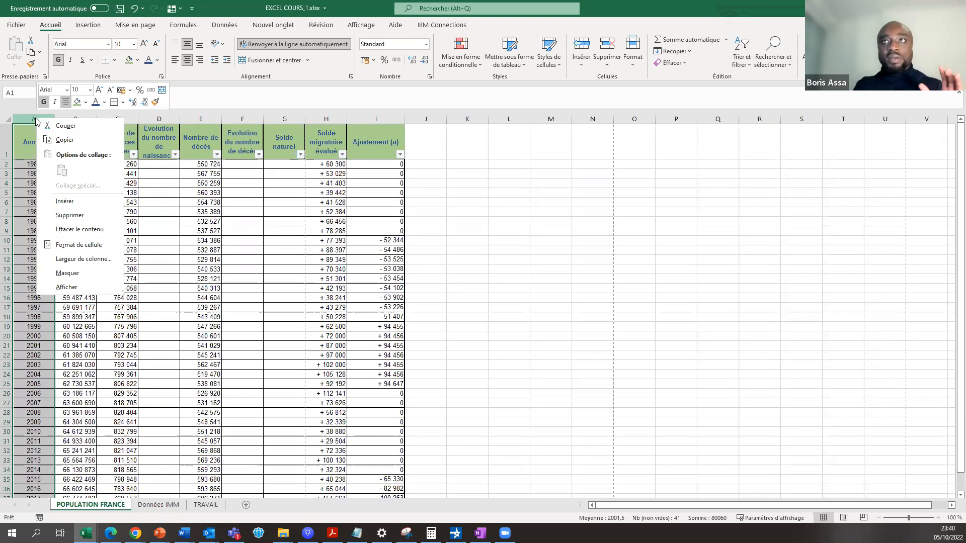
{"action": "key", "text": "Escape"}
{"action": "left_click", "coordinate": [28, 150]}
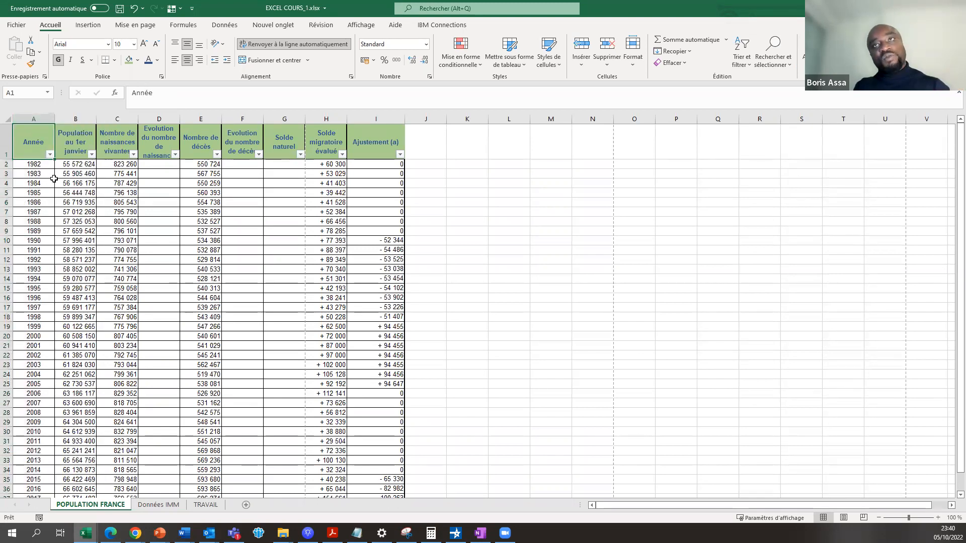
{"action": "left_click", "coordinate": [37, 120]}
{"action": "right_click", "coordinate": [38, 121]}
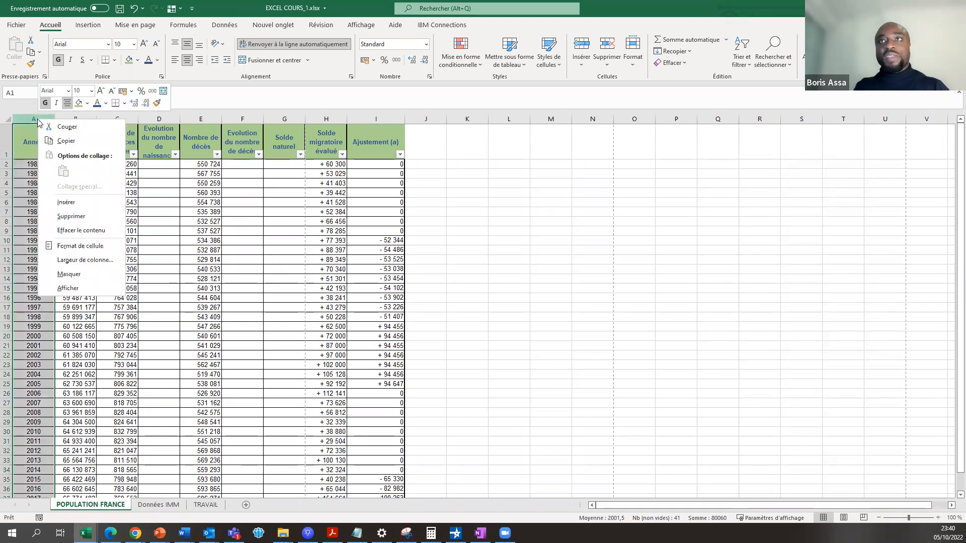
{"action": "left_click", "coordinate": [7, 141]}
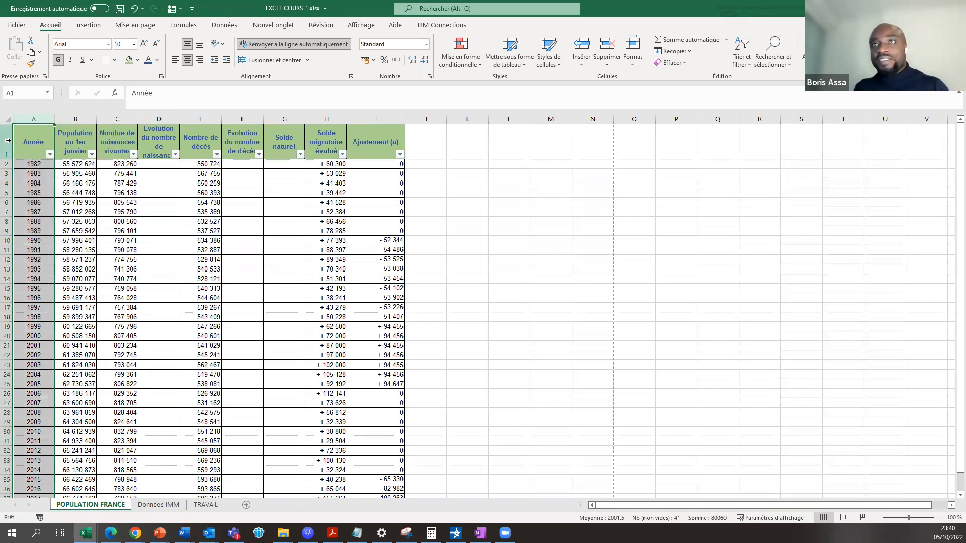
{"action": "left_click", "coordinate": [8, 140]}
{"action": "right_click", "coordinate": [8, 140]}
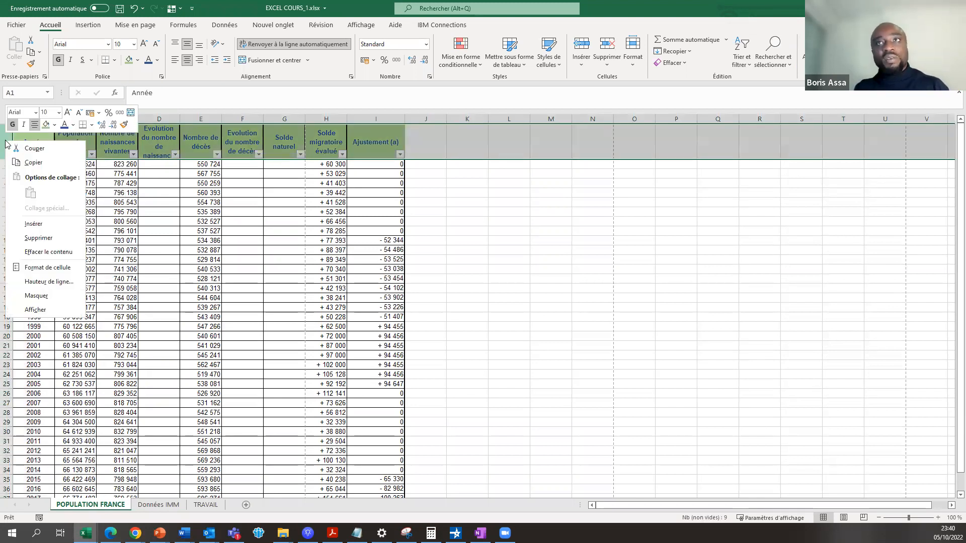
{"action": "left_click", "coordinate": [41, 163]}
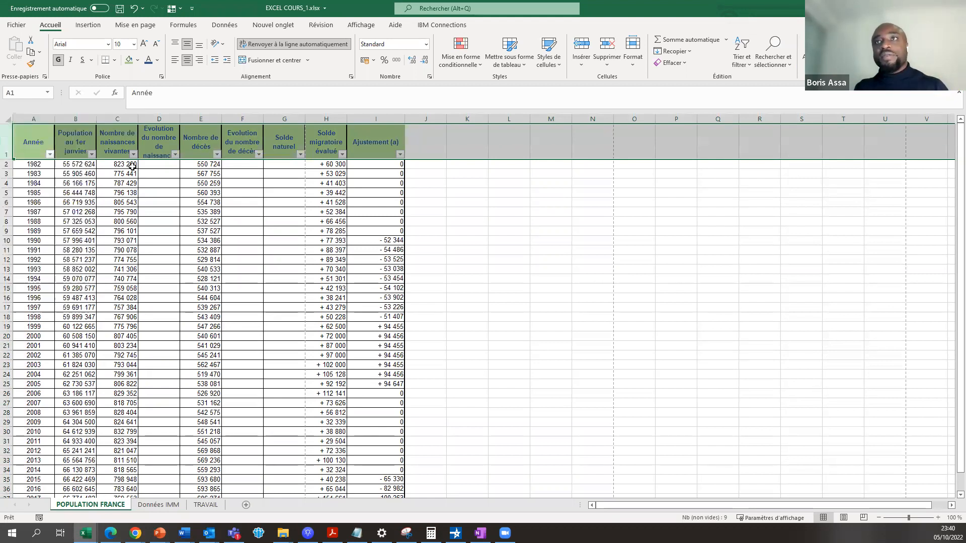
Insert a column before the Année column and enter the header "Président" in cell A1
{"action": "left_click", "coordinate": [41, 117]}
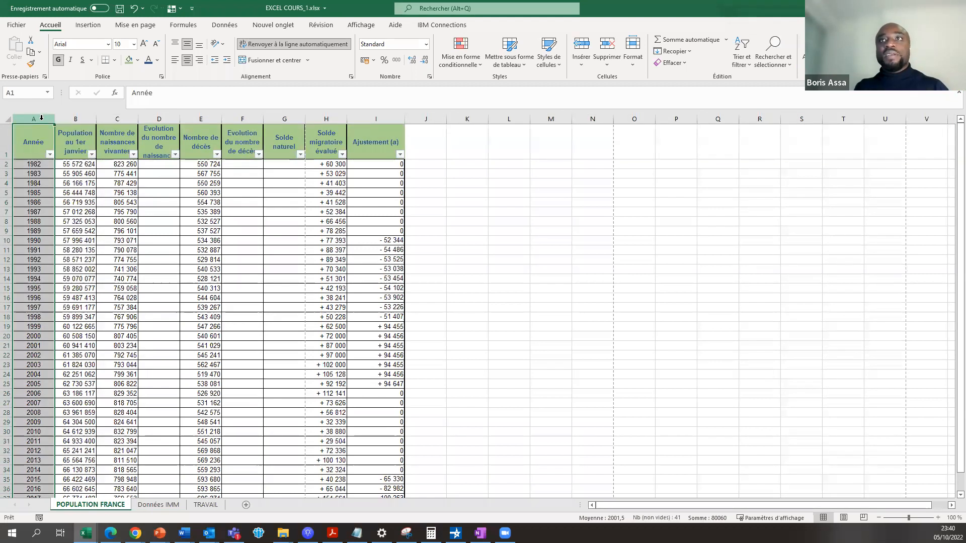
{"action": "right_click", "coordinate": [43, 123]}
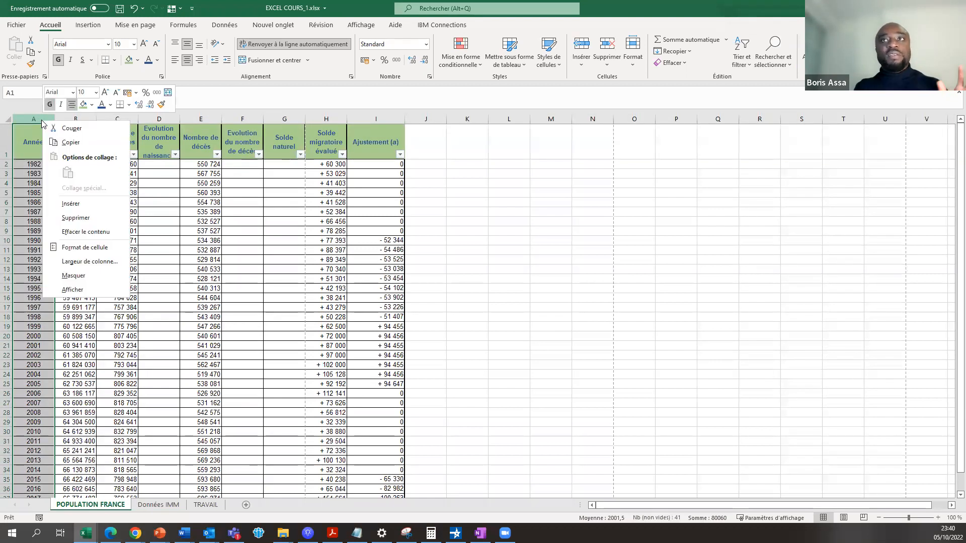
{"action": "left_click", "coordinate": [80, 204]}
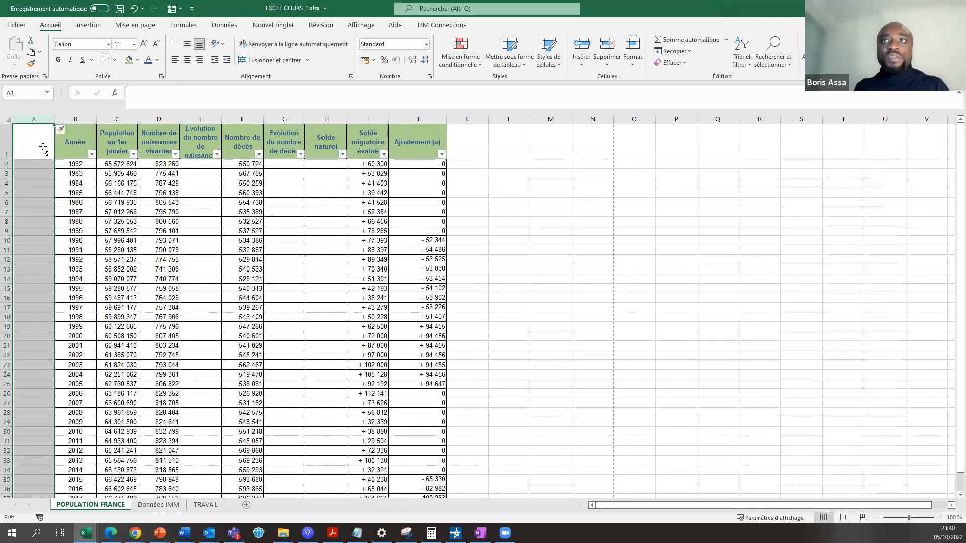
{"action": "left_click", "coordinate": [32, 146]}
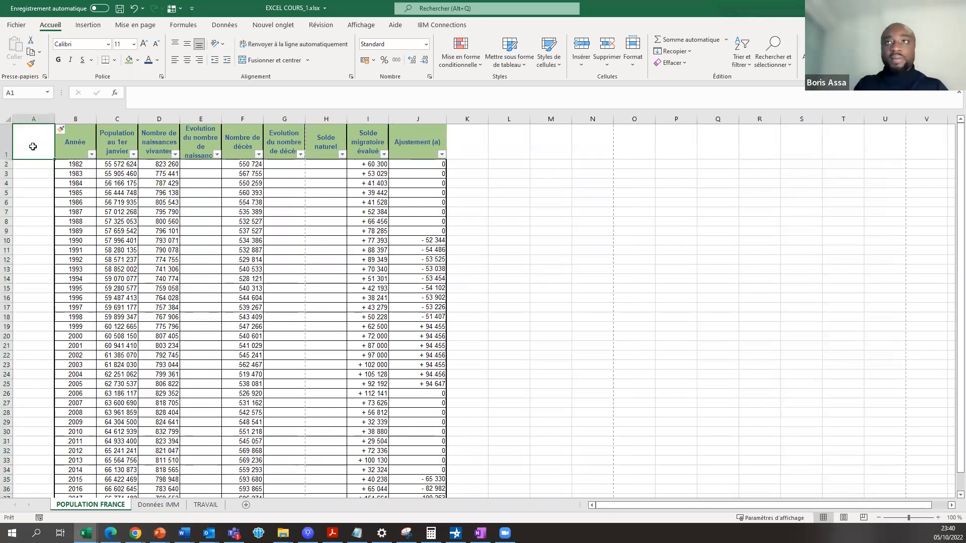
{"action": "double_click", "coordinate": [32, 147]}
{"action": "type", "text": "Président"}
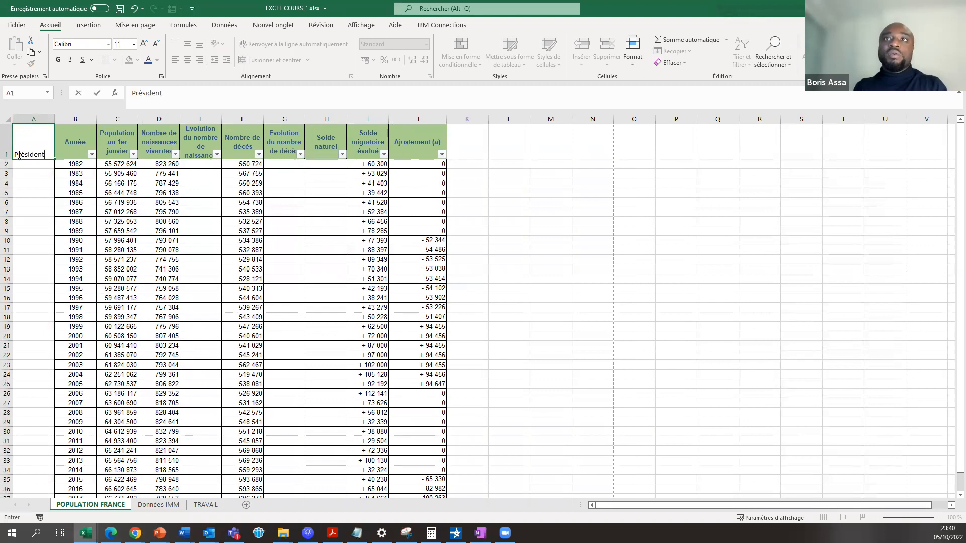
{"action": "left_click", "coordinate": [32, 249]}
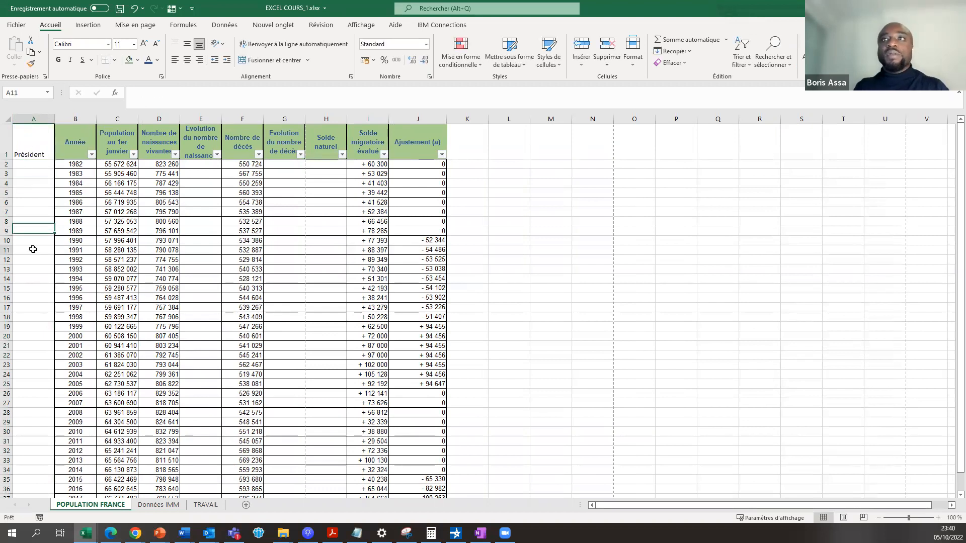
Compare the Président header in A1 and the cells beneath it with the Année, population, births and deaths headers
{"action": "left_click", "coordinate": [36, 148]}
{"action": "left_click", "coordinate": [65, 143]}
{"action": "right_click", "coordinate": [69, 142]}
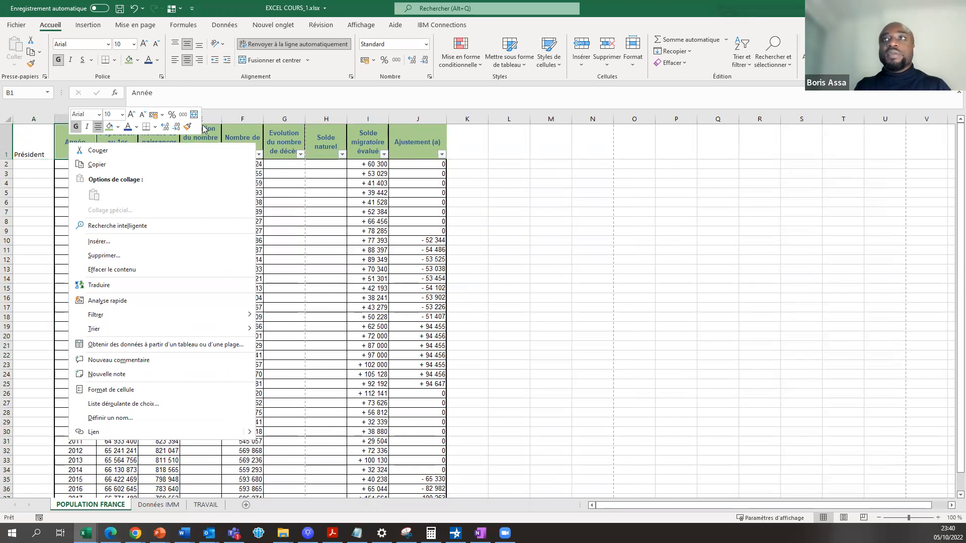
{"action": "left_click", "coordinate": [36, 144]}
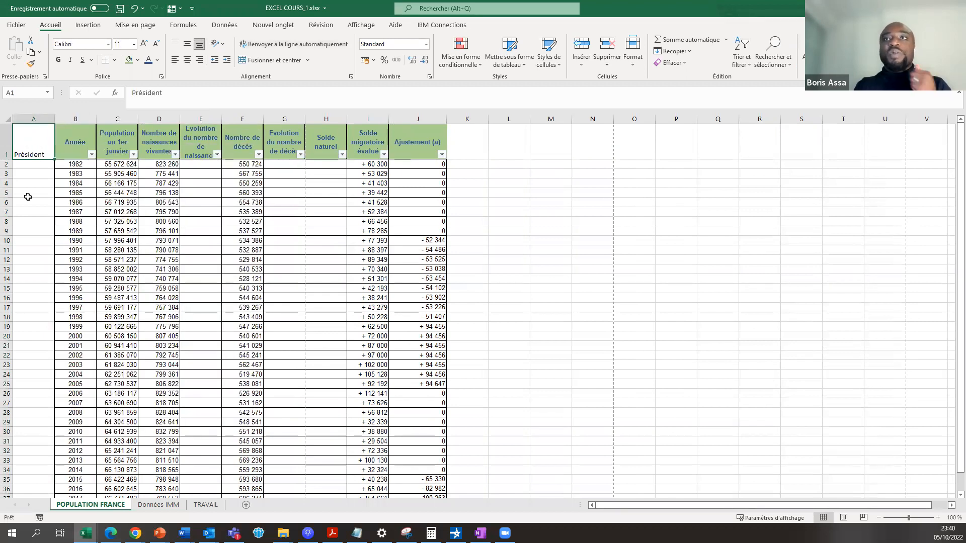
{"action": "left_click", "coordinate": [23, 211]}
{"action": "left_click", "coordinate": [41, 150]}
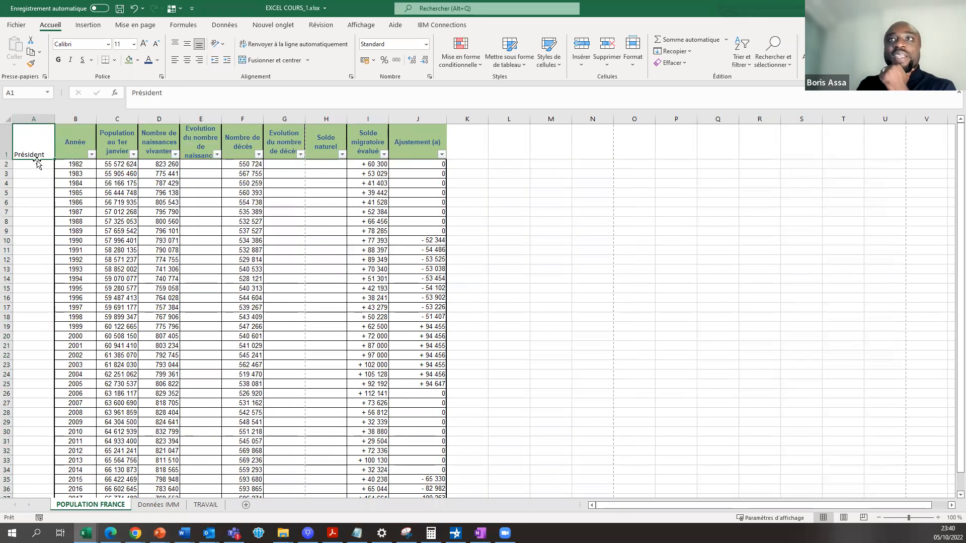
{"action": "key", "text": "Down"}
{"action": "key", "text": "Down"}
{"action": "key", "text": "Down"}
{"action": "key", "text": "Down"}
{"action": "key", "text": "Down"}
{"action": "key", "text": "Down"}
{"action": "key", "text": "Down"}
{"action": "key", "text": "Down"}
{"action": "key", "text": "Down"}
{"action": "key", "text": "Down"}
{"action": "left_click", "coordinate": [41, 152]}
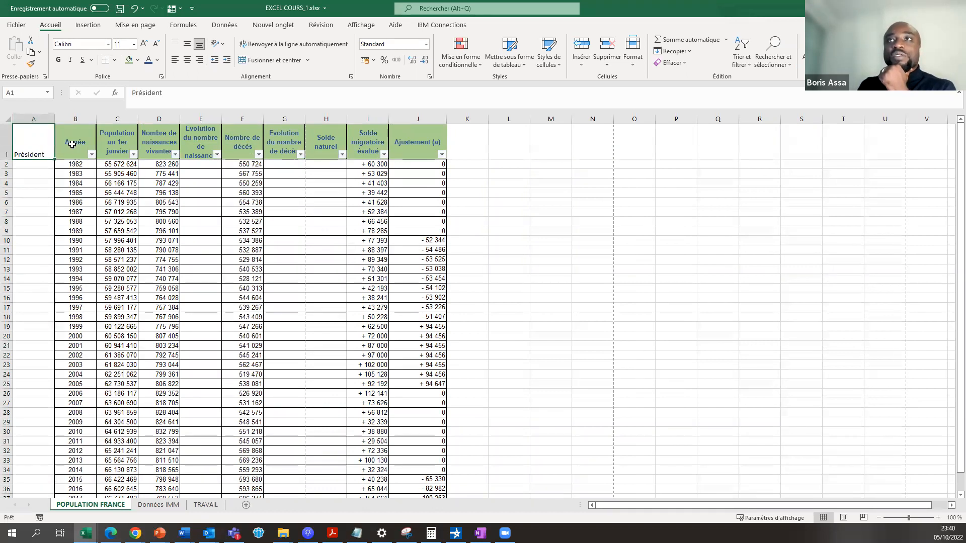
{"action": "left_click", "coordinate": [76, 145]}
{"action": "left_click", "coordinate": [135, 140]}
{"action": "left_click", "coordinate": [177, 139]}
{"action": "left_click", "coordinate": [256, 149]}
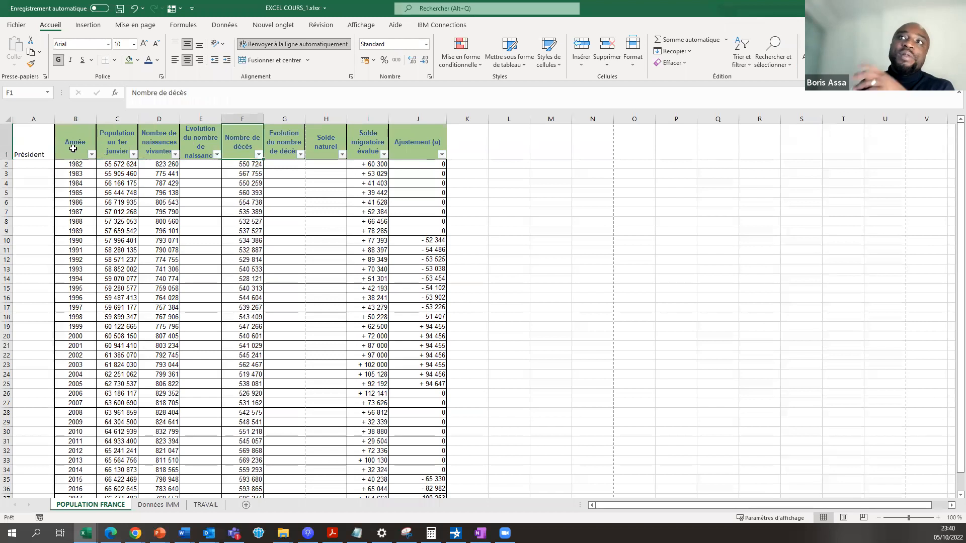
{"action": "left_click", "coordinate": [45, 150]}
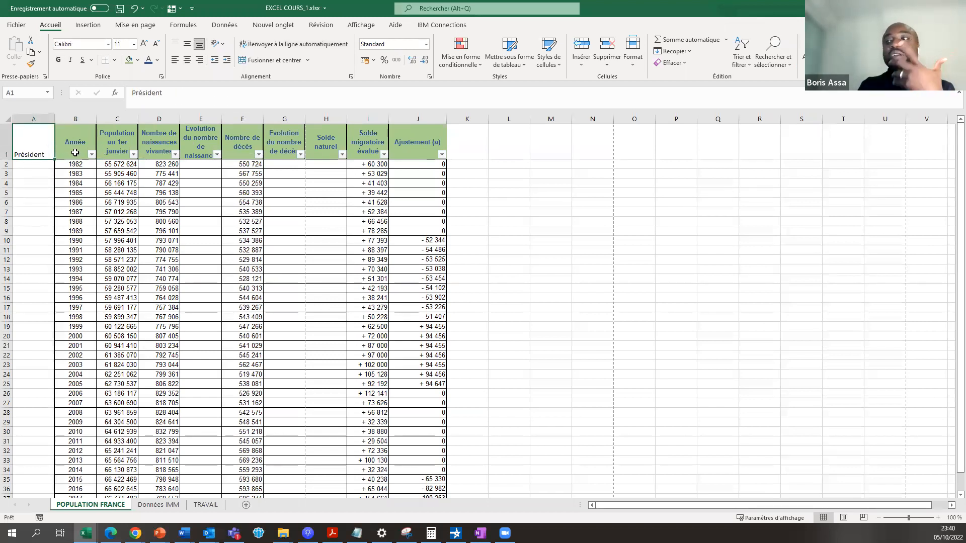
Copy the Année header's formatting onto the Président header in cell A1 with the format painter
{"action": "left_click", "coordinate": [76, 143]}
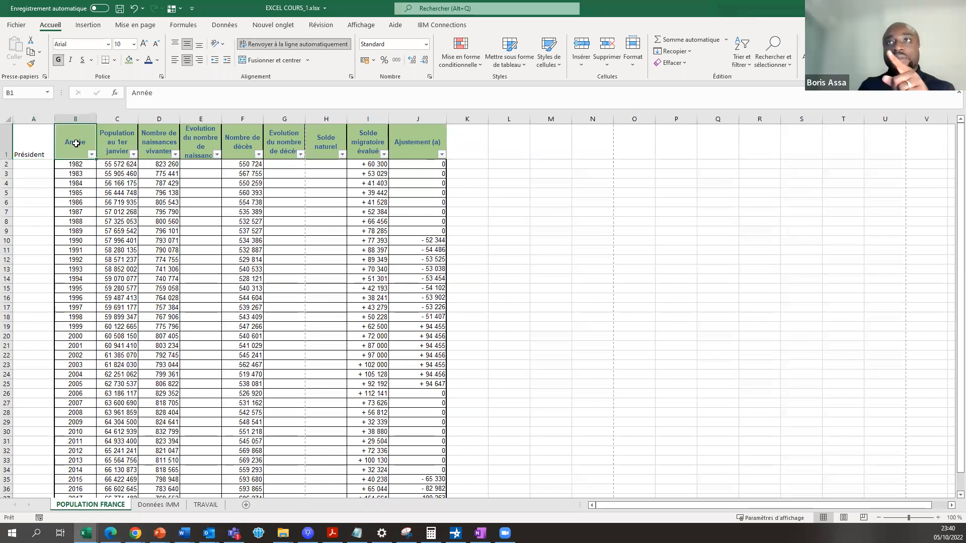
{"action": "right_click", "coordinate": [76, 143]}
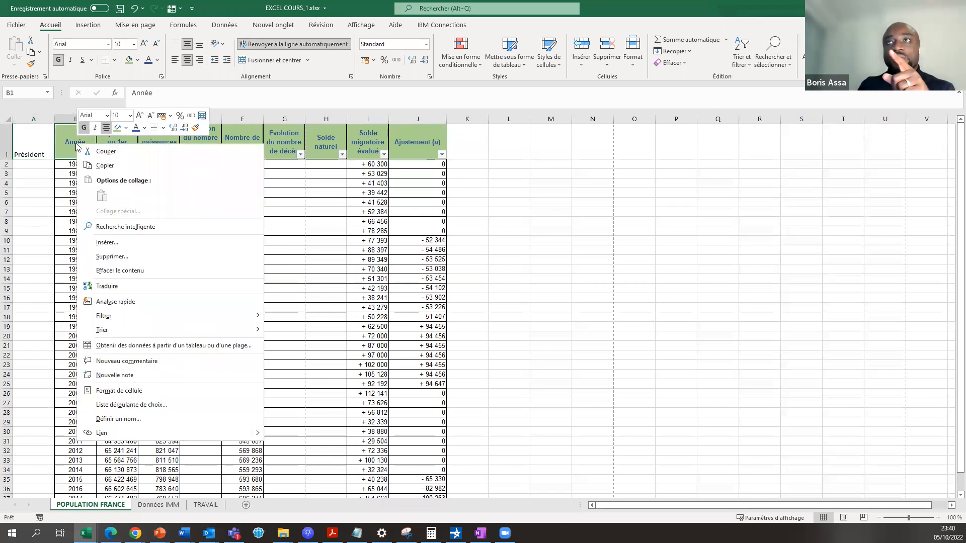
{"action": "left_click", "coordinate": [196, 128]}
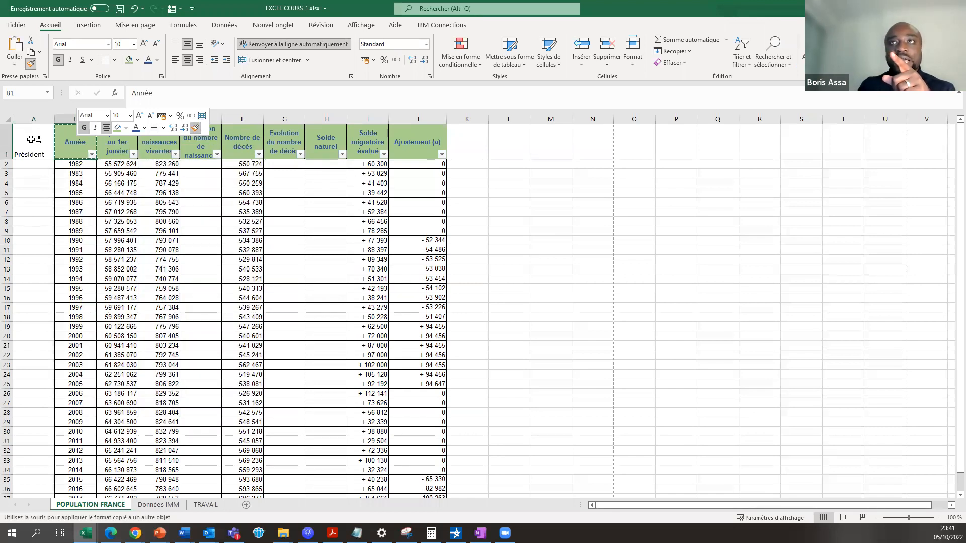
{"action": "left_click", "coordinate": [31, 140]}
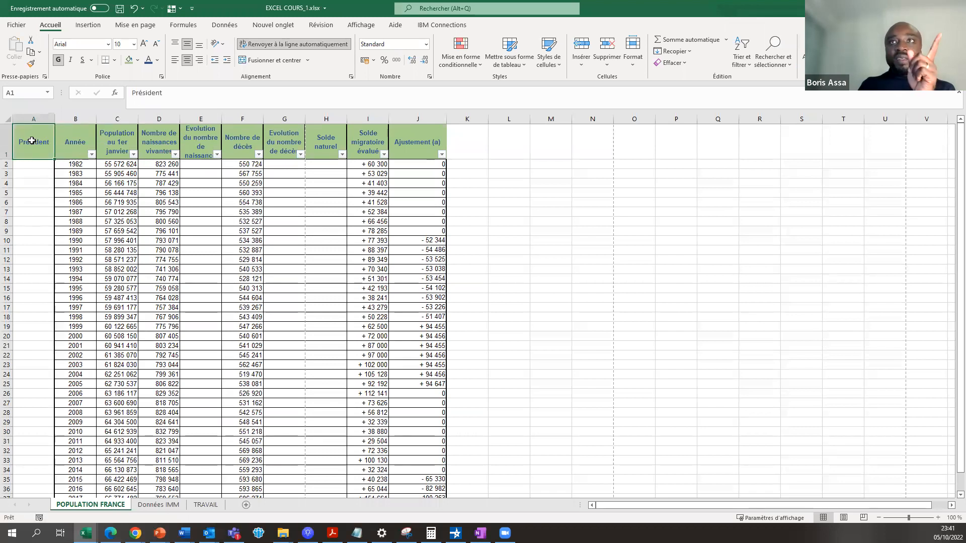
{"action": "left_click", "coordinate": [25, 210]}
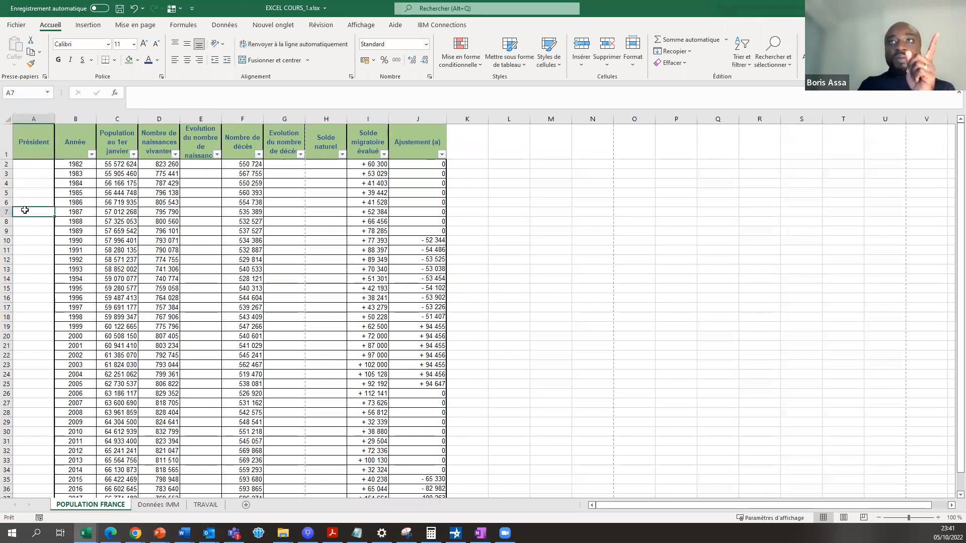
Undo the copied header formatting, the Président entry and the column insertion
{"action": "left_click", "coordinate": [134, 8]}
{"action": "left_click", "coordinate": [133, 10]}
{"action": "left_click", "coordinate": [133, 10]}
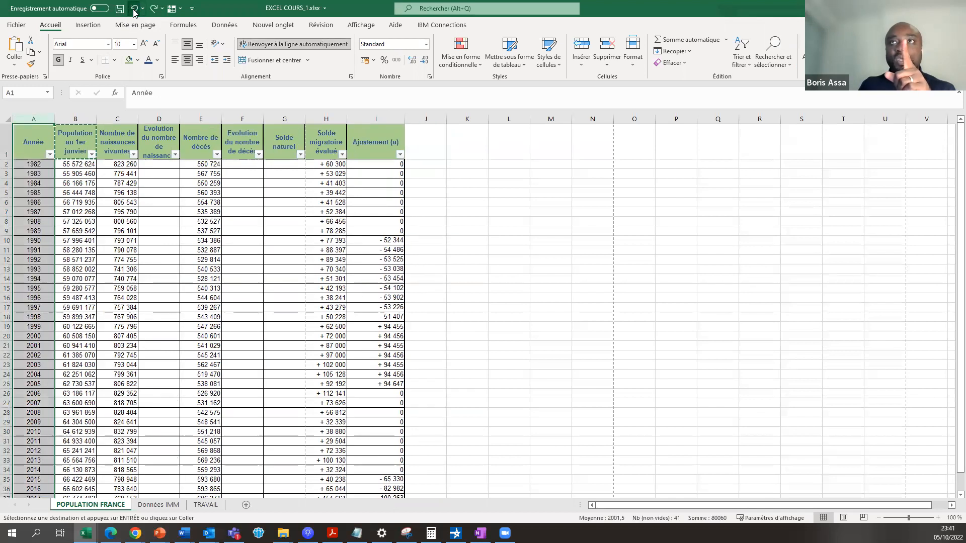
{"action": "left_click", "coordinate": [33, 194]}
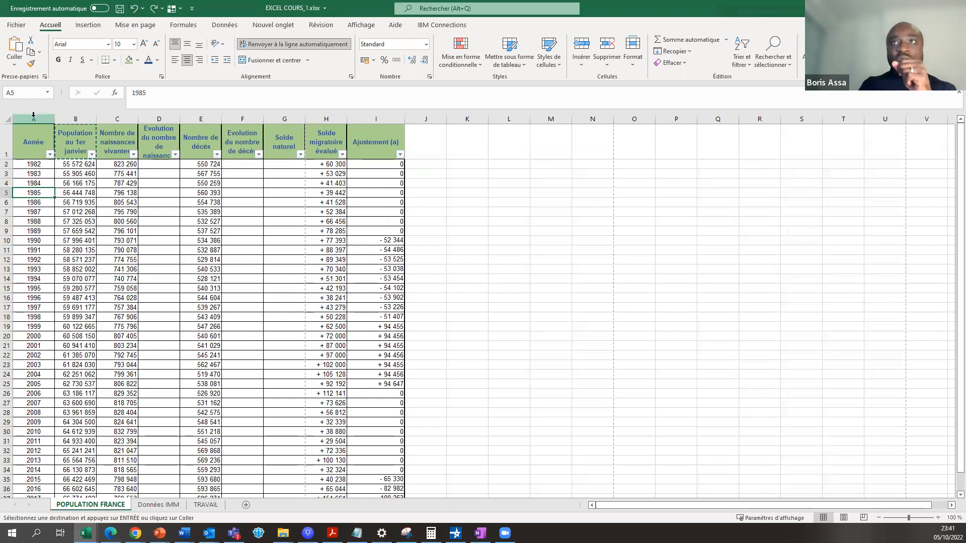
Insert a blank column before the Année column and select its header cell A1
{"action": "left_click", "coordinate": [33, 116]}
{"action": "right_click", "coordinate": [34, 118]}
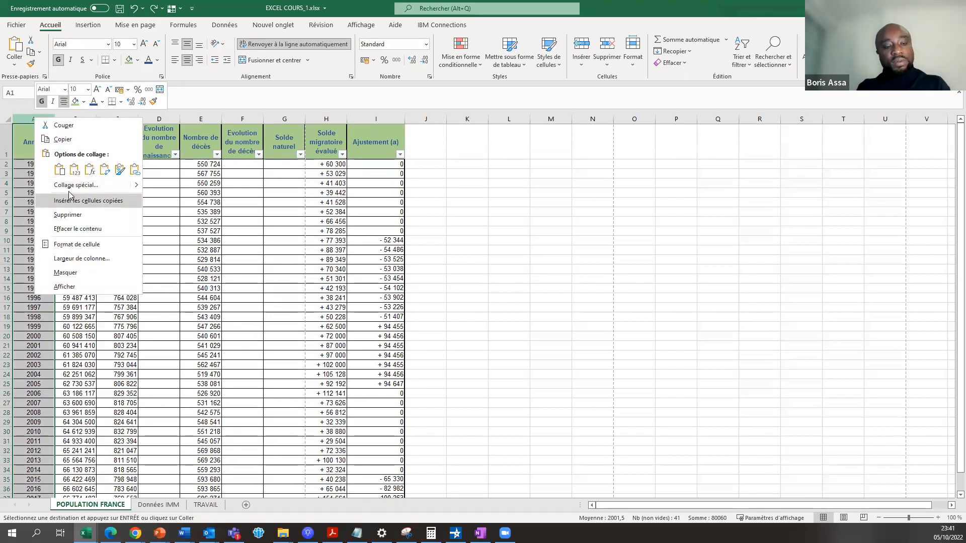
{"action": "key", "text": "Escape"}
{"action": "key", "text": "Escape"}
{"action": "right_click", "coordinate": [37, 119]}
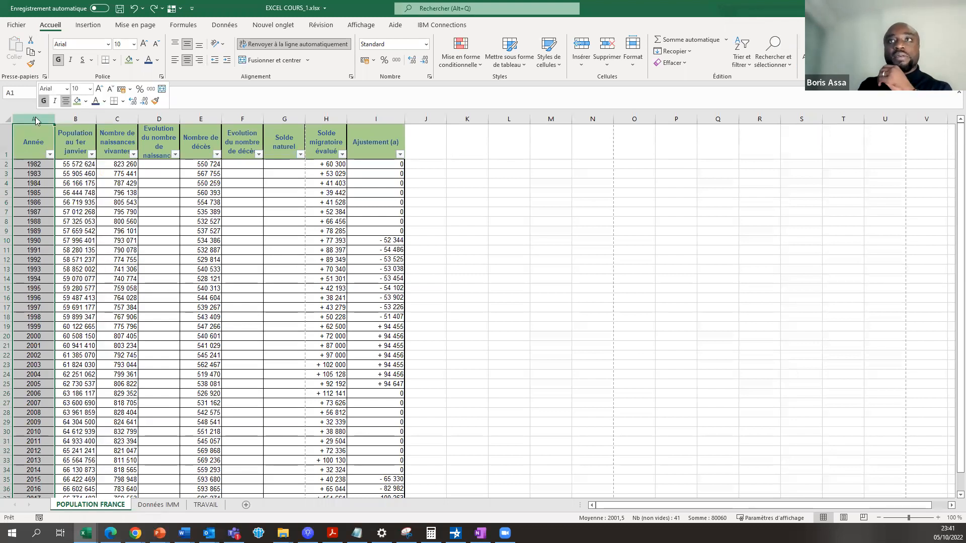
{"action": "left_click", "coordinate": [67, 201]}
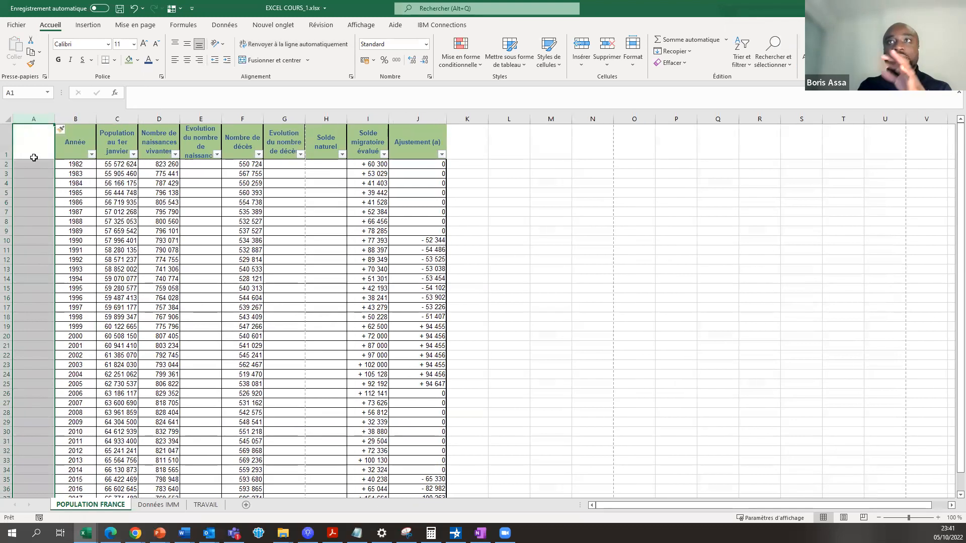
{"action": "left_click", "coordinate": [75, 147]}
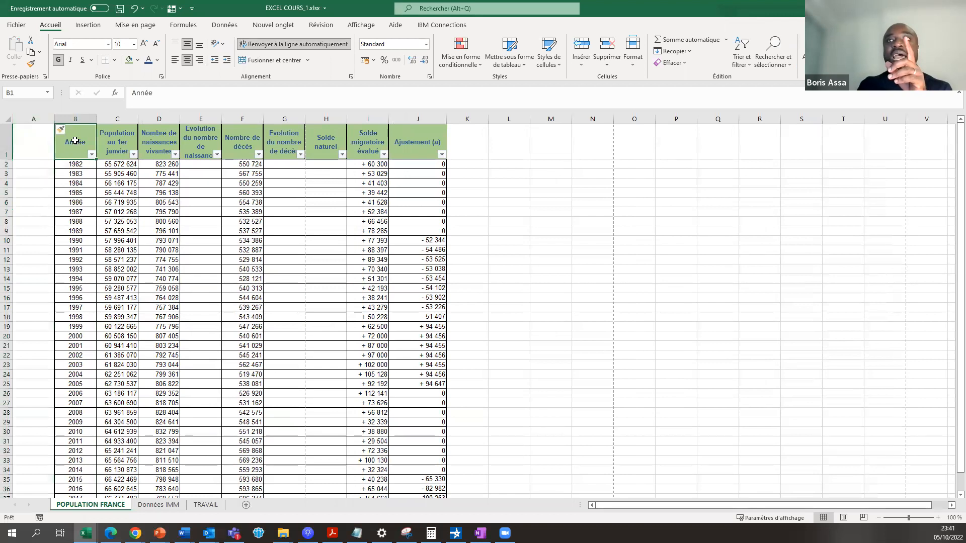
{"action": "left_click", "coordinate": [20, 147]}
{"action": "left_click", "coordinate": [74, 142]}
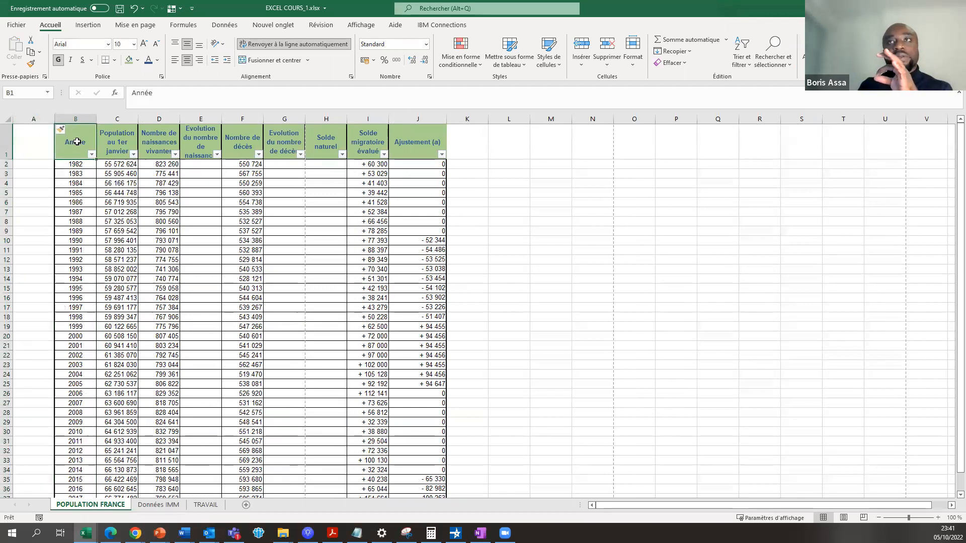
{"action": "left_click", "coordinate": [39, 144]}
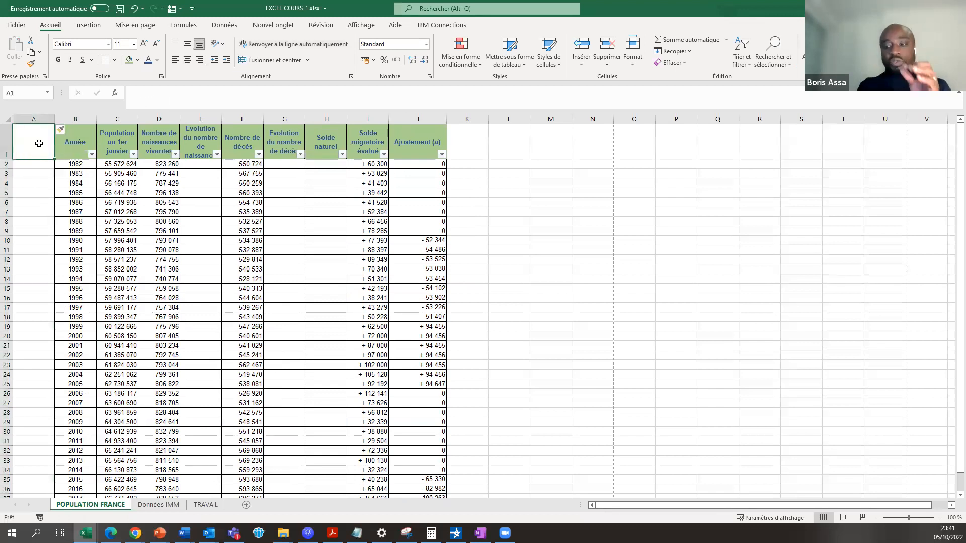
Enter the header Président in cell A1 above the new blank column
{"action": "double_click", "coordinate": [39, 144]}
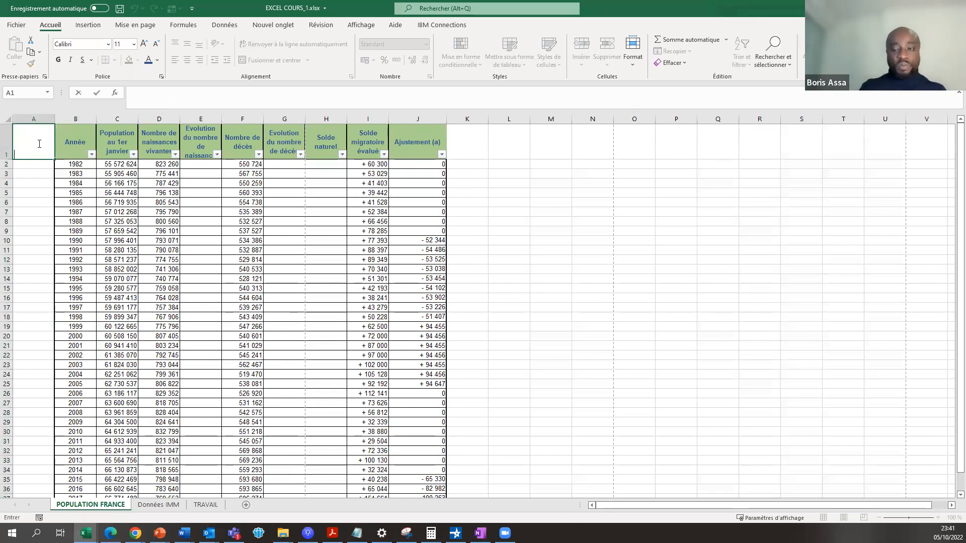
{"action": "type", "text": "Pr"}
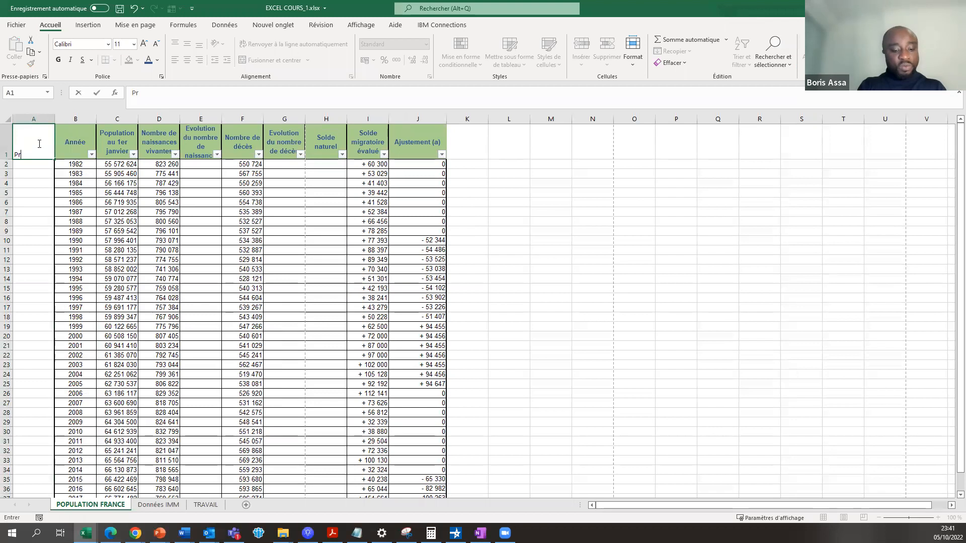
{"action": "type", "text": "ésident"}
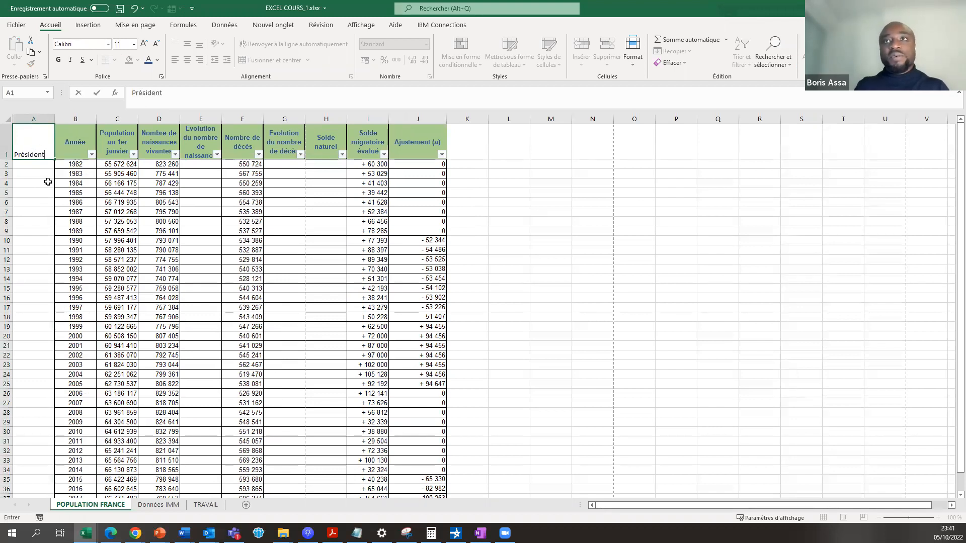
{"action": "key", "text": "Return"}
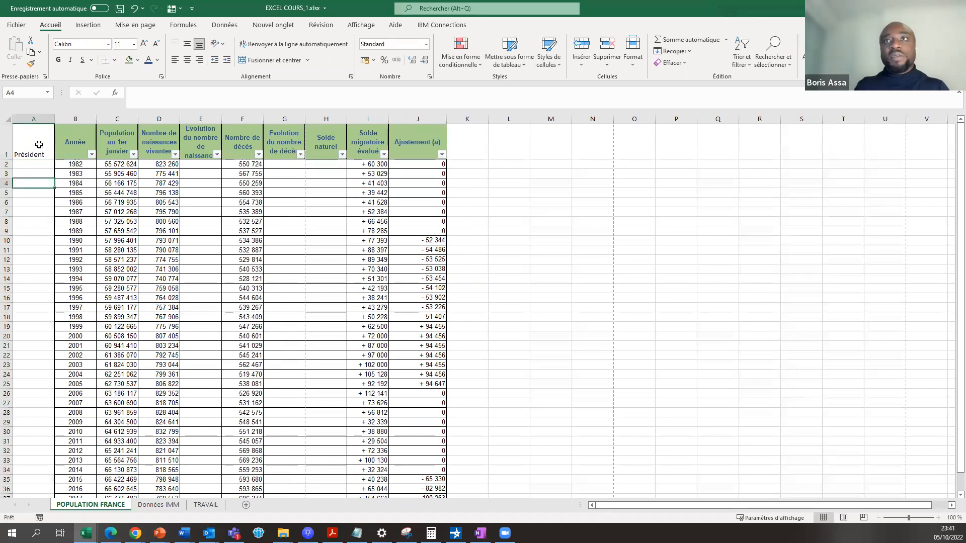
Copy the Année header's formatting onto the Président header with the format painter
{"action": "left_click", "coordinate": [84, 143]}
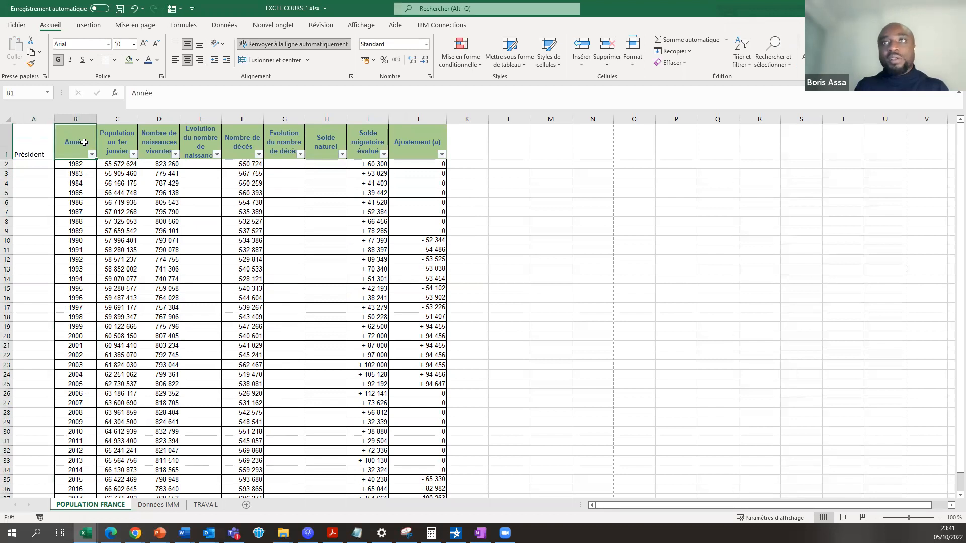
{"action": "right_click", "coordinate": [84, 143]}
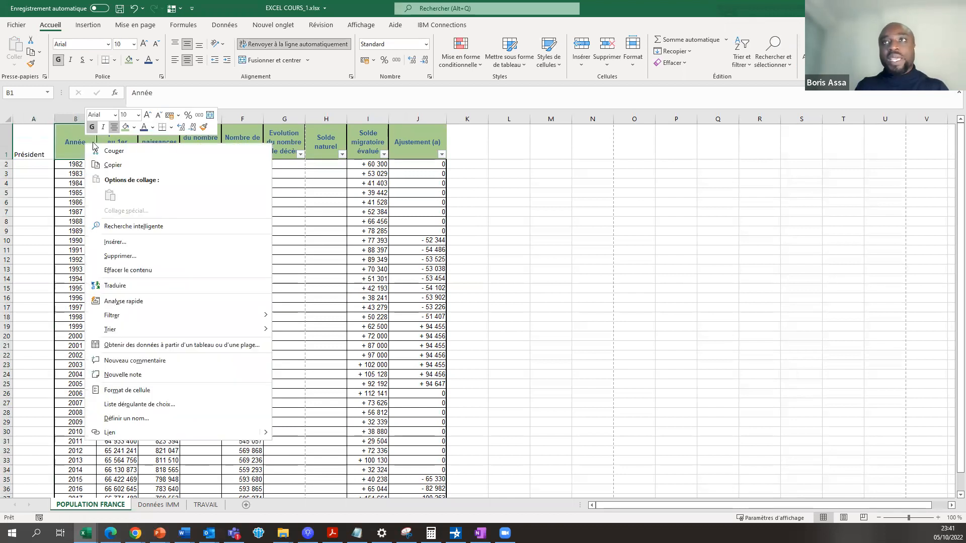
{"action": "left_click", "coordinate": [204, 132]}
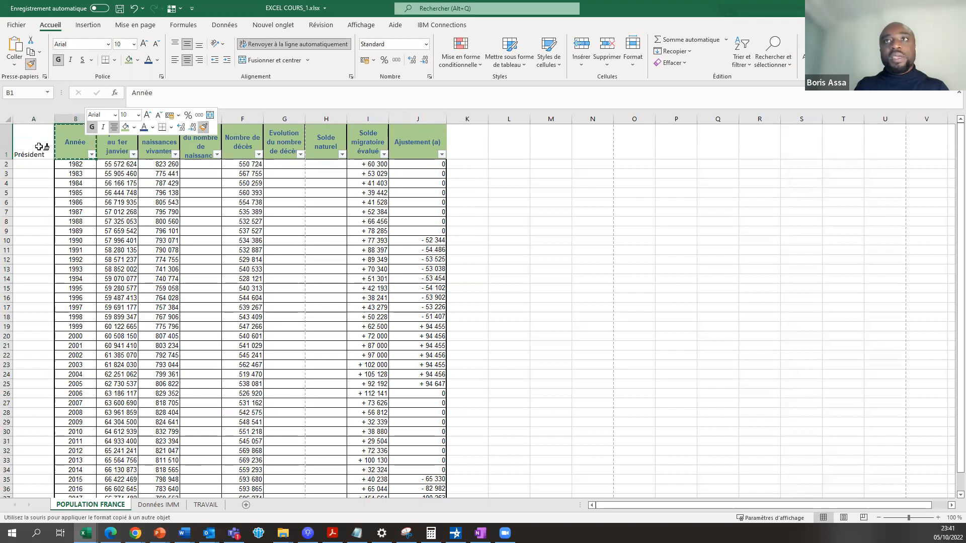
{"action": "left_click", "coordinate": [40, 144]}
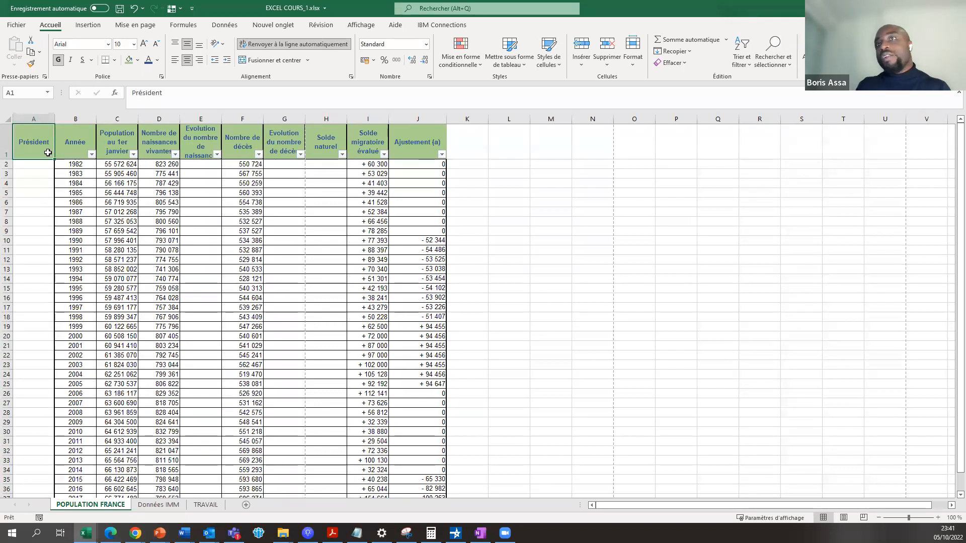
Turn off the filter on the table's header row
{"action": "left_click", "coordinate": [741, 59]}
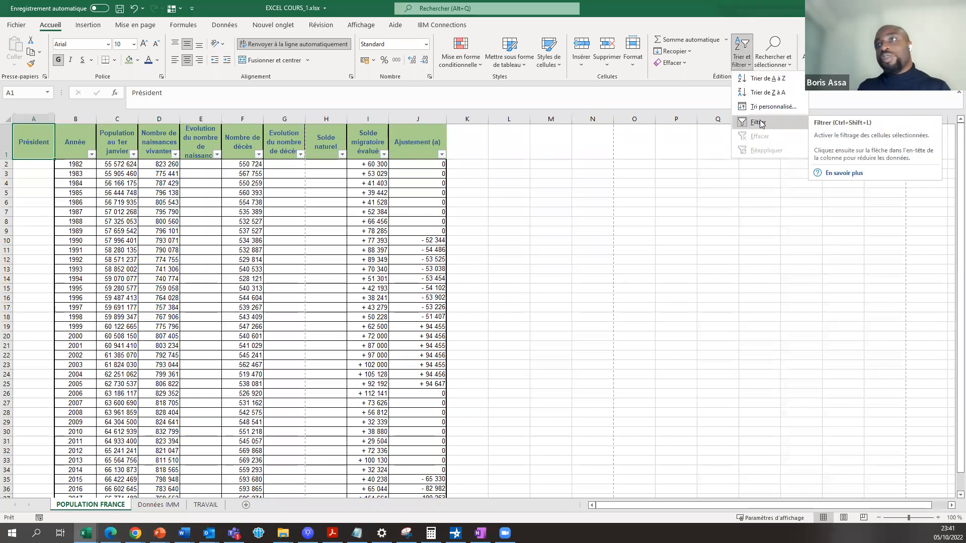
{"action": "left_click", "coordinate": [761, 124]}
{"action": "left_click", "coordinate": [742, 57]}
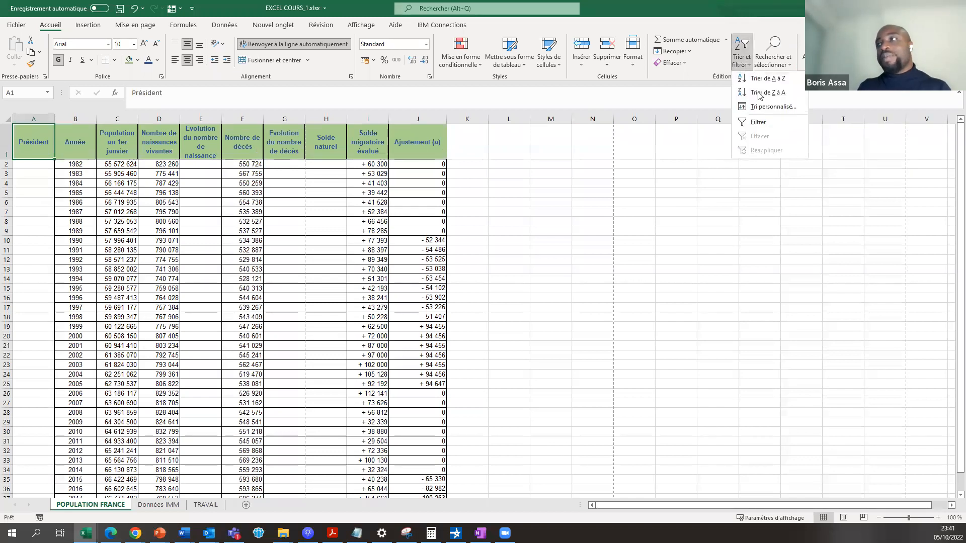
{"action": "left_click", "coordinate": [763, 123]}
{"action": "left_click", "coordinate": [744, 60]}
{"action": "left_click", "coordinate": [757, 121]}
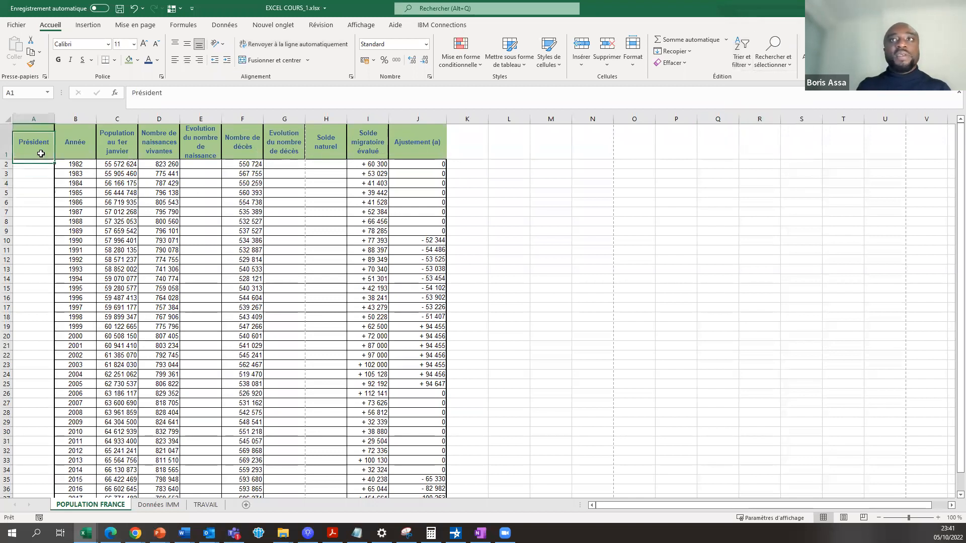
Widen the Président column slightly
{"action": "left_click", "coordinate": [45, 176]}
{"action": "scroll", "coordinate": [46, 213], "scroll_direction": "down", "scroll_amount": 5}
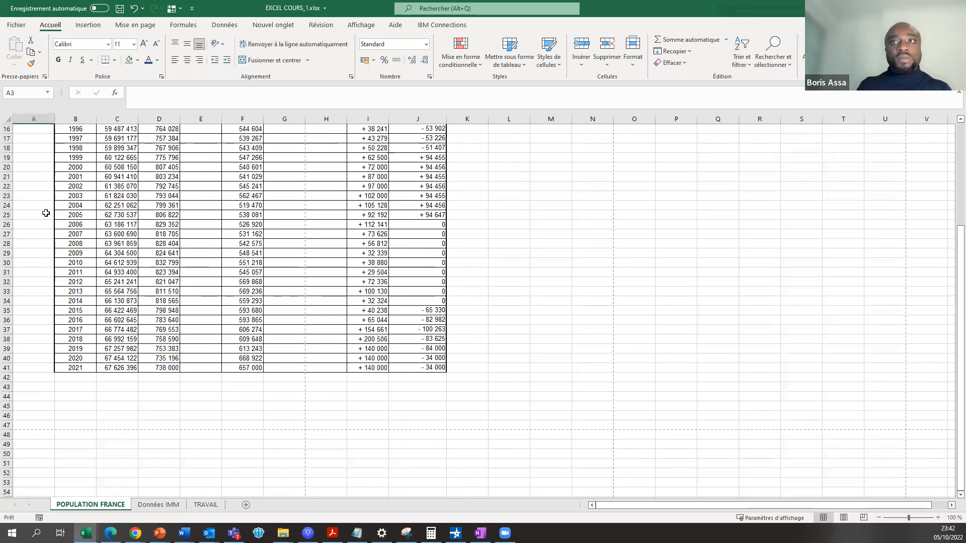
{"action": "scroll", "coordinate": [46, 213], "scroll_direction": "up", "scroll_amount": 5}
{"action": "left_click", "coordinate": [46, 213]}
{"action": "left_click", "coordinate": [35, 168]}
{"action": "left_click_drag", "start_coordinate": [55, 117], "coordinate": [67, 117]}
{"action": "left_click", "coordinate": [35, 203]}
Enter François M. as the president for 1982 in cell A2
{"action": "left_click", "coordinate": [44, 162]}
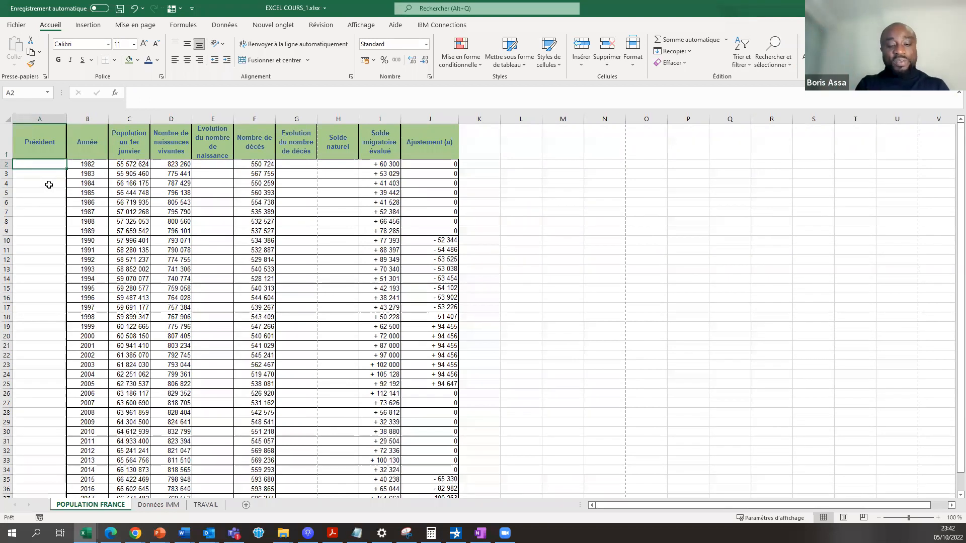
{"action": "type", "text": "Fra"}
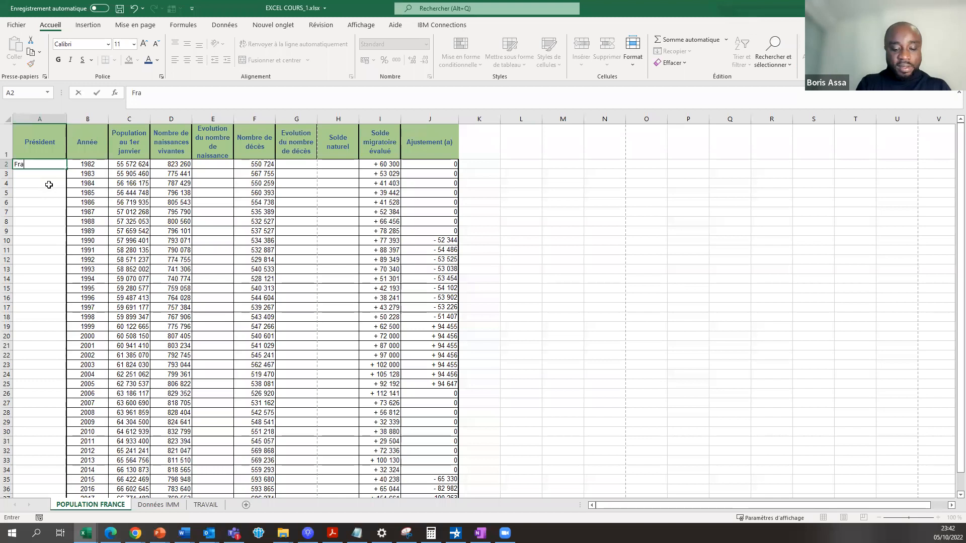
{"action": "type", "text": "nçois Mi"}
{"action": "key", "text": "BackSpace"}
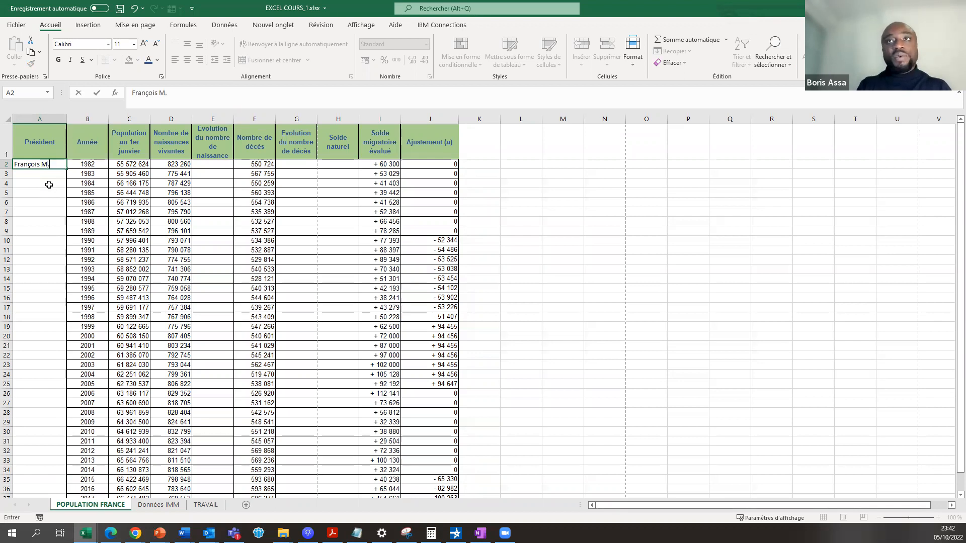
{"action": "left_click", "coordinate": [41, 200]}
{"action": "left_click", "coordinate": [46, 173]}
{"action": "left_click", "coordinate": [49, 164]}
Enter François M. as the president for 1983 in cell A3
{"action": "left_click", "coordinate": [46, 174]}
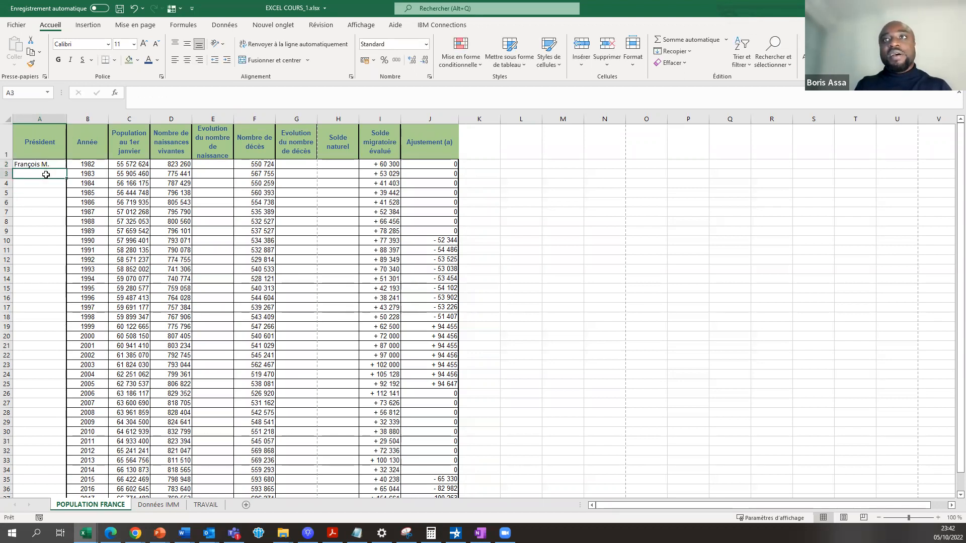
{"action": "type", "text": "Fran"}
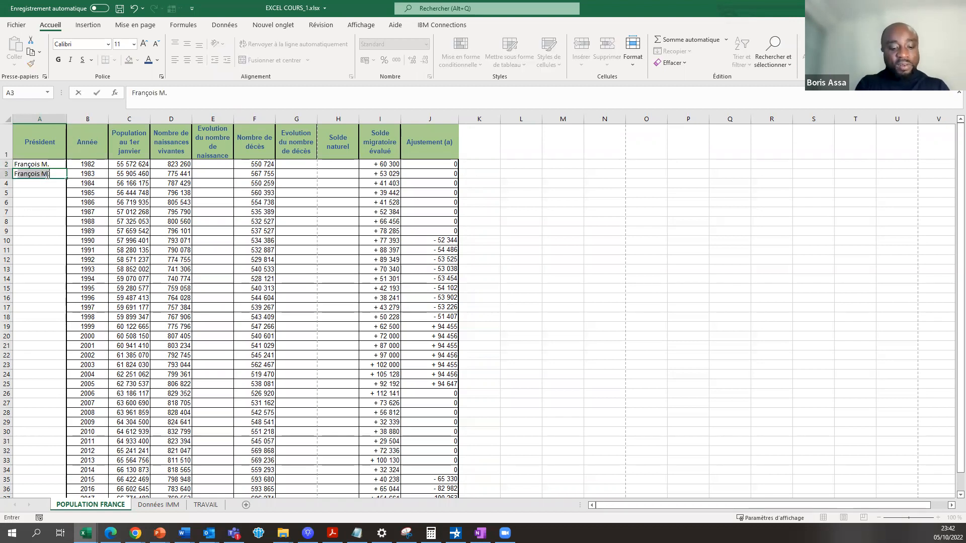
{"action": "type", "text": "çois "}
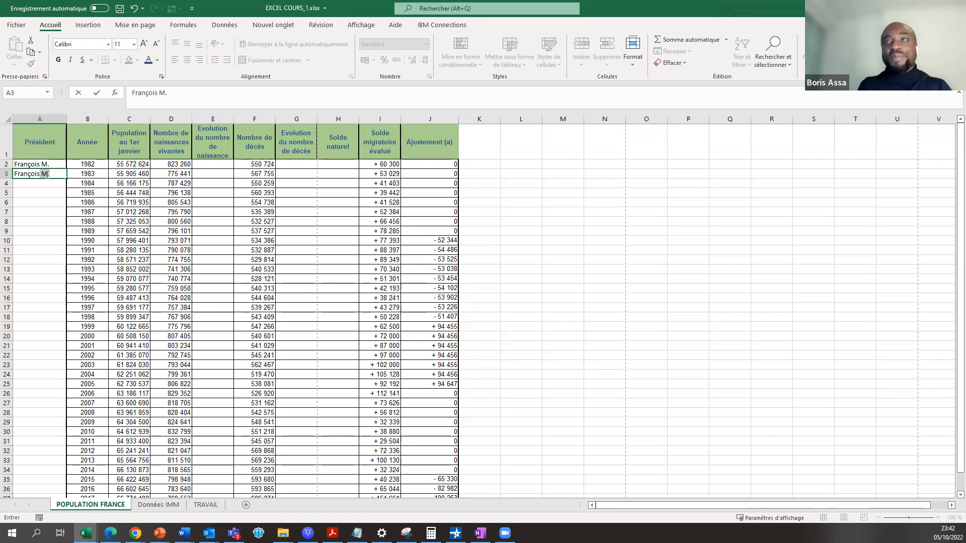
{"action": "type", "text": "M"}
{"action": "key", "text": "BackSpace"}
{"action": "type", "text": "M"}
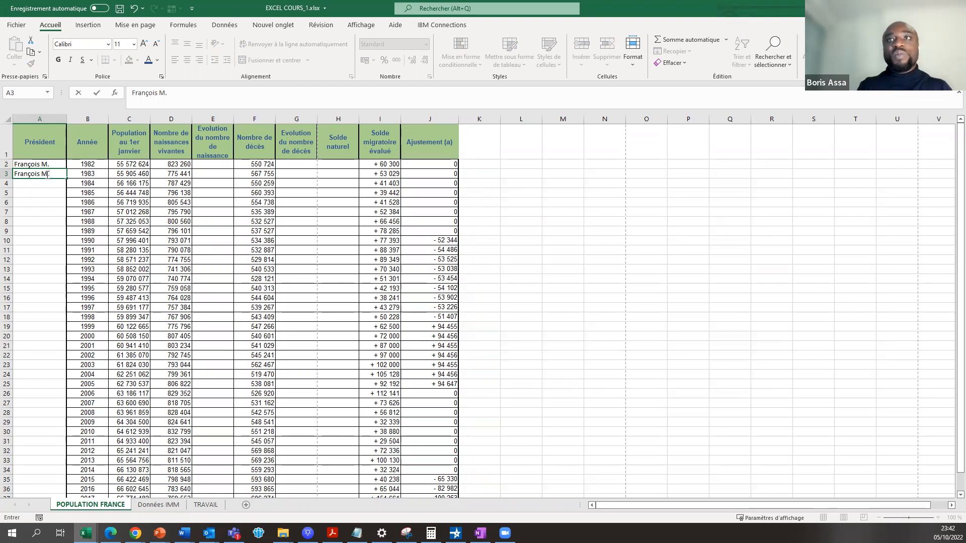
{"action": "left_click", "coordinate": [37, 211]}
Examine the Président column against the years 1982 to 1995 to see which rows belong to François M
{"action": "left_click", "coordinate": [43, 176]}
{"action": "left_click", "coordinate": [37, 185]}
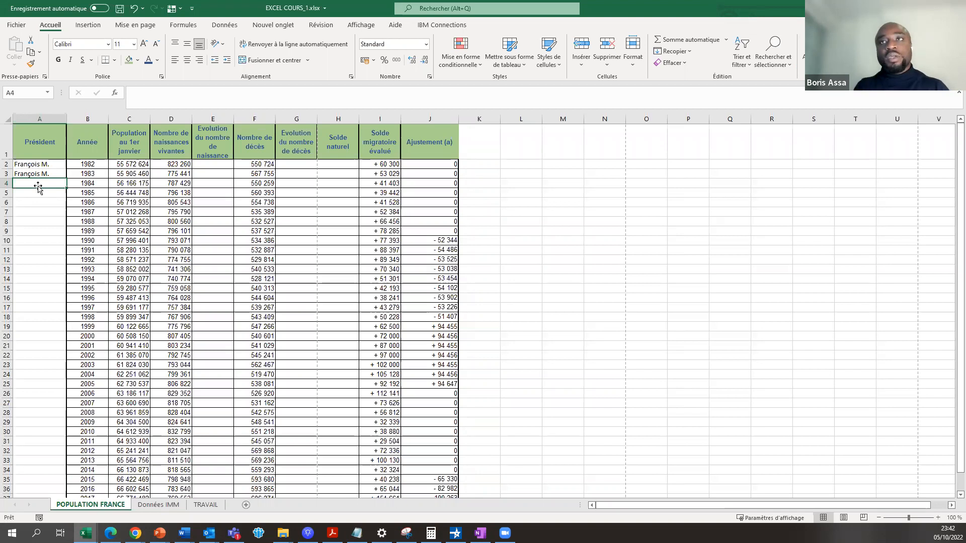
{"action": "left_click", "coordinate": [44, 175]}
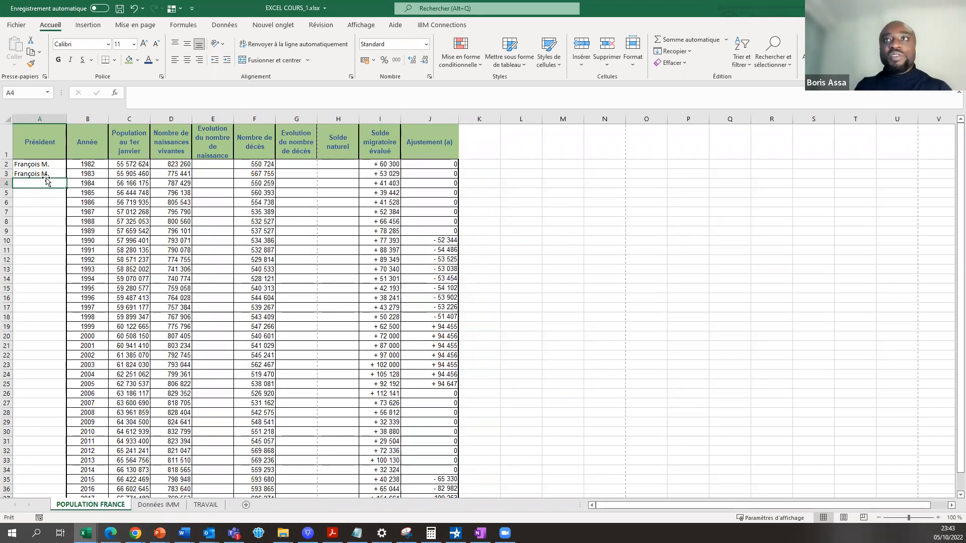
{"action": "left_click", "coordinate": [50, 174]}
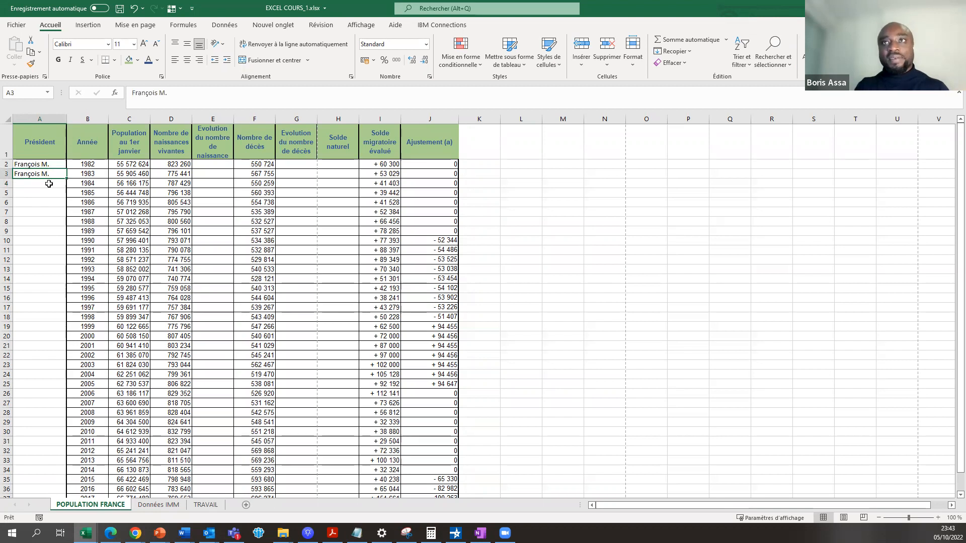
{"action": "left_click", "coordinate": [49, 164]}
{"action": "left_click", "coordinate": [48, 174]}
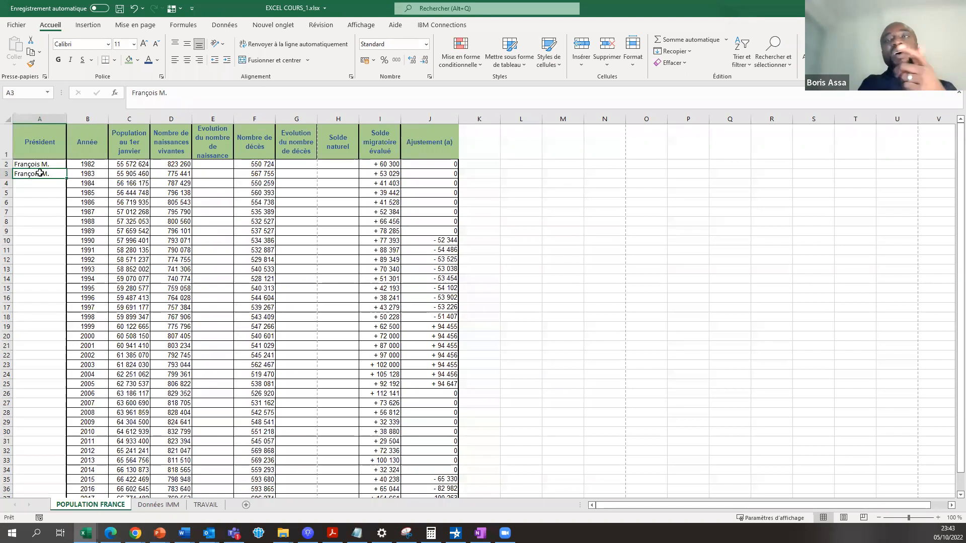
{"action": "left_click", "coordinate": [41, 193]}
{"action": "left_click", "coordinate": [41, 221]}
{"action": "left_click", "coordinate": [37, 251]}
{"action": "left_click", "coordinate": [38, 260]}
{"action": "left_click", "coordinate": [39, 291]}
{"action": "left_click", "coordinate": [39, 301]}
{"action": "left_click", "coordinate": [41, 306]}
{"action": "left_click", "coordinate": [41, 326]}
{"action": "left_click", "coordinate": [39, 338]}
{"action": "left_click", "coordinate": [38, 346]}
{"action": "left_click", "coordinate": [41, 318]}
{"action": "left_click", "coordinate": [40, 299]}
{"action": "left_click", "coordinate": [40, 286]}
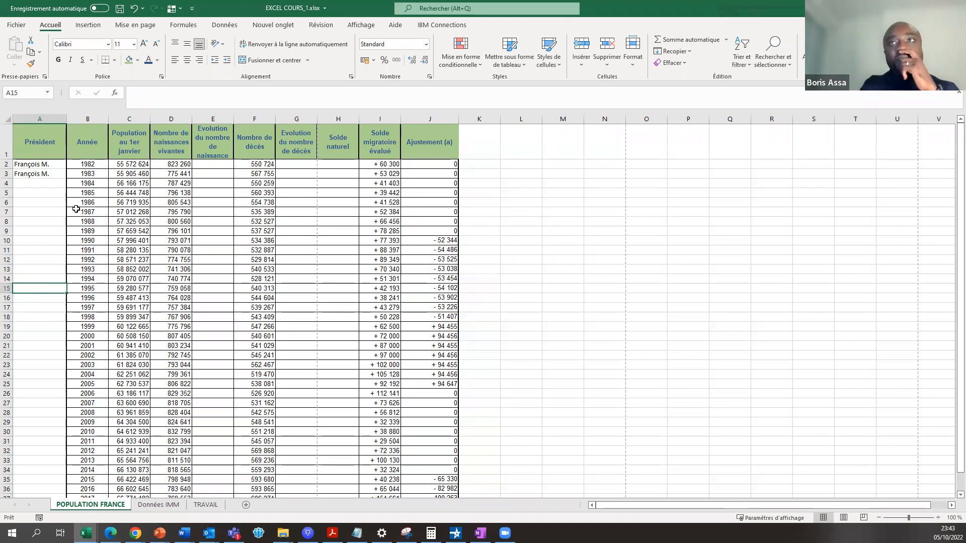
{"action": "left_click_drag", "start_coordinate": [81, 166], "coordinate": [81, 290]}
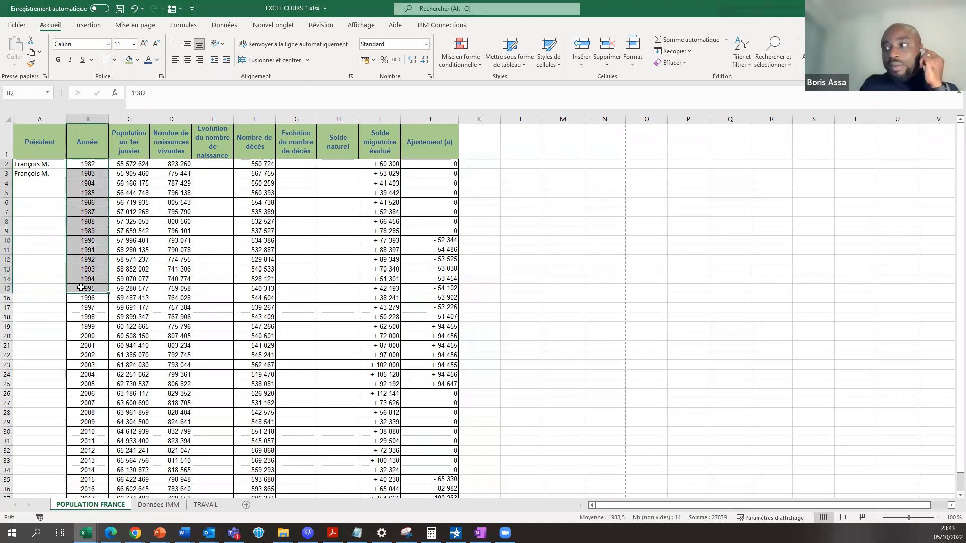
{"action": "left_click", "coordinate": [32, 249]}
{"action": "left_click", "coordinate": [25, 190]}
{"action": "left_click", "coordinate": [35, 177]}
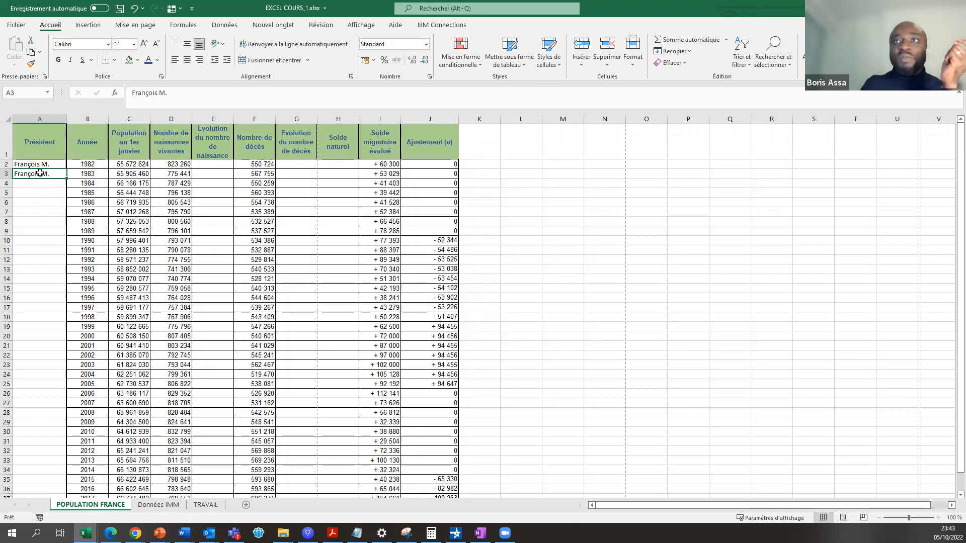
{"action": "right_click", "coordinate": [41, 174]}
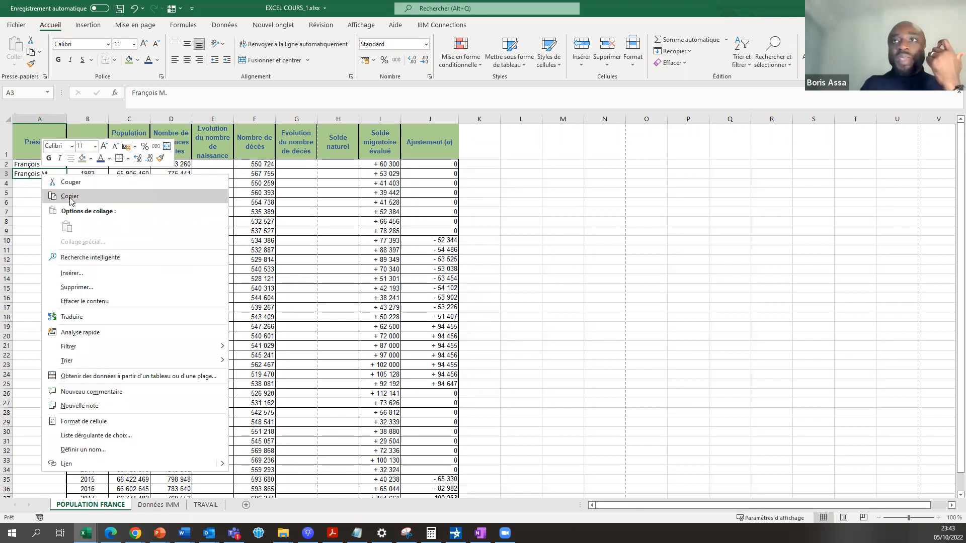
{"action": "left_click", "coordinate": [70, 198]}
{"action": "right_click", "coordinate": [40, 184]}
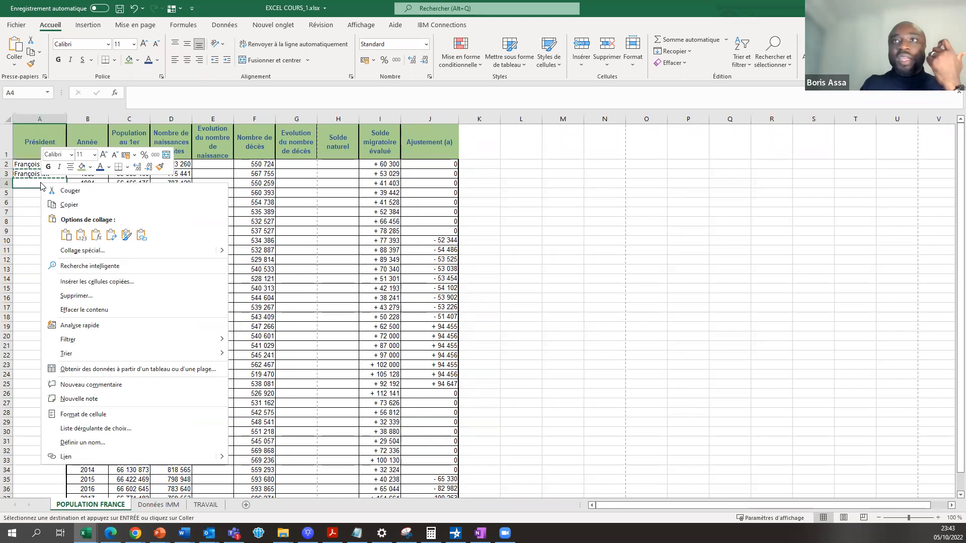
{"action": "left_click", "coordinate": [66, 236]}
Copy the François M. entry from cell A4 into cells A5 to A15 for 1985 to 1995
{"action": "left_click", "coordinate": [43, 241]}
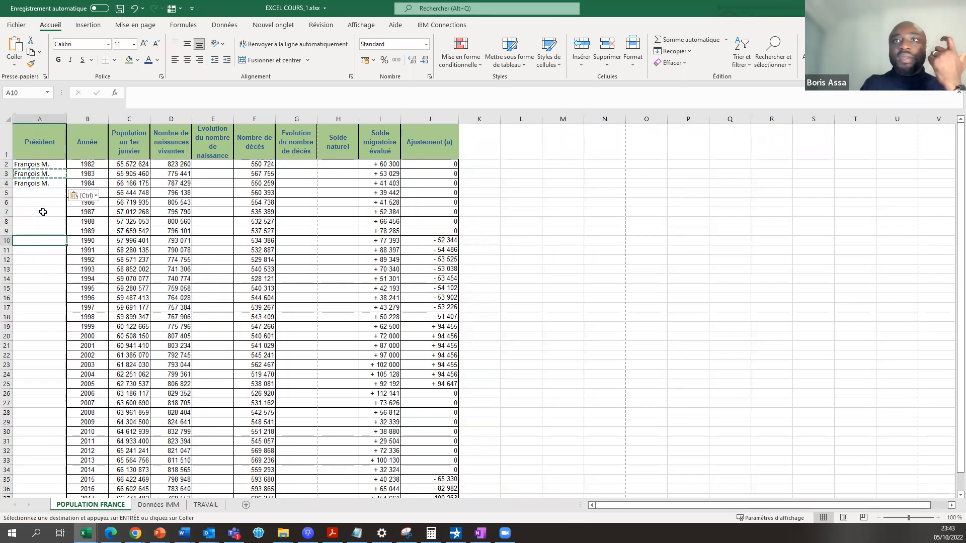
{"action": "left_click", "coordinate": [47, 184]}
{"action": "right_click", "coordinate": [47, 183]}
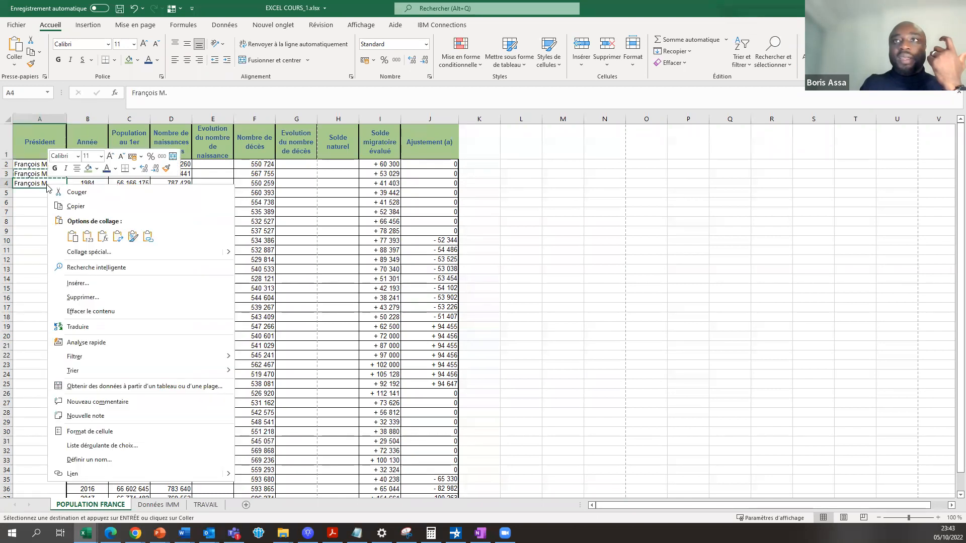
{"action": "left_click", "coordinate": [60, 207]}
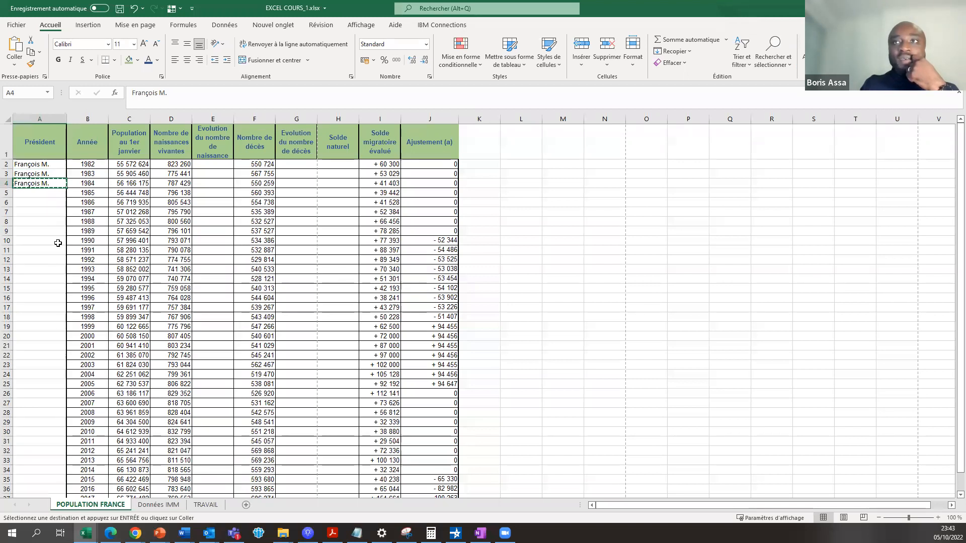
{"action": "left_click", "coordinate": [58, 290]}
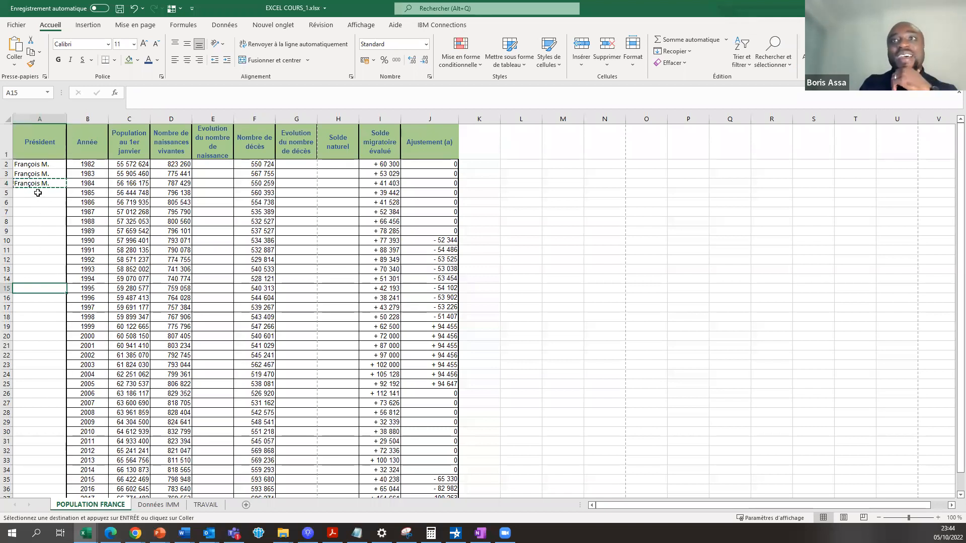
{"action": "mouse_move", "coordinate": [38, 192]}
{"action": "left_mouse_down"}
{"action": "mouse_move", "coordinate": [37, 225]}
{"action": "mouse_move", "coordinate": [30, 194]}
{"action": "left_mouse_up"}
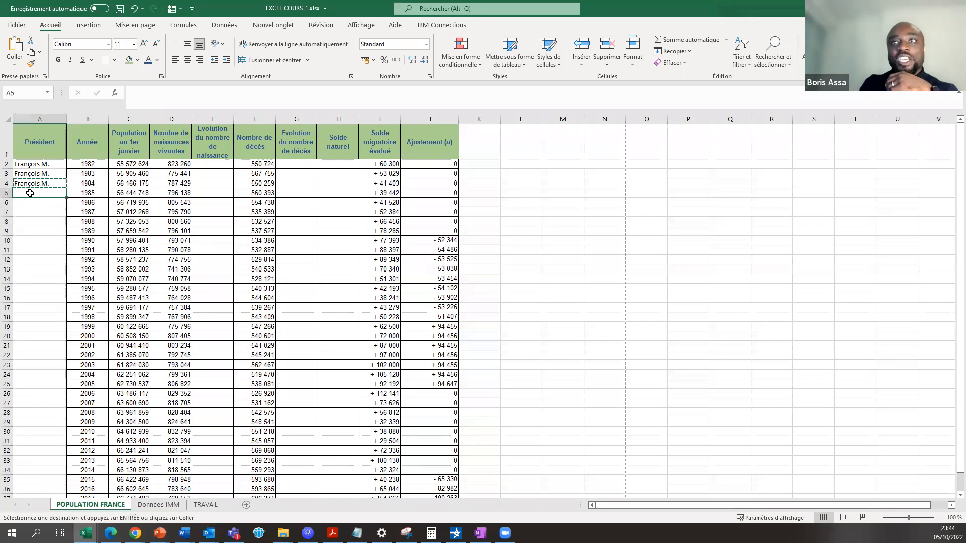
{"action": "left_click_drag", "start_coordinate": [29, 193], "coordinate": [33, 293]}
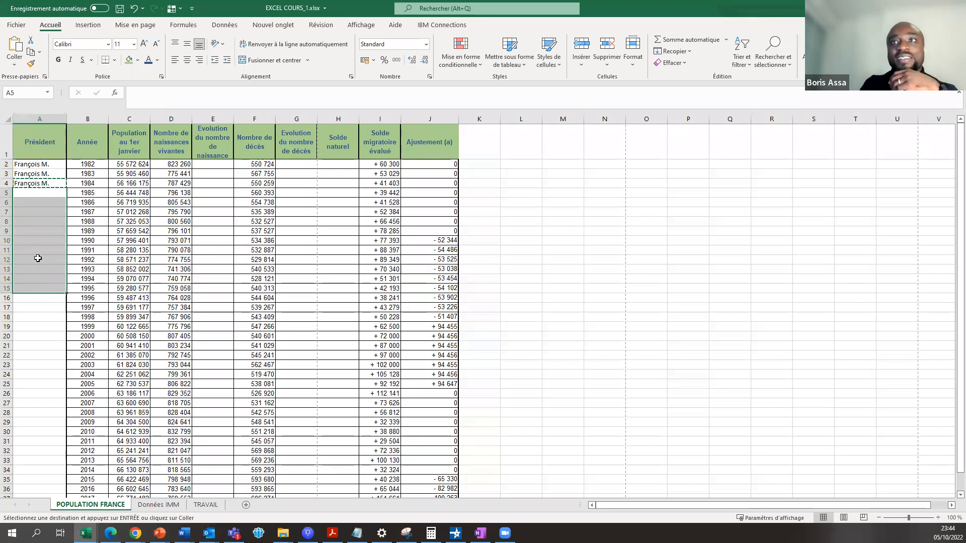
{"action": "right_click", "coordinate": [38, 196]}
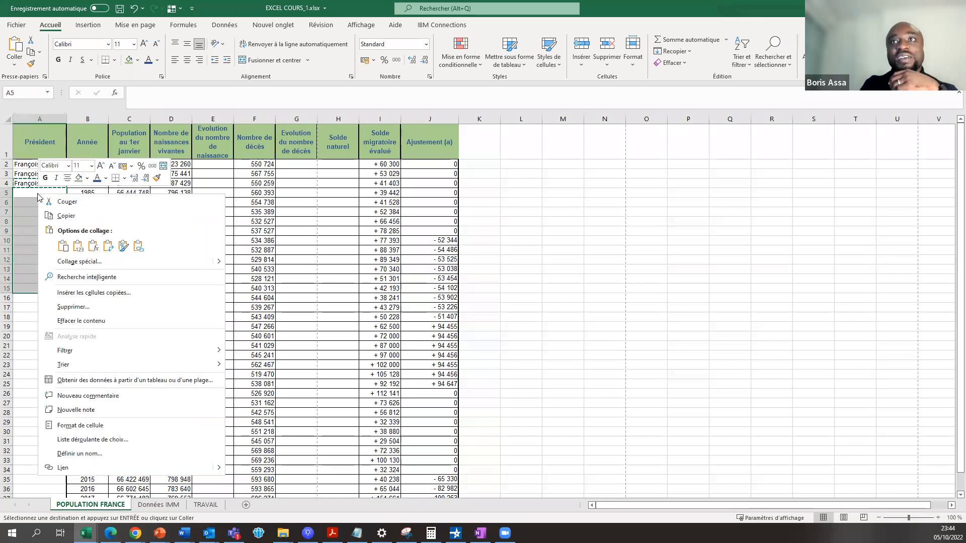
{"action": "left_click", "coordinate": [63, 246]}
{"action": "left_click", "coordinate": [52, 258]}
{"action": "left_click", "coordinate": [46, 270]}
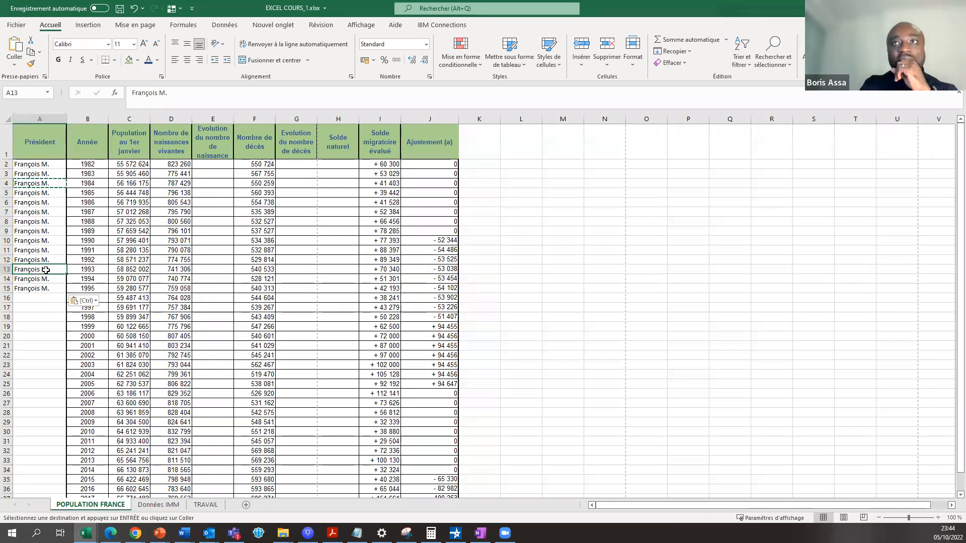
Undo the last paste in cells A5 to A15 and cancel the active copy of cell A4
{"action": "left_click_drag", "start_coordinate": [36, 164], "coordinate": [34, 285]}
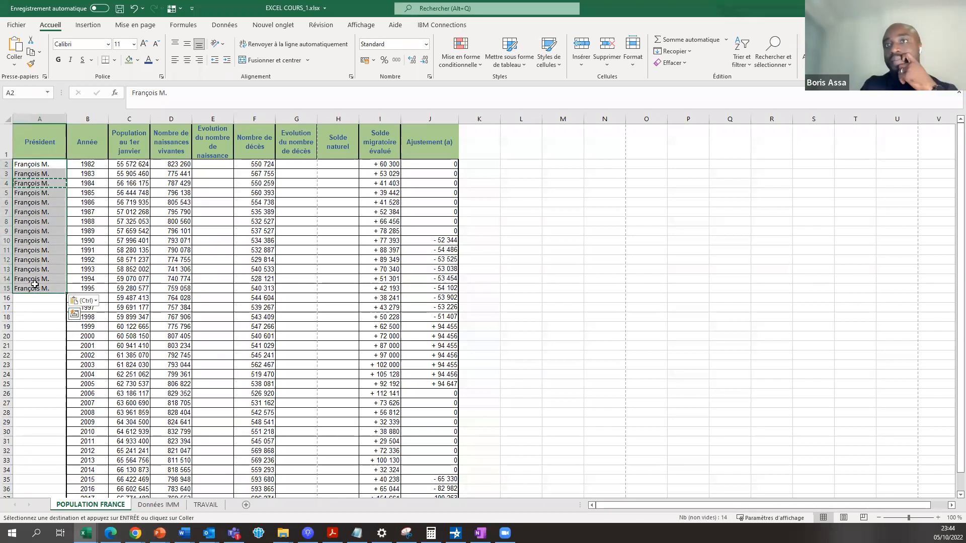
{"action": "left_click", "coordinate": [34, 323]}
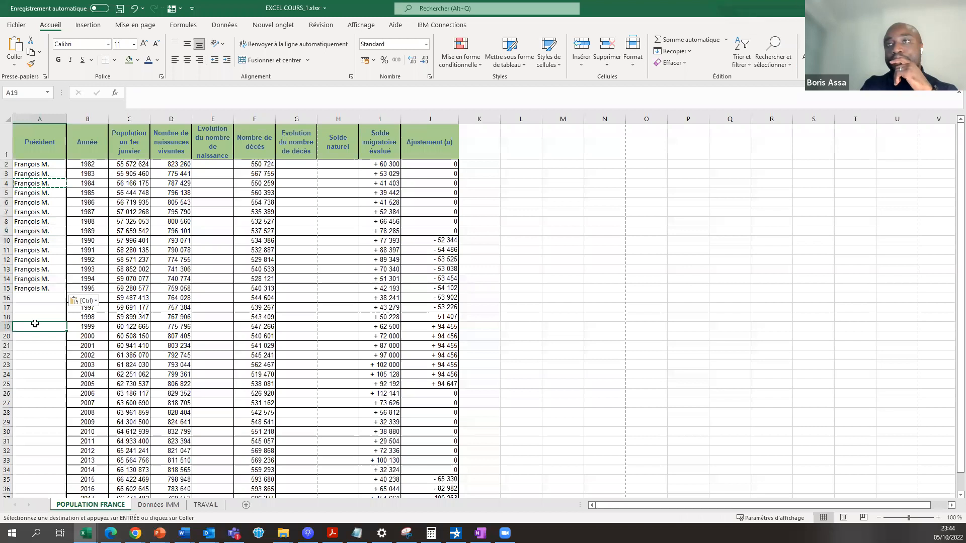
{"action": "left_click", "coordinate": [39, 279]}
{"action": "left_click", "coordinate": [35, 221]}
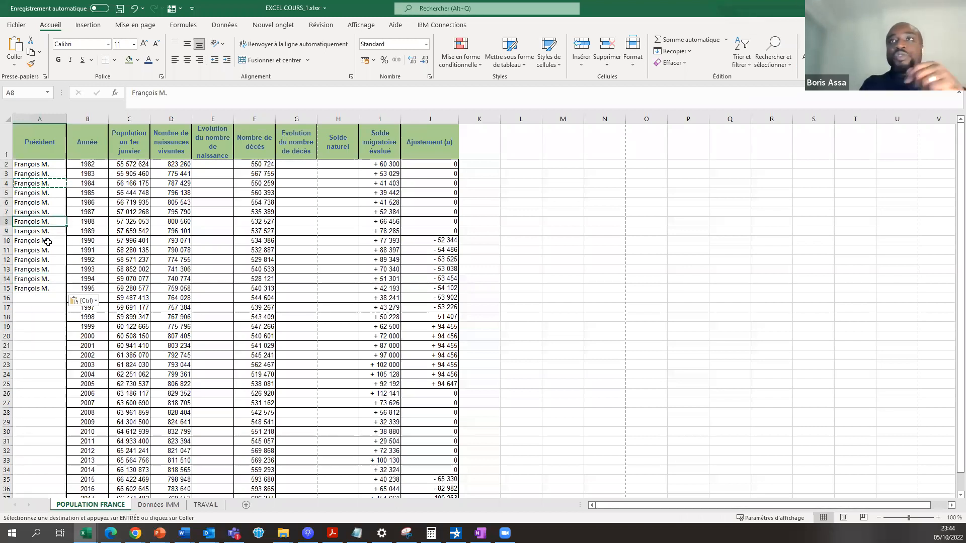
{"action": "left_click", "coordinate": [135, 9]}
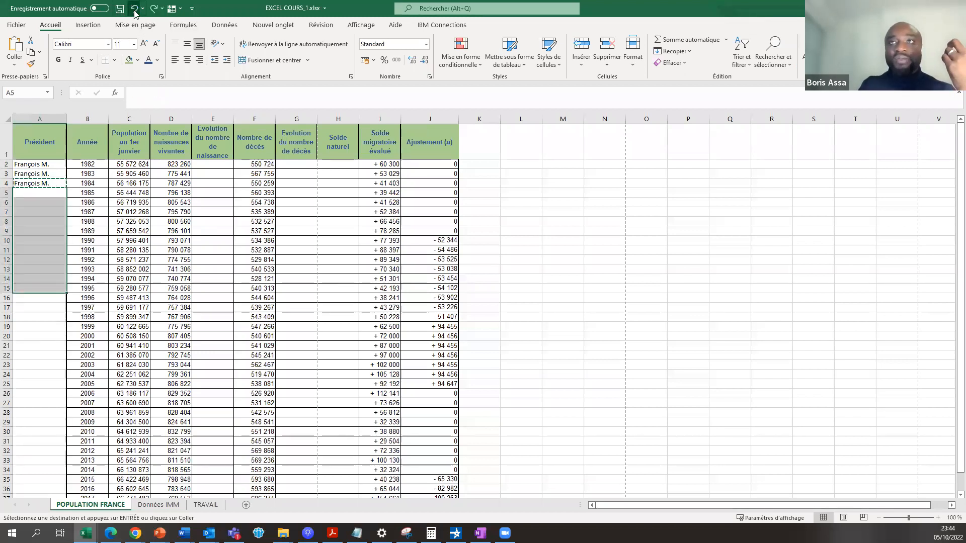
{"action": "left_click", "coordinate": [50, 249]}
{"action": "left_click", "coordinate": [55, 183]}
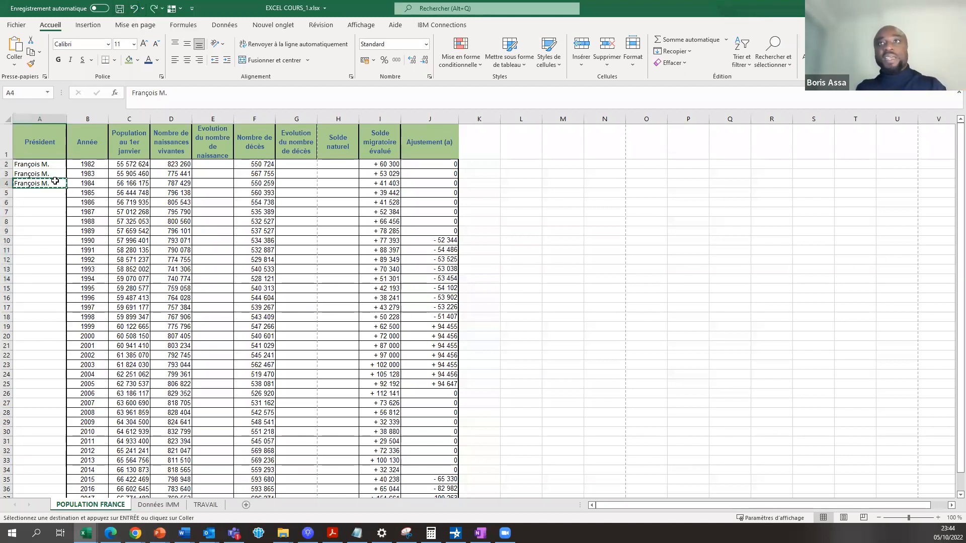
{"action": "key", "text": "Escape"}
{"action": "left_click", "coordinate": [56, 230]}
{"action": "left_click", "coordinate": [48, 183]}
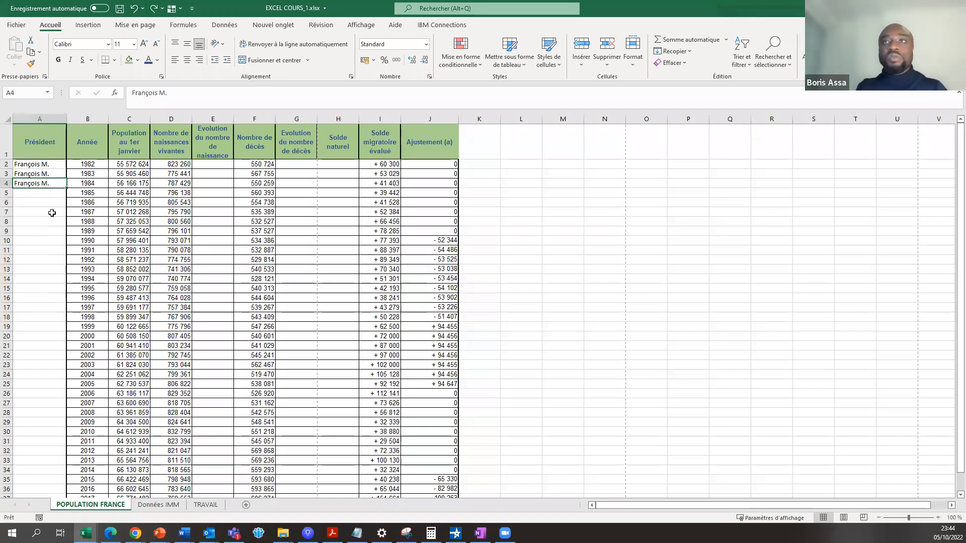
{"action": "key", "text": "ctrl+c"}
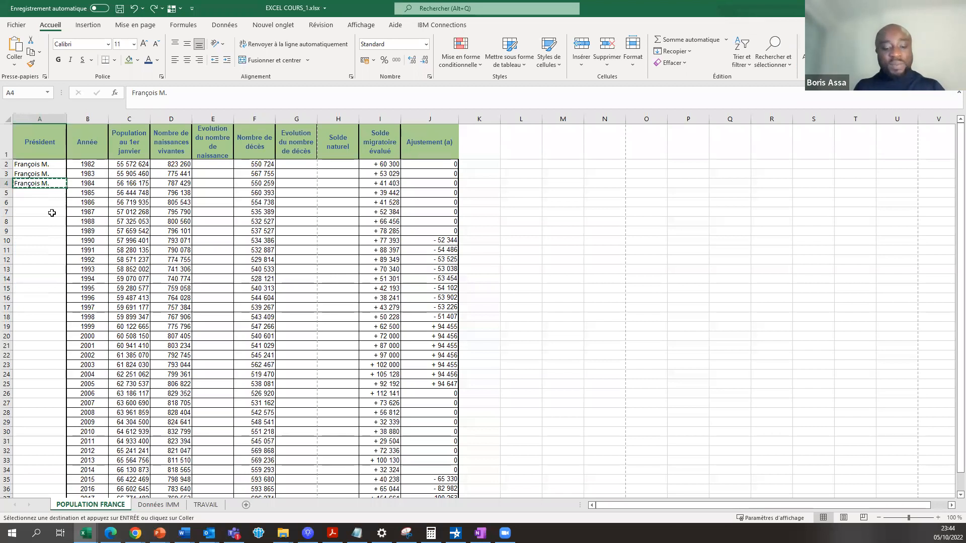
{"action": "left_click", "coordinate": [28, 193]}
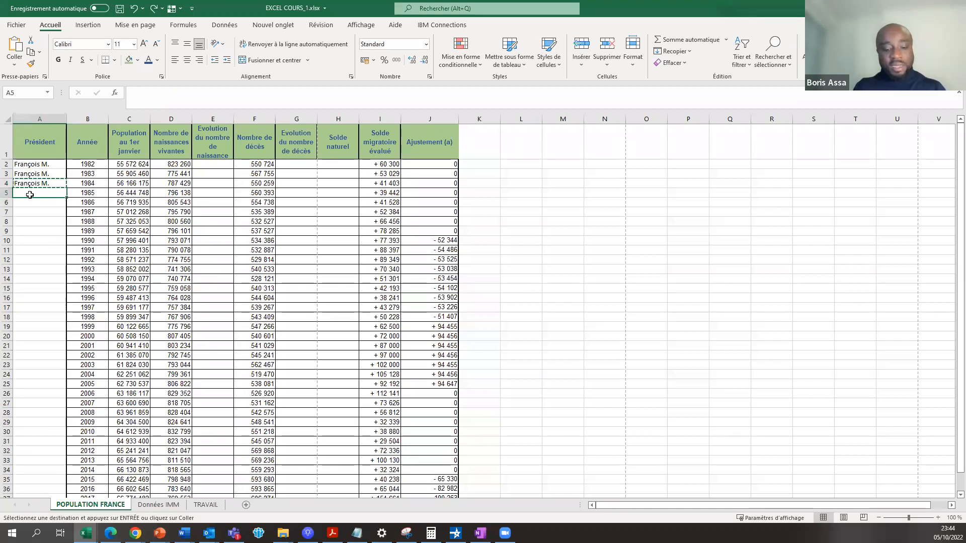
{"action": "key", "text": "ctrl+v"}
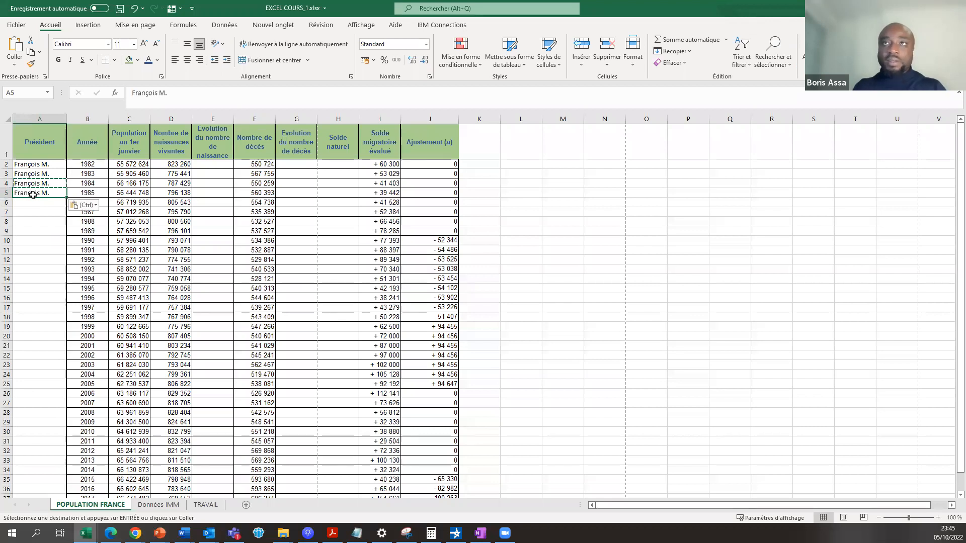
Paste the copied François M. entry into cells A6 to A15 for 1986 to 1995 and end copy mode
{"action": "left_click", "coordinate": [37, 220]}
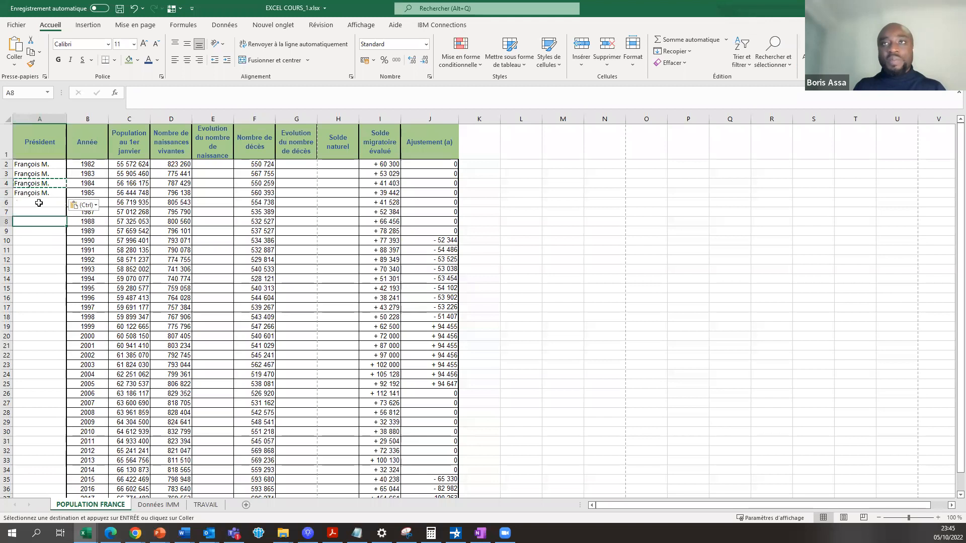
{"action": "left_click", "coordinate": [39, 203]}
{"action": "left_click_drag", "start_coordinate": [39, 203], "coordinate": [42, 284]}
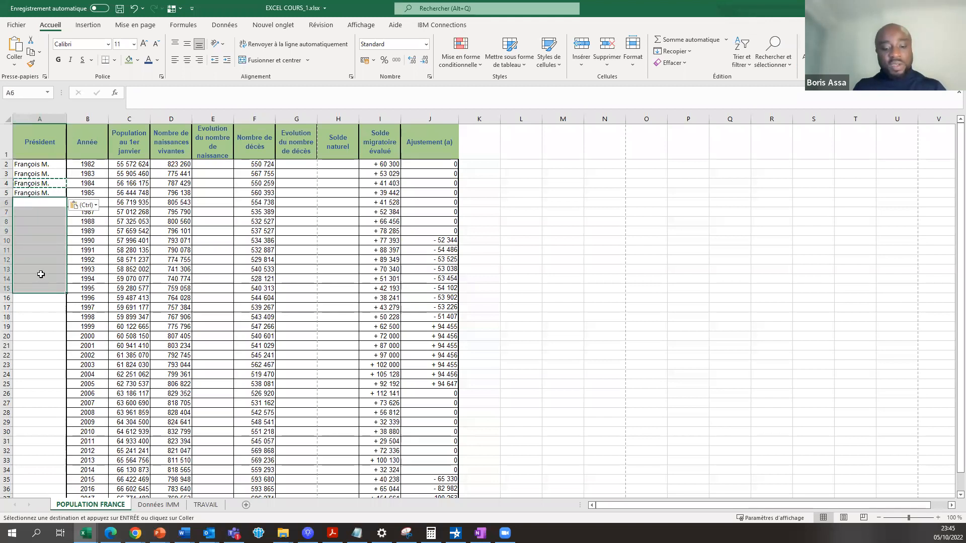
{"action": "key", "text": "ctrl+v"}
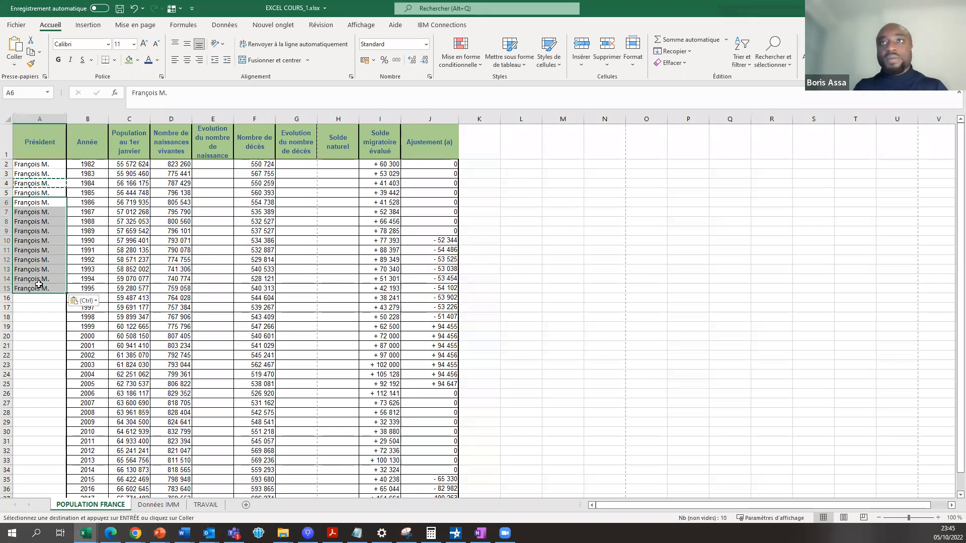
{"action": "left_click", "coordinate": [38, 285]}
{"action": "left_click", "coordinate": [42, 271]}
{"action": "left_click", "coordinate": [42, 248]}
{"action": "left_click", "coordinate": [46, 221]}
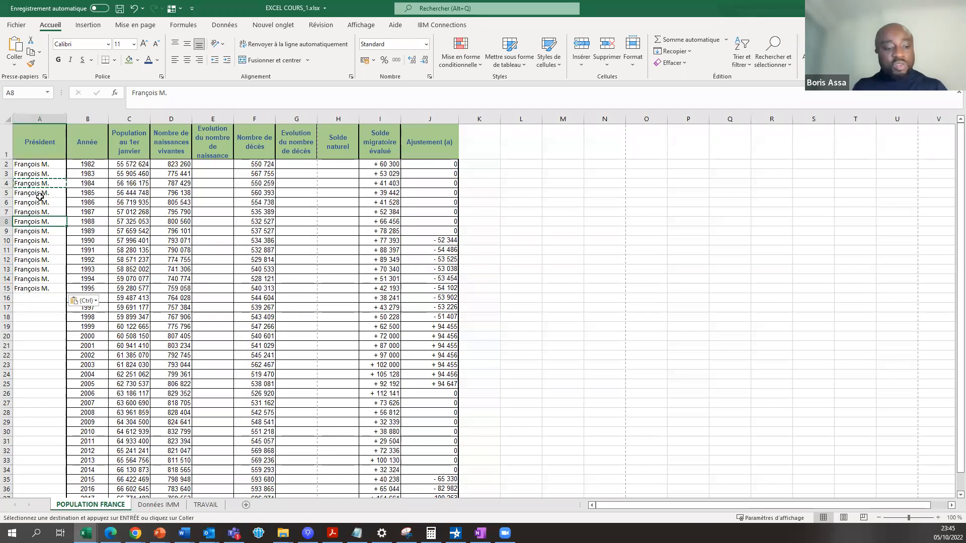
{"action": "key", "text": "Escape"}
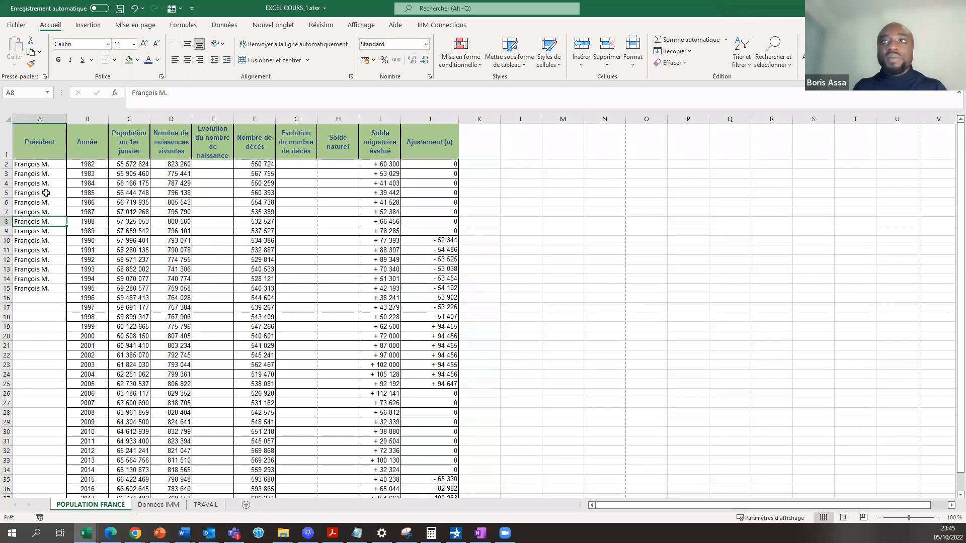
Enter Jacques C. as the president for 1996 in cell A16
{"action": "left_click", "coordinate": [44, 181]}
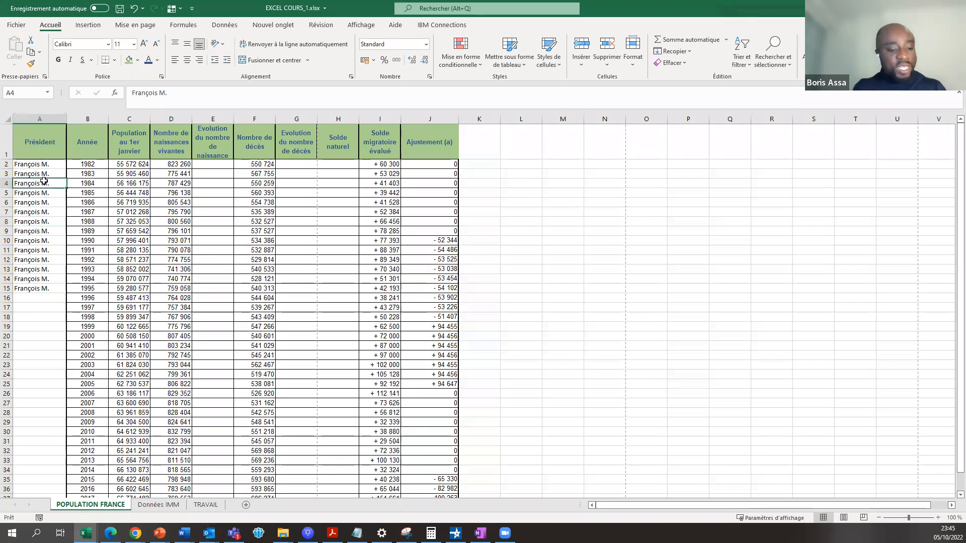
{"action": "left_click", "coordinate": [49, 212]}
{"action": "left_click", "coordinate": [47, 231]}
{"action": "left_click", "coordinate": [45, 259]}
{"action": "left_click", "coordinate": [44, 279]}
{"action": "left_click", "coordinate": [44, 307]}
{"action": "scroll", "coordinate": [42, 318], "scroll_direction": "down", "scroll_amount": 2}
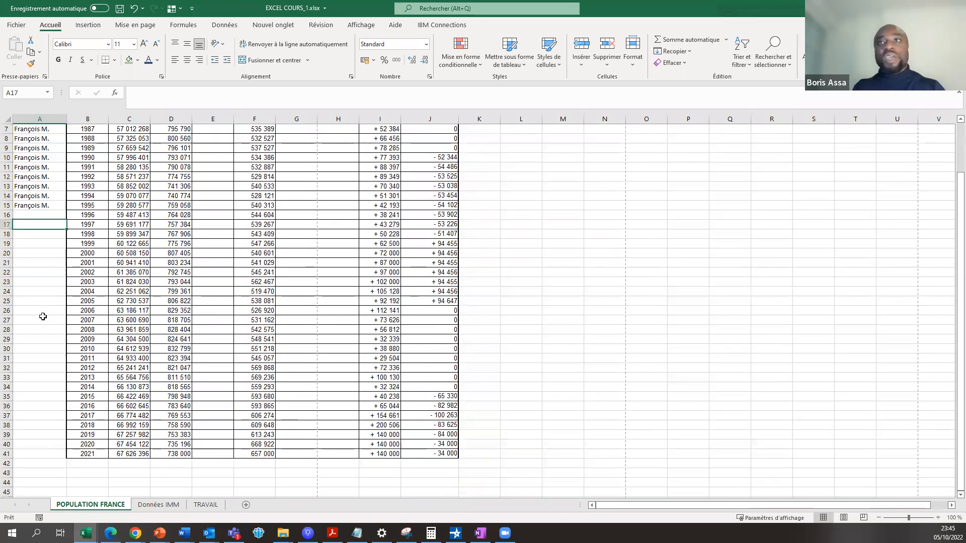
{"action": "scroll", "coordinate": [41, 318], "scroll_direction": "up", "scroll_amount": 1}
{"action": "left_click", "coordinate": [34, 244]}
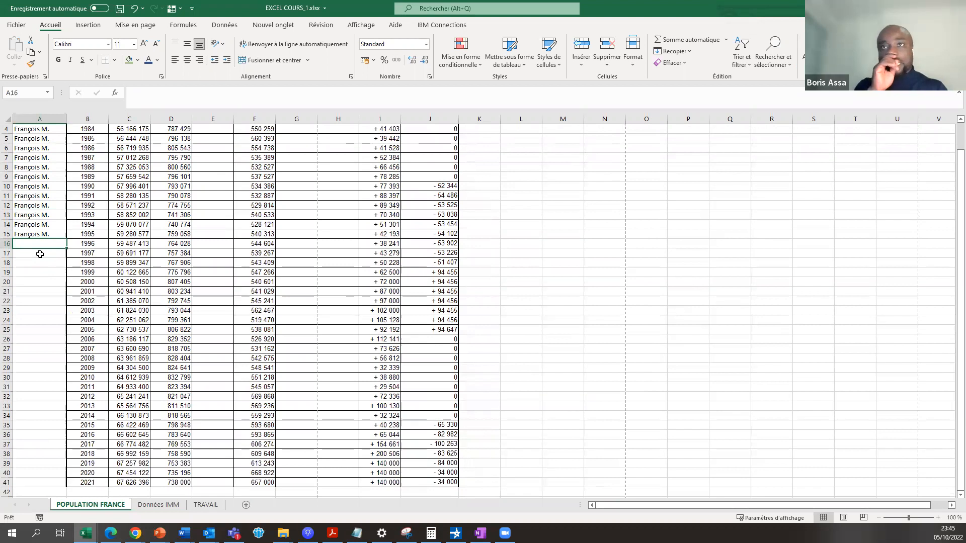
{"action": "type", "text": "Jacques"}
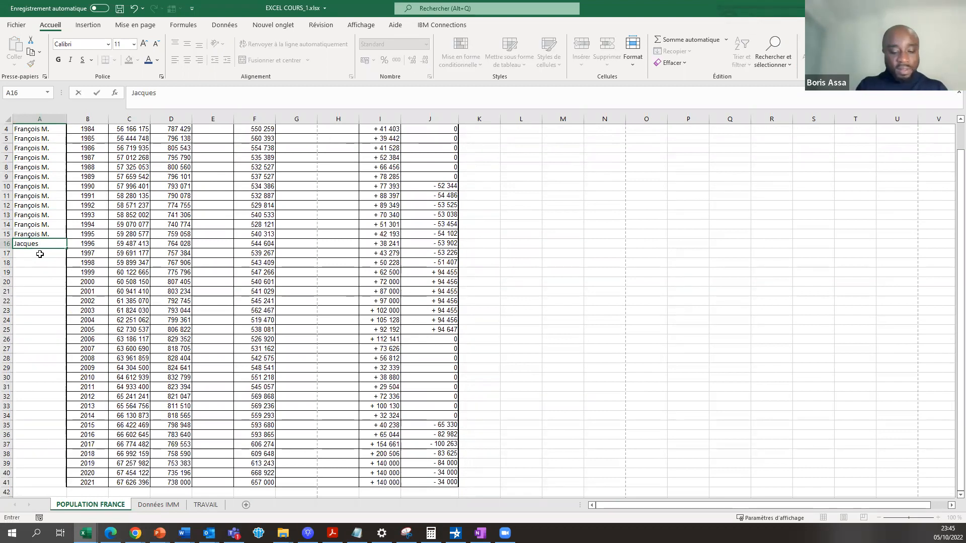
{"action": "type", "text": " C."}
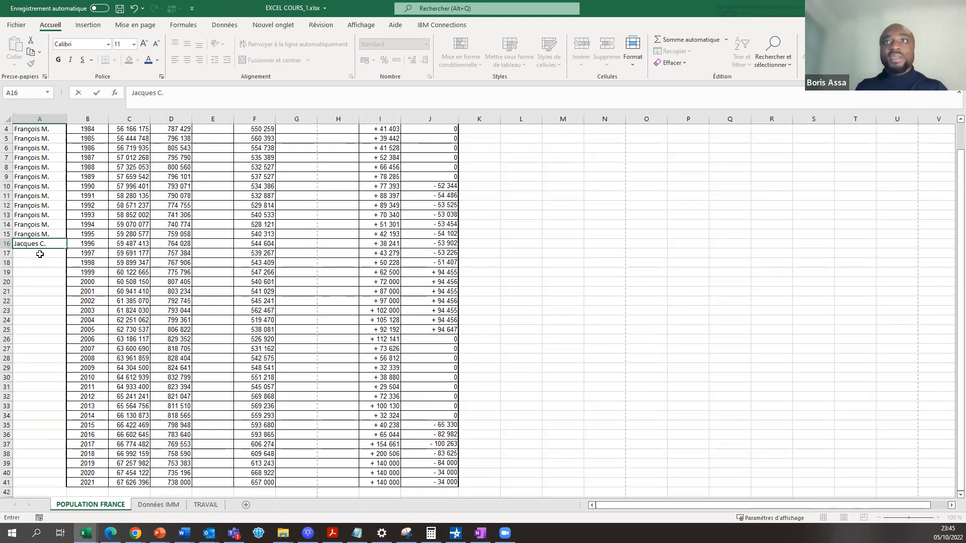
{"action": "left_click", "coordinate": [33, 292]}
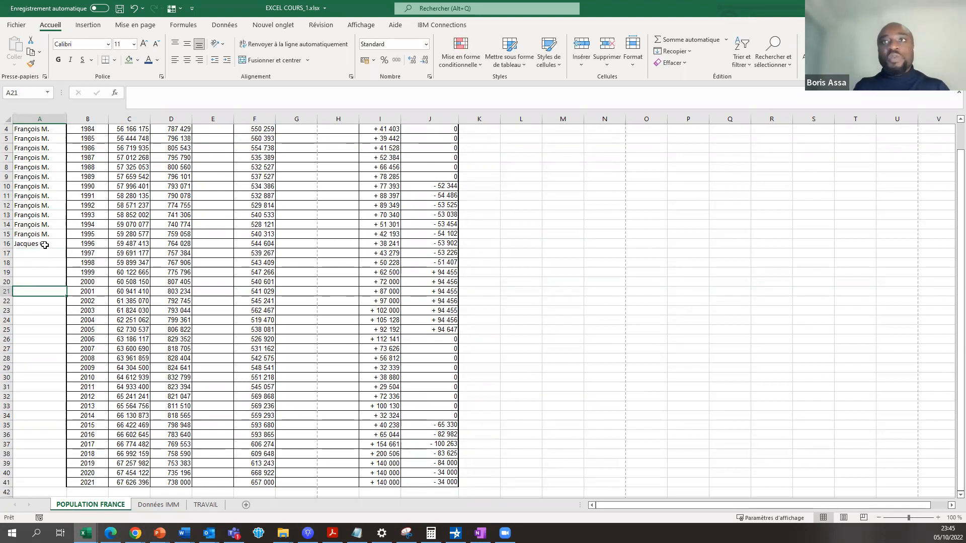
{"action": "left_click", "coordinate": [44, 245]}
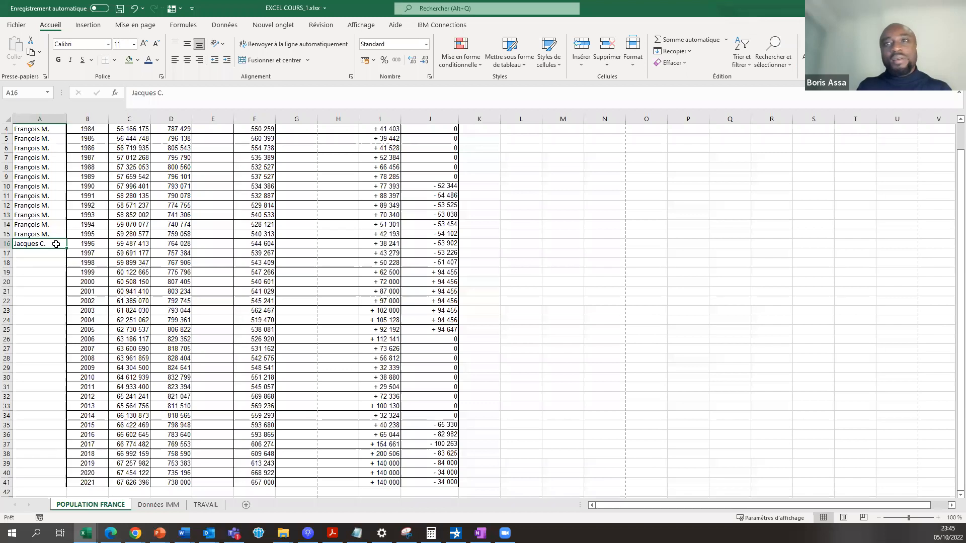
{"action": "left_click_drag", "start_coordinate": [55, 244], "coordinate": [59, 327]}
{"action": "left_click", "coordinate": [77, 245]}
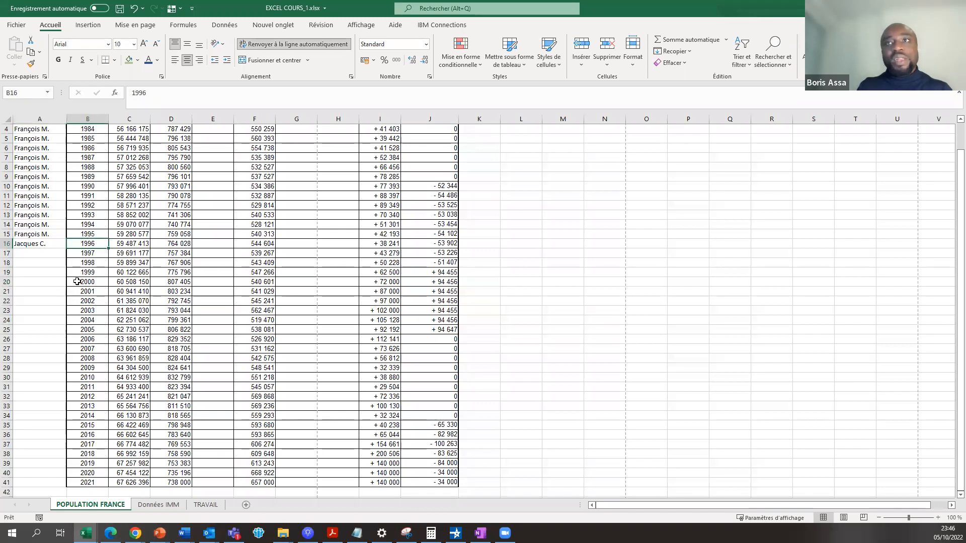
{"action": "left_click", "coordinate": [79, 301]}
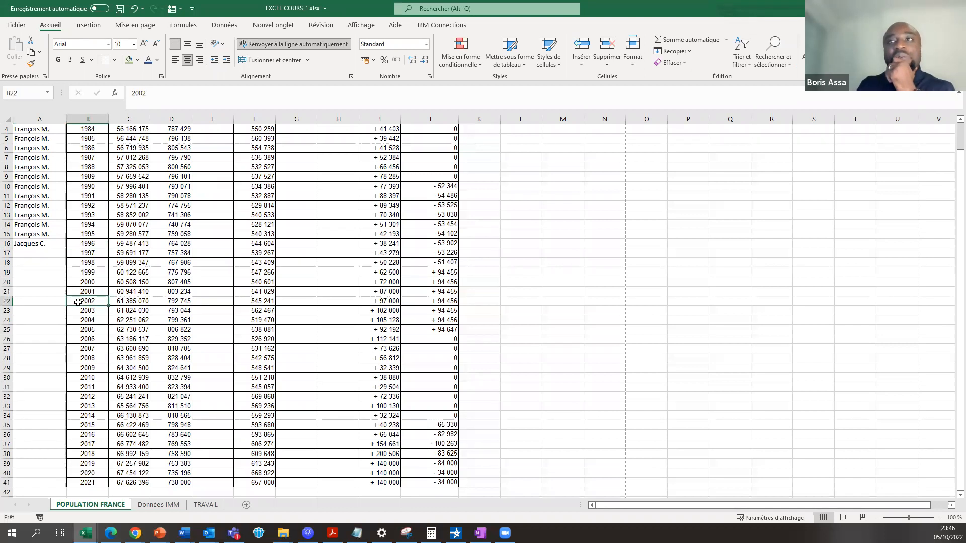
{"action": "left_click", "coordinate": [54, 349]}
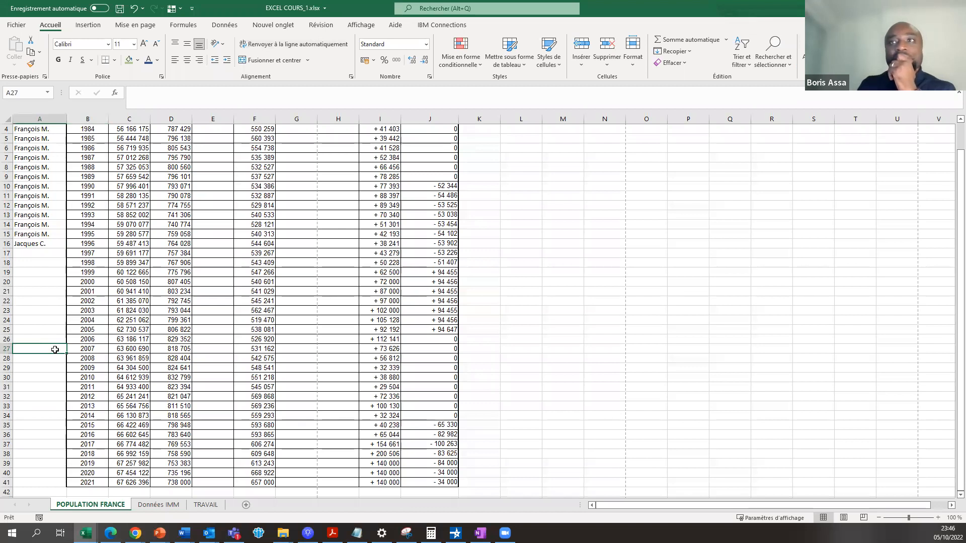
{"action": "left_click", "coordinate": [52, 244]}
{"action": "left_click_drag", "start_coordinate": [77, 244], "coordinate": [83, 347]}
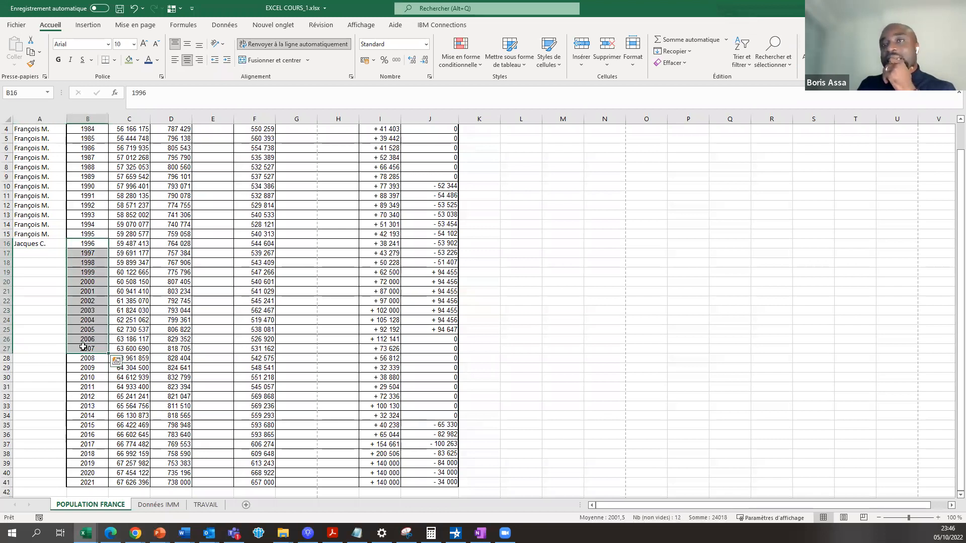
Copy the Jacques C. entry from cell A16 and paste it into cells A17 to A27 for 1997 to 2007
{"action": "left_click", "coordinate": [39, 244]}
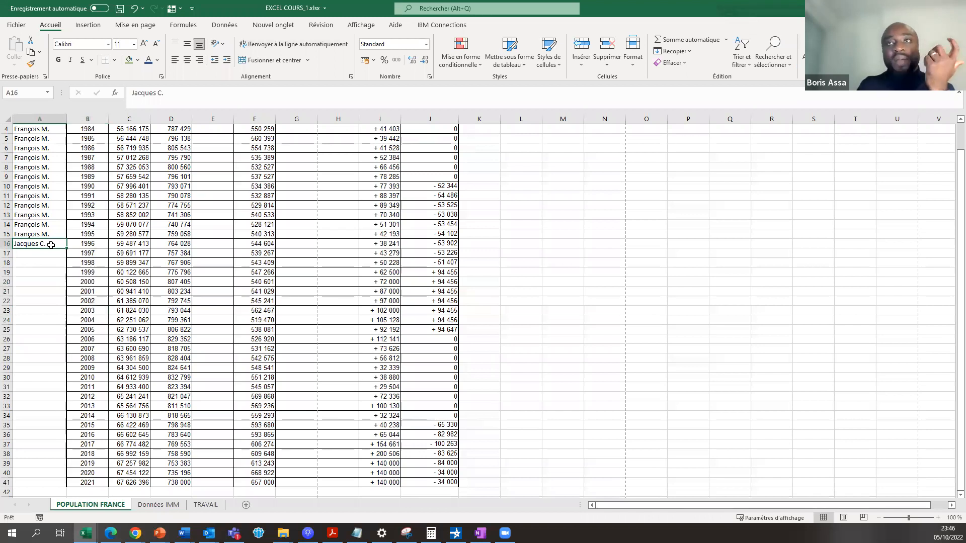
{"action": "right_click", "coordinate": [50, 245]}
{"action": "left_click", "coordinate": [58, 251]}
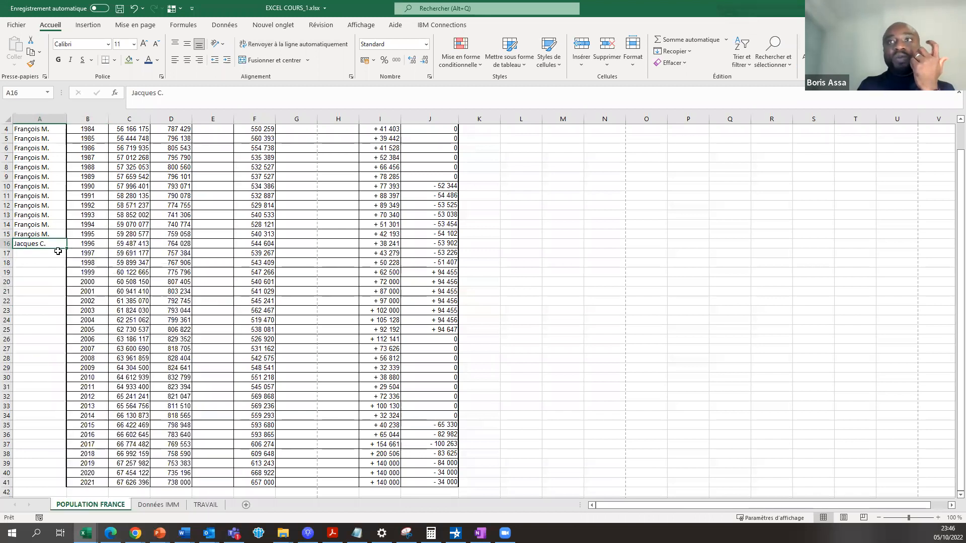
{"action": "left_click_drag", "start_coordinate": [47, 253], "coordinate": [47, 349]}
{"action": "right_click", "coordinate": [37, 288]}
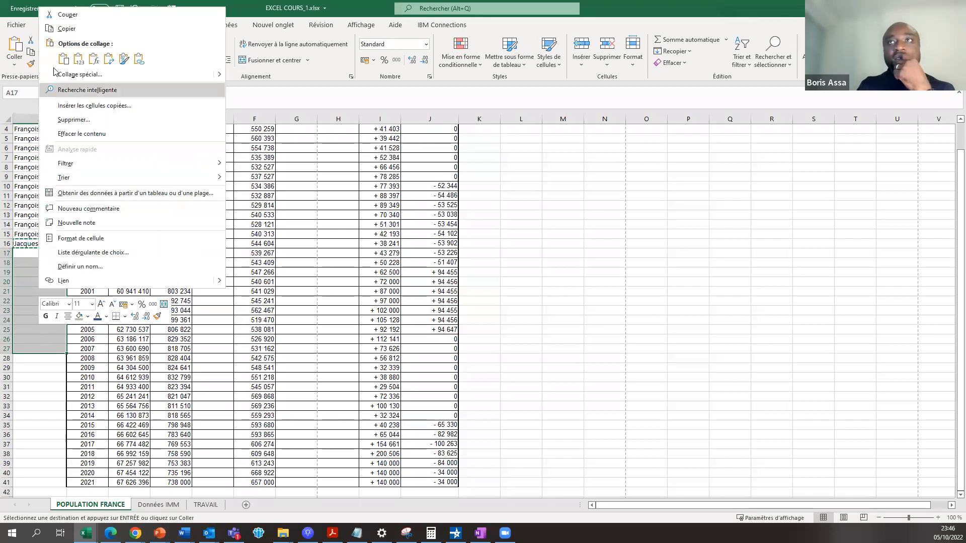
{"action": "left_click", "coordinate": [63, 59]}
{"action": "left_click", "coordinate": [33, 368]}
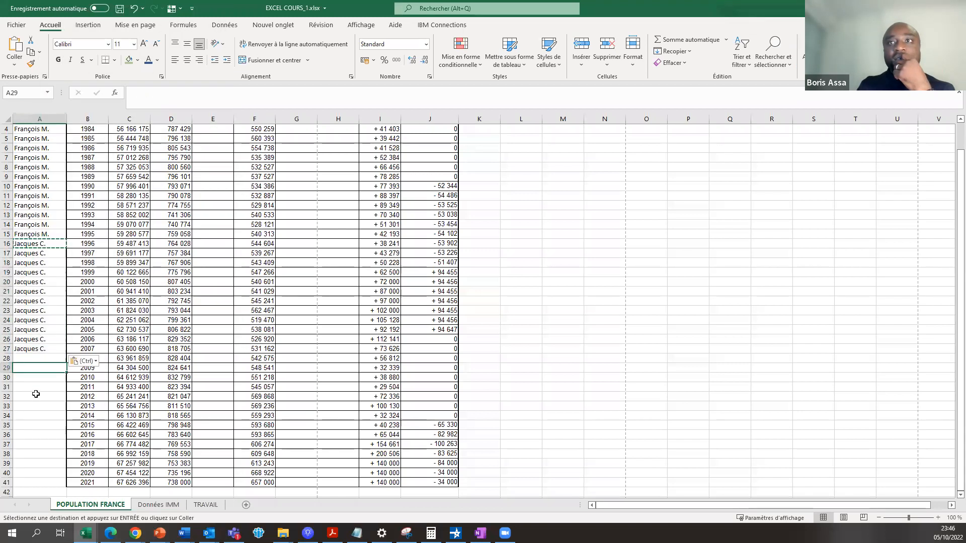
Check the Président column against the Année column, from the first François M. rows to the blank cells after 2007
{"action": "left_click", "coordinate": [38, 358]}
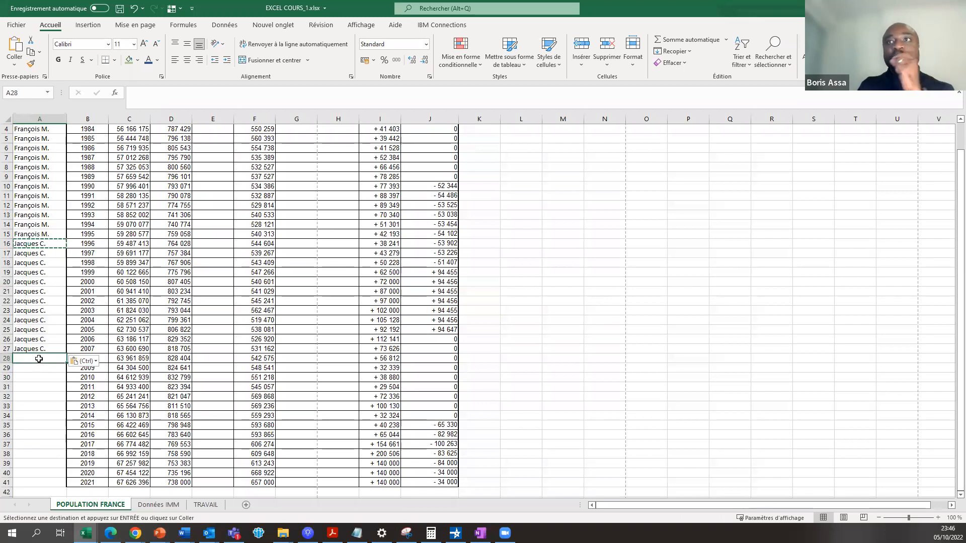
{"action": "scroll", "coordinate": [39, 358], "scroll_direction": "up", "scroll_amount": 1}
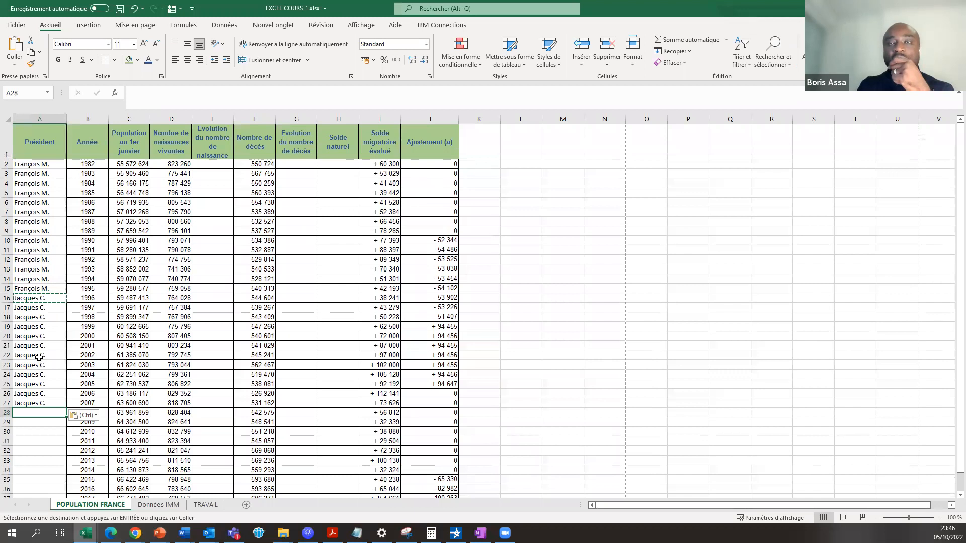
{"action": "scroll", "coordinate": [39, 358], "scroll_direction": "down", "scroll_amount": 1}
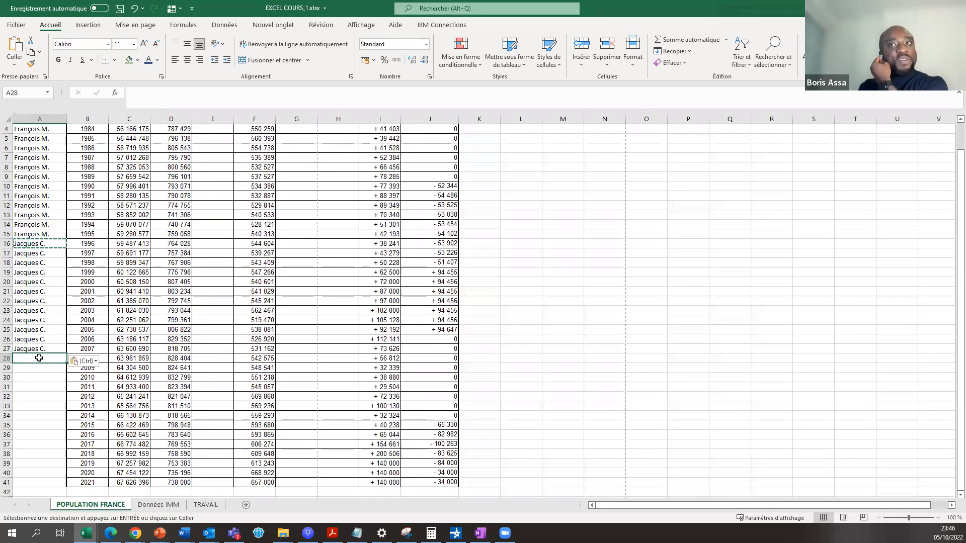
{"action": "scroll", "coordinate": [38, 373], "scroll_direction": "down", "scroll_amount": 2}
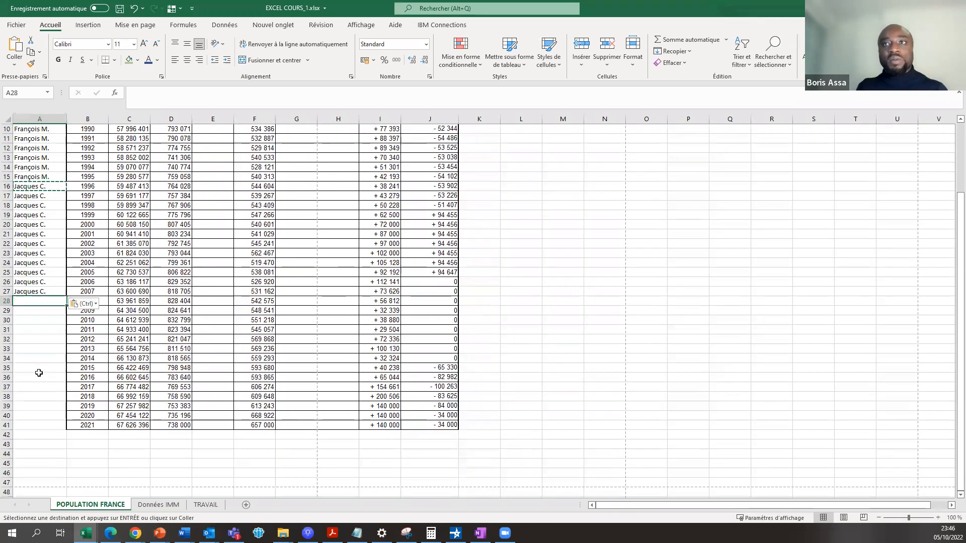
{"action": "left_click", "coordinate": [42, 370]}
{"action": "scroll", "coordinate": [93, 306], "scroll_direction": "up", "scroll_amount": 3}
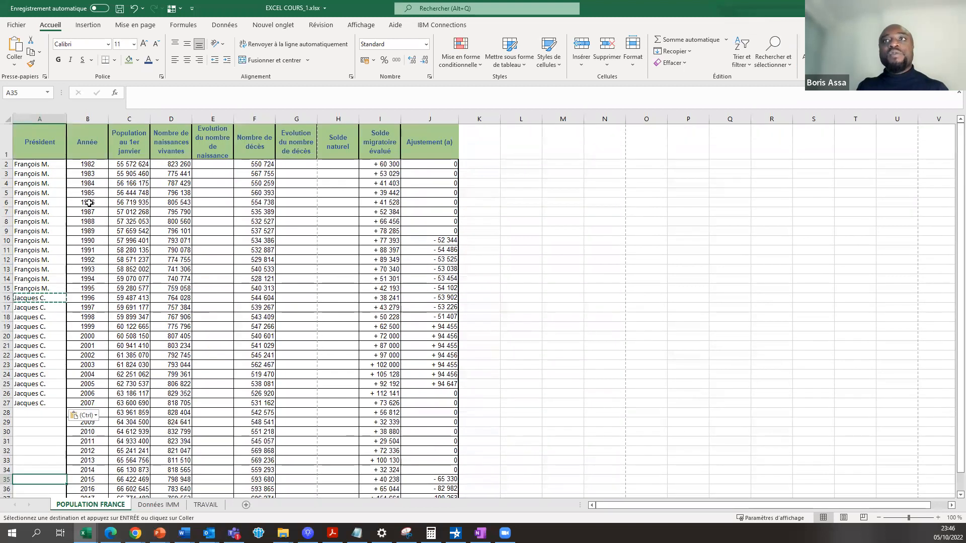
{"action": "left_click", "coordinate": [90, 165]}
{"action": "left_click", "coordinate": [101, 241]}
{"action": "left_click", "coordinate": [32, 167]}
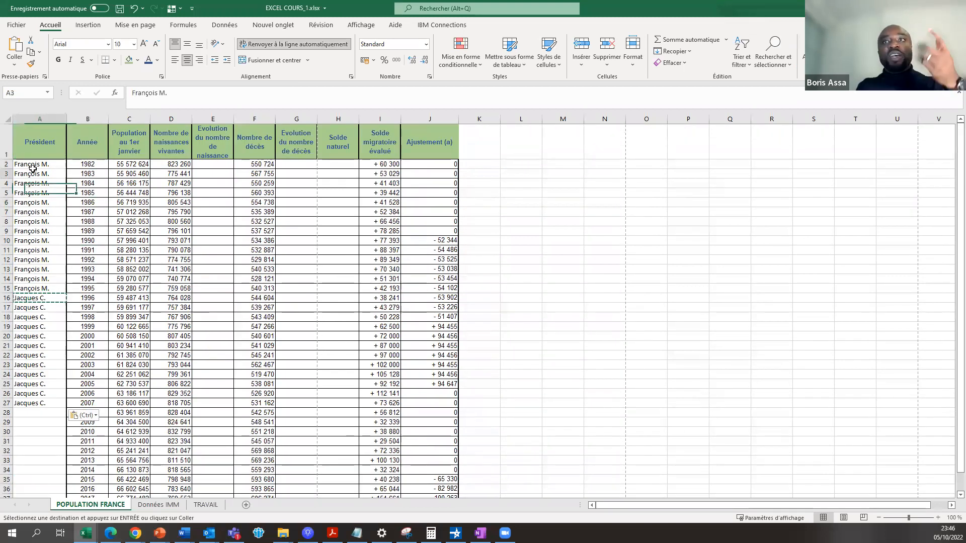
{"action": "left_click", "coordinate": [38, 204]}
{"action": "left_click", "coordinate": [40, 269]}
{"action": "left_click", "coordinate": [40, 327]}
{"action": "left_click", "coordinate": [39, 375]}
{"action": "left_click", "coordinate": [40, 397]}
{"action": "left_click", "coordinate": [42, 403]}
{"action": "left_click", "coordinate": [45, 412]}
{"action": "left_click", "coordinate": [47, 421]}
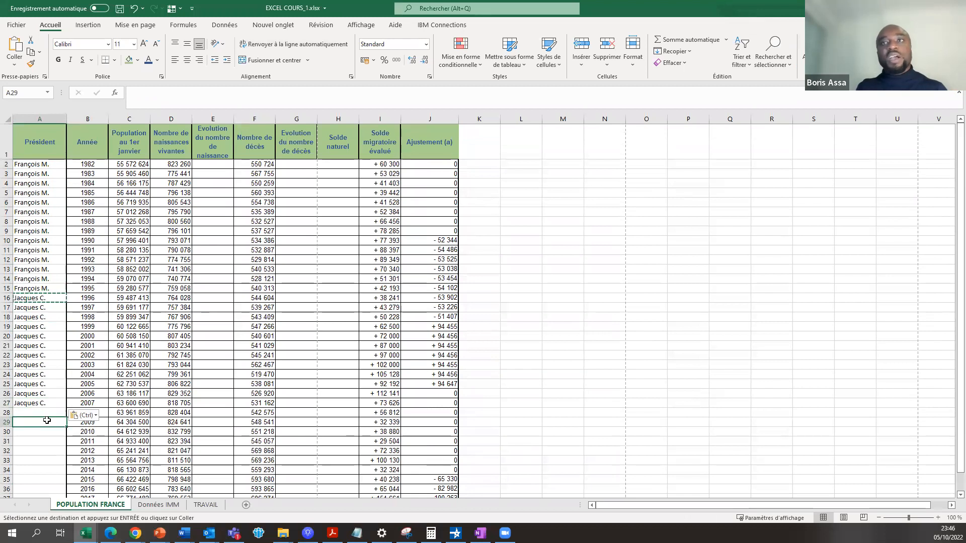
{"action": "scroll", "coordinate": [45, 420], "scroll_direction": "down", "scroll_amount": 2}
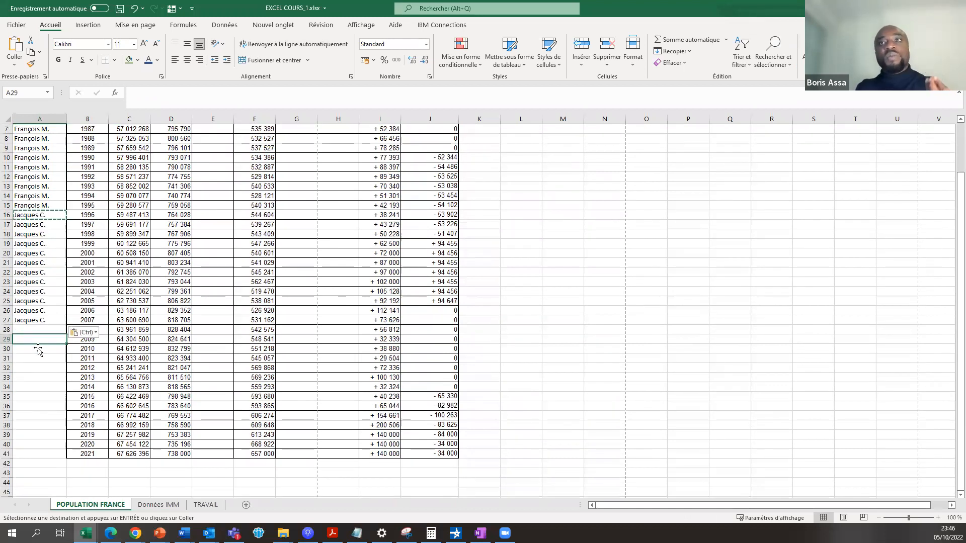
Enter Nicolas S. as the president for 2008 in cell A28
{"action": "left_click", "coordinate": [38, 327]}
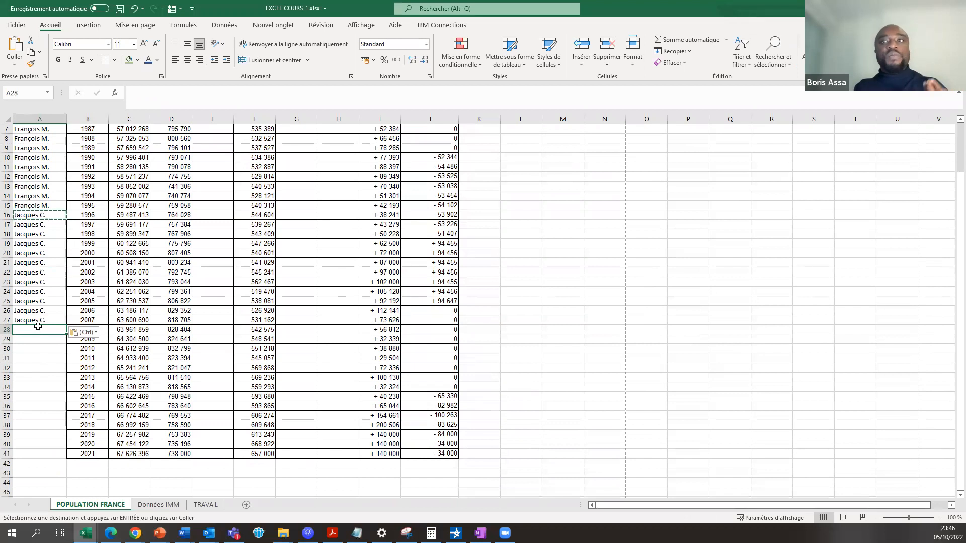
{"action": "left_click", "coordinate": [41, 350]}
{"action": "left_click", "coordinate": [43, 359]}
{"action": "left_click", "coordinate": [42, 330]}
{"action": "left_click", "coordinate": [44, 319]}
{"action": "left_click", "coordinate": [43, 332]}
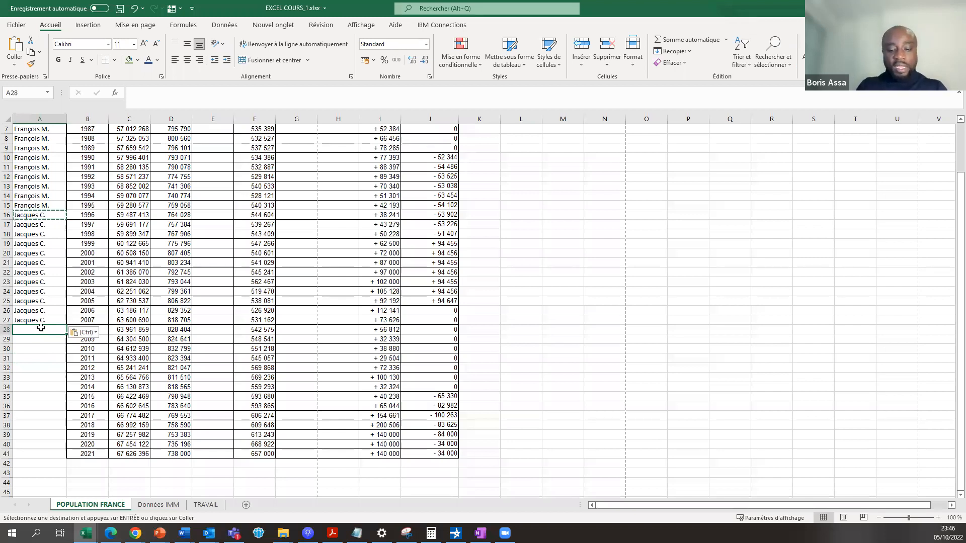
{"action": "type", "text": "Nicolas S"}
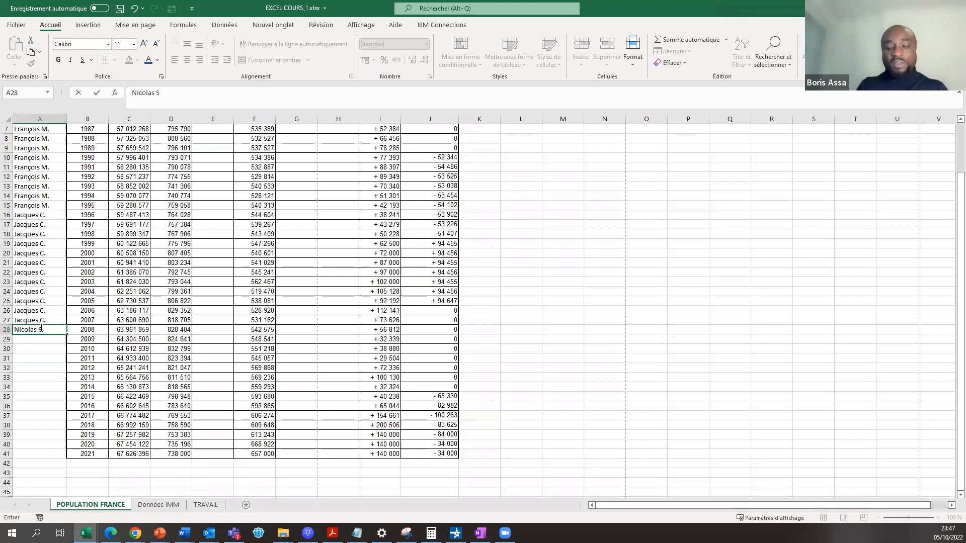
{"action": "type", "text": "."}
{"action": "key", "text": "Return"}
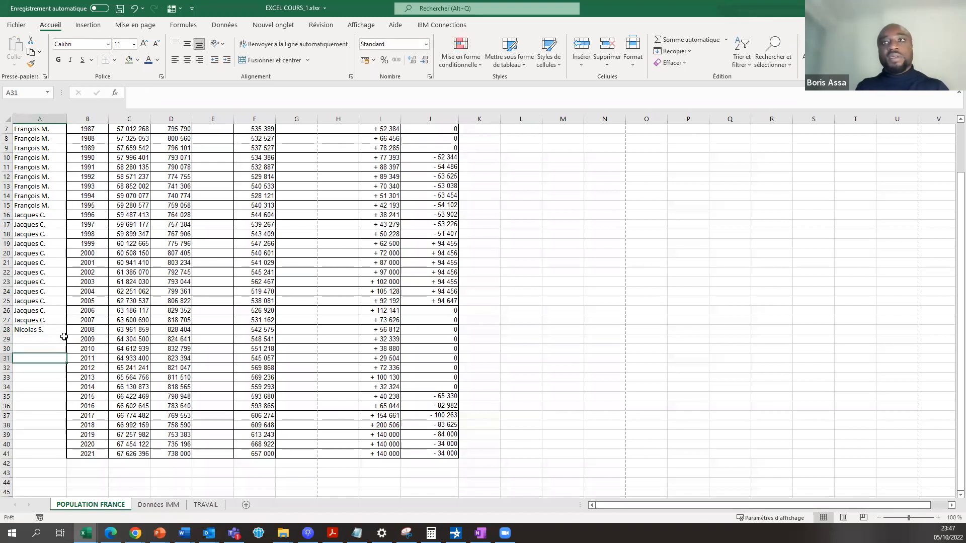
{"action": "left_click", "coordinate": [53, 320]}
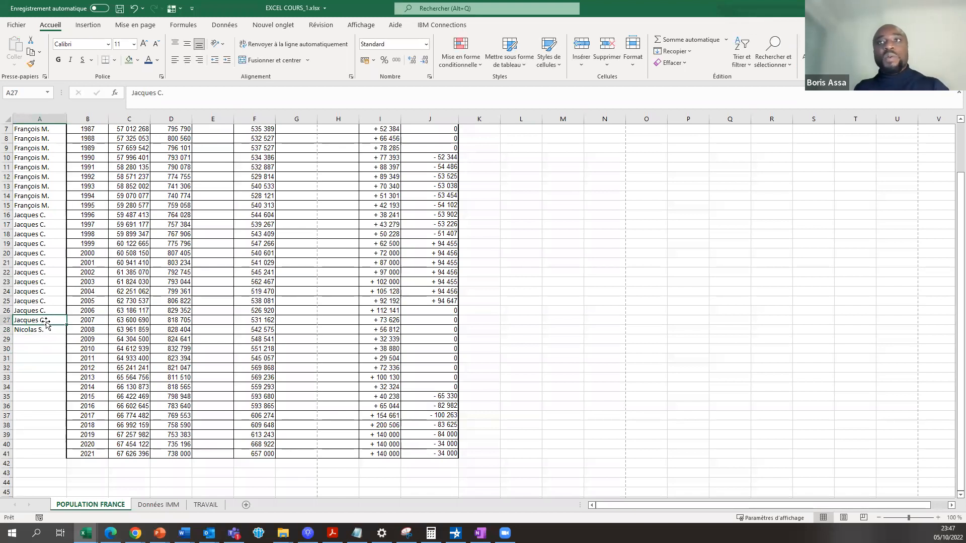
{"action": "left_click", "coordinate": [54, 330]}
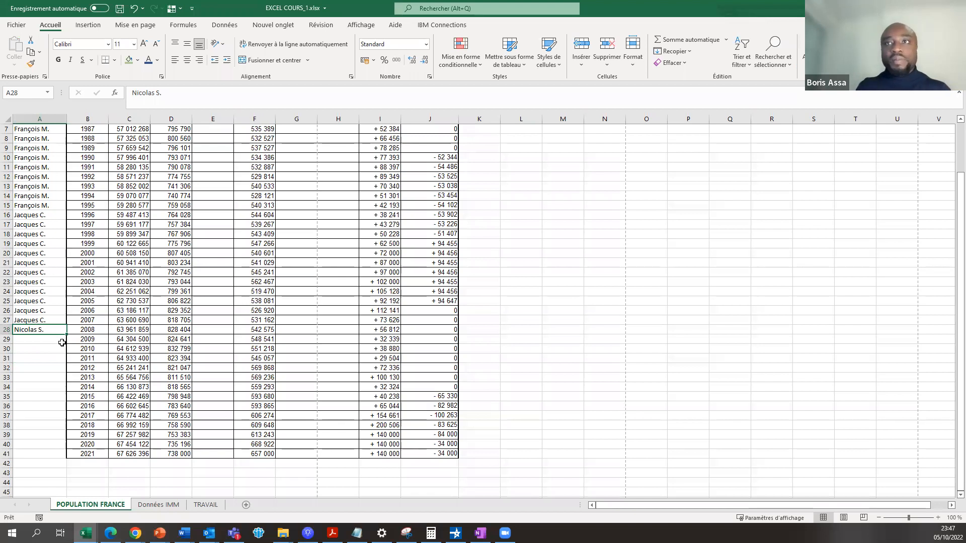
{"action": "left_click", "coordinate": [40, 346]}
{"action": "left_click", "coordinate": [39, 330]}
{"action": "left_click_drag", "start_coordinate": [66, 335], "coordinate": [62, 457]}
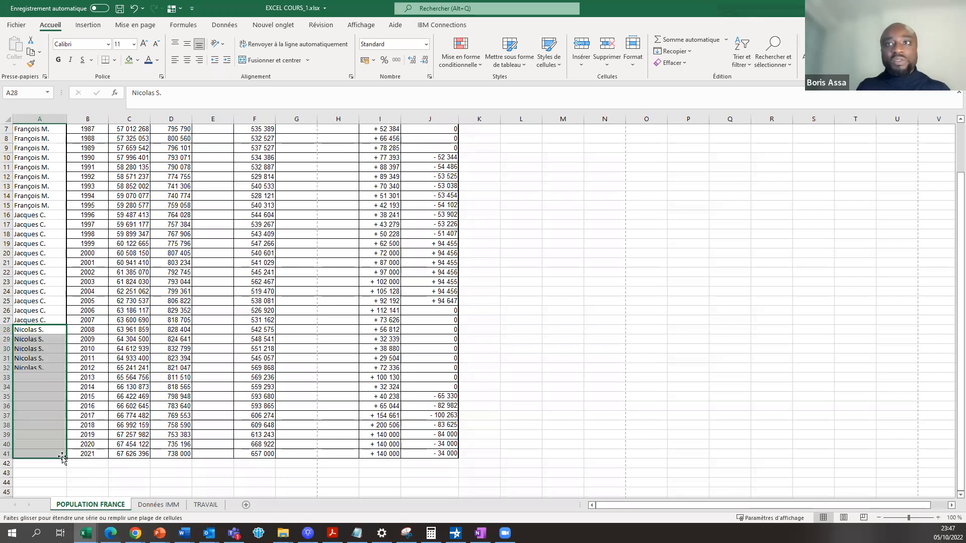
{"action": "left_click", "coordinate": [132, 8]}
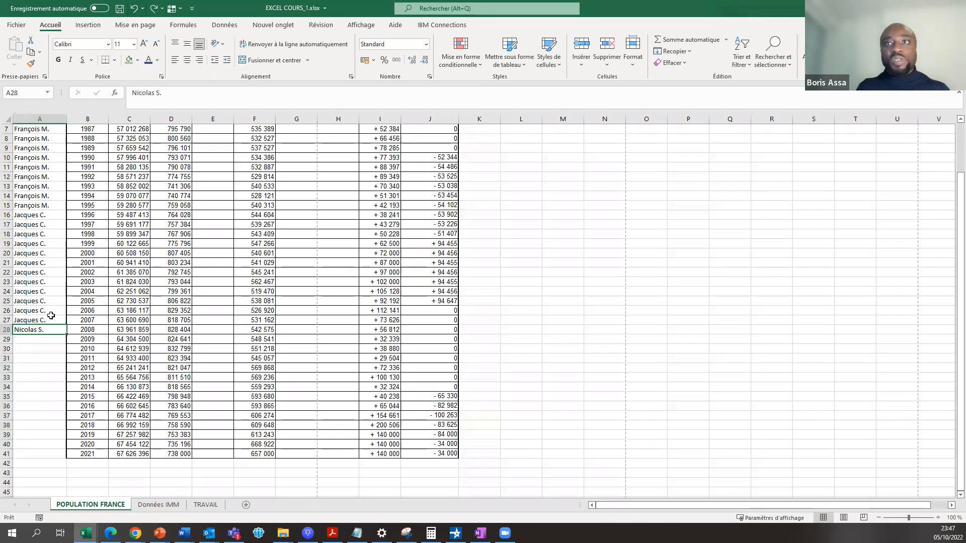
{"action": "left_click", "coordinate": [36, 344]}
{"action": "left_click", "coordinate": [38, 334]}
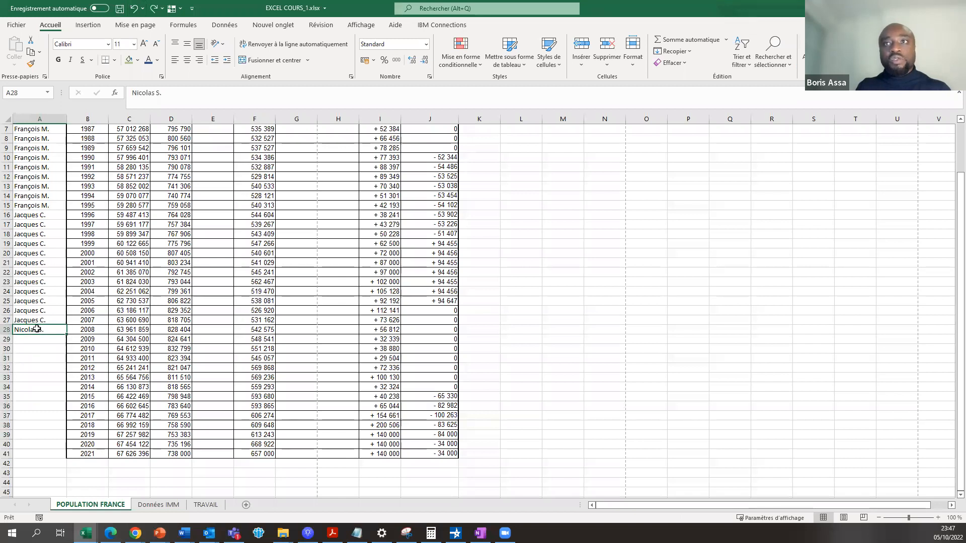
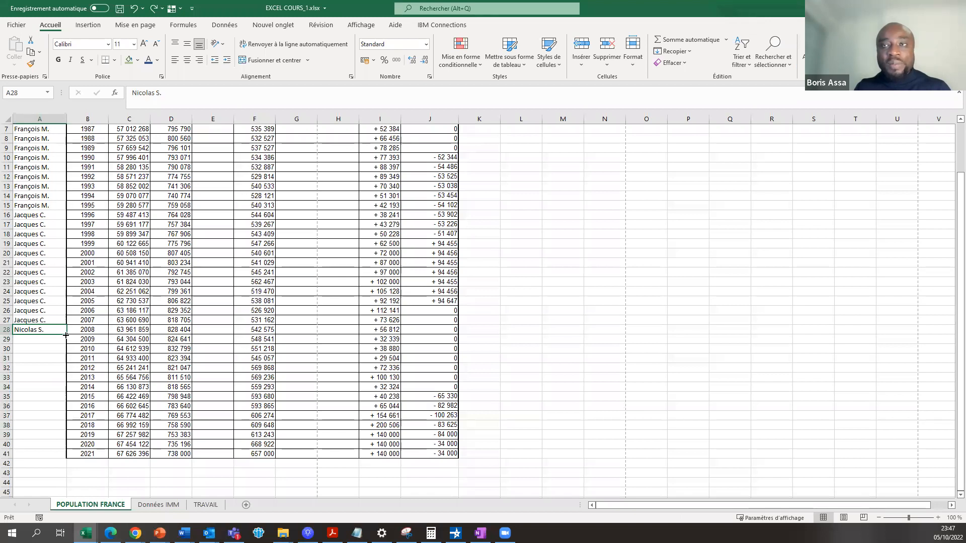
{"action": "left_click_drag", "start_coordinate": [66, 335], "coordinate": [66, 363]}
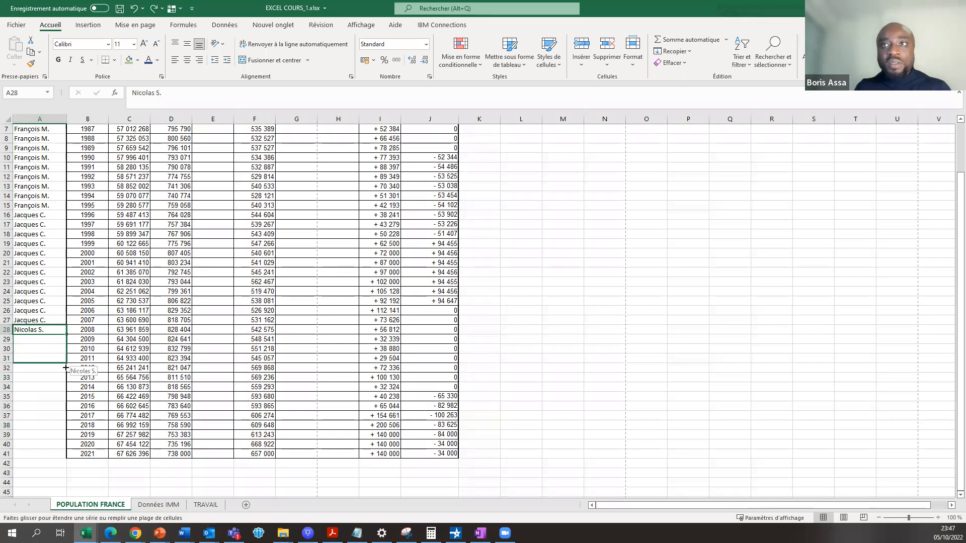
{"action": "left_click_drag", "start_coordinate": [66, 368], "coordinate": [66, 370]}
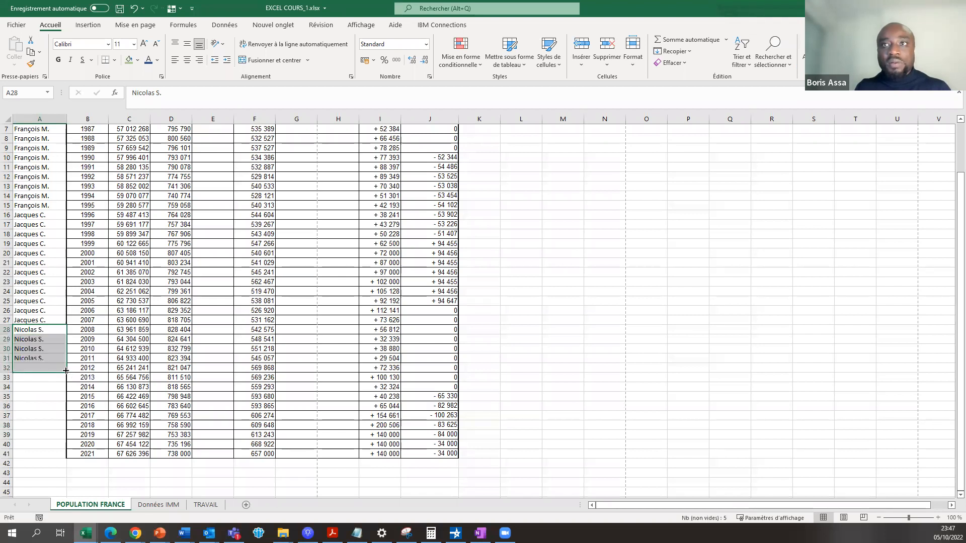
{"action": "left_click", "coordinate": [46, 395]}
{"action": "left_click", "coordinate": [46, 378]}
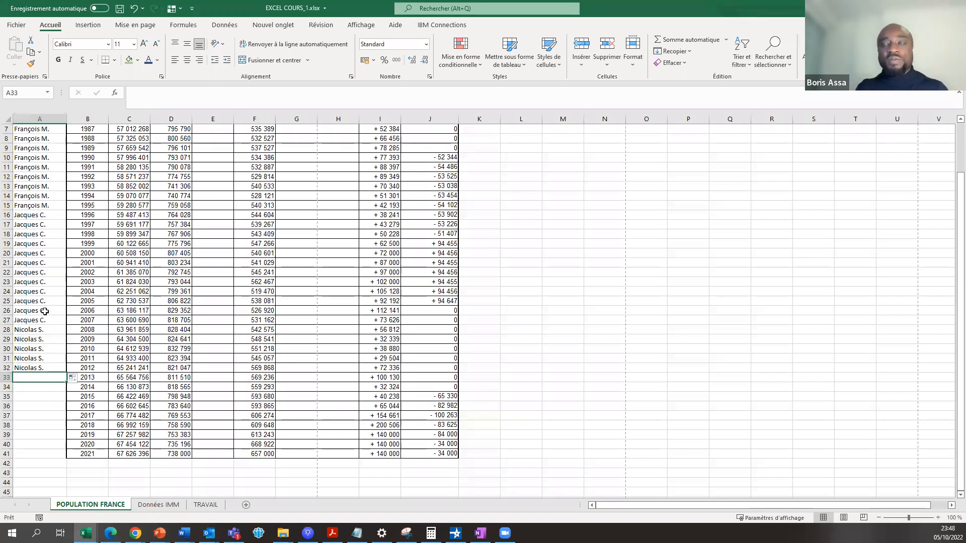
Review the copied Président entries in the François M. and Jacques C. rows from 1983 to 2005
{"action": "scroll", "coordinate": [44, 253], "scroll_direction": "up", "scroll_amount": 2}
{"action": "left_click", "coordinate": [38, 229]}
{"action": "left_click", "coordinate": [37, 203]}
{"action": "left_click", "coordinate": [44, 183]}
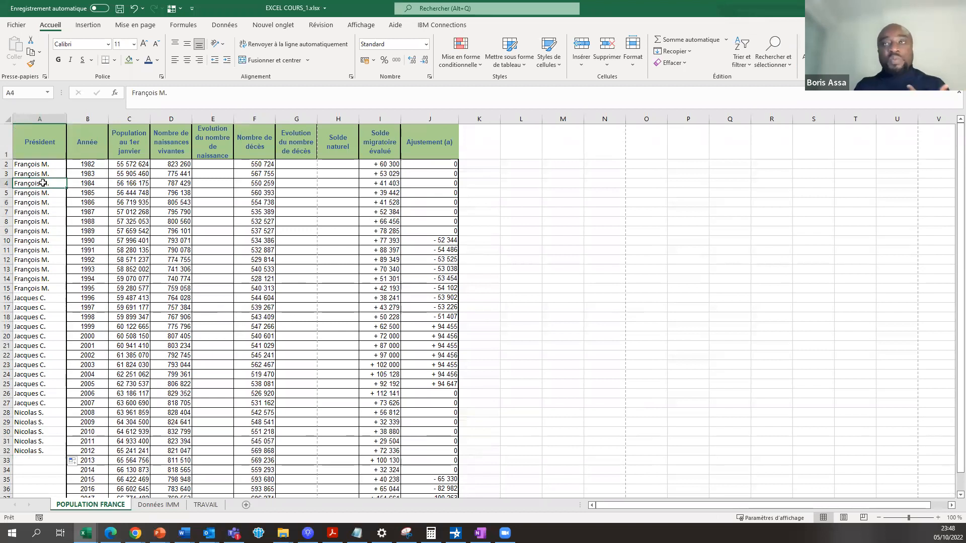
{"action": "left_click", "coordinate": [43, 174]}
{"action": "left_click", "coordinate": [43, 195]}
{"action": "left_click", "coordinate": [48, 269]}
{"action": "left_click", "coordinate": [47, 289]}
{"action": "left_click", "coordinate": [44, 299]}
{"action": "left_click", "coordinate": [42, 326]}
{"action": "left_click", "coordinate": [41, 364]}
{"action": "left_click", "coordinate": [40, 383]}
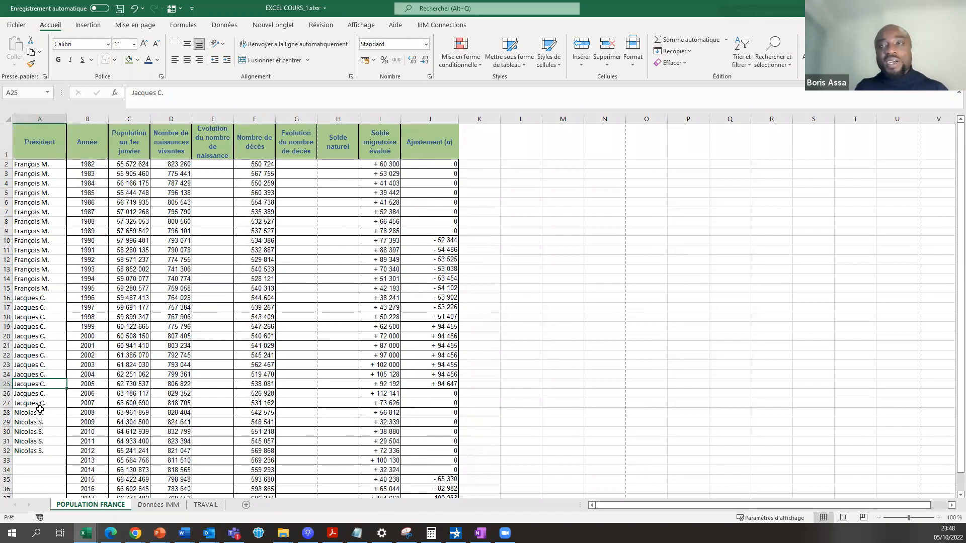
Enter Francois H. as the president for 2013 in cell A33
{"action": "scroll", "coordinate": [40, 410], "scroll_direction": "down", "scroll_amount": 2}
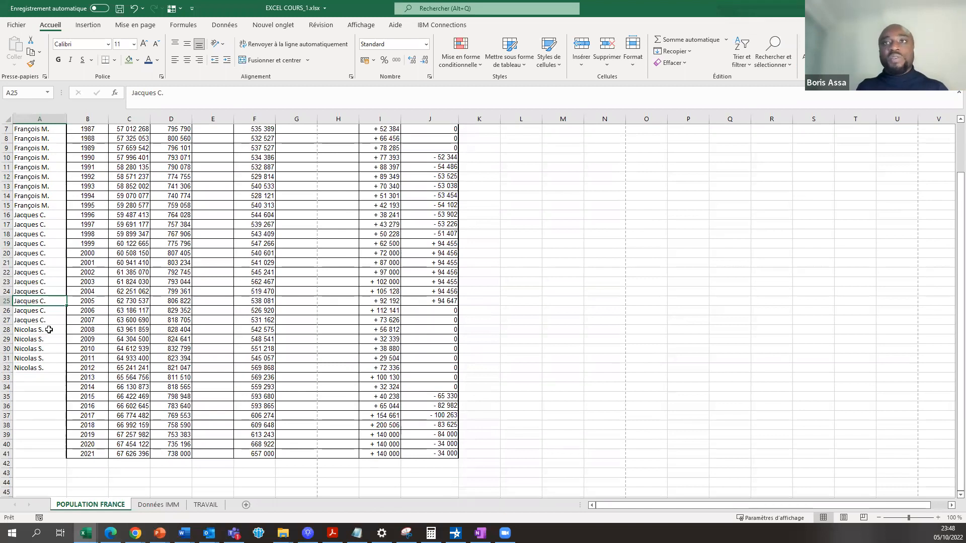
{"action": "scroll", "coordinate": [49, 330], "scroll_direction": "down", "scroll_amount": 1}
{"action": "left_click", "coordinate": [44, 318]}
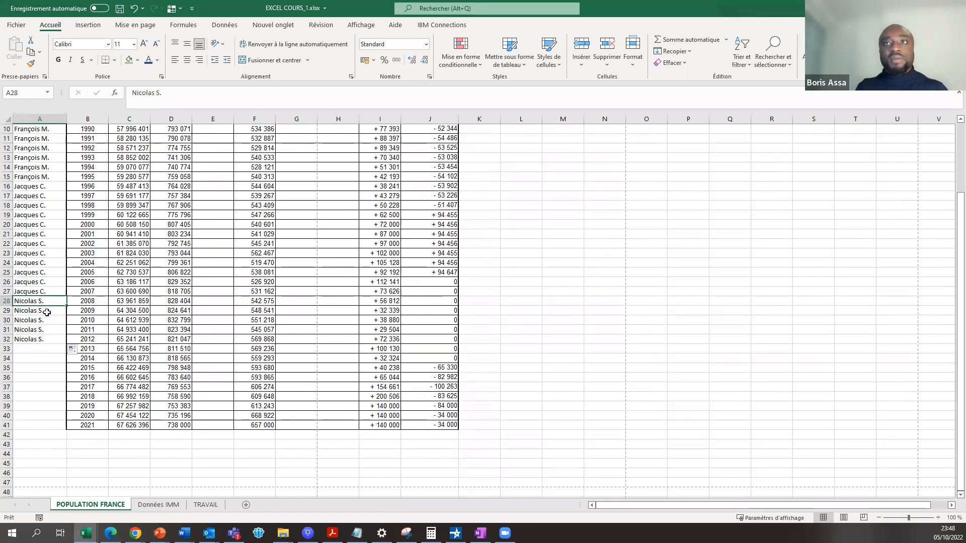
{"action": "scroll", "coordinate": [45, 312], "scroll_direction": "down", "scroll_amount": 2}
{"action": "left_click", "coordinate": [42, 283]}
{"action": "left_click", "coordinate": [43, 292]}
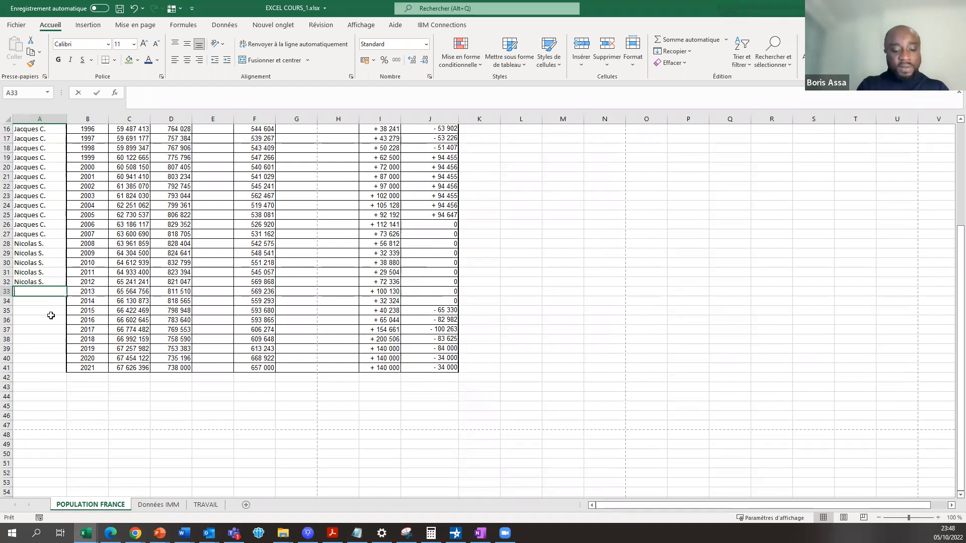
{"action": "type", "text": "Francois H."}
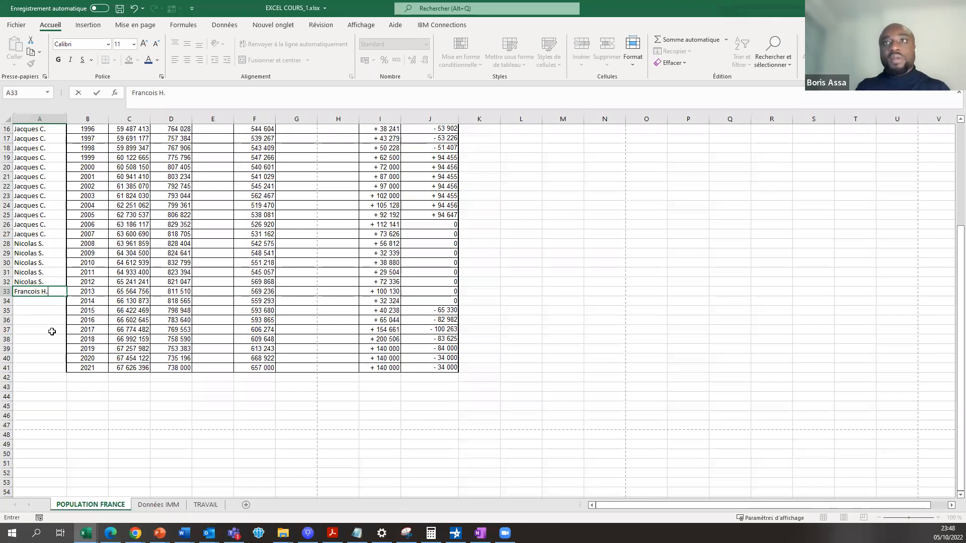
{"action": "left_click", "coordinate": [50, 332]}
{"action": "left_click", "coordinate": [49, 292]}
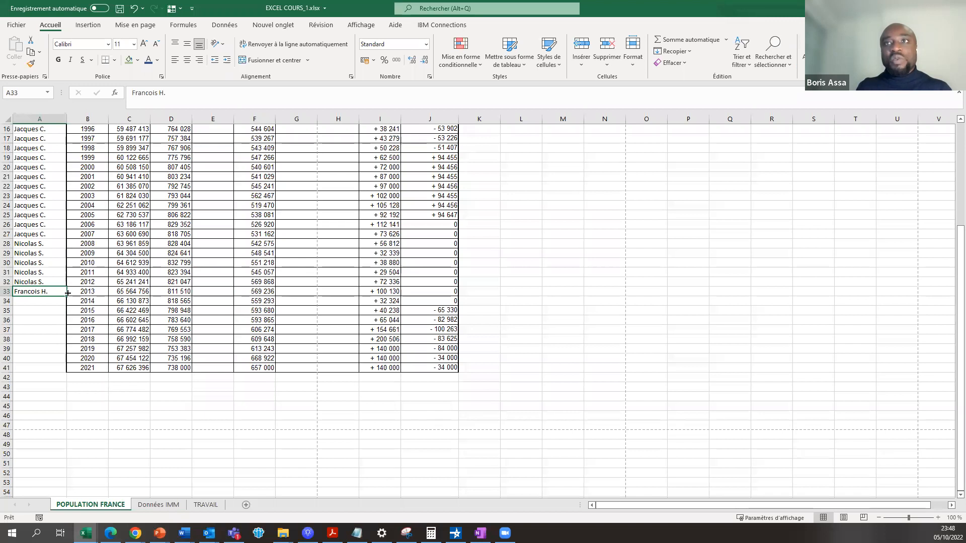
{"action": "left_click_drag", "start_coordinate": [66, 298], "coordinate": [62, 336]}
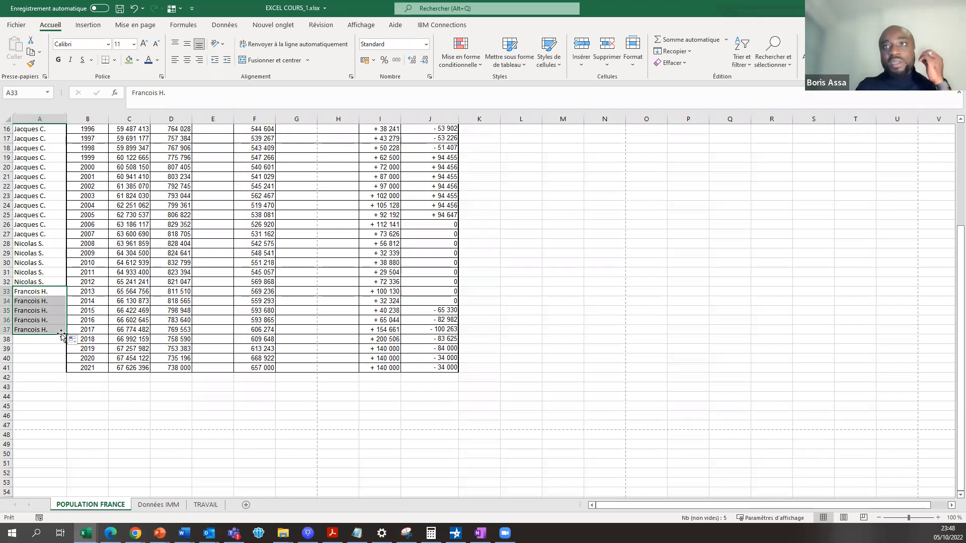
{"action": "left_click", "coordinate": [134, 8]}
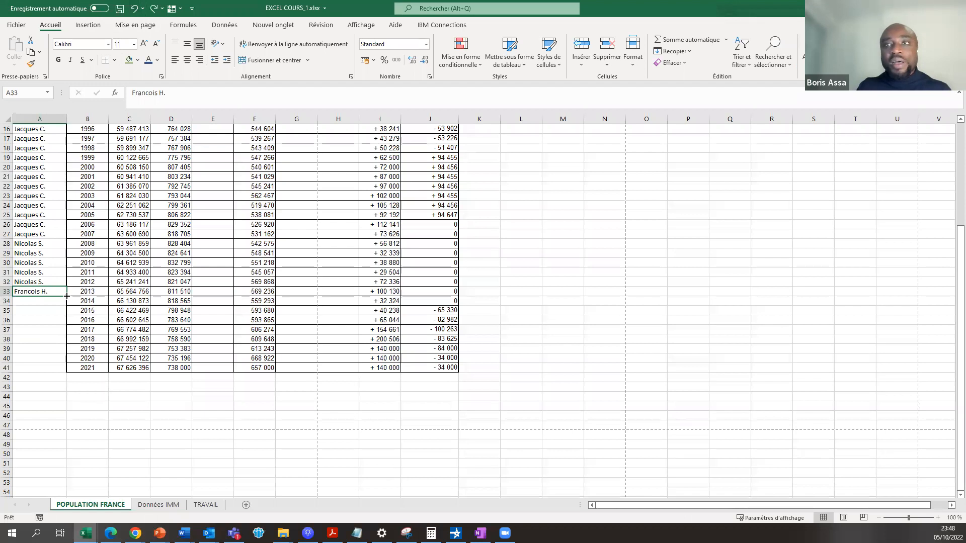
{"action": "left_click_drag", "start_coordinate": [67, 296], "coordinate": [65, 335]}
{"action": "left_click", "coordinate": [51, 340]}
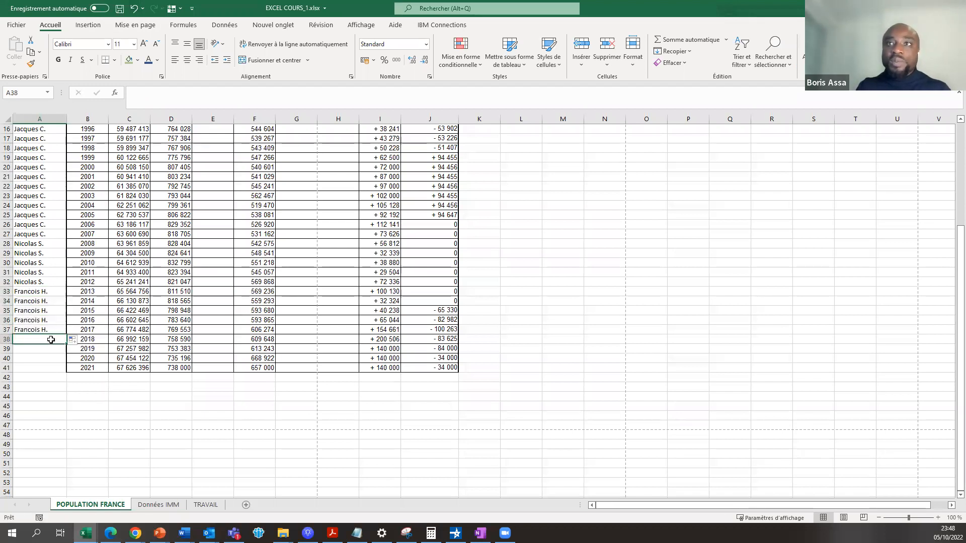
Enter Emmanuel M. as the president for 2018 in cell A38 and fill it down to A41 for 2019 to 2021
{"action": "type", "text": "Emmanuel M."}
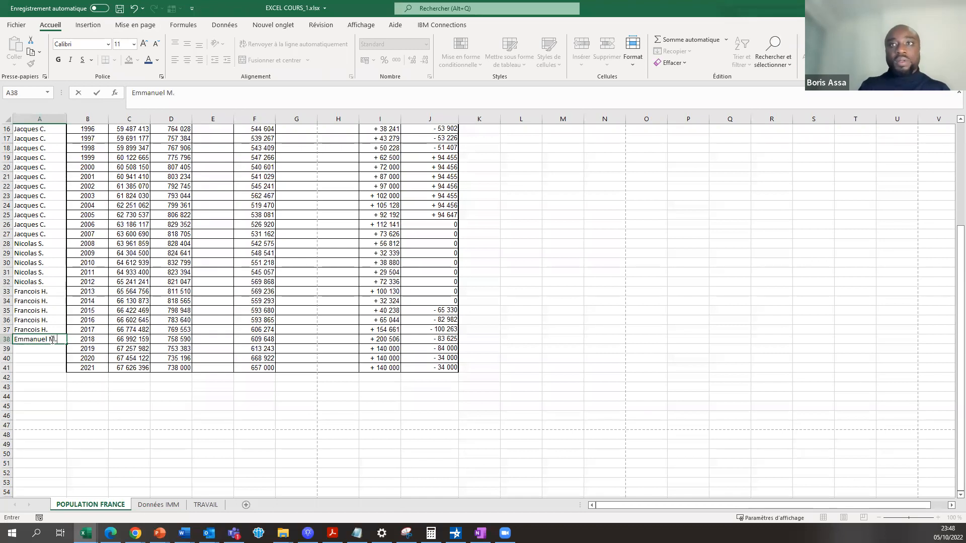
{"action": "left_click", "coordinate": [52, 359]}
{"action": "left_click", "coordinate": [53, 339]}
{"action": "left_click_drag", "start_coordinate": [67, 346], "coordinate": [66, 379]}
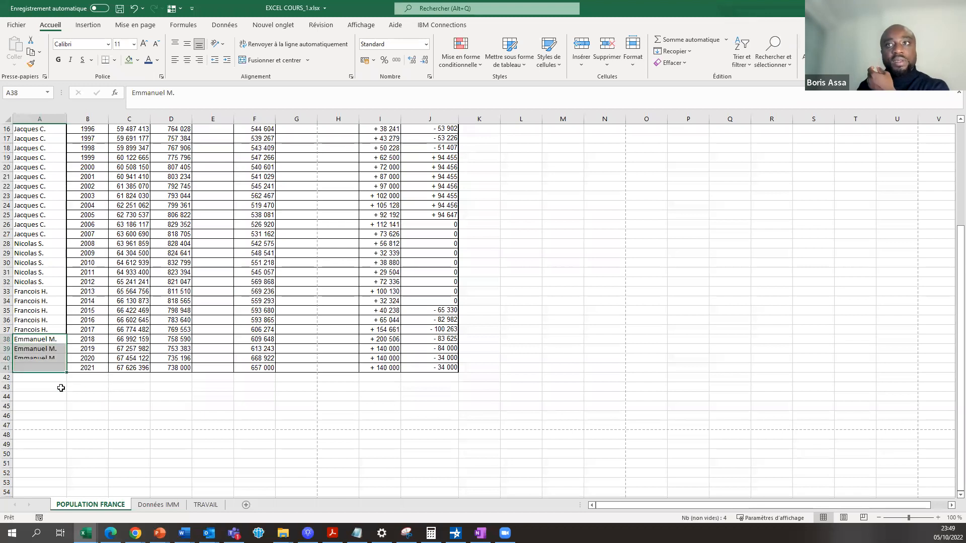
Review the Président header and the years in the Année column from 1982 to 1999
{"action": "scroll", "coordinate": [65, 347], "scroll_direction": "up", "scroll_amount": 5}
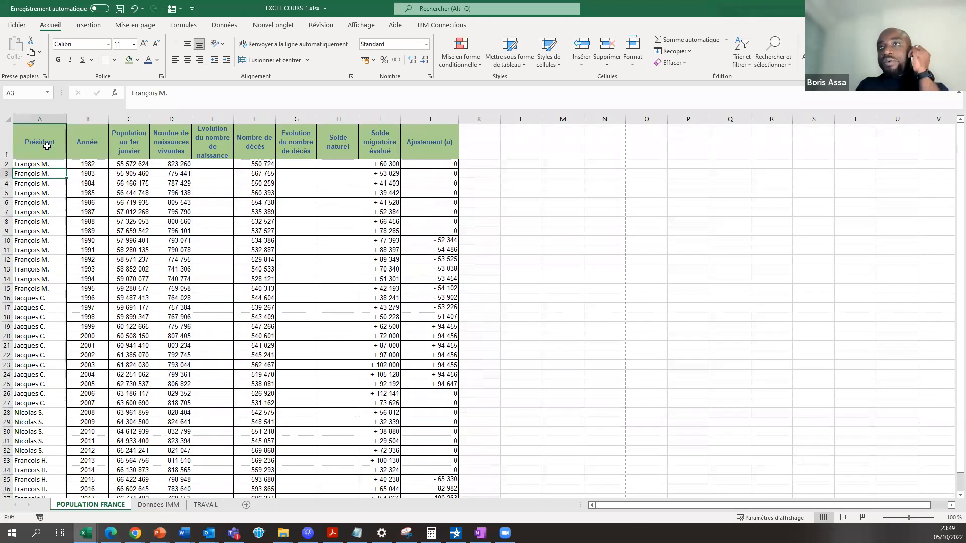
{"action": "left_click", "coordinate": [47, 146]}
{"action": "left_click", "coordinate": [88, 166]}
{"action": "left_click", "coordinate": [91, 222]}
{"action": "left_click", "coordinate": [88, 260]}
{"action": "left_click", "coordinate": [86, 269]}
{"action": "left_click", "coordinate": [85, 289]}
{"action": "left_click", "coordinate": [85, 309]}
{"action": "left_click", "coordinate": [87, 328]}
{"action": "left_click", "coordinate": [81, 269]}
{"action": "left_click", "coordinate": [82, 220]}
{"action": "left_click", "coordinate": [82, 177]}
Review the population, live births, deaths and estimated migration balance figures column by column
{"action": "left_click", "coordinate": [129, 164]}
{"action": "left_click", "coordinate": [130, 202]}
{"action": "left_click", "coordinate": [131, 250]}
{"action": "left_click", "coordinate": [135, 281]}
{"action": "left_click", "coordinate": [135, 308]}
{"action": "left_click", "coordinate": [136, 328]}
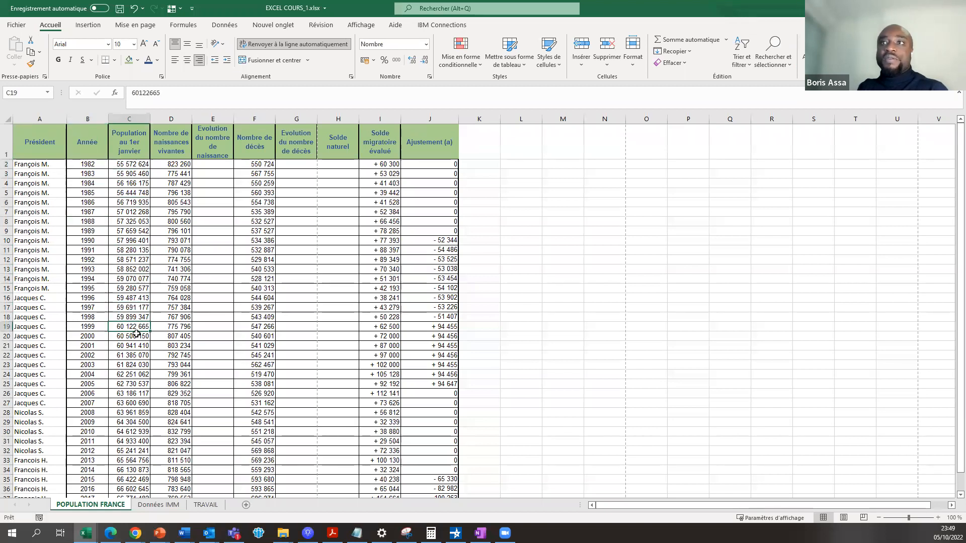
{"action": "left_click", "coordinate": [170, 177]}
{"action": "left_click", "coordinate": [148, 271]}
{"action": "left_click", "coordinate": [166, 273]}
{"action": "left_click", "coordinate": [169, 299]}
{"action": "left_click", "coordinate": [267, 187]}
{"action": "left_click", "coordinate": [267, 241]}
{"action": "left_click", "coordinate": [266, 277]}
{"action": "left_click", "coordinate": [265, 289]}
{"action": "left_click", "coordinate": [383, 207]}
{"action": "left_click", "coordinate": [384, 288]}
{"action": "left_click", "coordinate": [383, 345]}
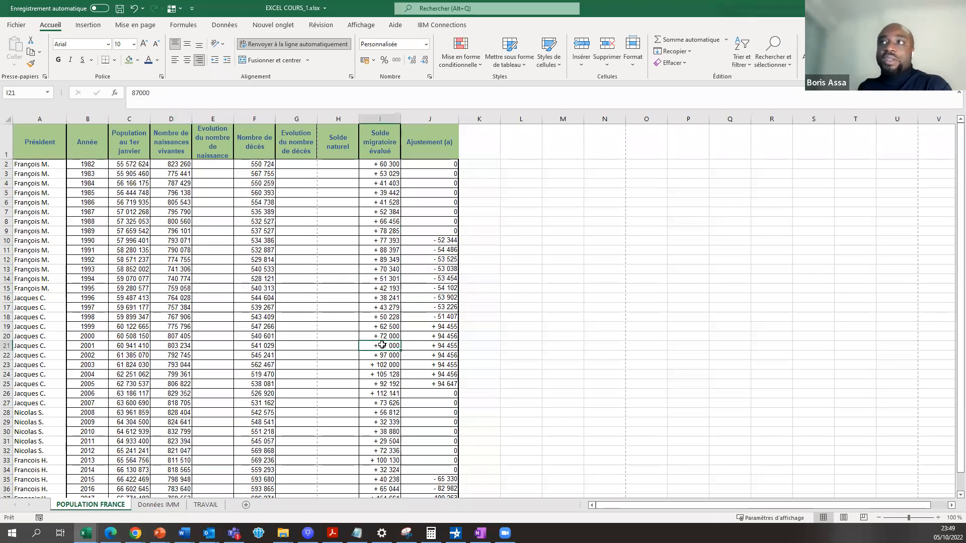
Examine the Président entries for François M. and Jacques C., including the 1995–1996 changeover in the Année column
{"action": "left_click", "coordinate": [47, 222]}
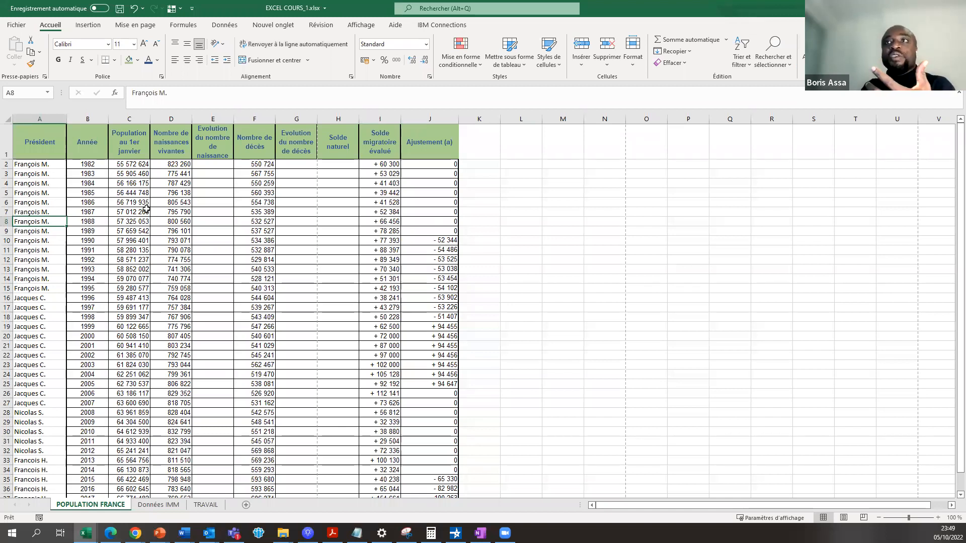
{"action": "left_click", "coordinate": [175, 222]}
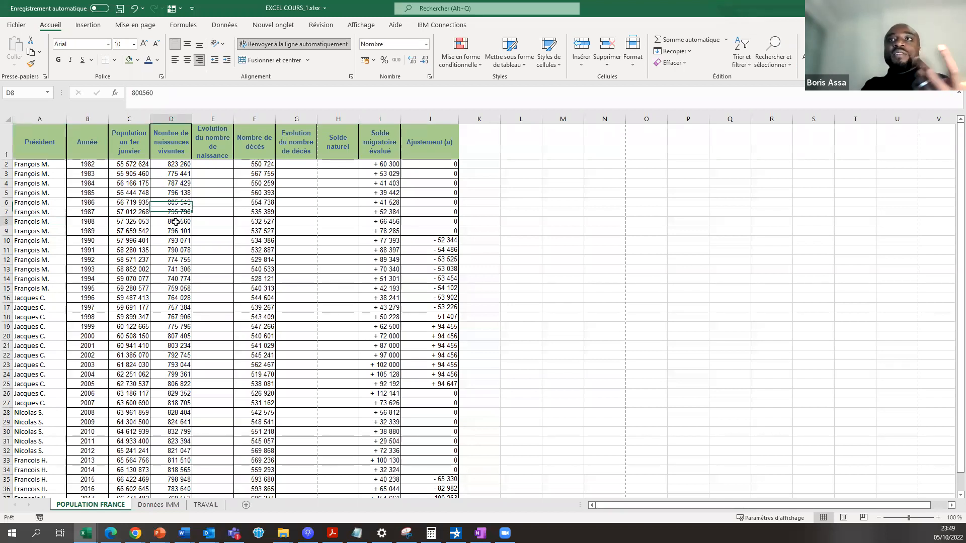
{"action": "left_click", "coordinate": [35, 306]}
{"action": "left_click", "coordinate": [37, 289]}
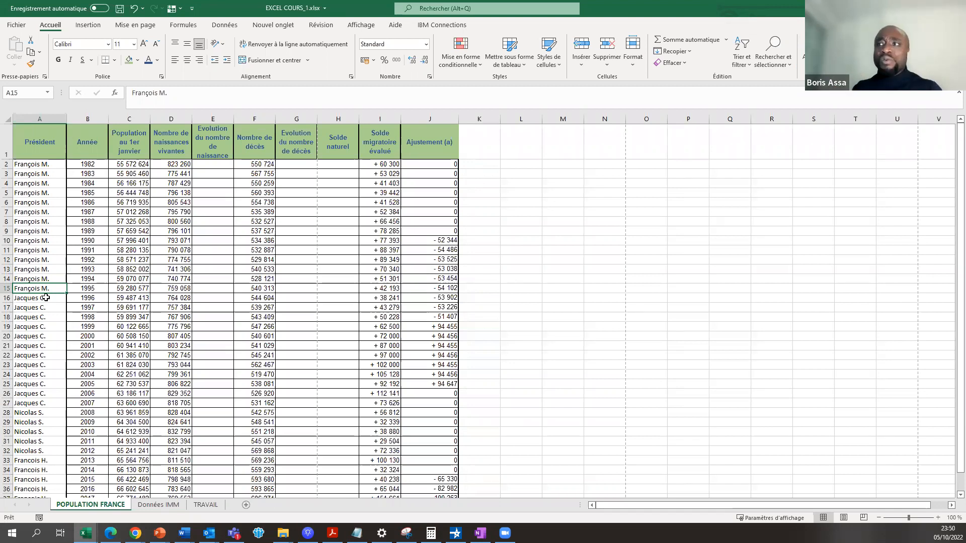
{"action": "left_click", "coordinate": [41, 192]}
{"action": "left_click", "coordinate": [33, 242]}
{"action": "left_click", "coordinate": [41, 305]}
{"action": "left_click", "coordinate": [39, 374]}
{"action": "left_click", "coordinate": [30, 260]}
{"action": "left_click", "coordinate": [31, 194]}
{"action": "left_click", "coordinate": [47, 249]}
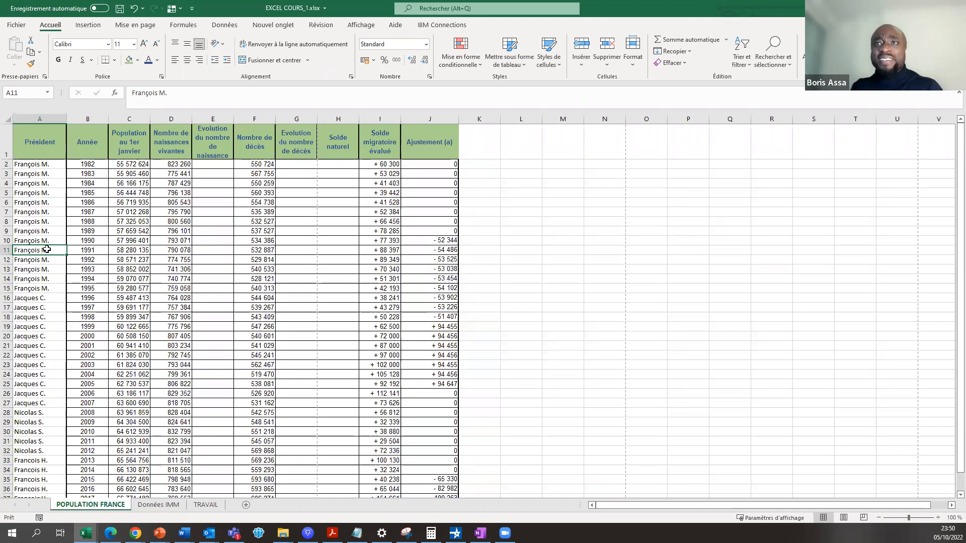
{"action": "left_click", "coordinate": [37, 220]}
{"action": "left_click", "coordinate": [34, 175]}
{"action": "left_click", "coordinate": [42, 202]}
{"action": "left_click", "coordinate": [45, 231]}
{"action": "left_click", "coordinate": [43, 252]}
{"action": "left_click", "coordinate": [44, 298]}
{"action": "left_click", "coordinate": [40, 366]}
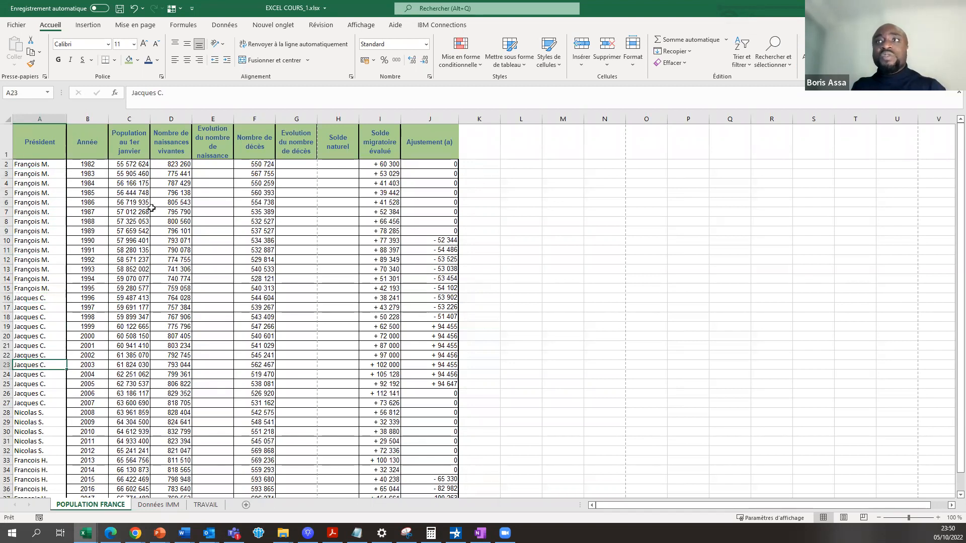
{"action": "left_click", "coordinate": [137, 184]}
{"action": "left_click", "coordinate": [126, 241]}
{"action": "left_click", "coordinate": [96, 194]}
{"action": "mouse_move", "coordinate": [94, 297]}
{"action": "left_mouse_down"}
{"action": "mouse_move", "coordinate": [90, 279]}
{"action": "mouse_move", "coordinate": [91, 288]}
{"action": "left_mouse_up"}
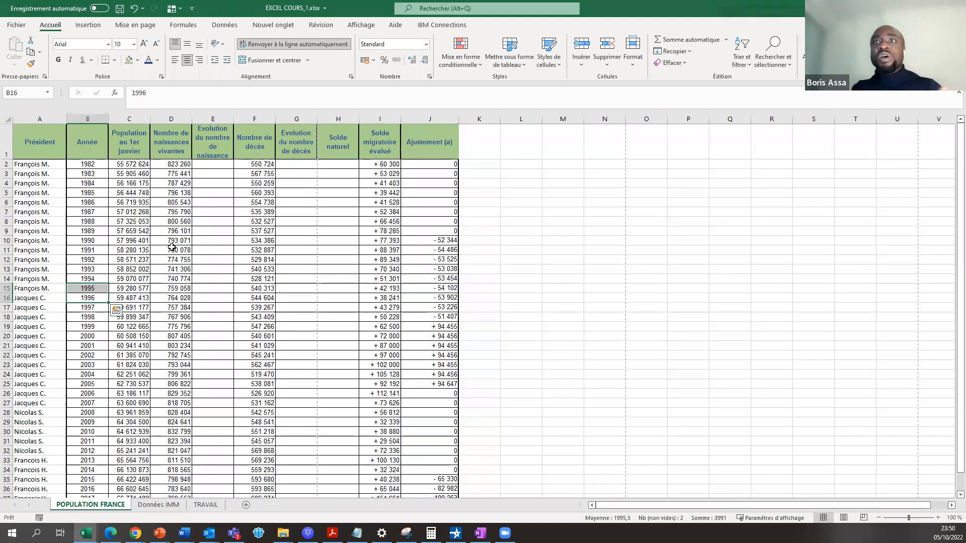
{"action": "left_click", "coordinate": [171, 247]}
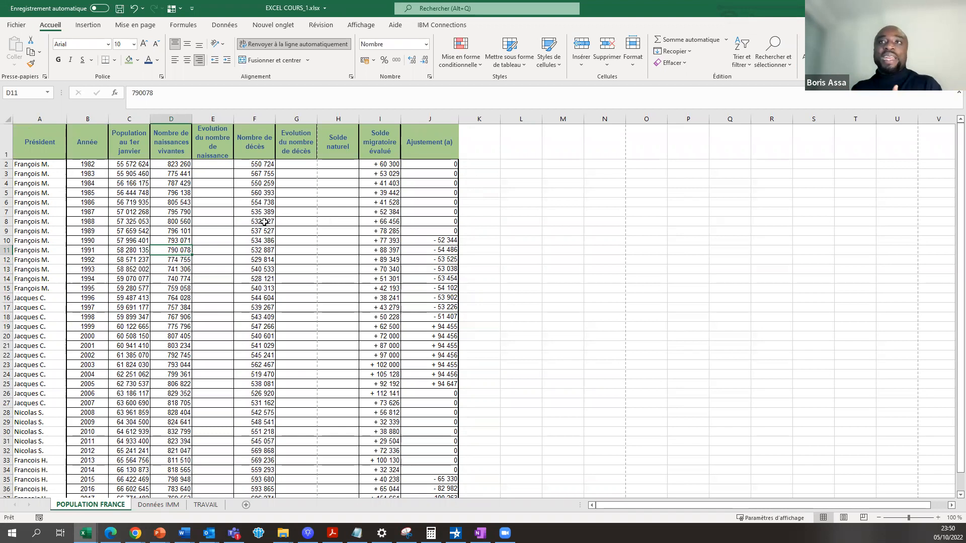
Check the Jacques C. and Nicolas S. entries in the Président column against their years
{"action": "left_click", "coordinate": [53, 224]}
{"action": "left_click", "coordinate": [52, 261]}
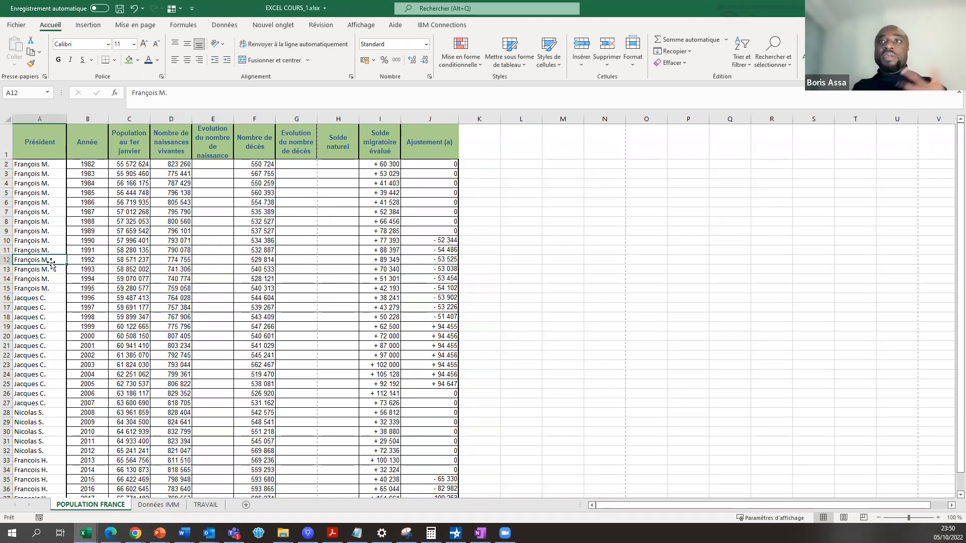
{"action": "scroll", "coordinate": [46, 288], "scroll_direction": "down", "scroll_amount": 2}
{"action": "left_click", "coordinate": [44, 290]}
{"action": "left_click", "coordinate": [38, 256]}
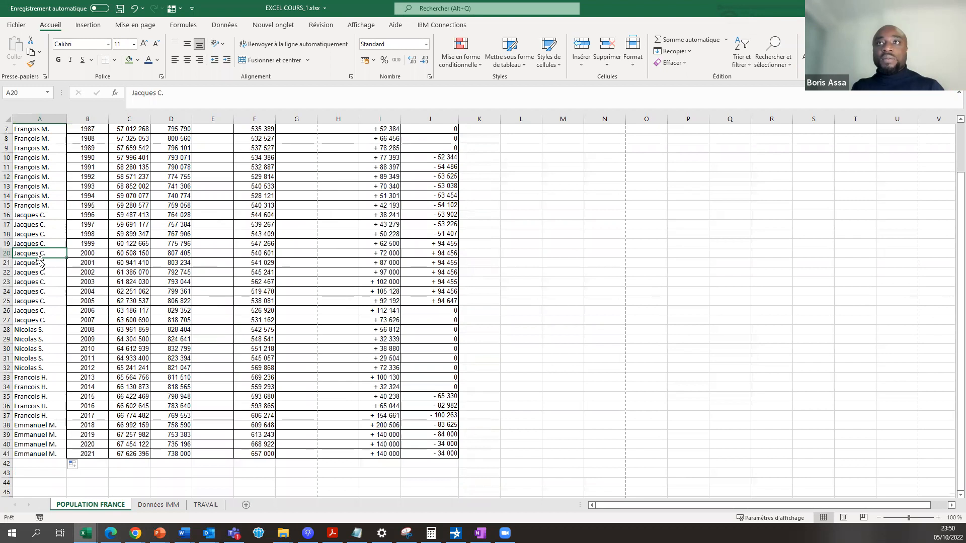
{"action": "left_click", "coordinate": [36, 234]}
{"action": "left_click", "coordinate": [34, 222]}
{"action": "left_click", "coordinate": [33, 262]}
{"action": "left_click", "coordinate": [35, 272]}
{"action": "left_click", "coordinate": [38, 311]}
{"action": "left_click", "coordinate": [36, 272]}
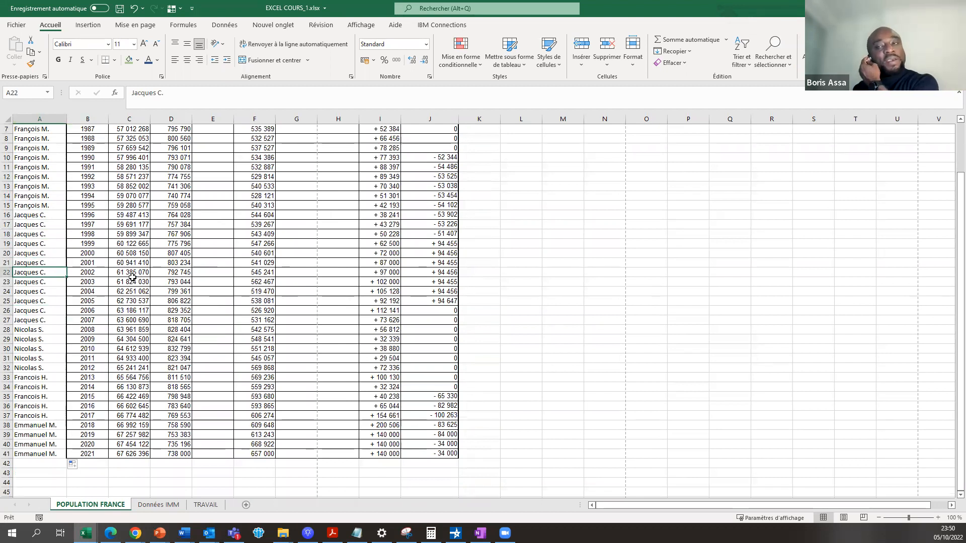
{"action": "left_click", "coordinate": [35, 308]}
{"action": "left_click", "coordinate": [35, 263]}
{"action": "left_click", "coordinate": [35, 235]}
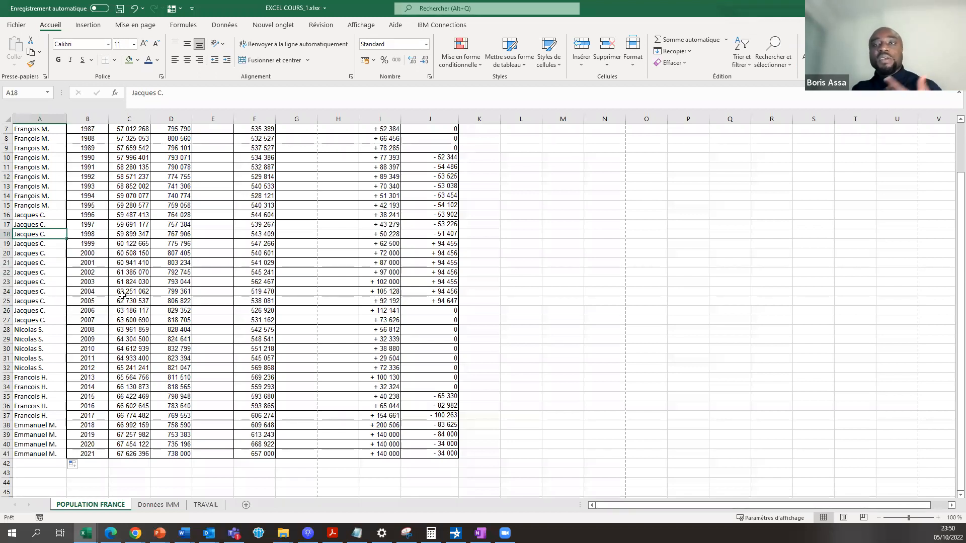
{"action": "left_click", "coordinate": [34, 350]}
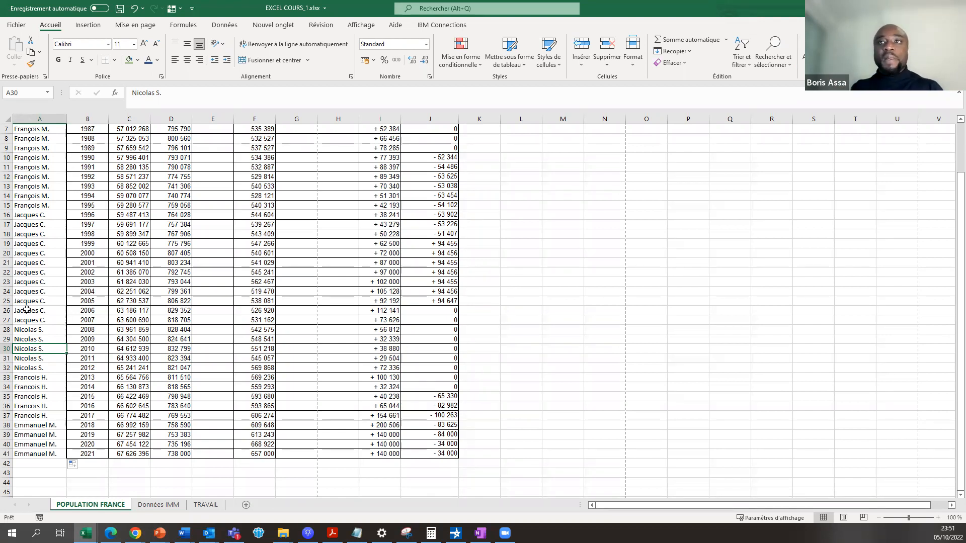
{"action": "left_click", "coordinate": [30, 330]}
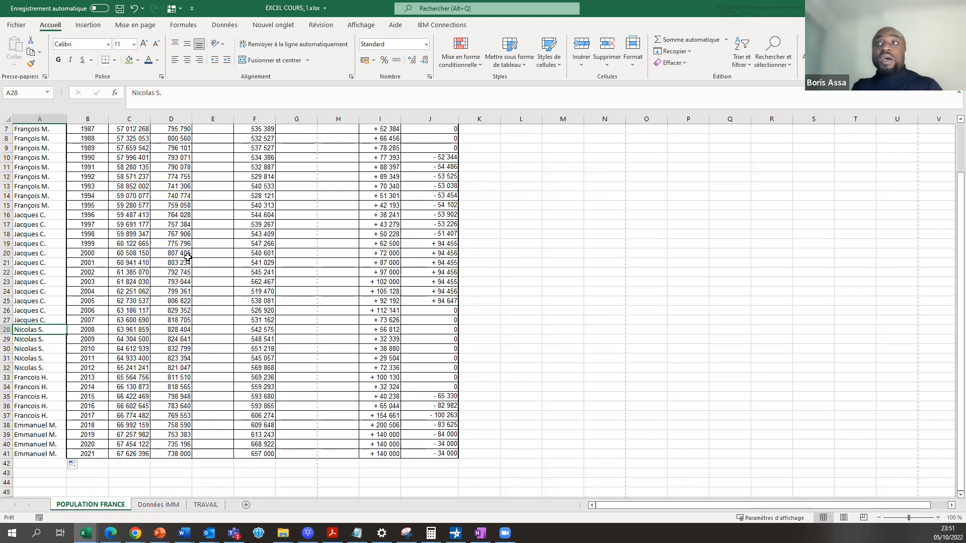
Compare live births in the first five Jacques C. years (1996–2000) with the five Nicolas S. years (2008–2012)
{"action": "left_click", "coordinate": [40, 216]}
{"action": "scroll", "coordinate": [40, 216], "scroll_direction": "up", "scroll_amount": 2}
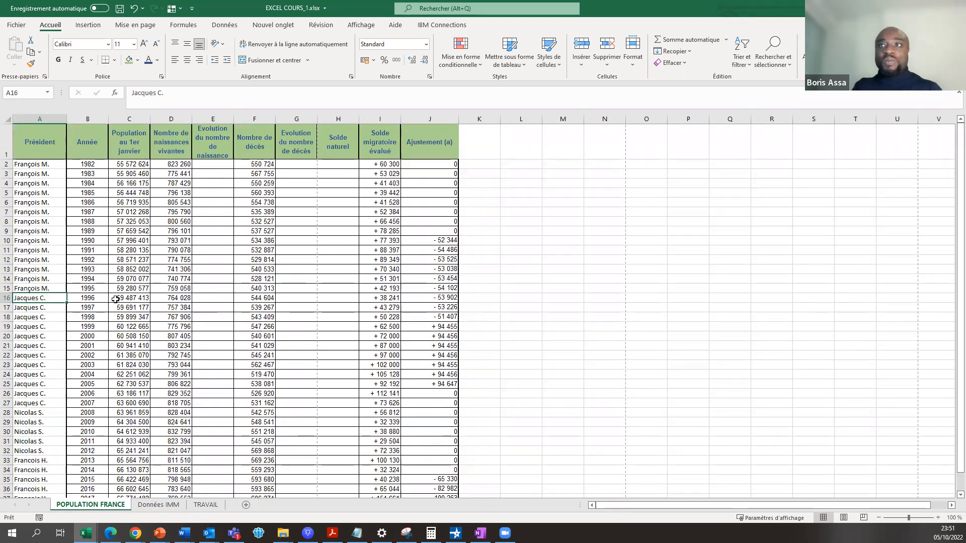
{"action": "left_click_drag", "start_coordinate": [166, 299], "coordinate": [173, 334]}
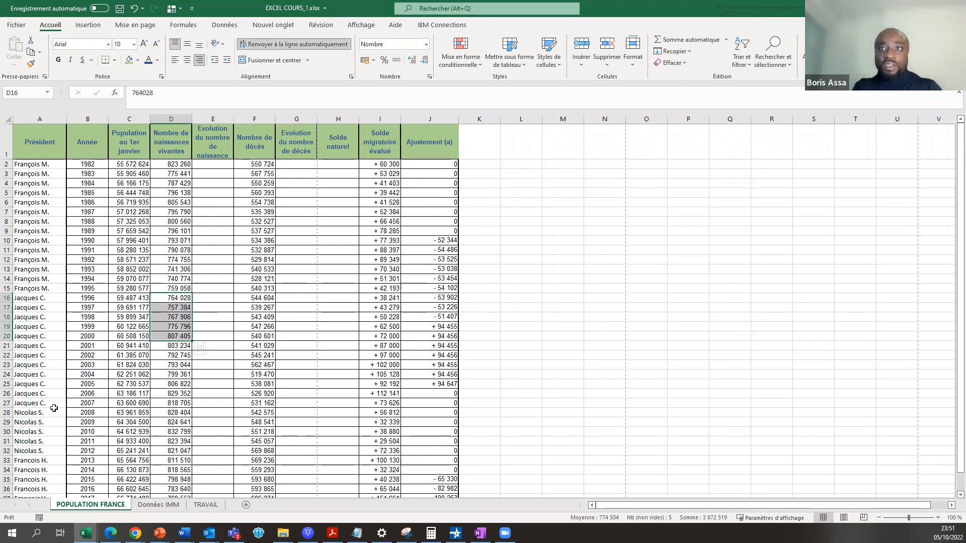
{"action": "scroll", "coordinate": [54, 408], "scroll_direction": "down", "scroll_amount": 2}
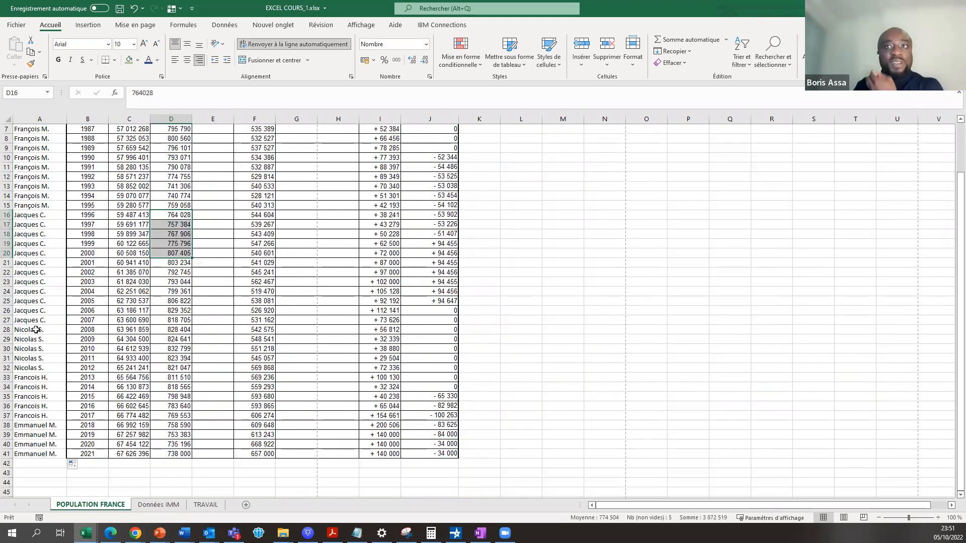
{"action": "left_click", "coordinate": [36, 330]}
{"action": "left_click_drag", "start_coordinate": [174, 330], "coordinate": [180, 367]}
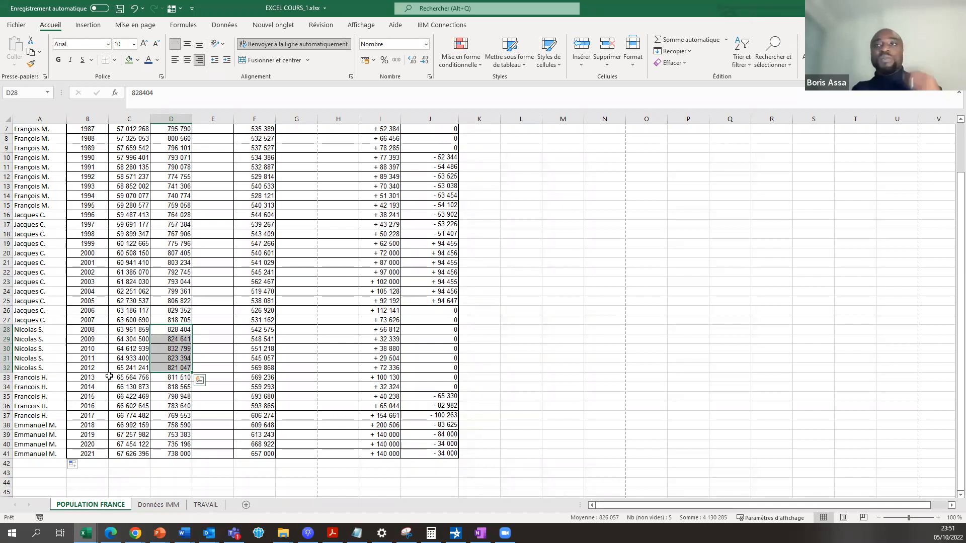
{"action": "scroll", "coordinate": [89, 335], "scroll_direction": "up", "scroll_amount": 2}
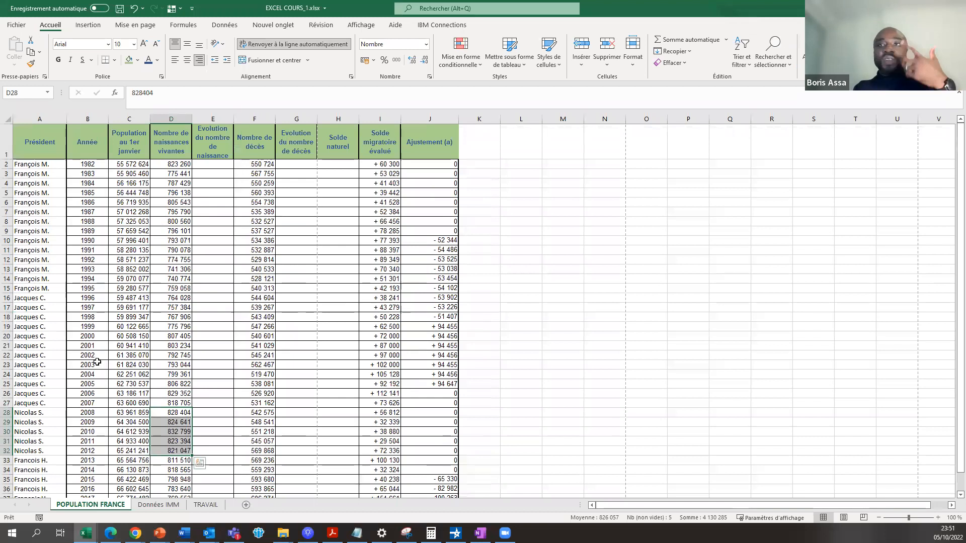
{"action": "scroll", "coordinate": [95, 388], "scroll_direction": "down", "scroll_amount": 1}
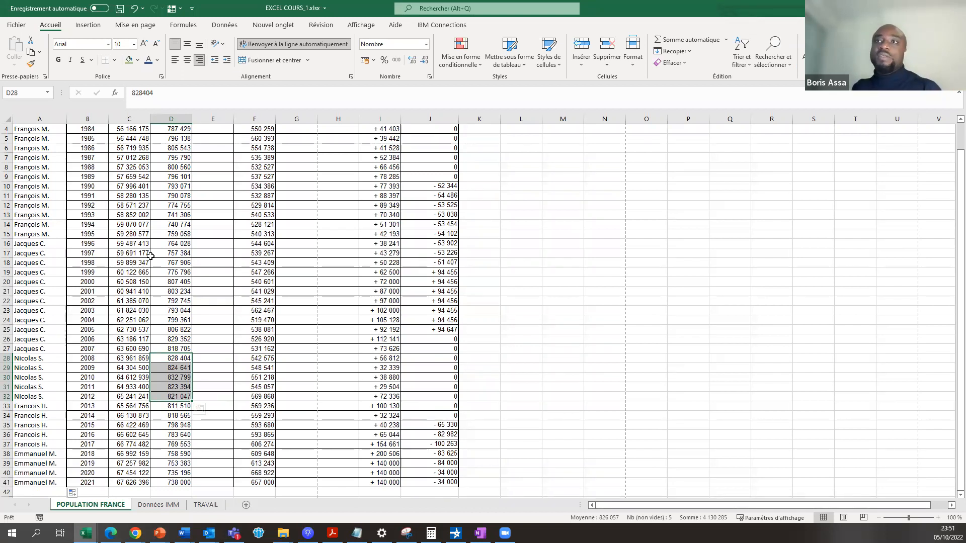
{"action": "left_click", "coordinate": [168, 252]}
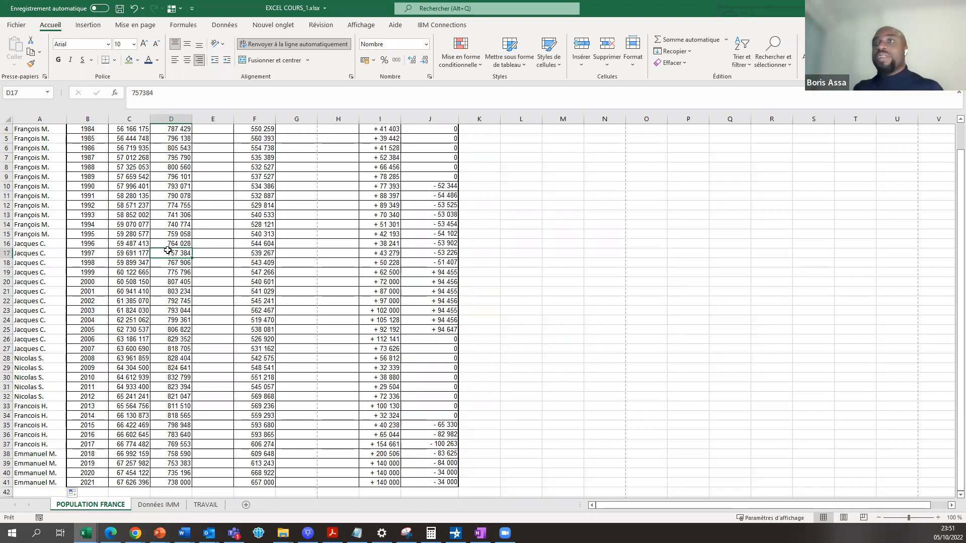
Examine the Evolution du nombre de naissance column alongside the François M. and Jacques C. rows
{"action": "scroll", "coordinate": [168, 251], "scroll_direction": "up", "scroll_amount": 1}
{"action": "left_click", "coordinate": [214, 184]}
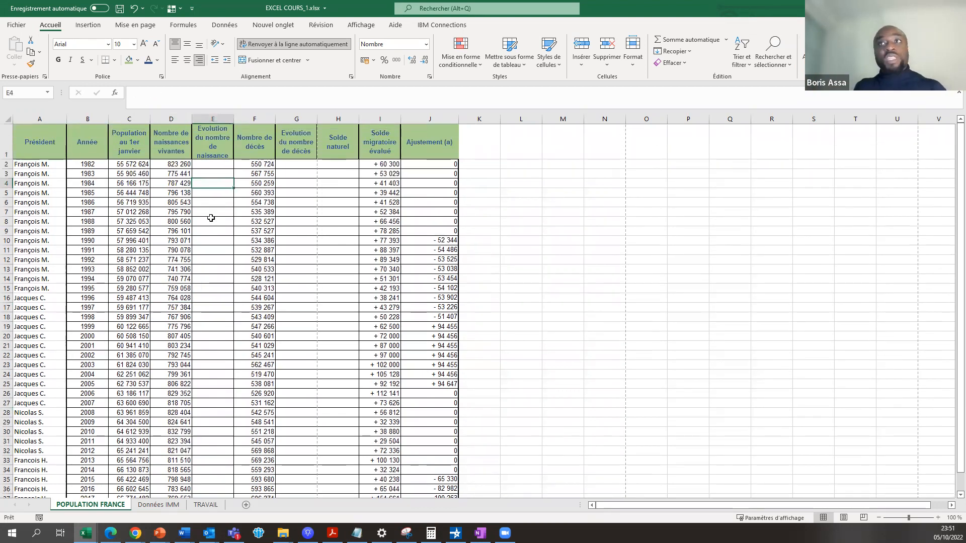
{"action": "left_click", "coordinate": [28, 231]}
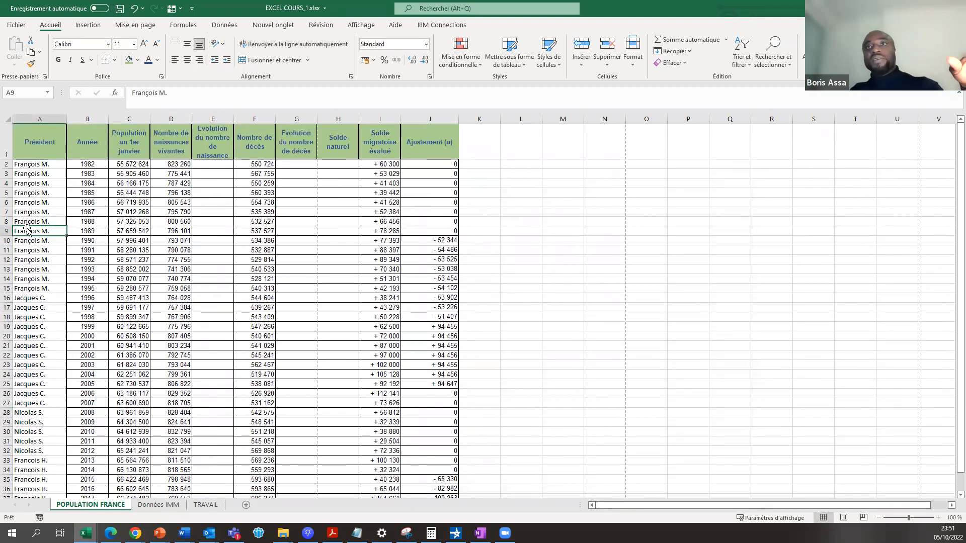
{"action": "left_click", "coordinate": [36, 317]}
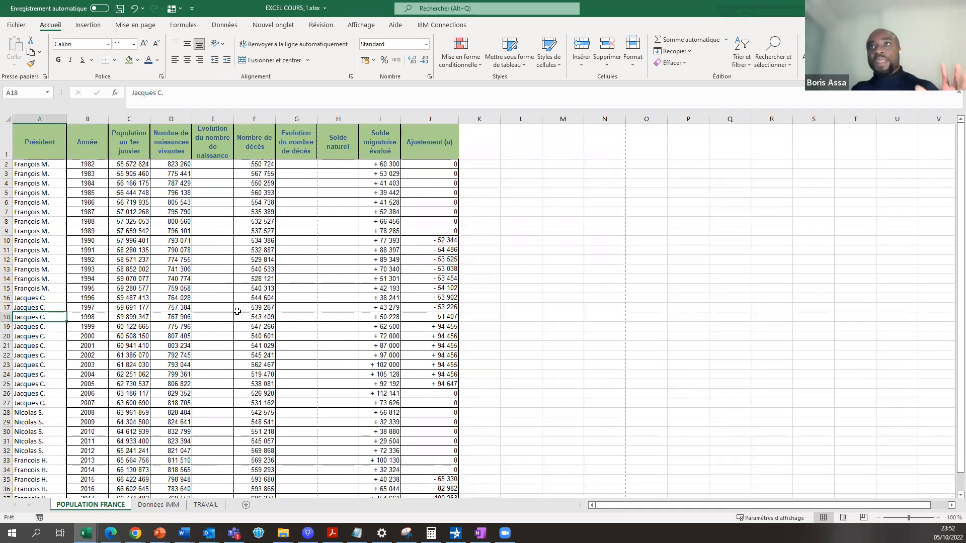
{"action": "left_click", "coordinate": [222, 249]}
{"action": "left_click", "coordinate": [210, 211]}
{"action": "left_click", "coordinate": [220, 195]}
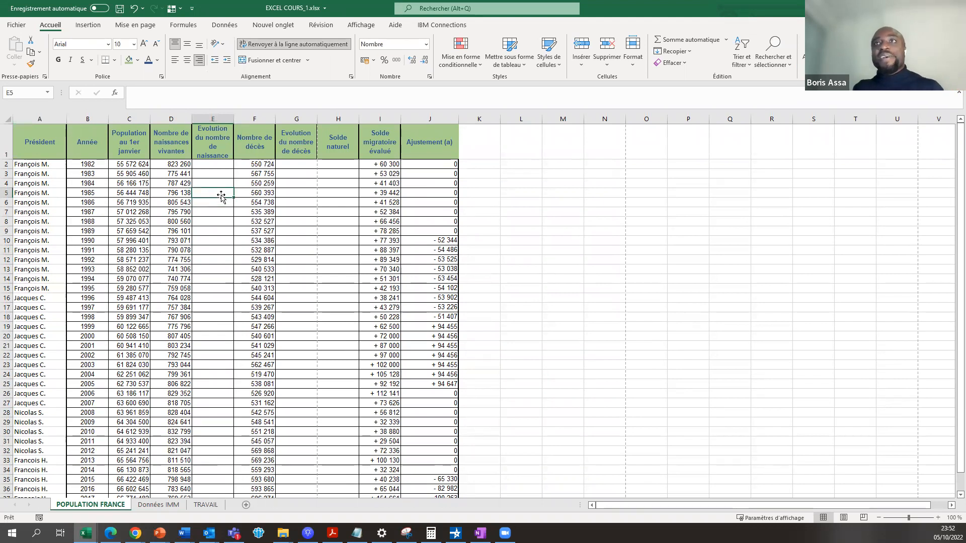
{"action": "left_click", "coordinate": [88, 25]}
{"action": "left_click", "coordinate": [145, 25]}
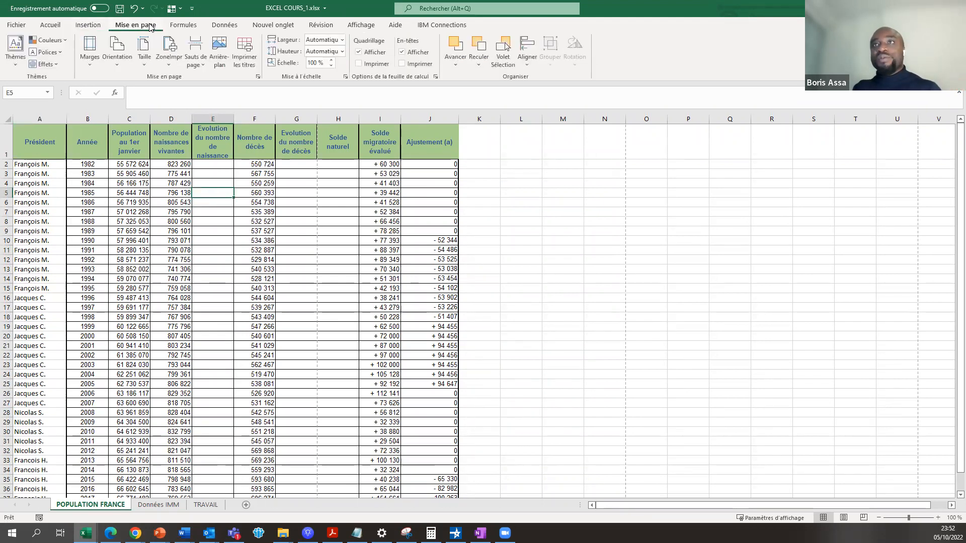
{"action": "left_click", "coordinate": [88, 25]}
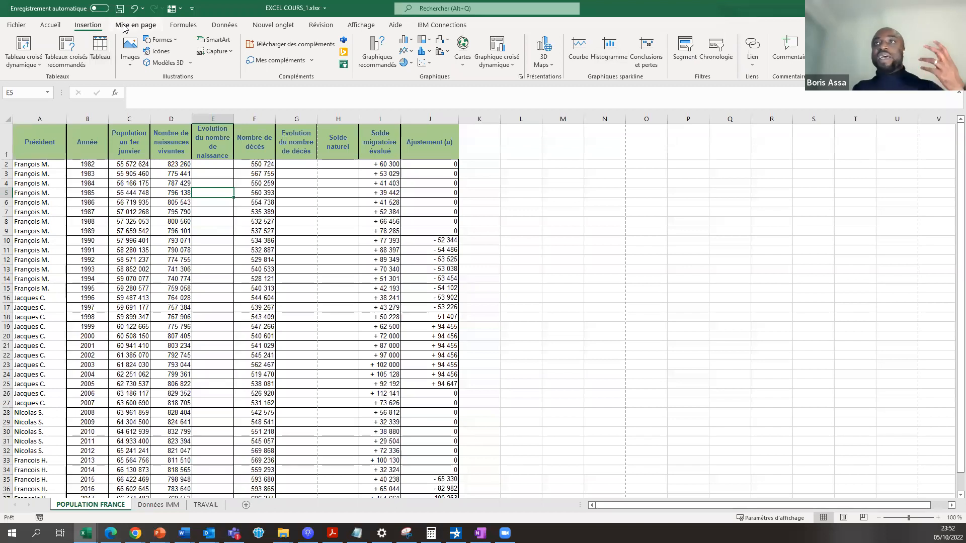
{"action": "left_click", "coordinate": [182, 26]}
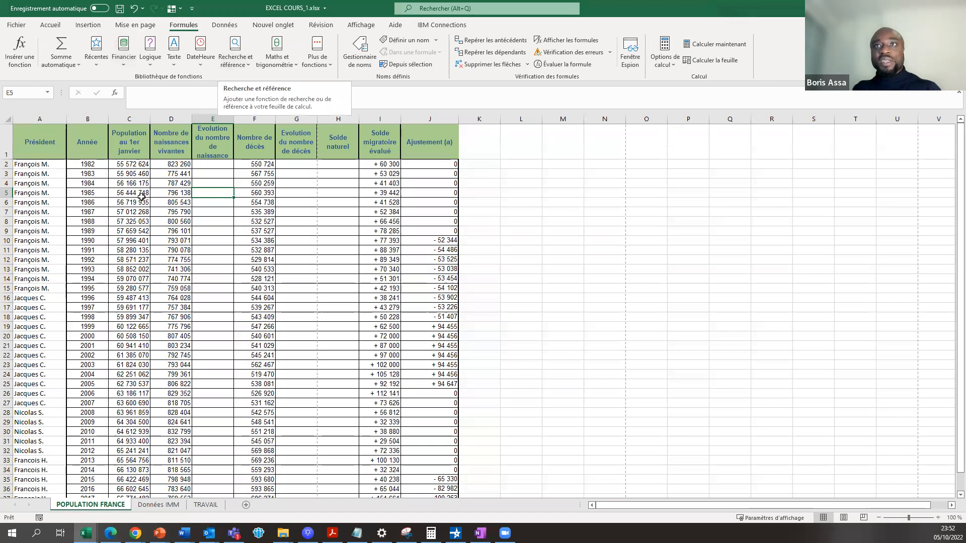
{"action": "left_click", "coordinate": [121, 193]}
{"action": "left_click", "coordinate": [183, 243]}
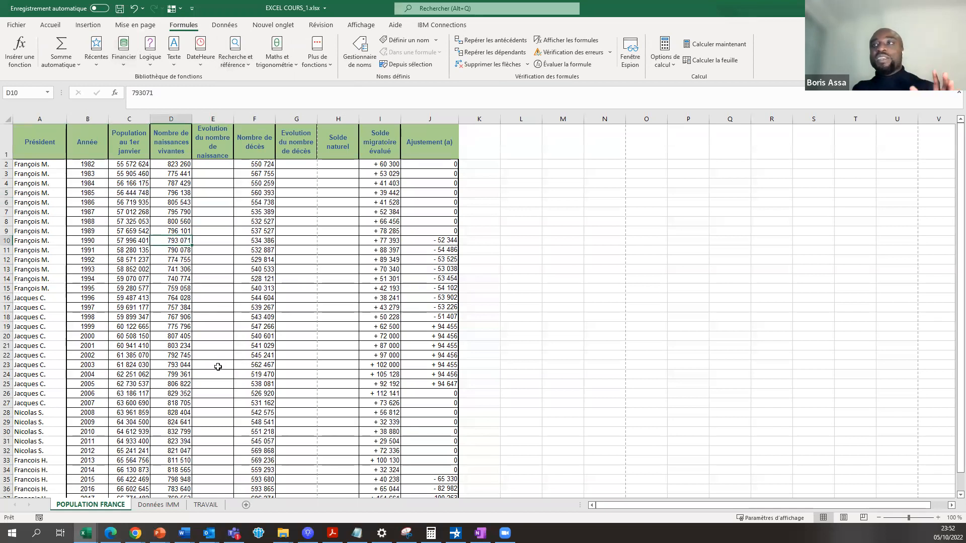
{"action": "left_click", "coordinate": [223, 318]}
{"action": "left_click", "coordinate": [273, 241]}
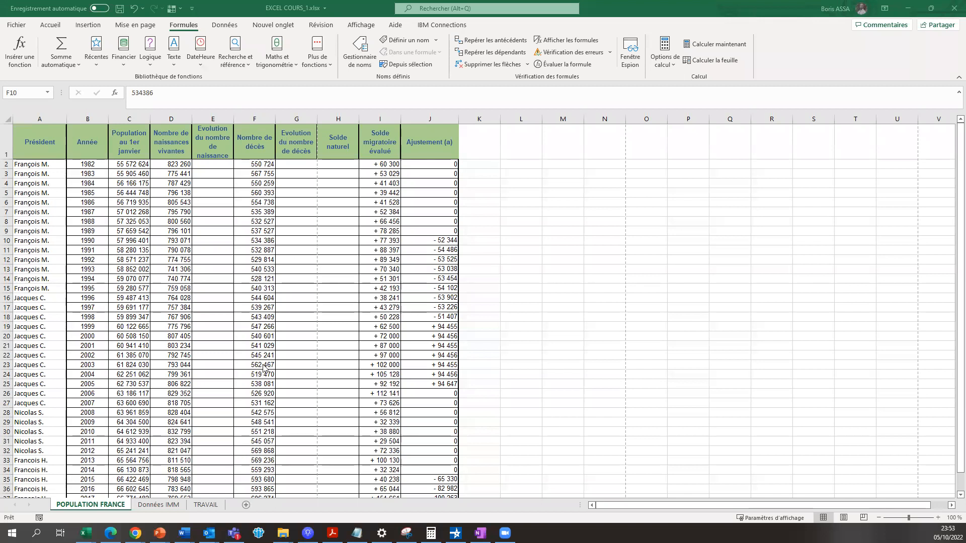
{"action": "left_click", "coordinate": [240, 401]}
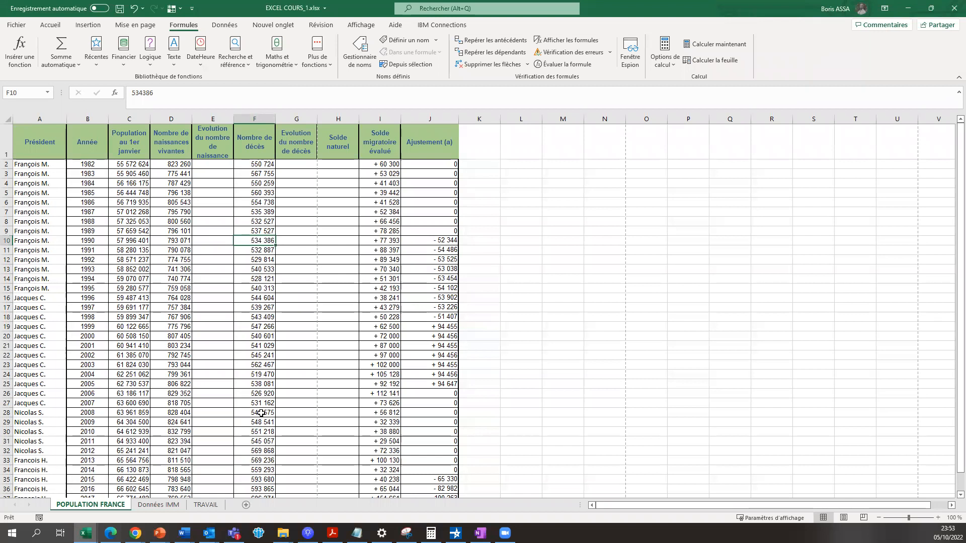
Locate the years 2005 to 2010 in the Année column and examine the corresponding Nombre de décès values
{"action": "left_click", "coordinate": [265, 385]}
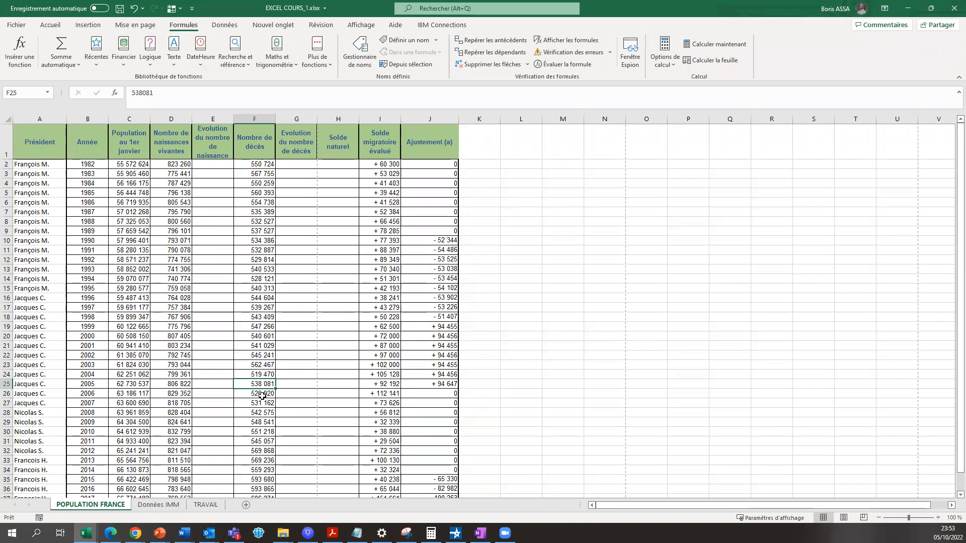
{"action": "left_click", "coordinate": [263, 395]}
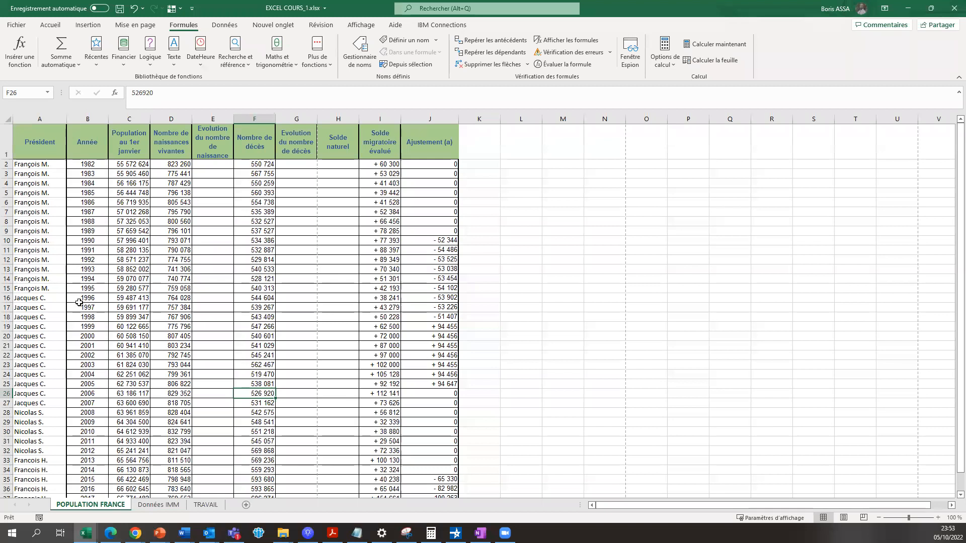
{"action": "scroll", "coordinate": [89, 346], "scroll_direction": "down", "scroll_amount": 2}
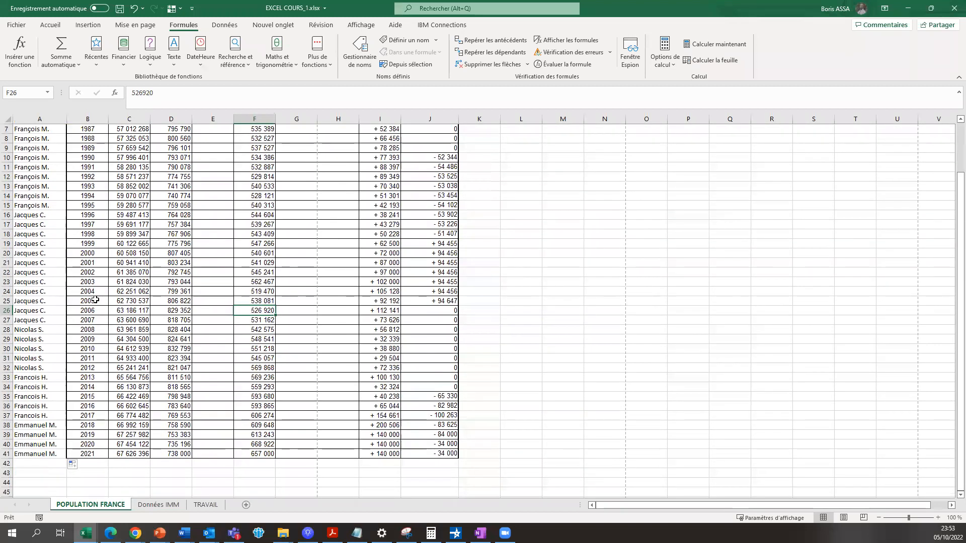
{"action": "left_click", "coordinate": [94, 280]}
{"action": "left_click", "coordinate": [96, 301]}
{"action": "left_click_drag", "start_coordinate": [95, 301], "coordinate": [99, 352]}
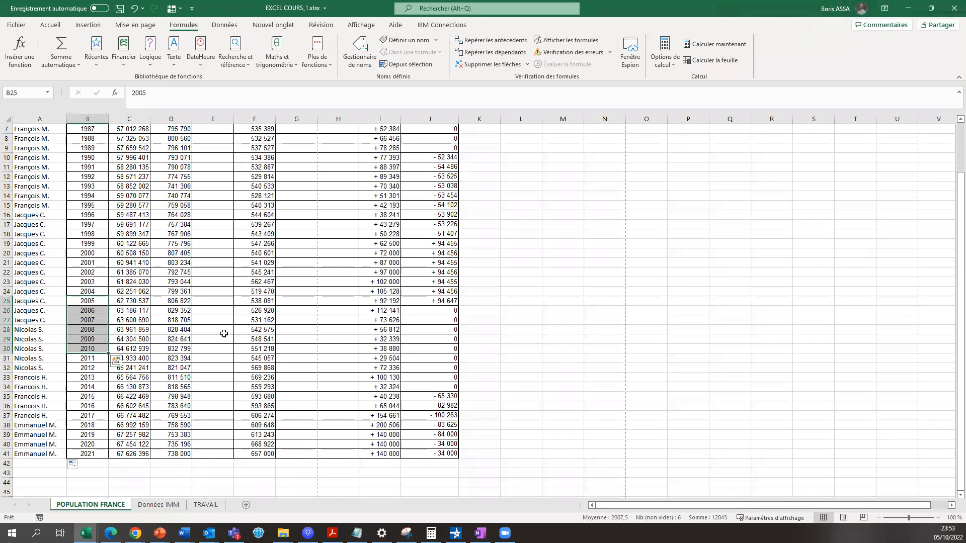
{"action": "left_click", "coordinate": [254, 329]}
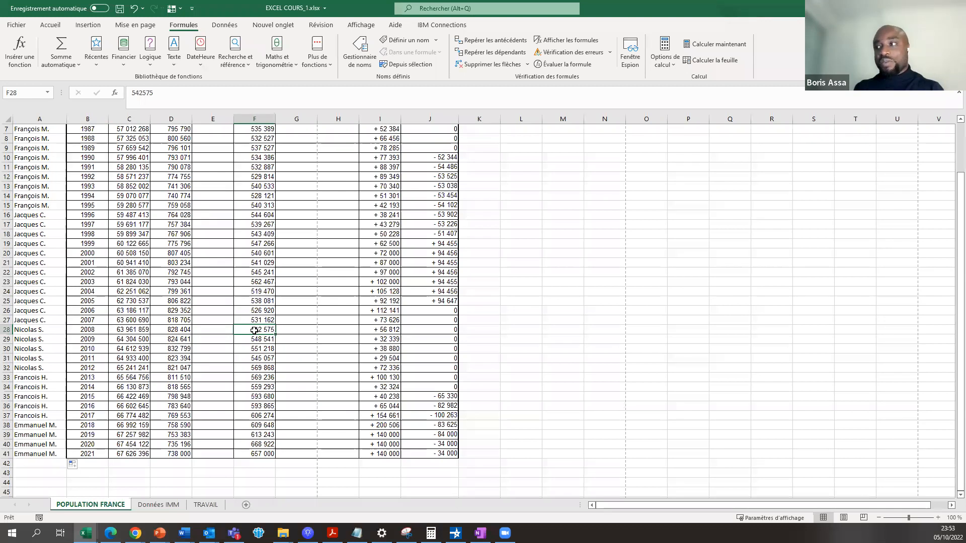
{"action": "scroll", "coordinate": [192, 355], "scroll_direction": "up", "scroll_amount": 2}
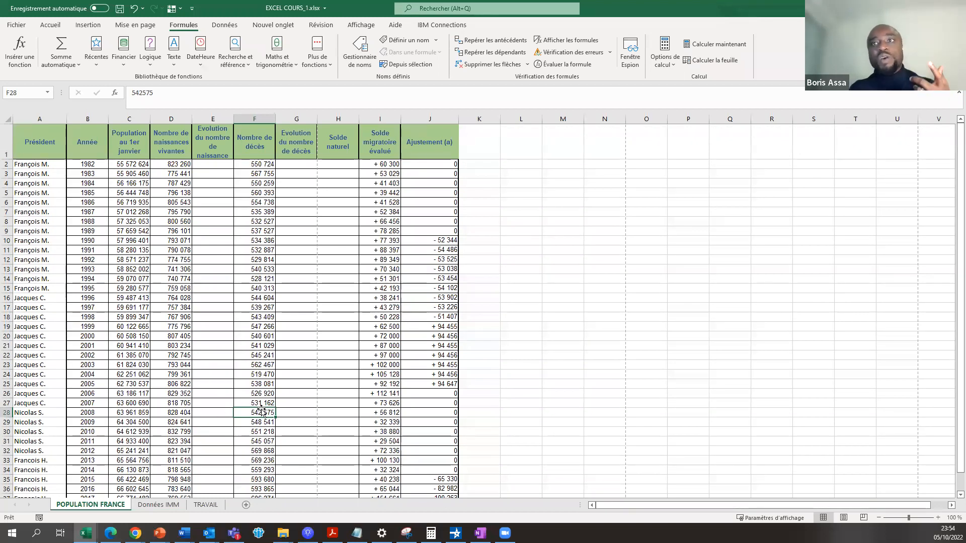
Check the total number of deaths from 2005 to 2010 by selecting F25:F30, without writing a formula
{"action": "left_click", "coordinate": [89, 385]}
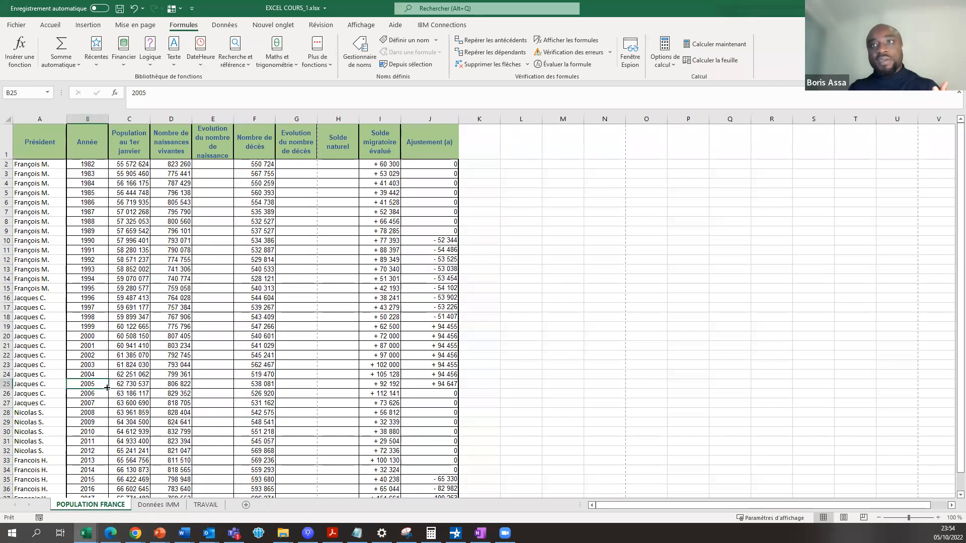
{"action": "left_click", "coordinate": [256, 385]}
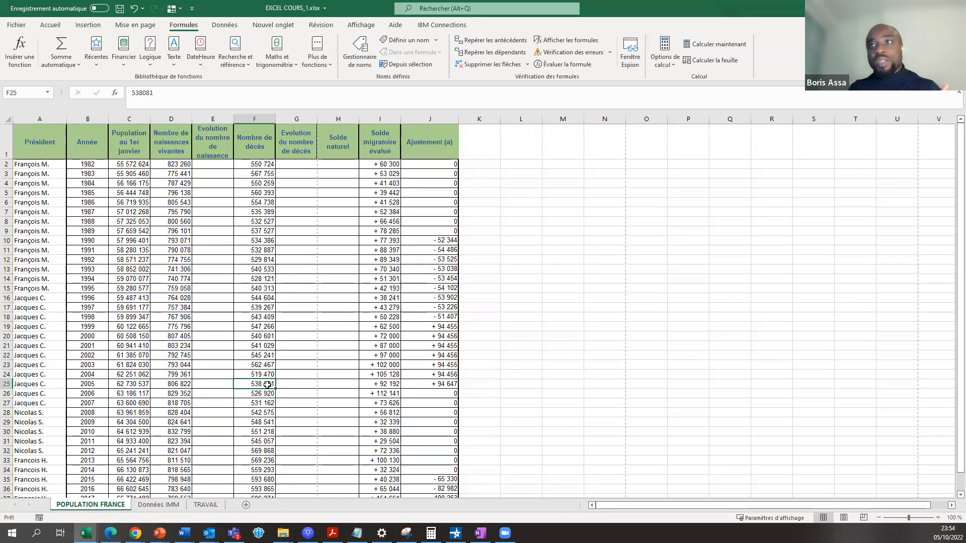
{"action": "left_click_drag", "start_coordinate": [266, 384], "coordinate": [264, 432]}
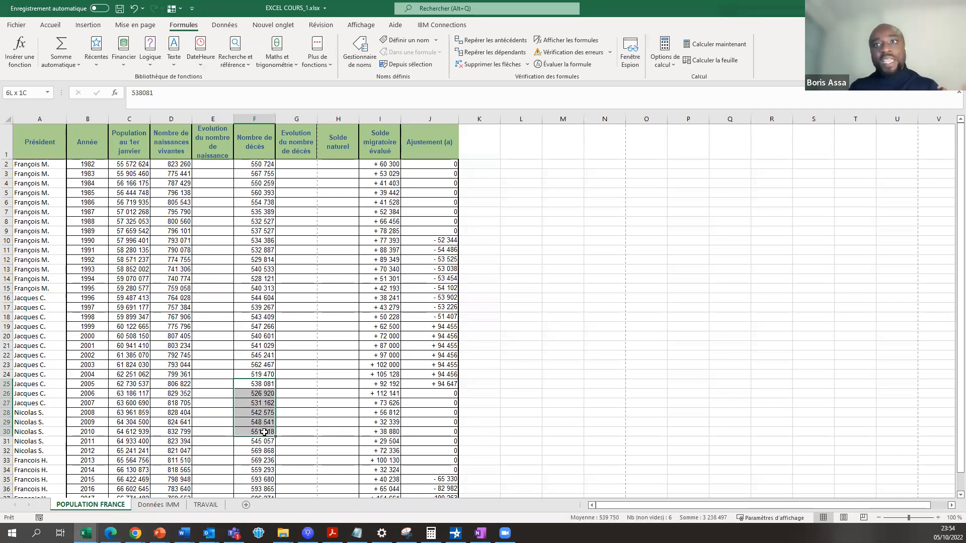
{"action": "left_click_drag", "start_coordinate": [264, 432], "coordinate": [243, 428]}
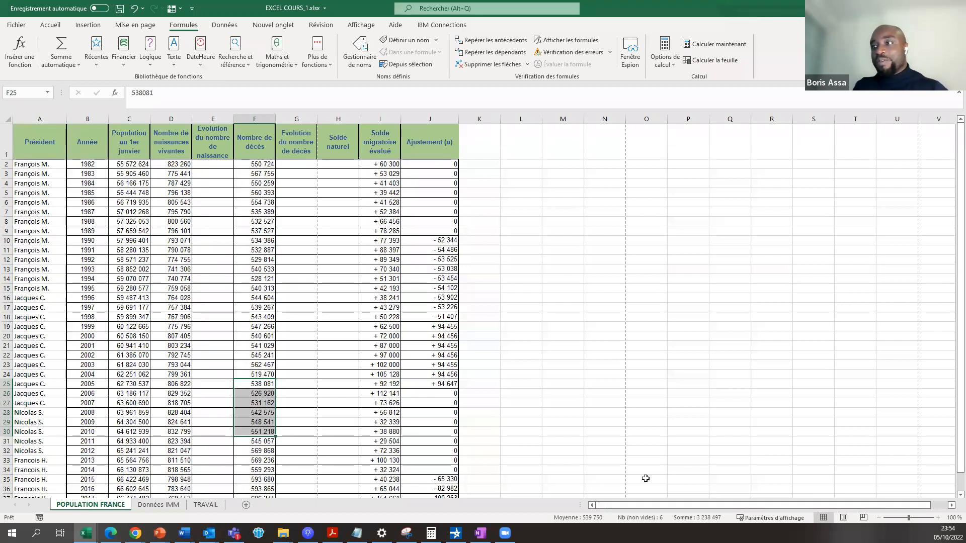
{"action": "left_click", "coordinate": [531, 395]}
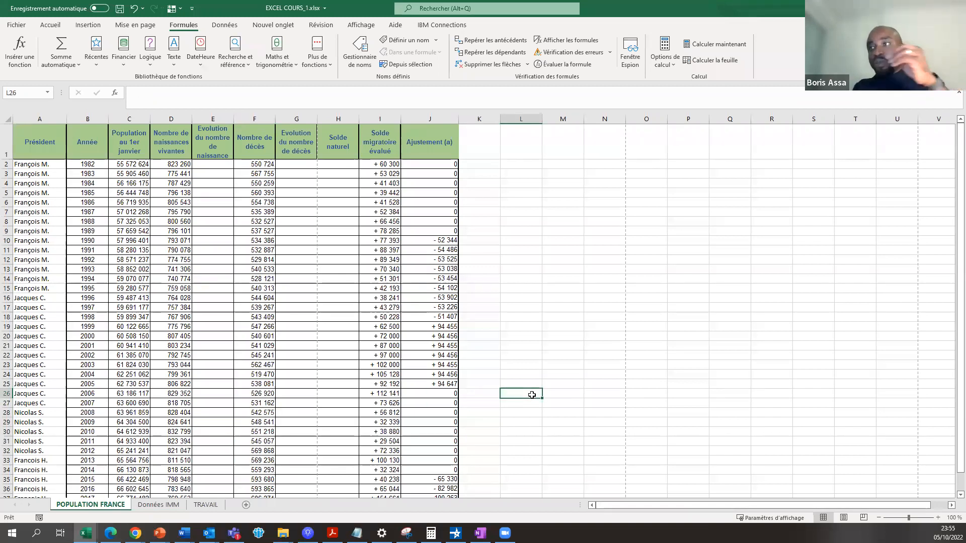
{"action": "type", "text": "="}
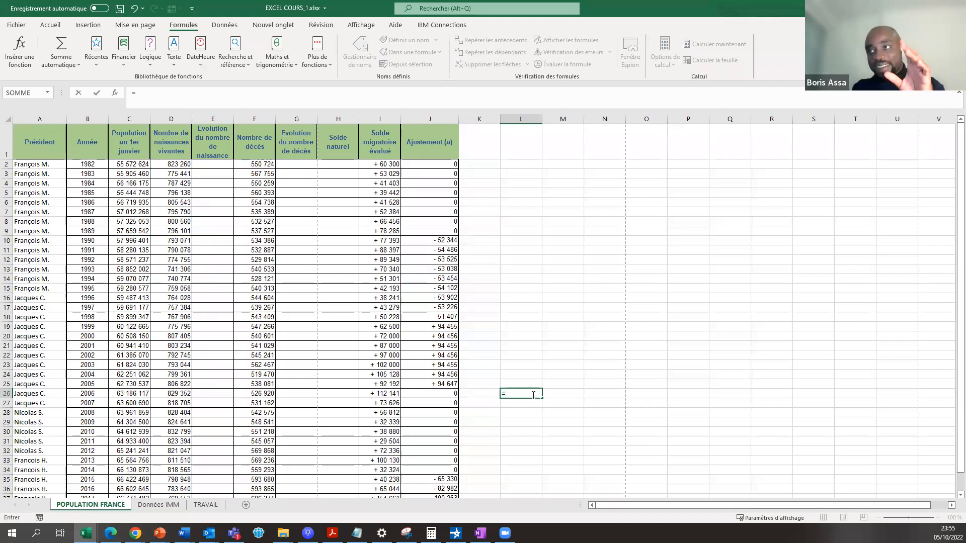
{"action": "key", "text": "Escape"}
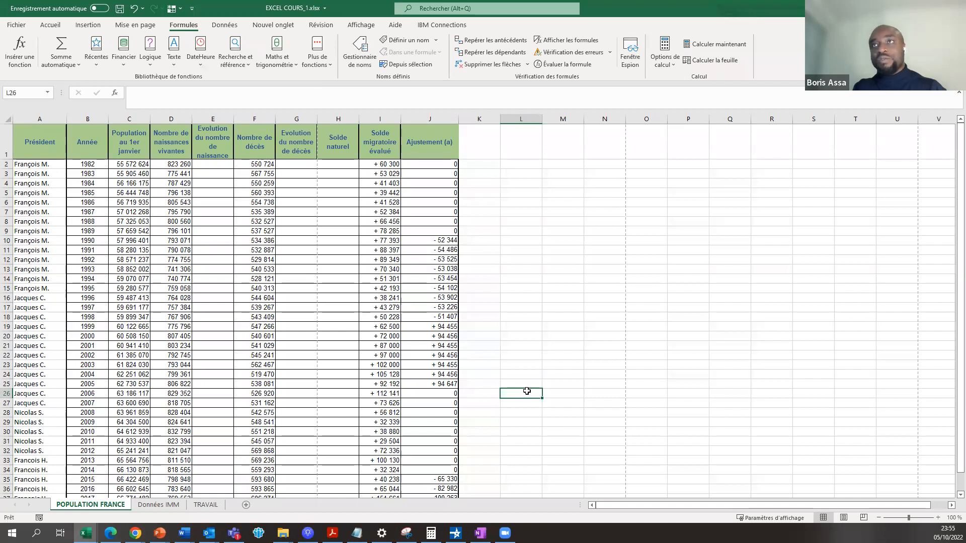
{"action": "type", "text": "="}
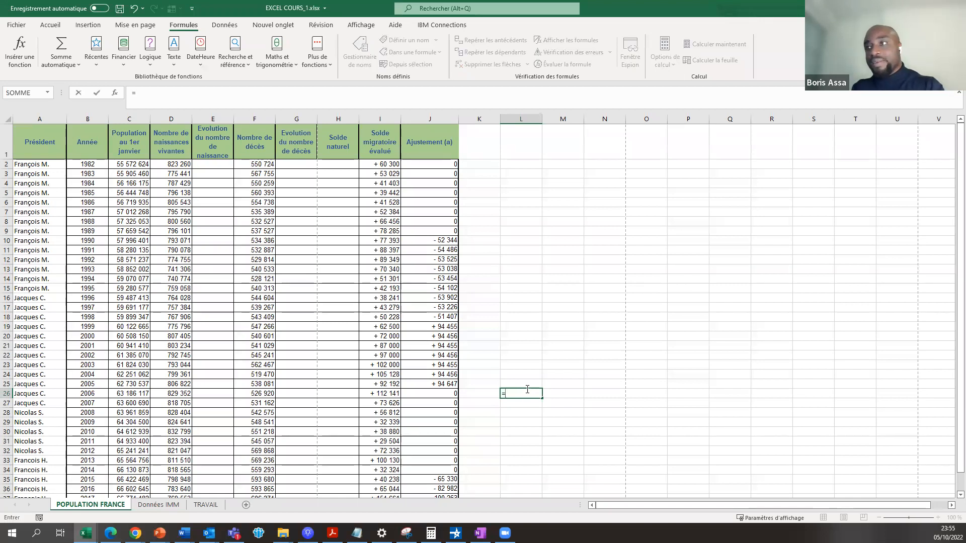
{"action": "key", "text": "BackSpace"}
{"action": "type", "text": "+"}
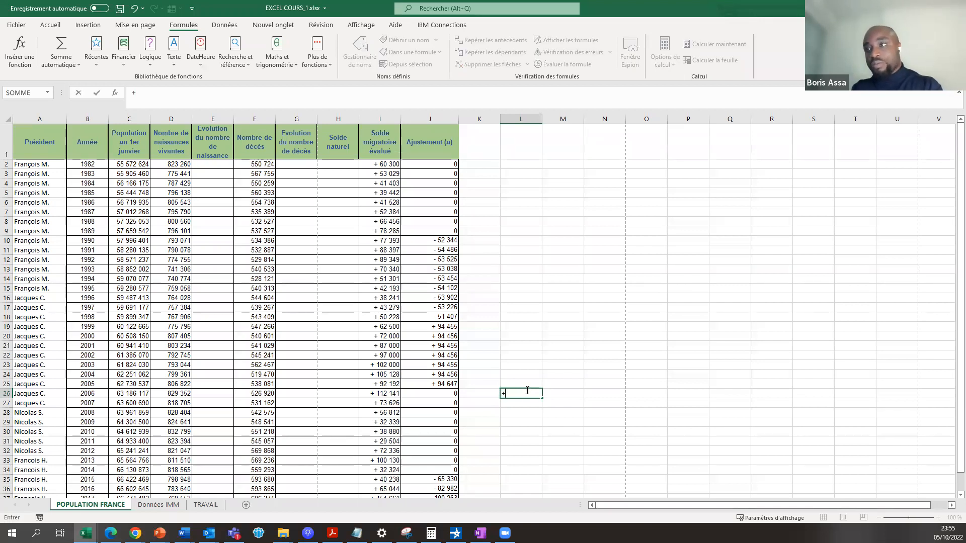
{"action": "key", "text": "BackSpace"}
Total the deaths from 2005 to 2010 in cell L26 with the formula =SOMME(F25:F30)
{"action": "type", "text": "="}
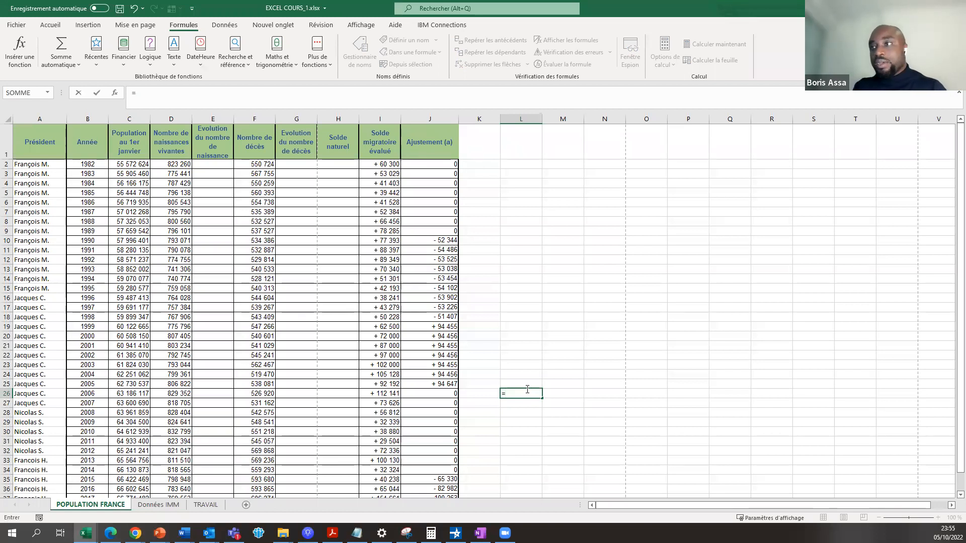
{"action": "type", "text": "s"}
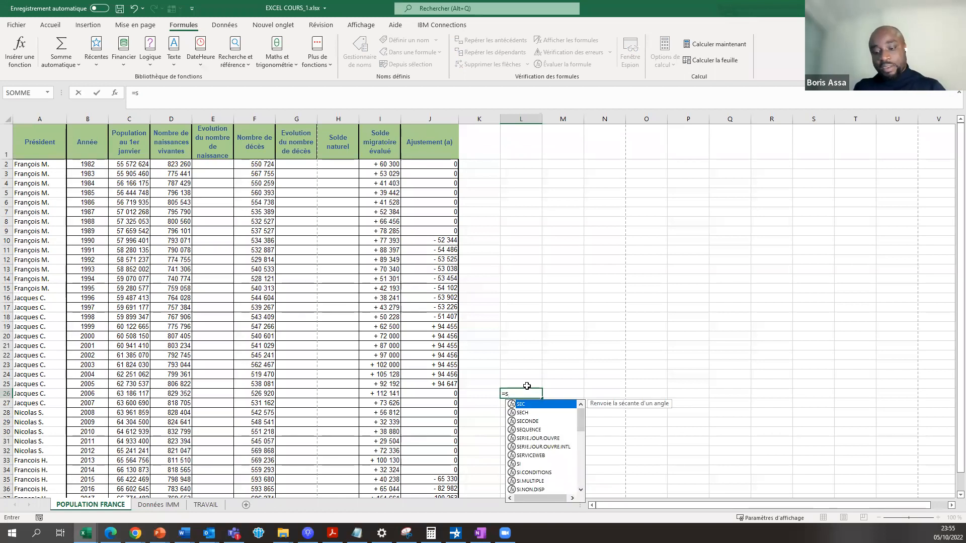
{"action": "type", "text": "om"}
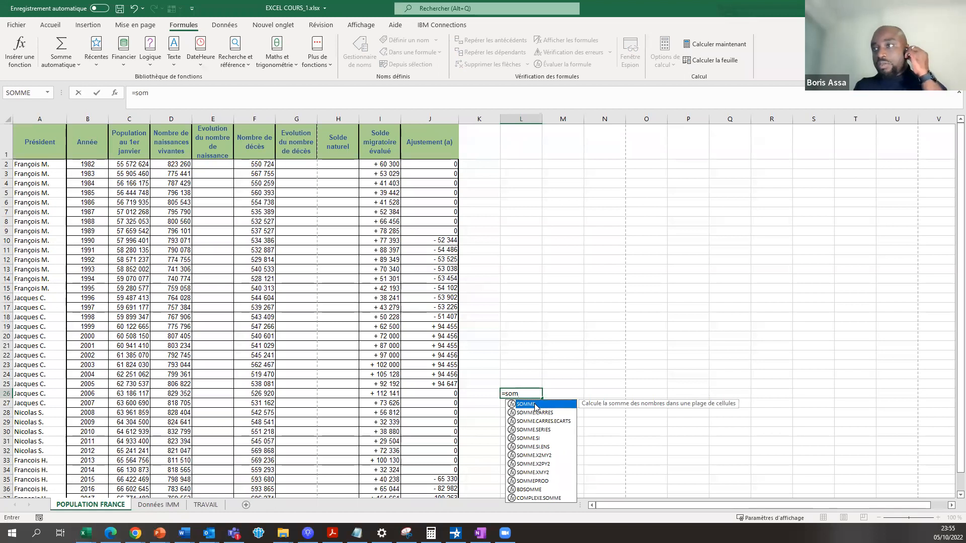
{"action": "double_click", "coordinate": [535, 404]}
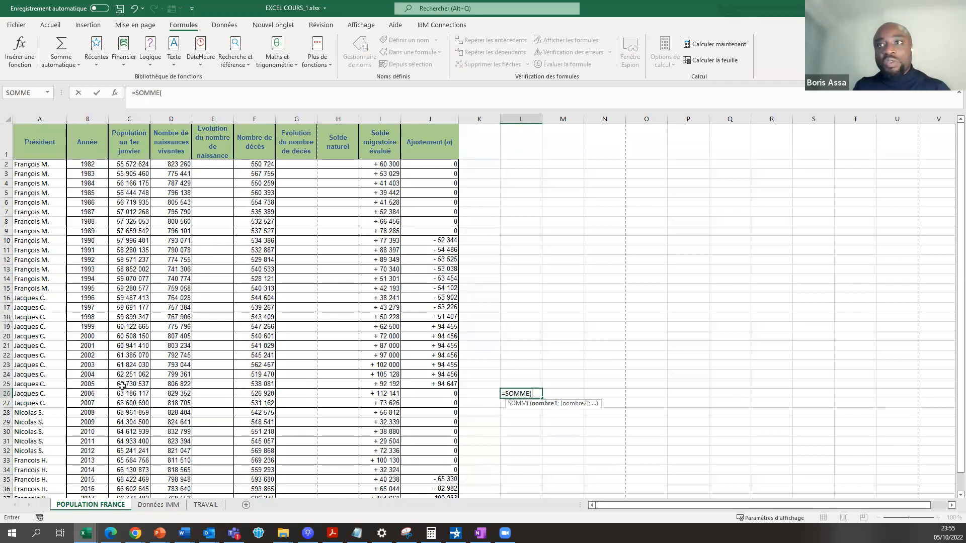
{"action": "left_click_drag", "start_coordinate": [252, 384], "coordinate": [255, 434]}
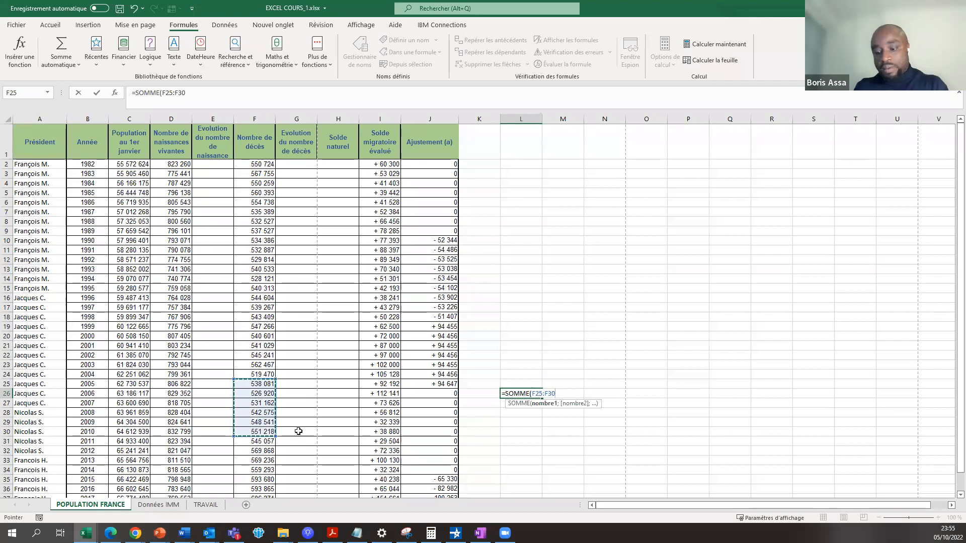
{"action": "type", "text": ")"}
{"action": "key", "text": "Return"}
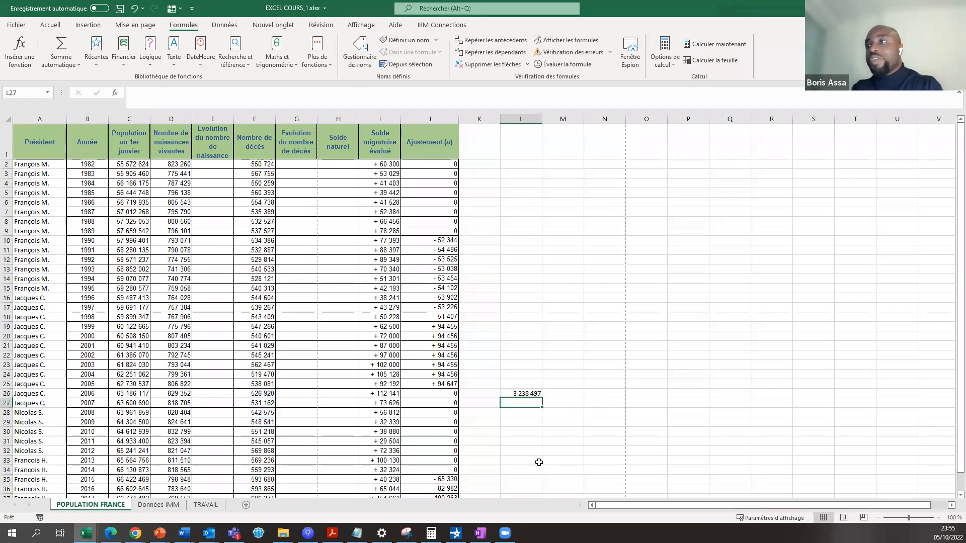
Compare the SOMME formula in L26 with the Nombre de décès range for 2005 to 2010
{"action": "left_click", "coordinate": [528, 394]}
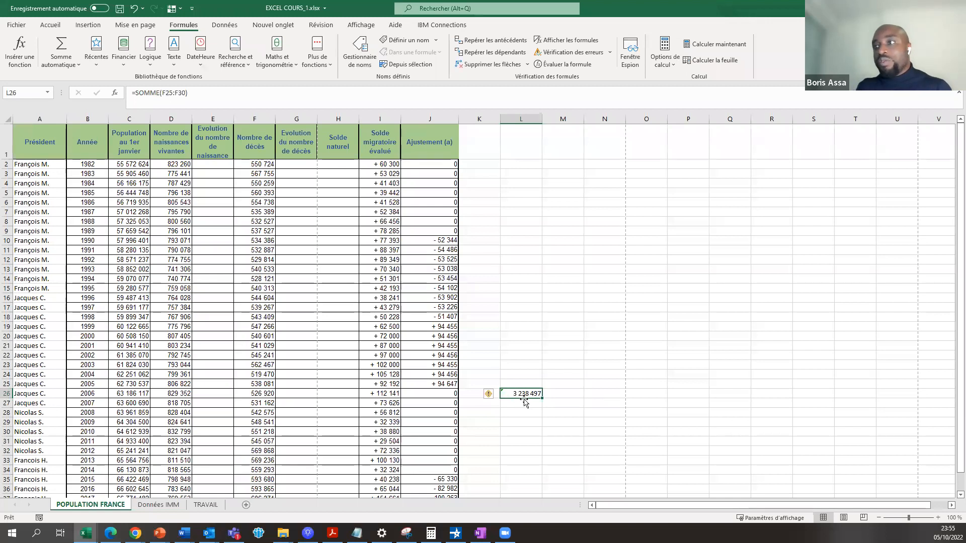
{"action": "left_click", "coordinate": [237, 398]}
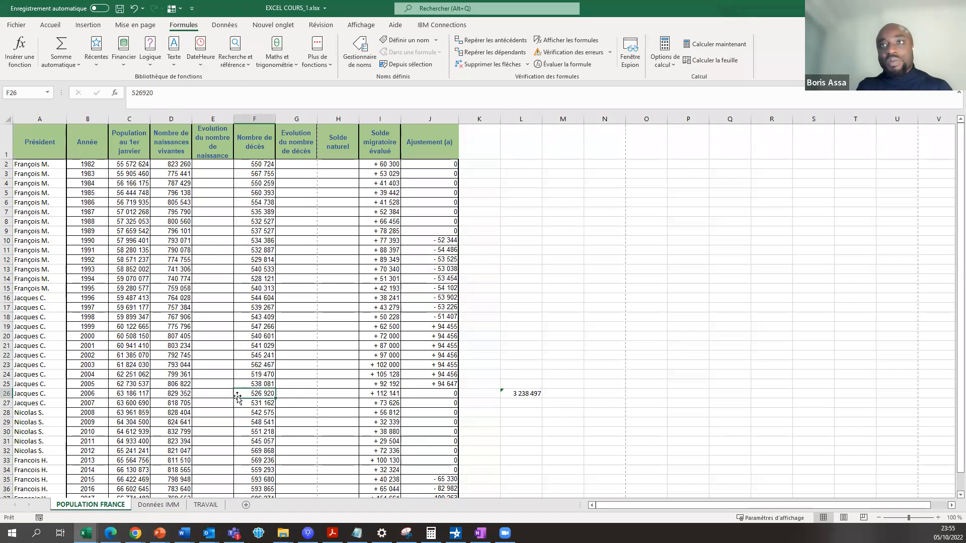
{"action": "left_click_drag", "start_coordinate": [272, 383], "coordinate": [265, 431]}
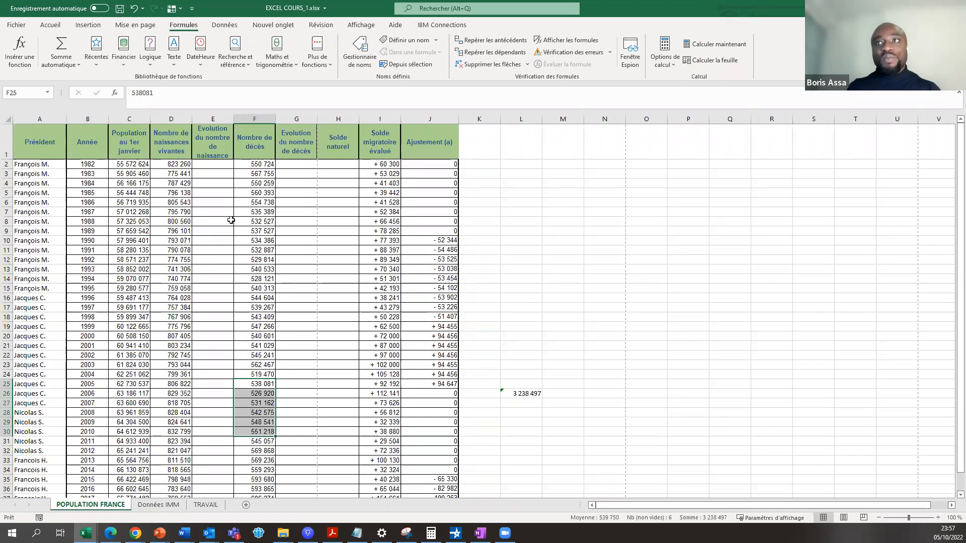
Examine the empty Evolution du nombre de naissance, Evolution du nombre de décès and Solde naturel columns
{"action": "left_click", "coordinate": [296, 258]}
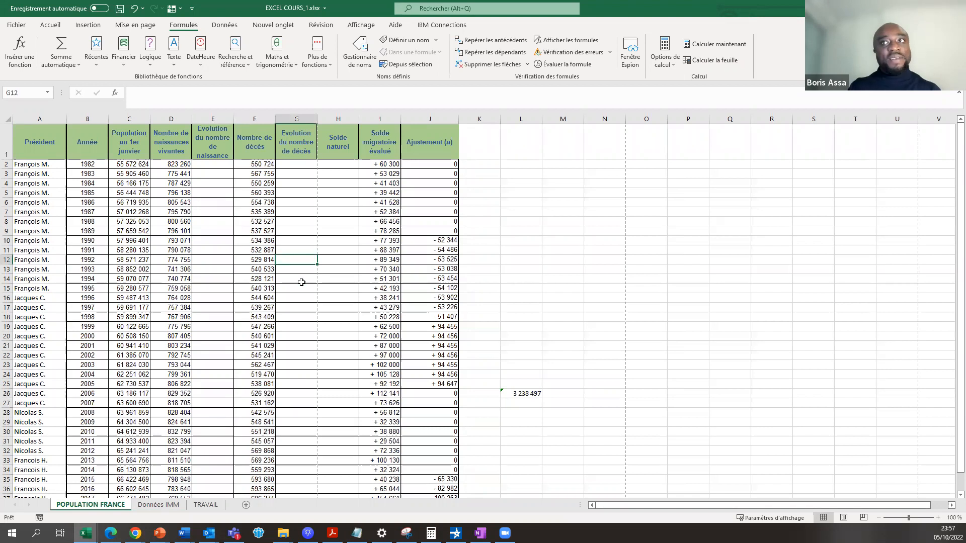
{"action": "left_click", "coordinate": [225, 204]}
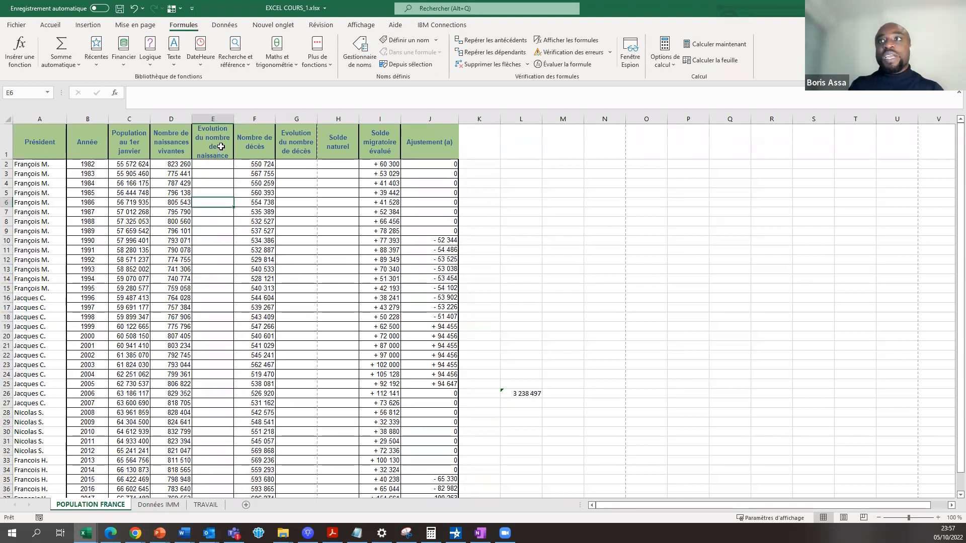
{"action": "left_click", "coordinate": [220, 149]}
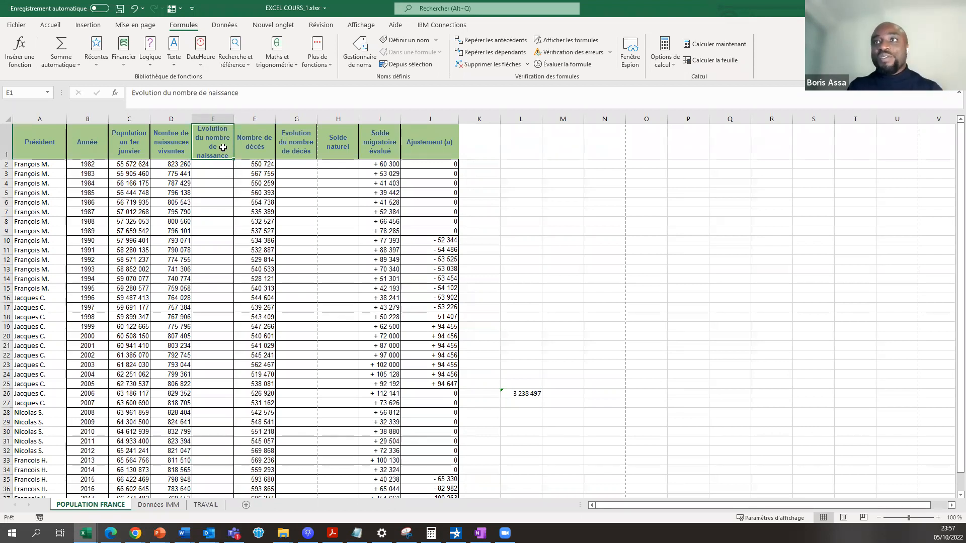
{"action": "left_click", "coordinate": [334, 150]}
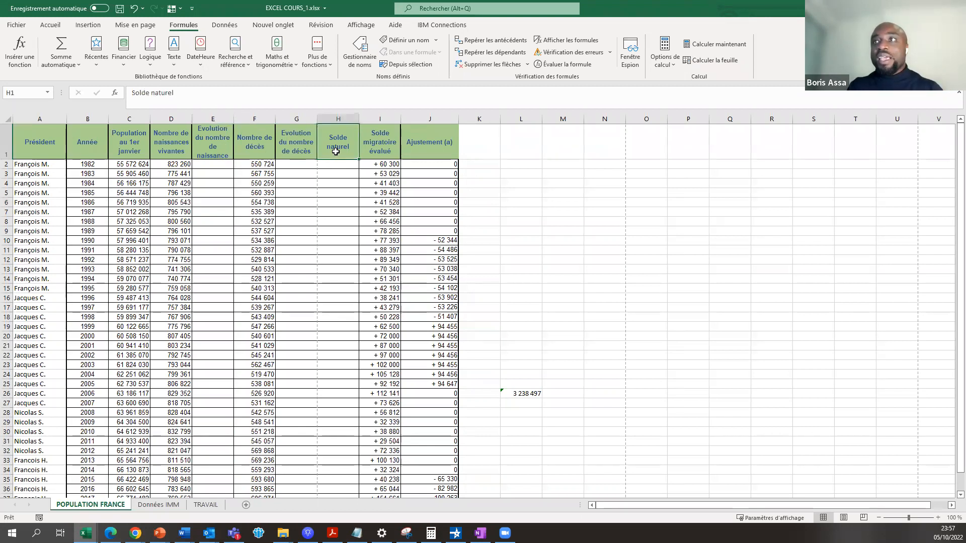
{"action": "left_click", "coordinate": [301, 154]}
{"action": "left_click", "coordinate": [296, 180]}
{"action": "left_click", "coordinate": [295, 152]}
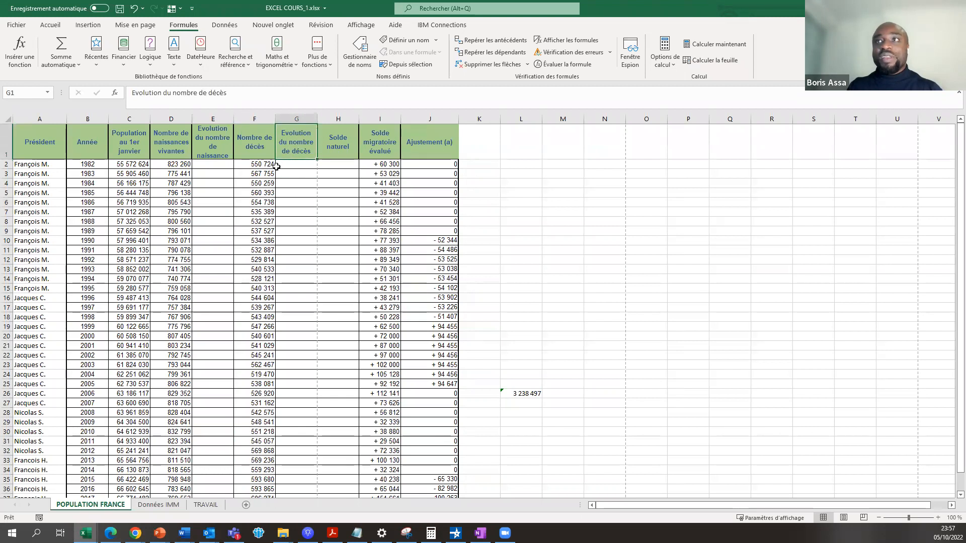
Examine the François M. live births from 1982 to 1995 and the Population au 1er janvier values for those years
{"action": "left_click", "coordinate": [100, 175]}
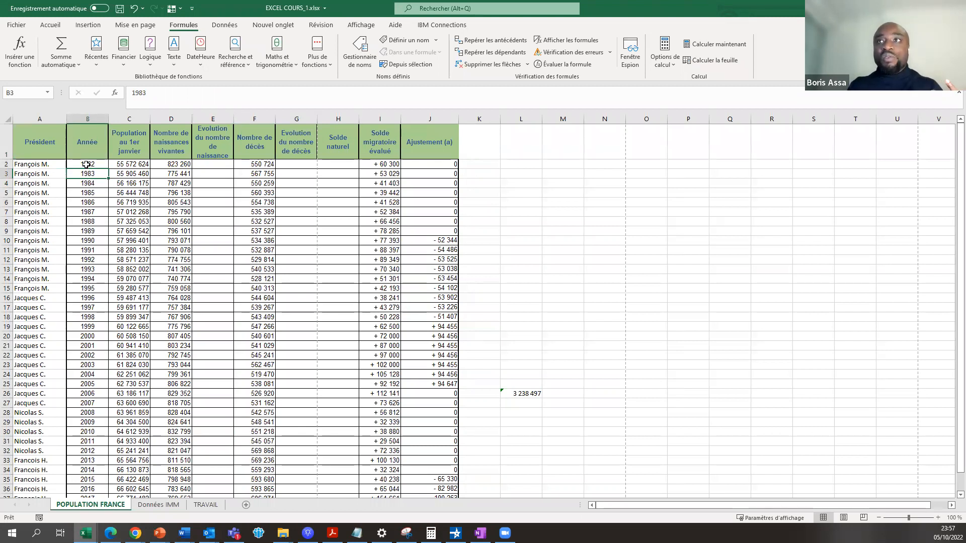
{"action": "left_click_drag", "start_coordinate": [180, 164], "coordinate": [185, 294]}
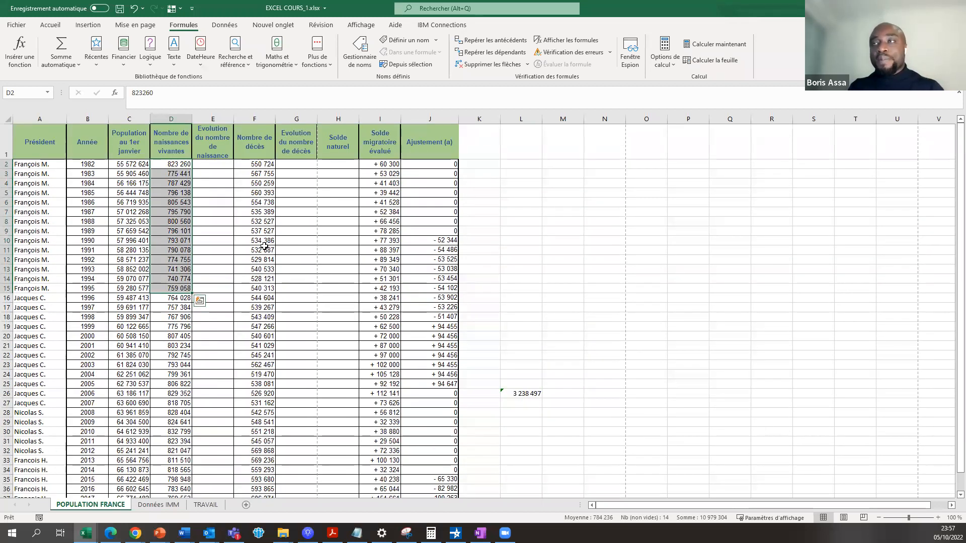
{"action": "left_click", "coordinate": [130, 248]}
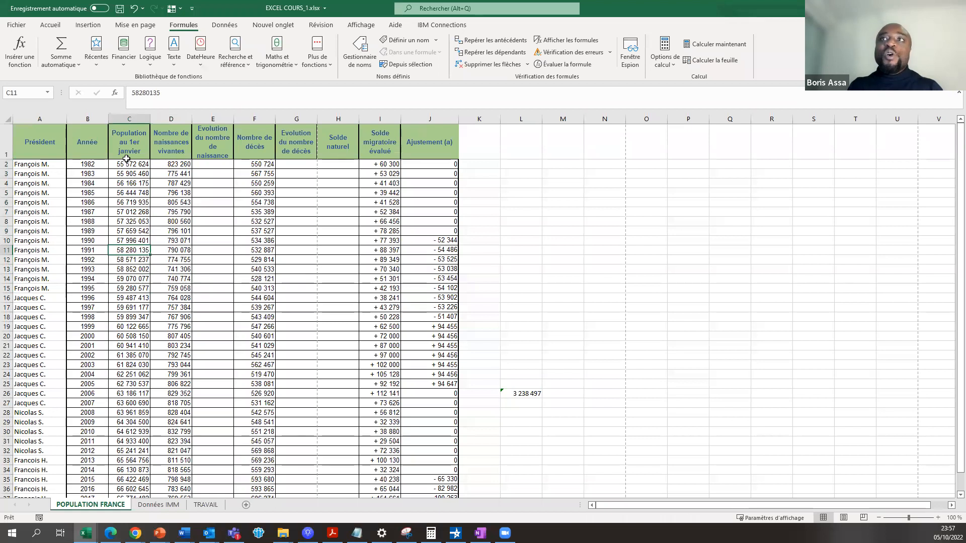
{"action": "left_click", "coordinate": [128, 162]}
{"action": "left_click", "coordinate": [131, 175]}
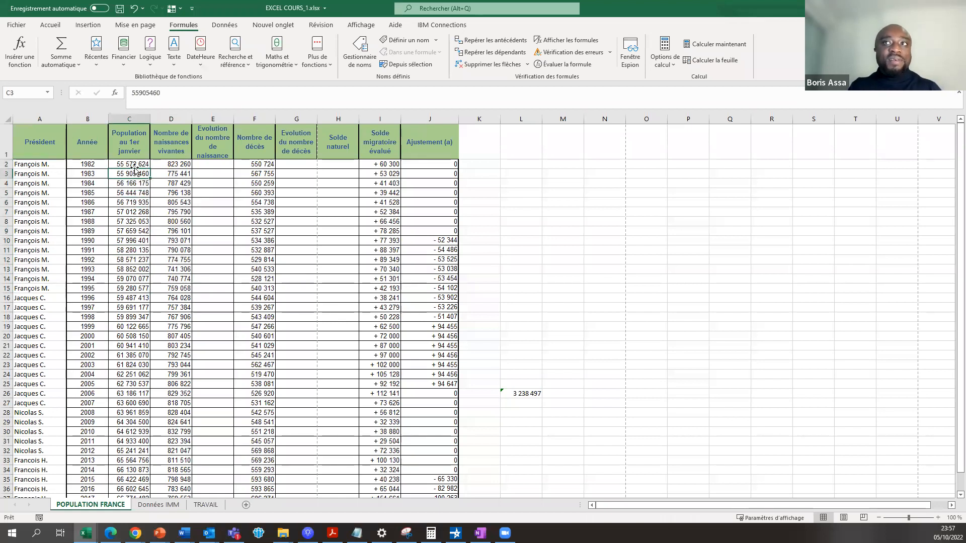
{"action": "left_click_drag", "start_coordinate": [135, 165], "coordinate": [132, 173]}
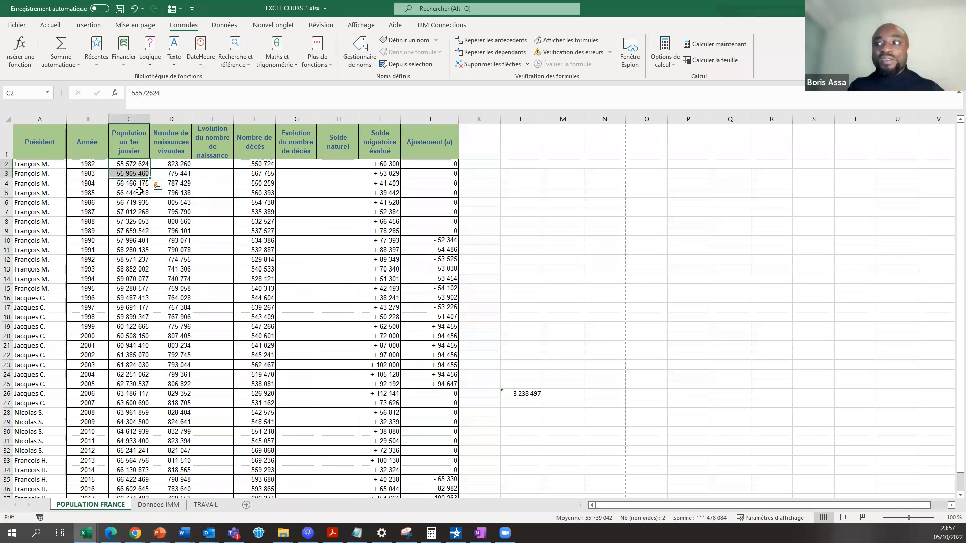
{"action": "left_click", "coordinate": [132, 163]}
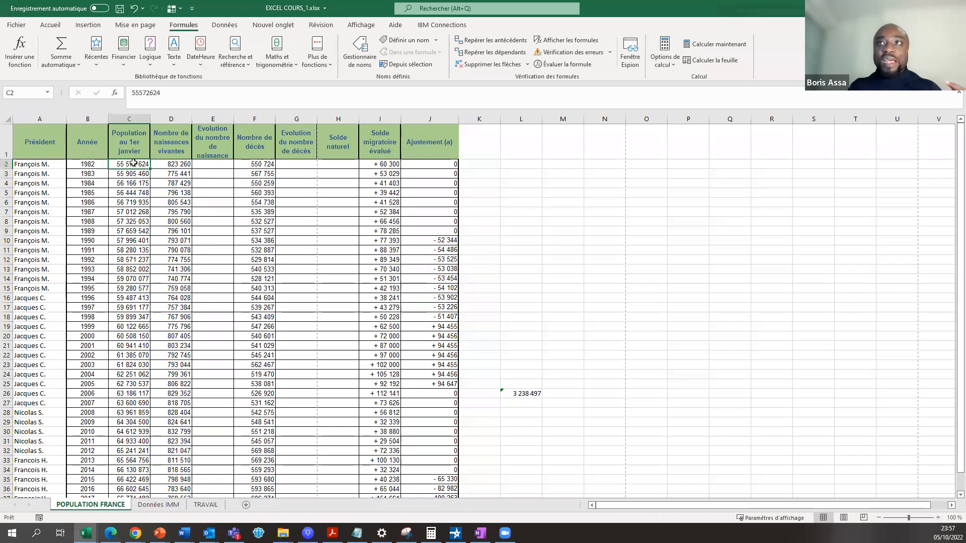
{"action": "left_click", "coordinate": [130, 223]}
{"action": "left_click", "coordinate": [131, 269]}
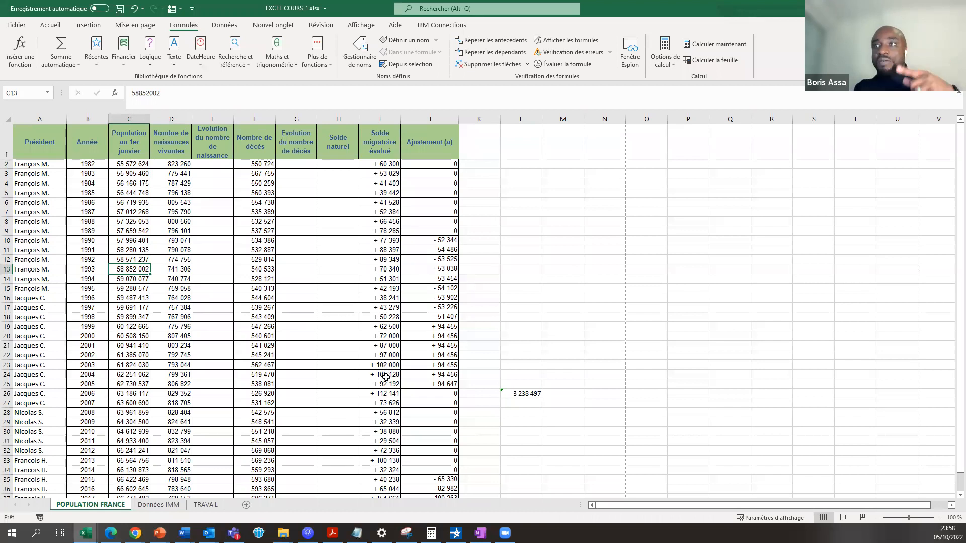
{"action": "scroll", "coordinate": [381, 426], "scroll_direction": "down", "scroll_amount": 1}
{"action": "scroll", "coordinate": [381, 426], "scroll_direction": "down", "scroll_amount": 1}
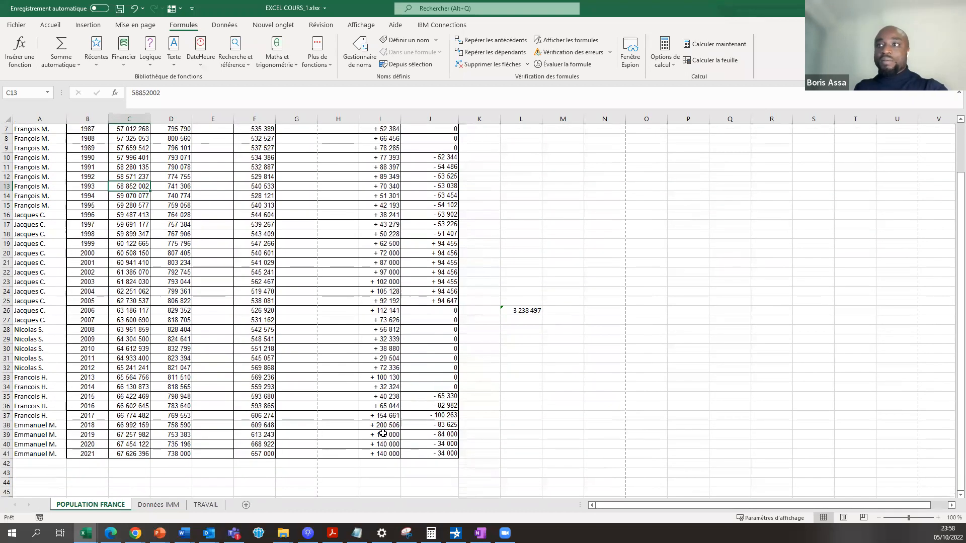
{"action": "scroll", "coordinate": [386, 407], "scroll_direction": "up", "scroll_amount": 2}
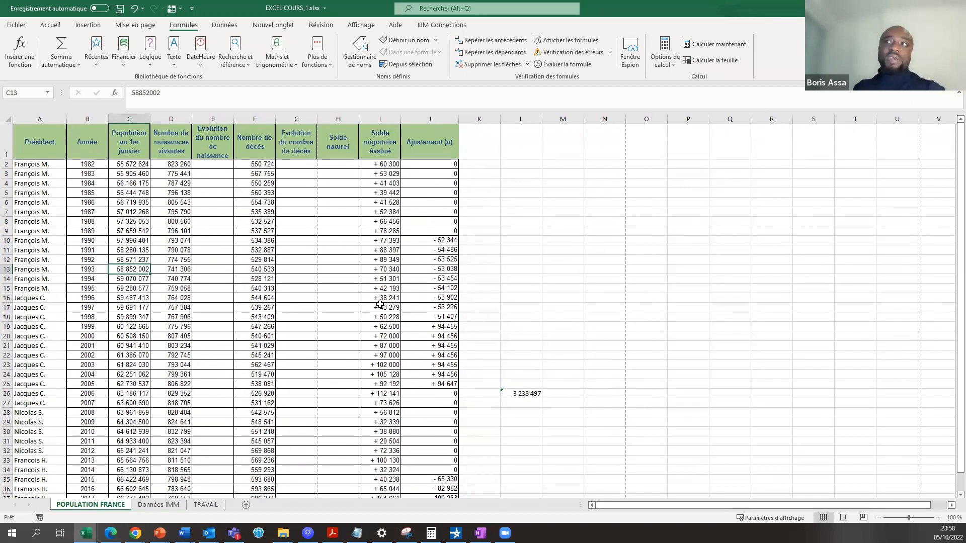